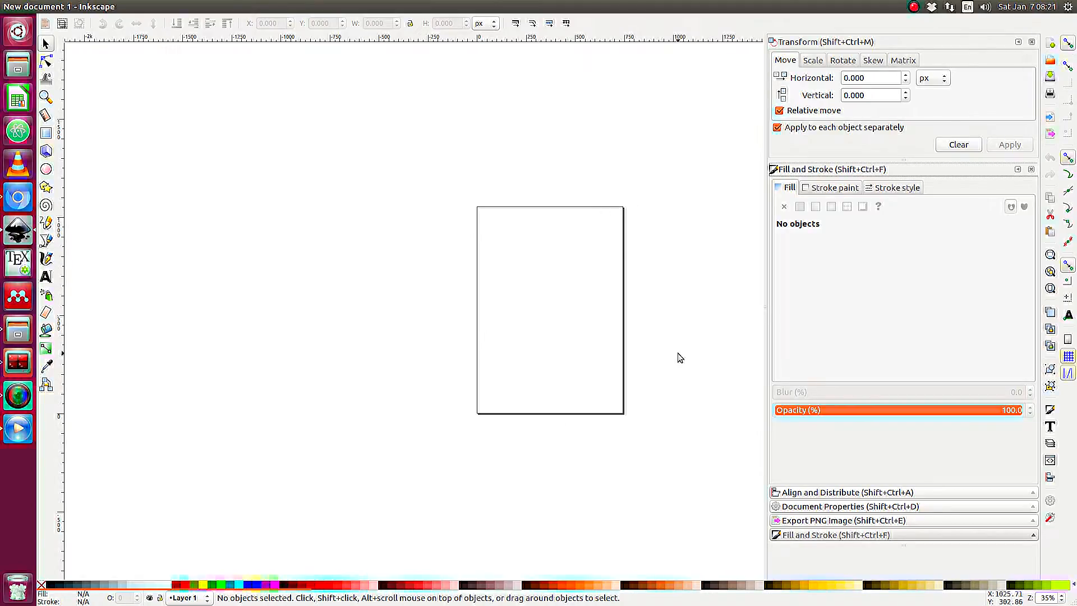
Open Document Properties and set the page orientation to Landscape with page units in inches.
{"action": "key", "text": "shift+ctrl+d"}
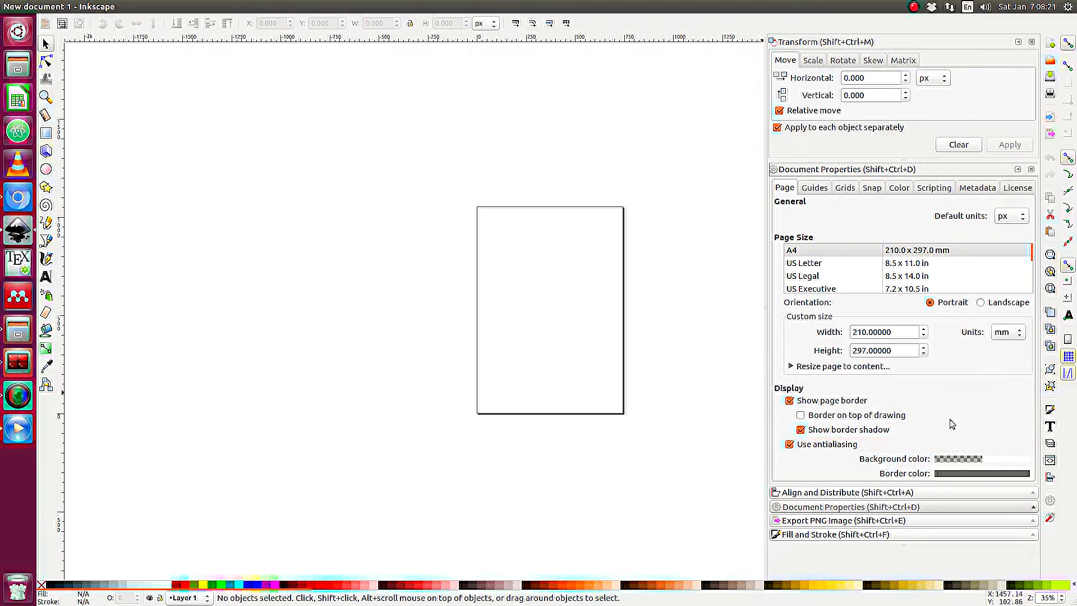
{"action": "left_click", "coordinate": [981, 303]}
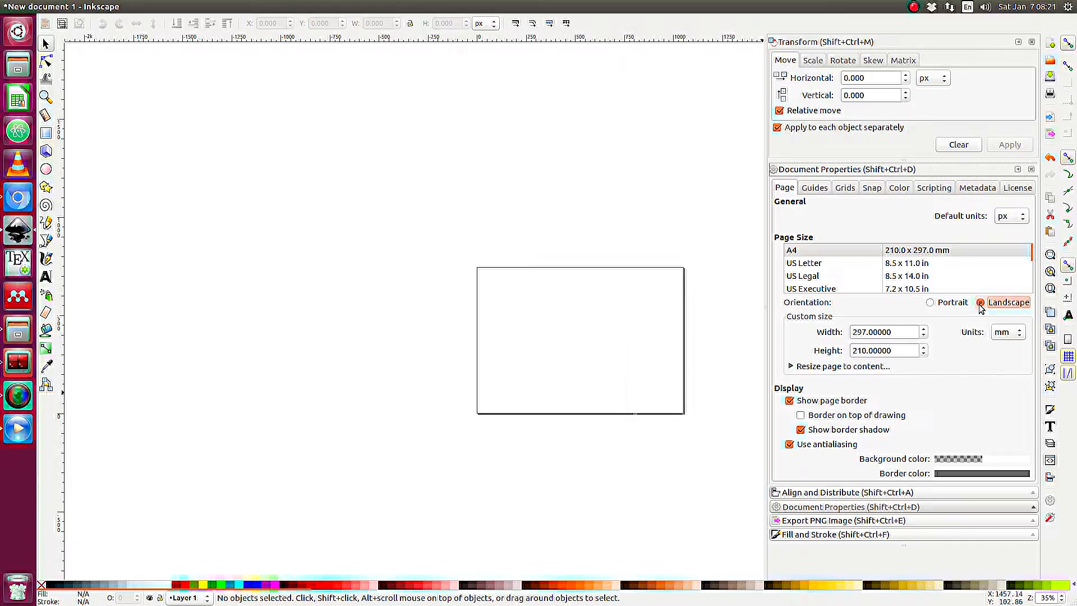
{"action": "left_click", "coordinate": [1009, 334]}
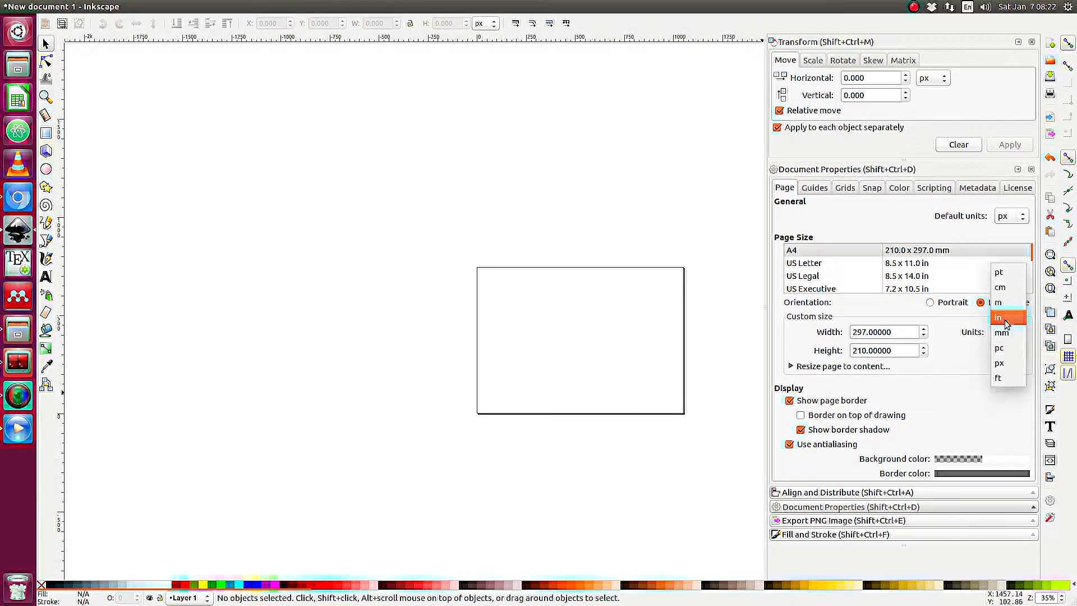
{"action": "left_click", "coordinate": [1004, 317]}
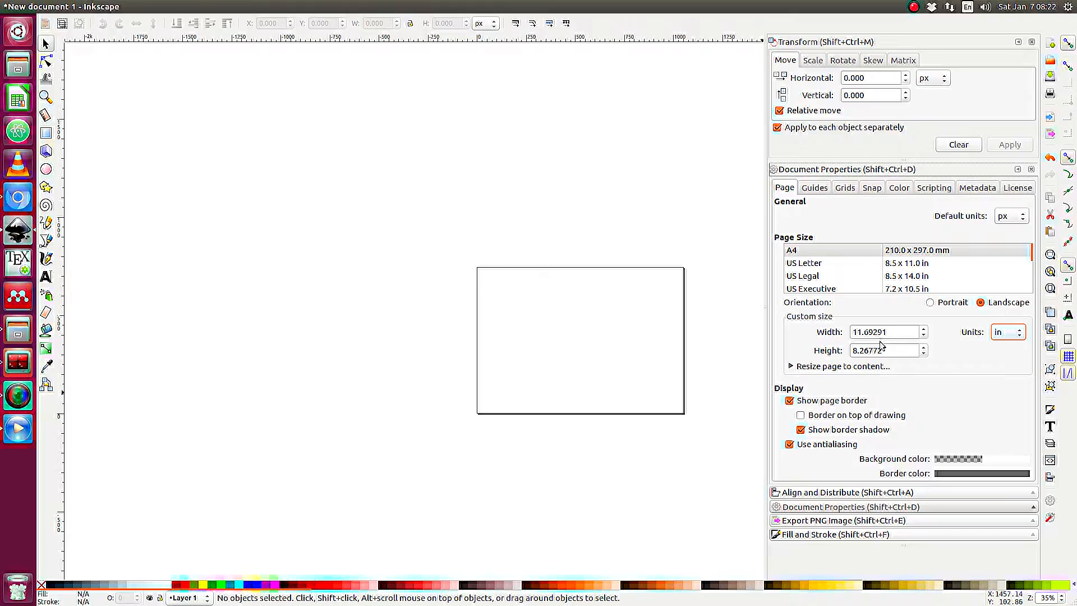
Set the custom page size to 10 in wide by 8 in high.
{"action": "left_click_drag", "start_coordinate": [887, 333], "coordinate": [830, 332]}
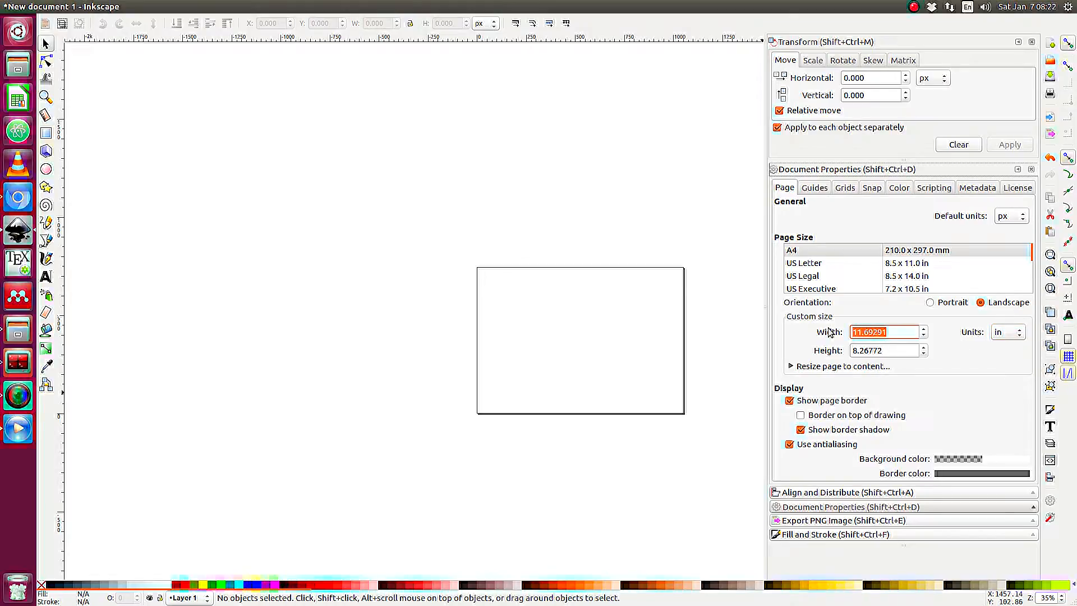
{"action": "type", "text": "10"}
{"action": "key", "text": "Tab"}
{"action": "type", "text": "8"}
{"action": "key", "text": "Tab"}
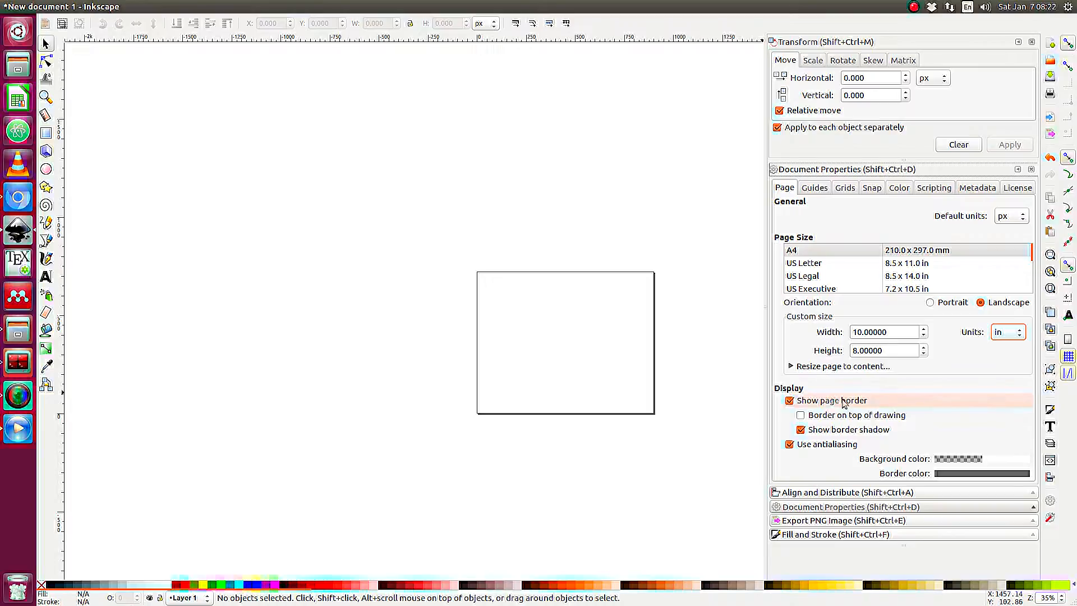
Enable the page border on top of drawing and disable the border shadow.
{"action": "left_click", "coordinate": [801, 415]}
{"action": "left_click", "coordinate": [801, 430]}
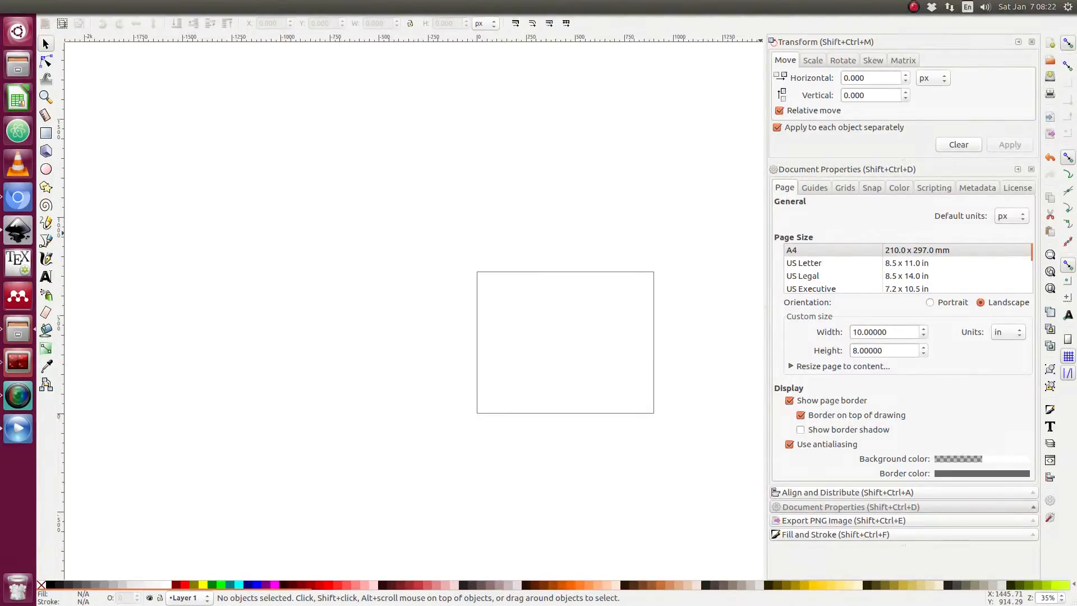
Import the photo 2016-02-08 22.15.45.jpg from the 2016_Woodworking folder into the document as a linked image.
{"action": "left_click_drag", "start_coordinate": [1076, 151], "coordinate": [459, 22]}
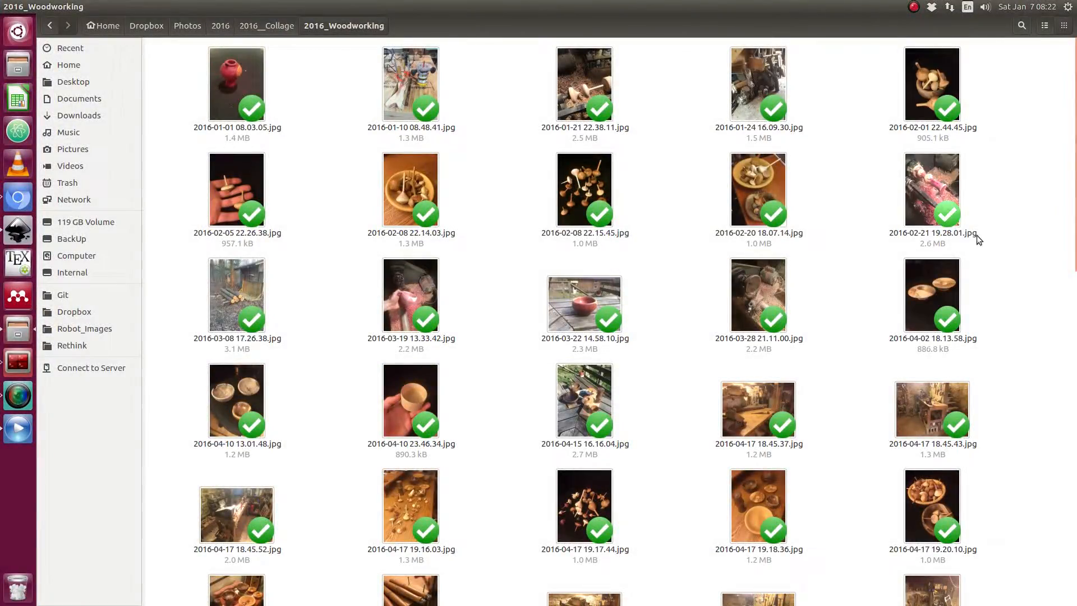
{"action": "scroll", "coordinate": [997, 253], "scroll_direction": "down", "scroll_amount": 15}
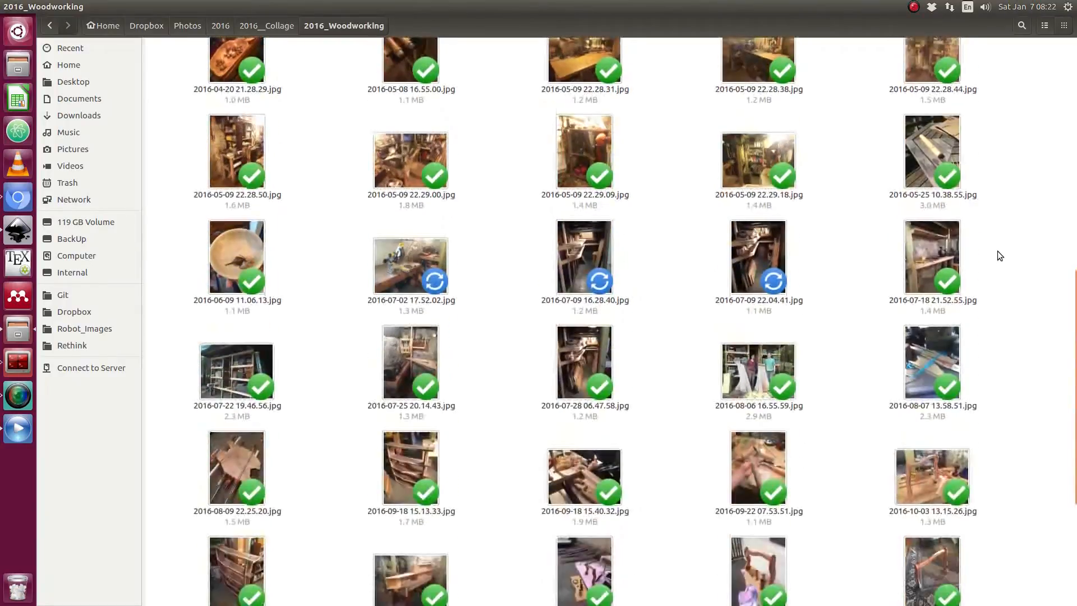
{"action": "scroll", "coordinate": [1021, 277], "scroll_direction": "up", "scroll_amount": 15}
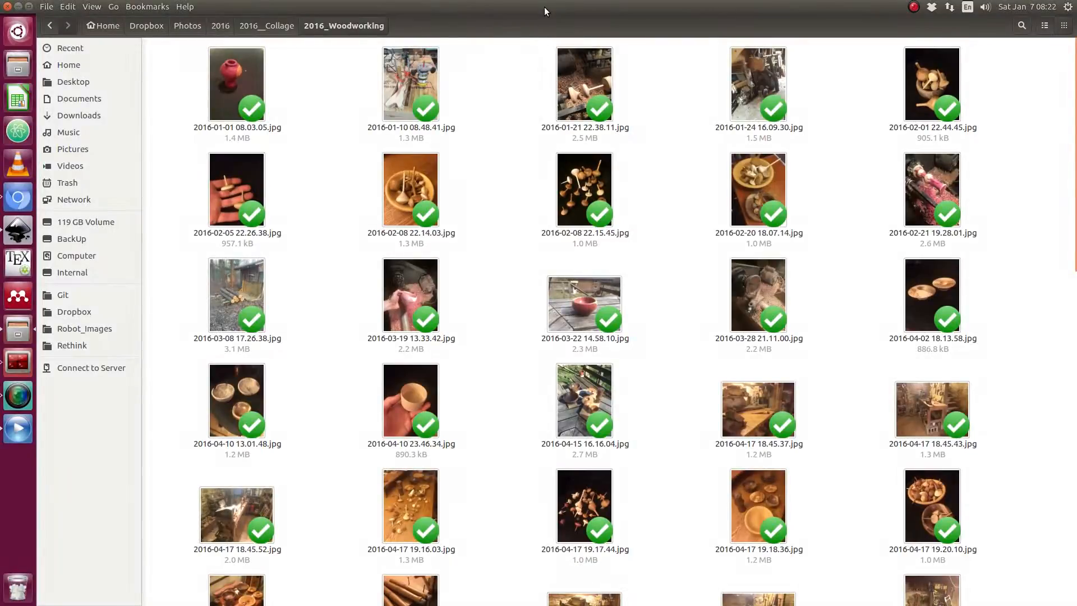
{"action": "left_click_drag", "start_coordinate": [543, 6], "coordinate": [1076, 112]}
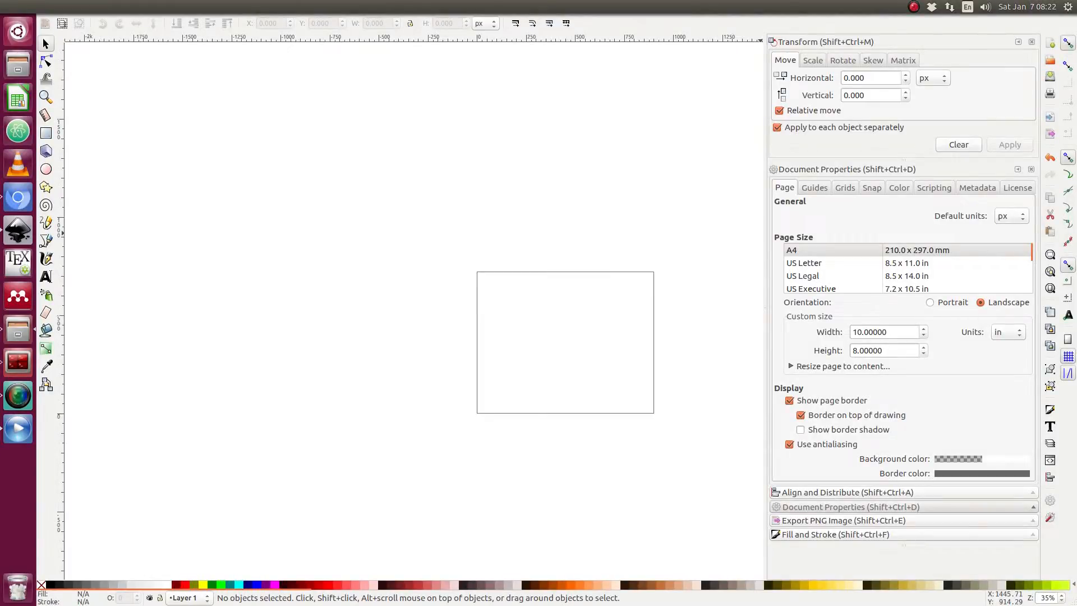
{"action": "left_click_drag", "start_coordinate": [1076, 303], "coordinate": [553, 311]}
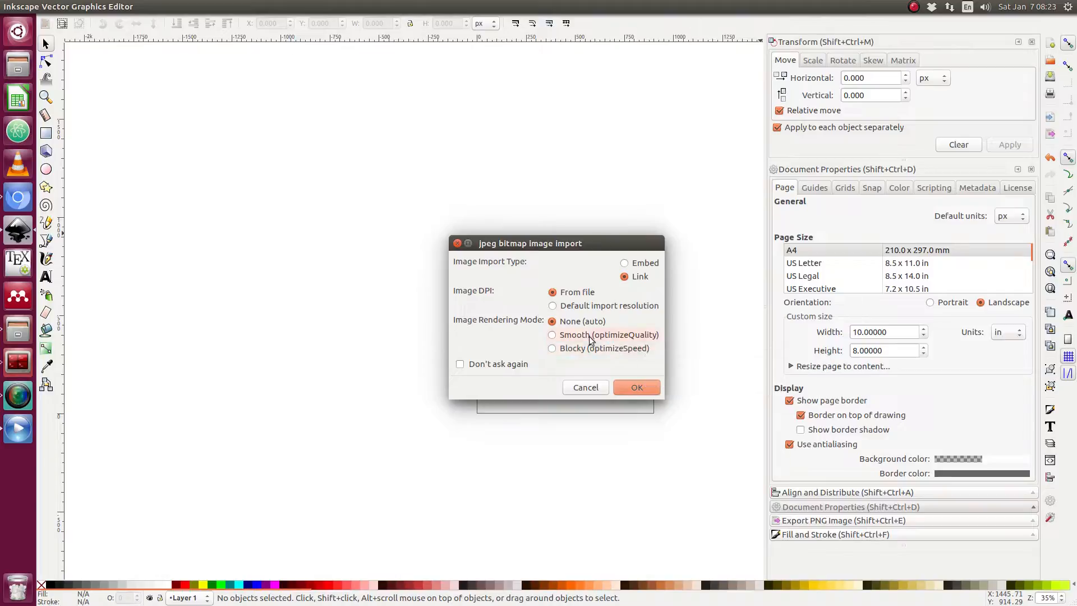
{"action": "left_click", "coordinate": [636, 388]}
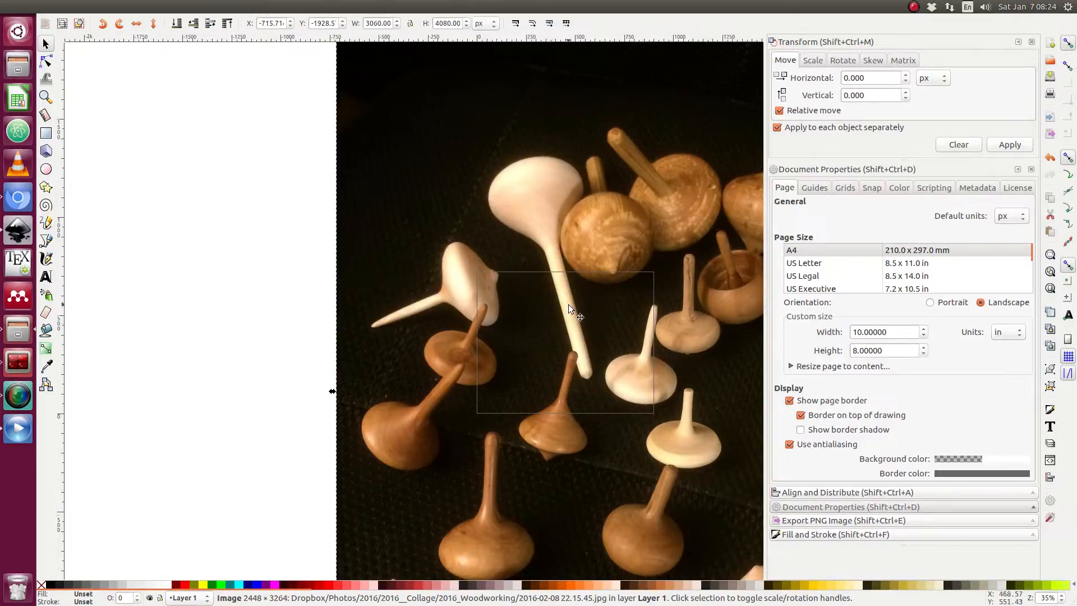
Zoom and pan around the canvas to view the whole imported photo.
{"action": "scroll", "coordinate": [560, 295], "scroll_direction": "down", "scroll_amount": 2}
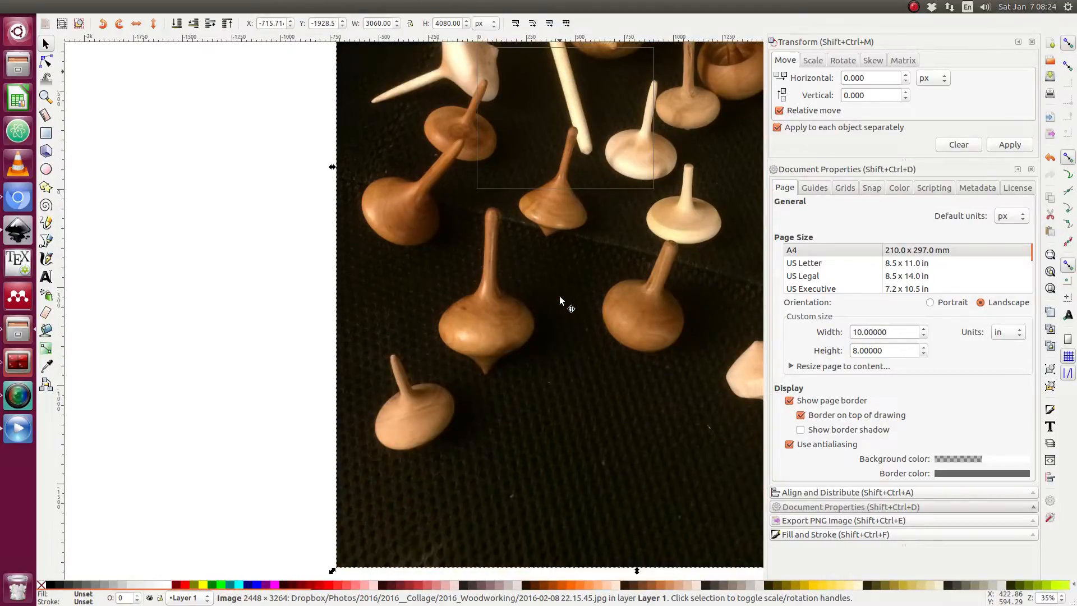
{"action": "scroll", "coordinate": [560, 295], "scroll_direction": "down", "scroll_amount": 4}
{"action": "scroll", "coordinate": [560, 298], "scroll_direction": "up", "scroll_amount": 6}
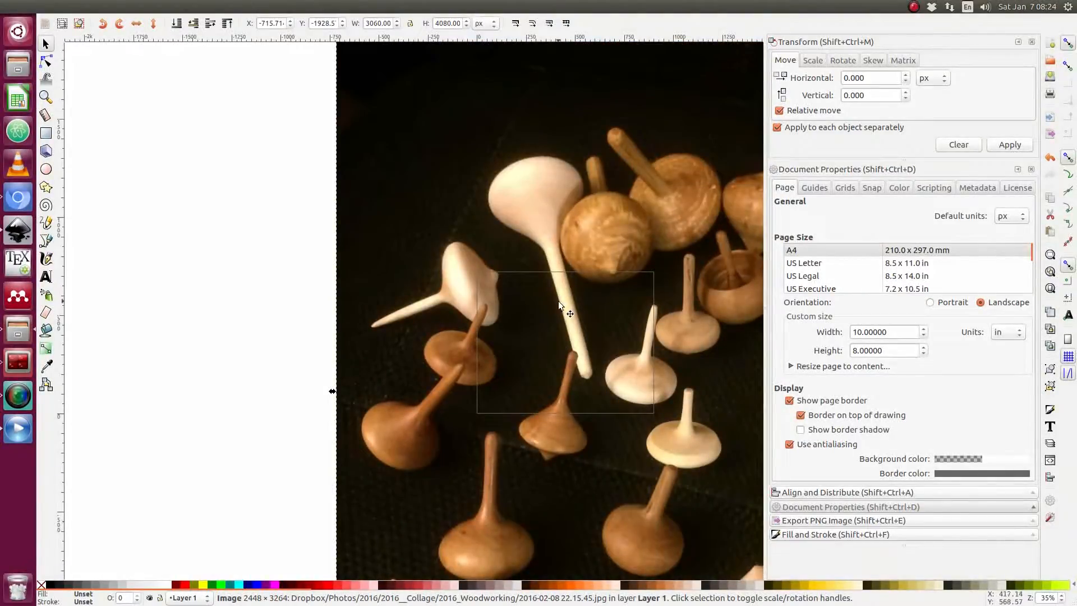
{"action": "scroll", "coordinate": [558, 301], "scroll_direction": "down", "scroll_amount": 3}
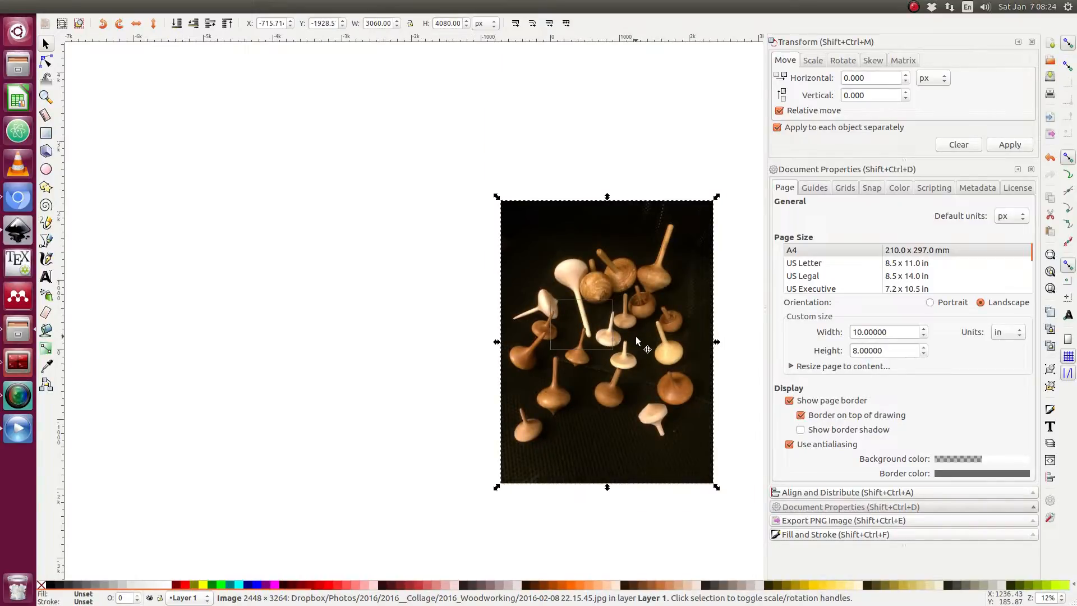
{"action": "scroll", "coordinate": [636, 340], "scroll_direction": "right", "scroll_amount": 4}
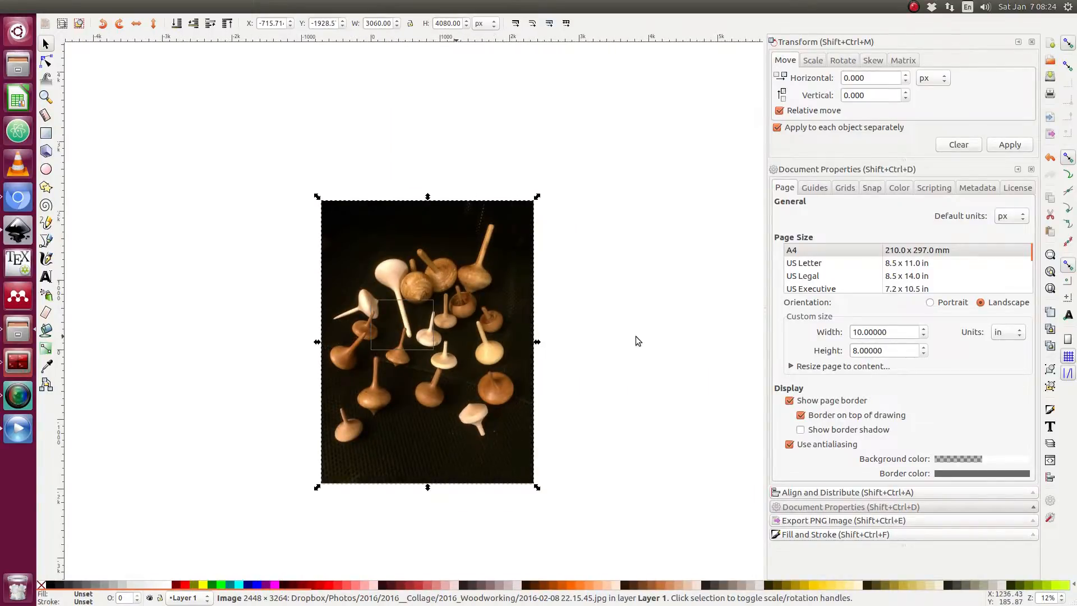
{"action": "scroll", "coordinate": [636, 340], "scroll_direction": "left", "scroll_amount": 2}
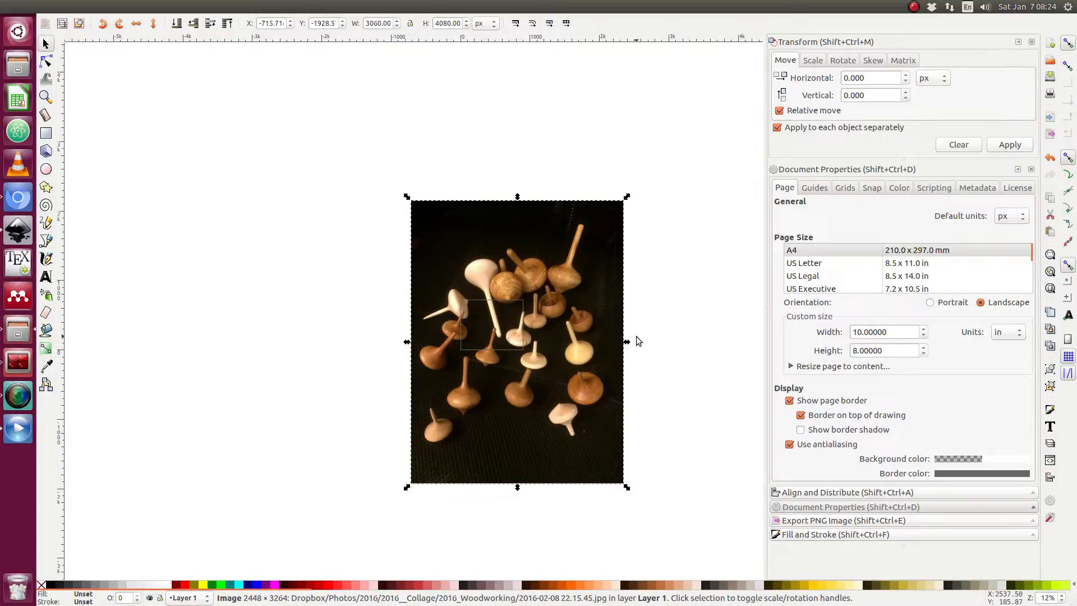
{"action": "scroll", "coordinate": [636, 340], "scroll_direction": "left", "scroll_amount": 1}
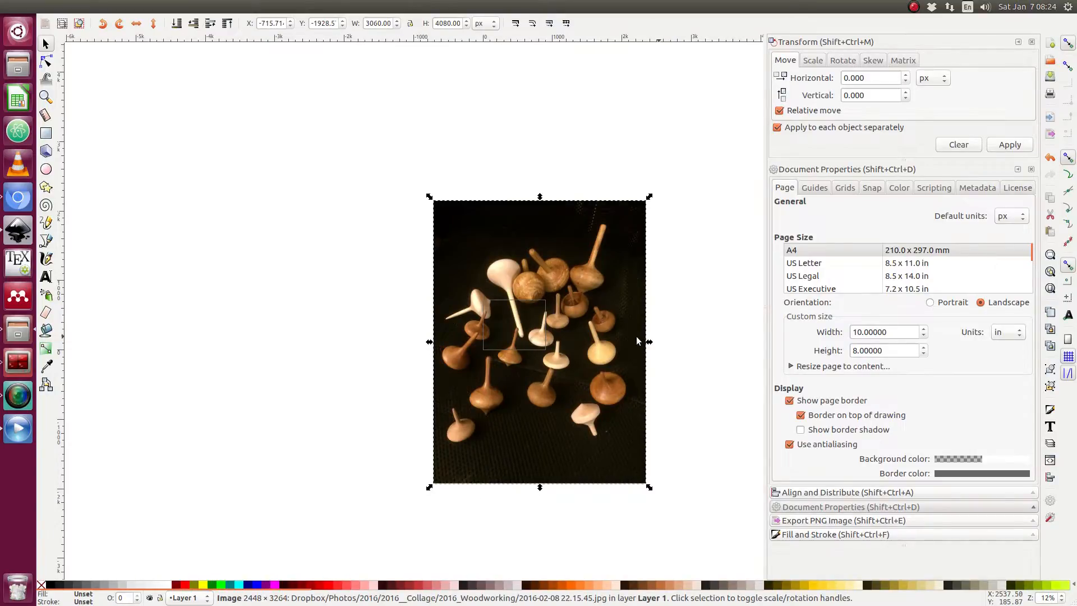
{"action": "scroll", "coordinate": [576, 326], "scroll_direction": "up", "scroll_amount": 1}
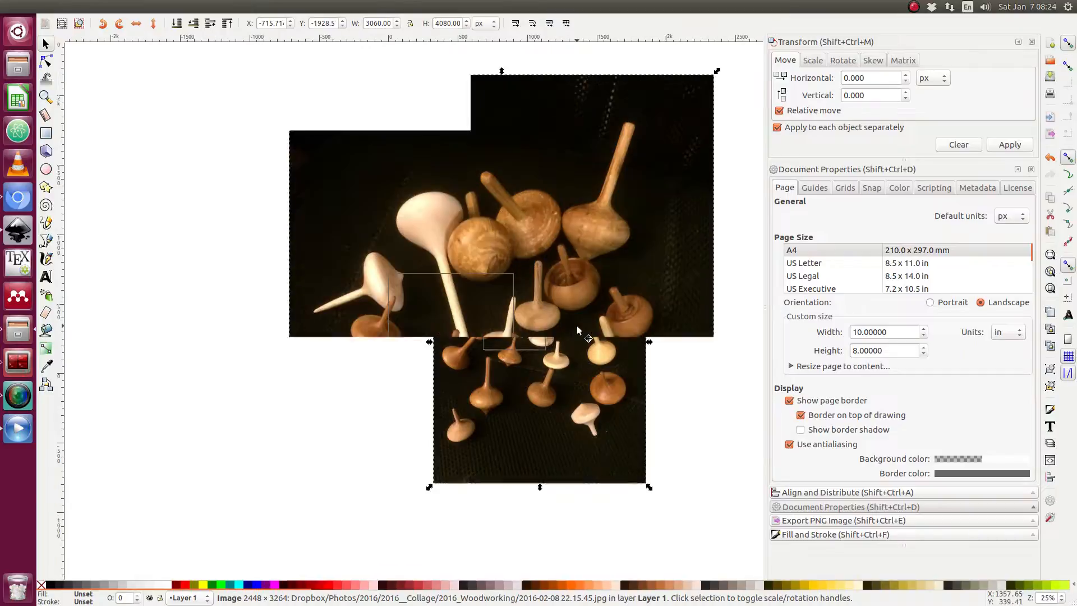
{"action": "scroll", "coordinate": [577, 330], "scroll_direction": "down", "scroll_amount": 2}
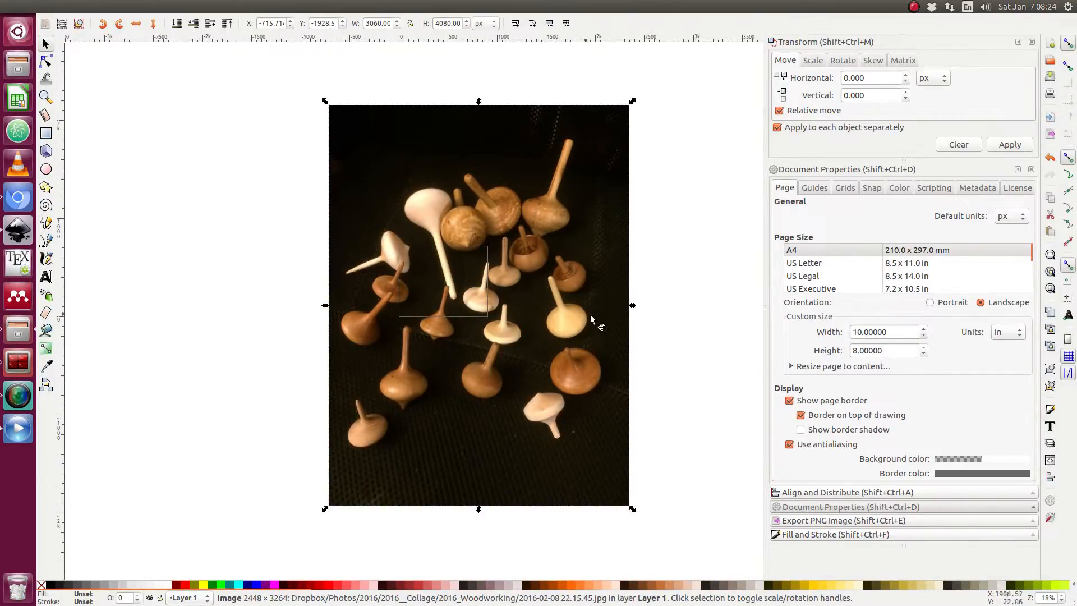
Try stretching the photo wider from its corner handle.
{"action": "left_click", "coordinate": [674, 205]}
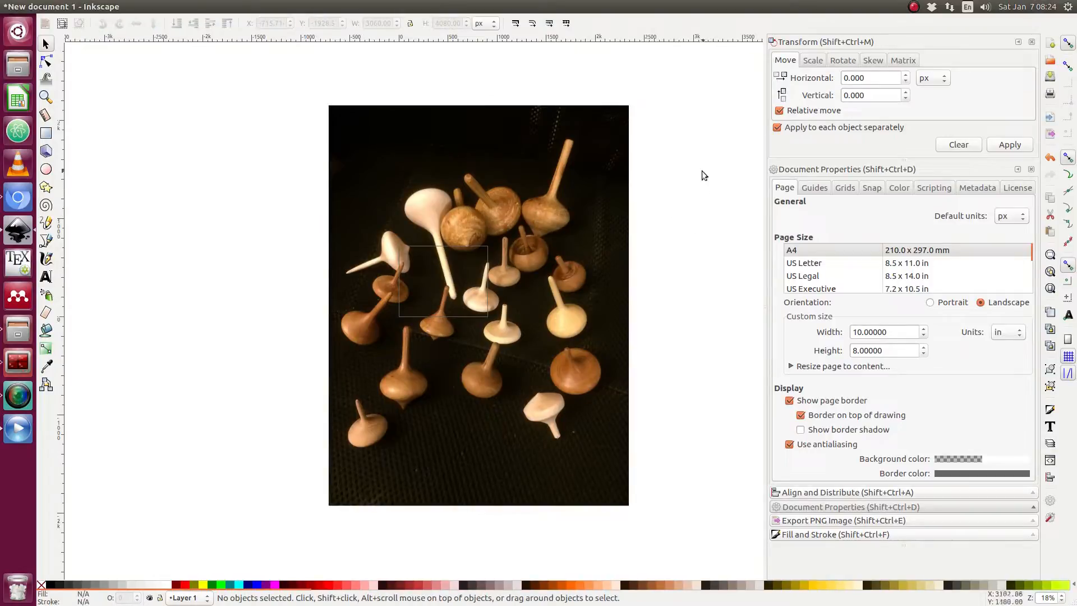
{"action": "left_click", "coordinate": [389, 172]}
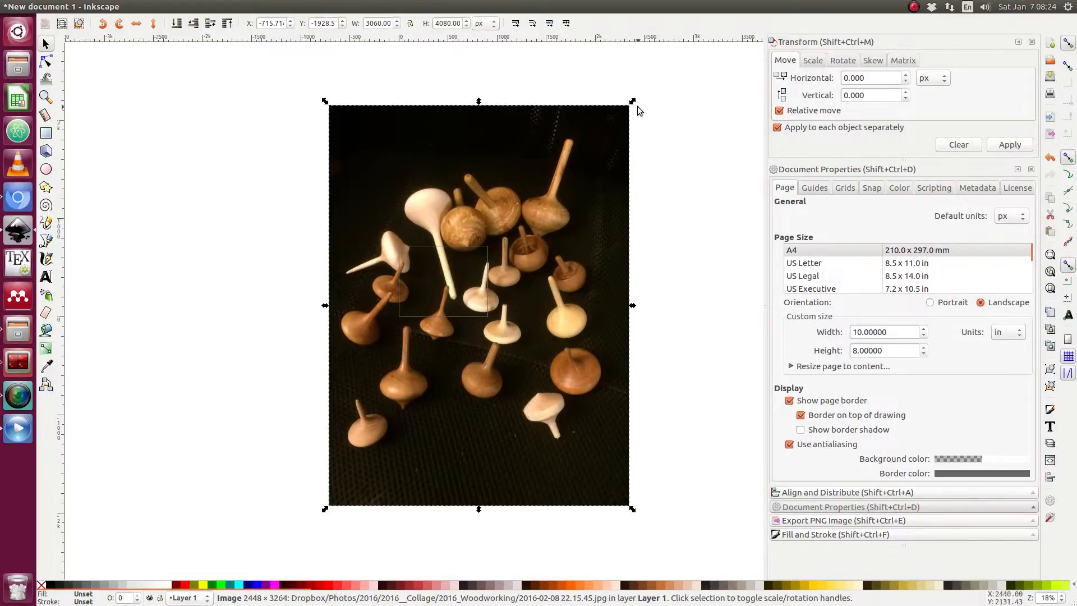
{"action": "left_click_drag", "start_coordinate": [636, 106], "coordinate": [710, 261]}
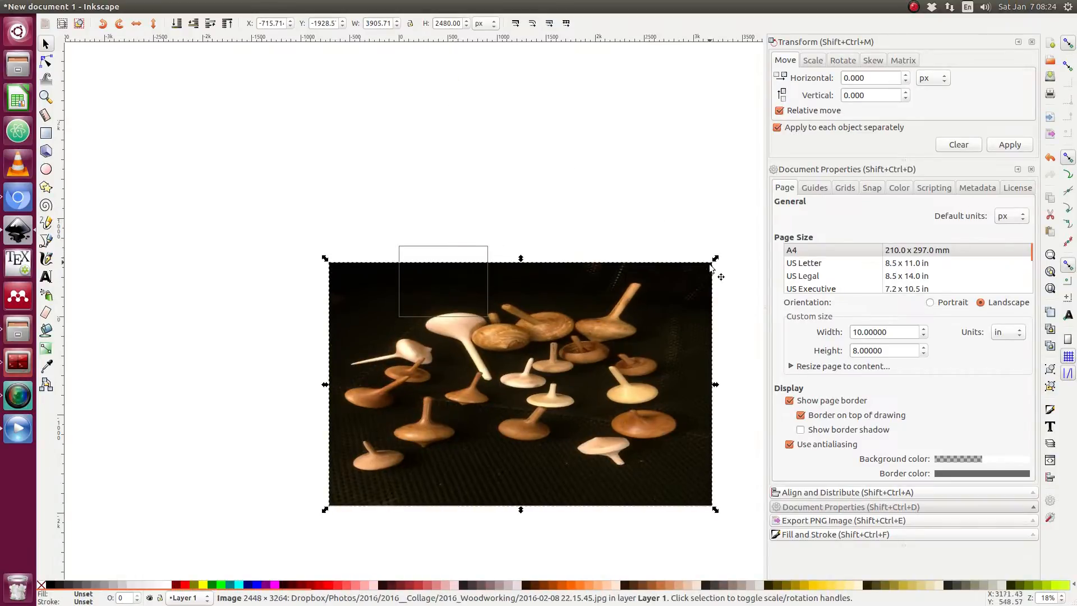
{"action": "key", "text": "ctrl+z"}
{"action": "key", "text": "ctrl+z"}
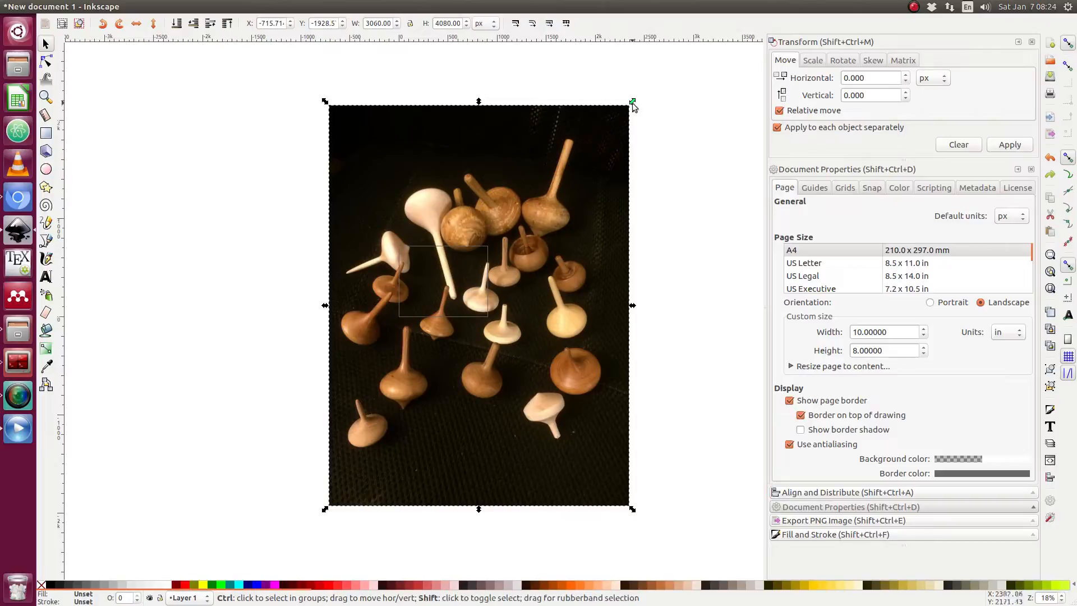
Scale the photo down proportionally to about 306 × 408 px on the page.
{"action": "left_click_drag", "start_coordinate": [632, 103], "coordinate": [454, 233]}
{"action": "scroll", "coordinate": [418, 264], "scroll_direction": "up", "scroll_amount": 7}
{"action": "scroll", "coordinate": [418, 265], "scroll_direction": "down", "scroll_amount": 1}
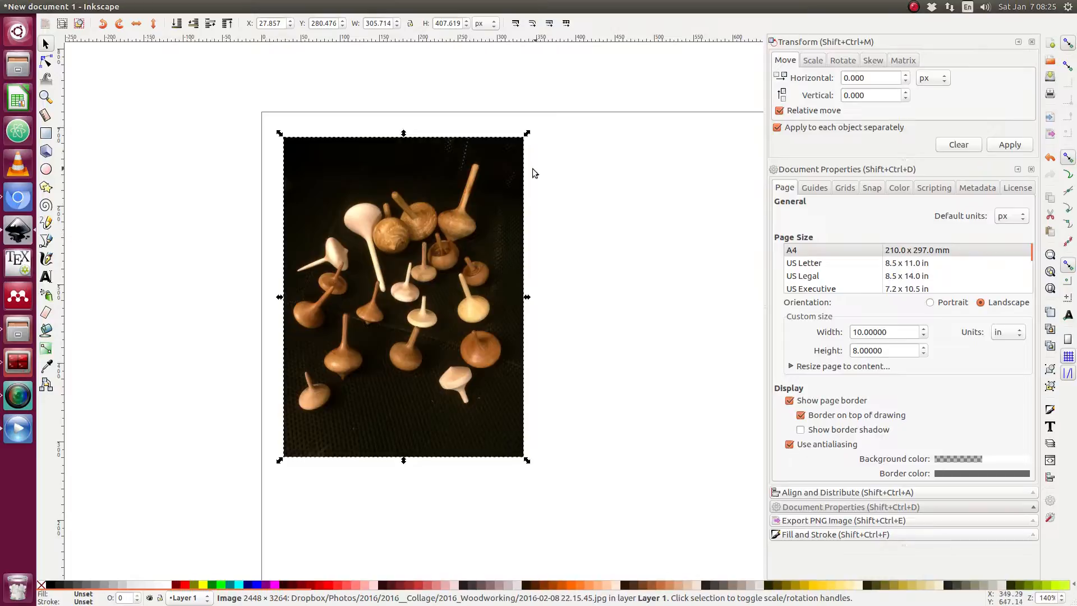
{"action": "left_click", "coordinate": [307, 6]}
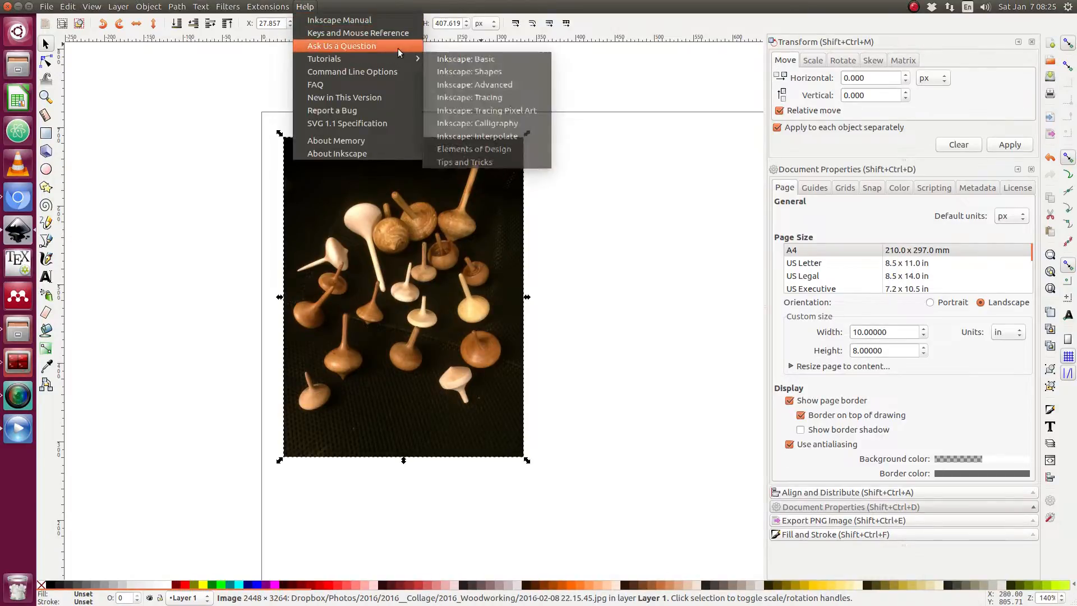
{"action": "mouse_move", "coordinate": [415, 59]}
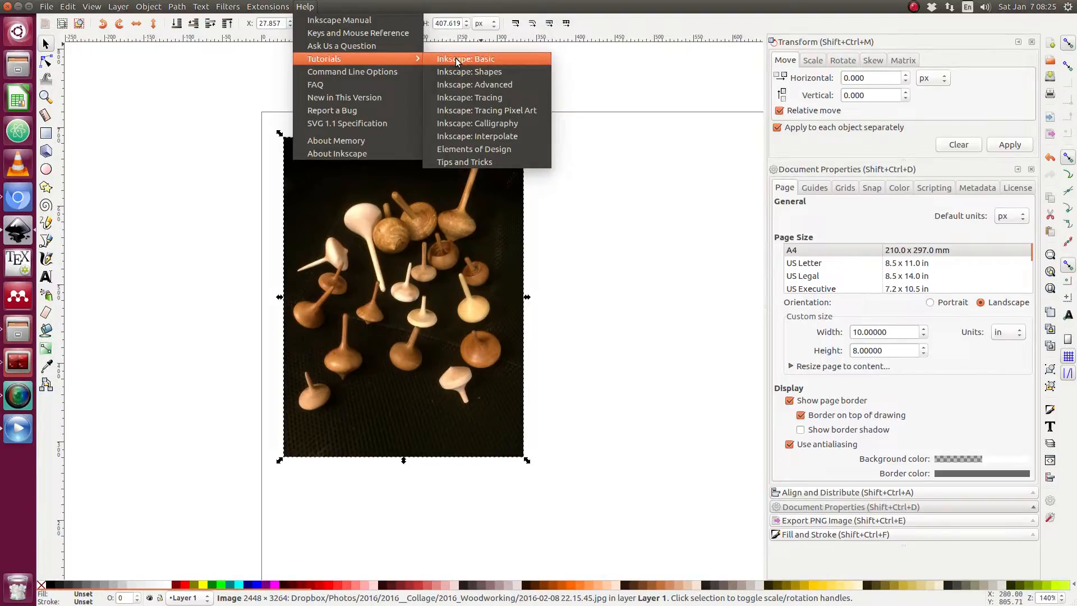
{"action": "left_click", "coordinate": [615, 215]}
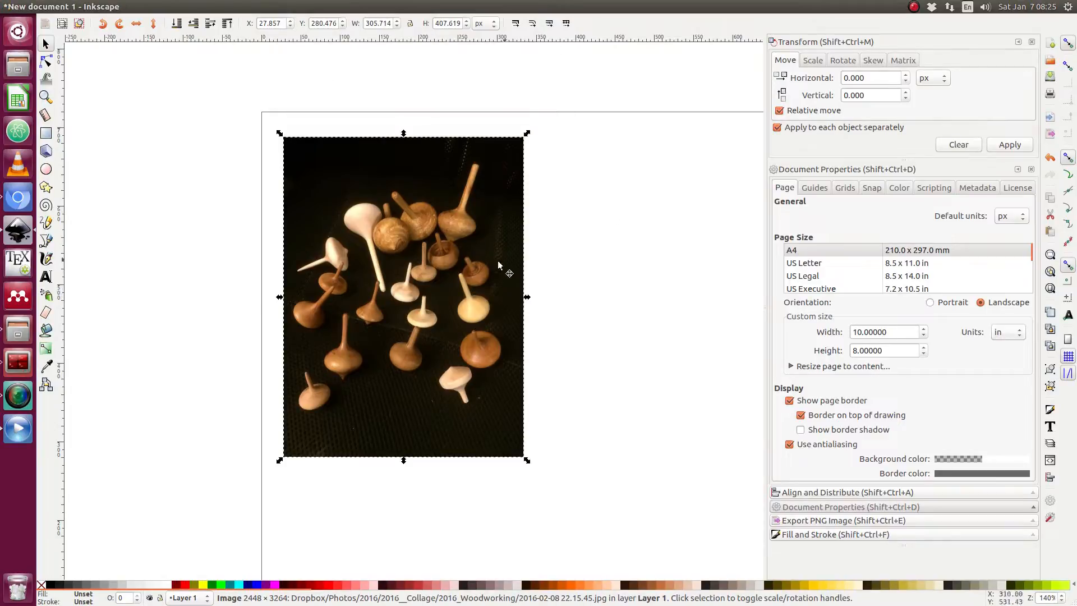
Try rotating the photo from its corner rotation handle.
{"action": "left_click", "coordinate": [406, 270]}
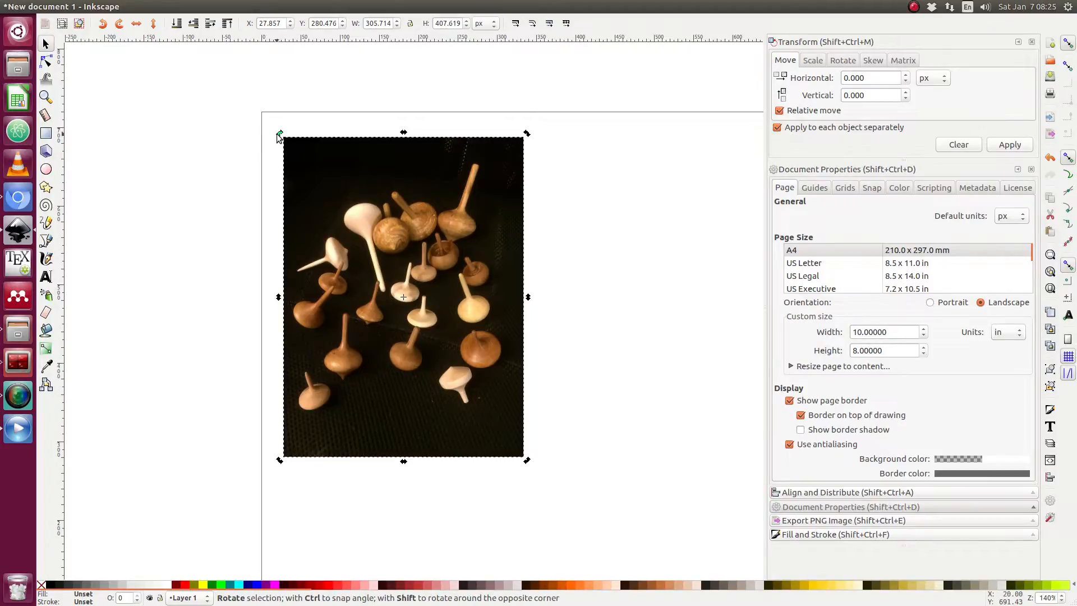
{"action": "left_click_drag", "start_coordinate": [278, 134], "coordinate": [374, 167]}
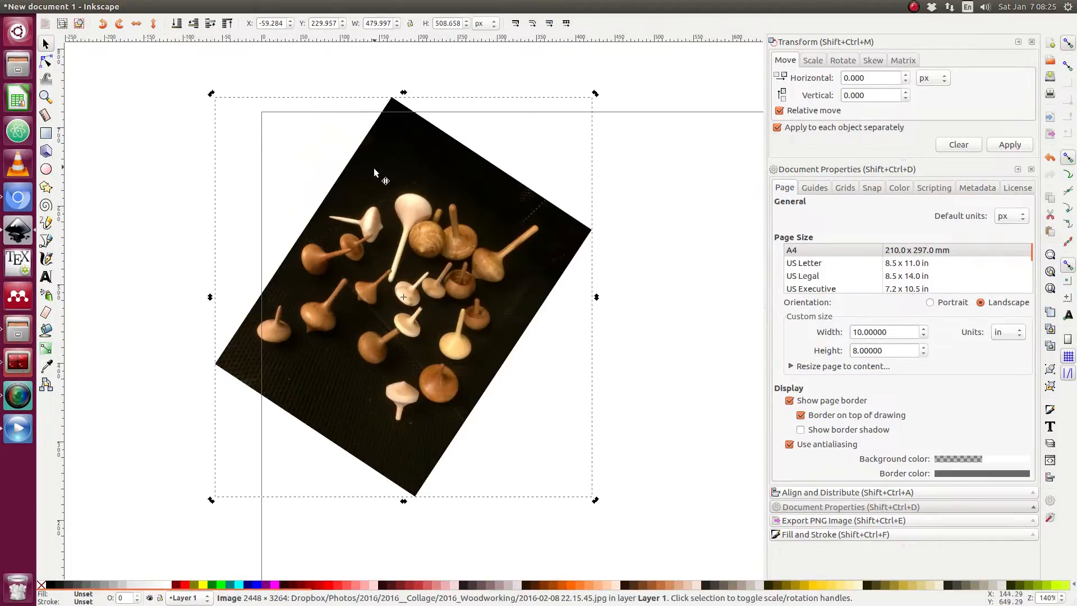
{"action": "key", "text": "ctrl+z"}
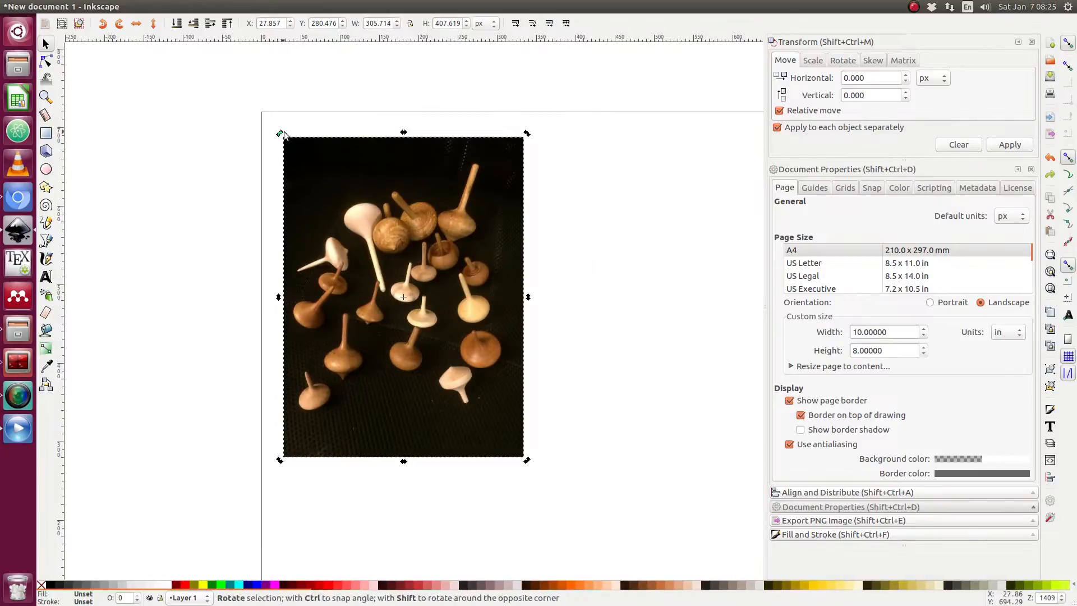
{"action": "key", "text": "Escape"}
{"action": "left_click", "coordinate": [348, 194]}
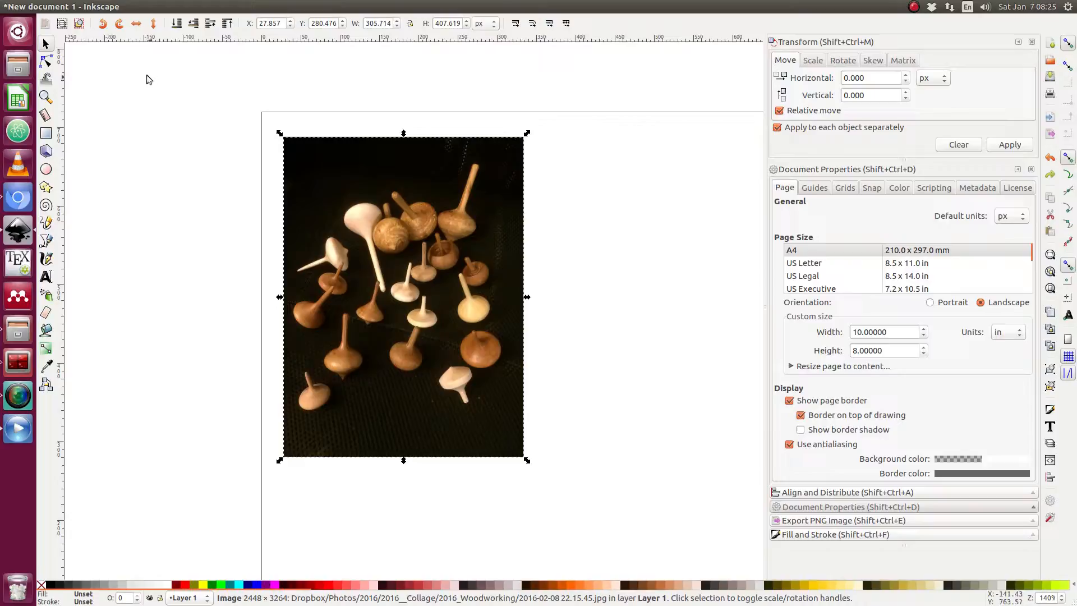
{"action": "left_click", "coordinate": [119, 23]}
{"action": "left_click", "coordinate": [108, 28]}
{"action": "left_click", "coordinate": [297, 148]}
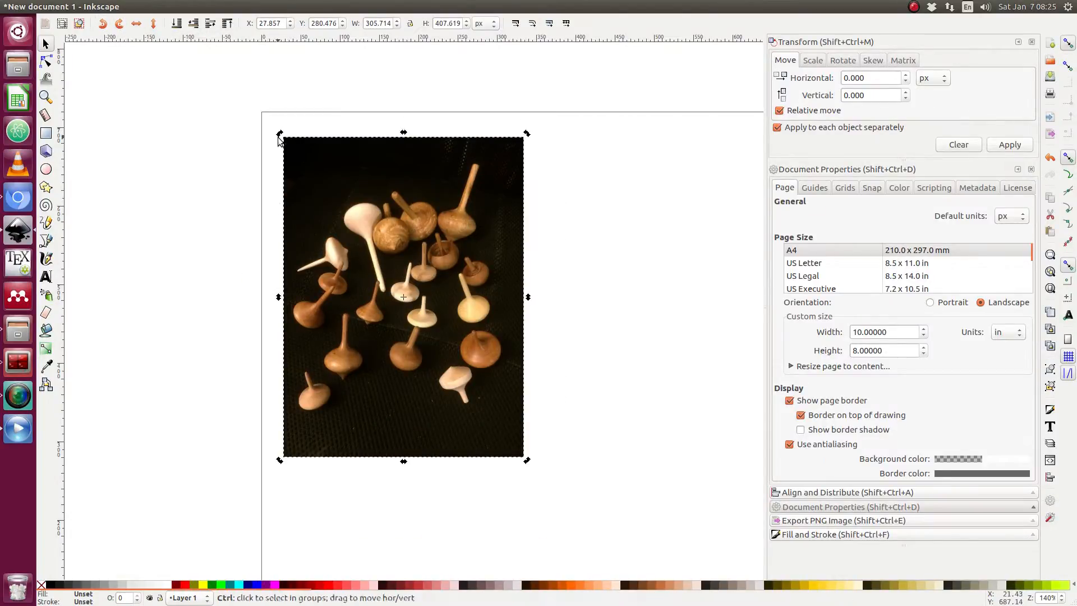
{"action": "left_click_drag", "start_coordinate": [279, 137], "coordinate": [396, 260]}
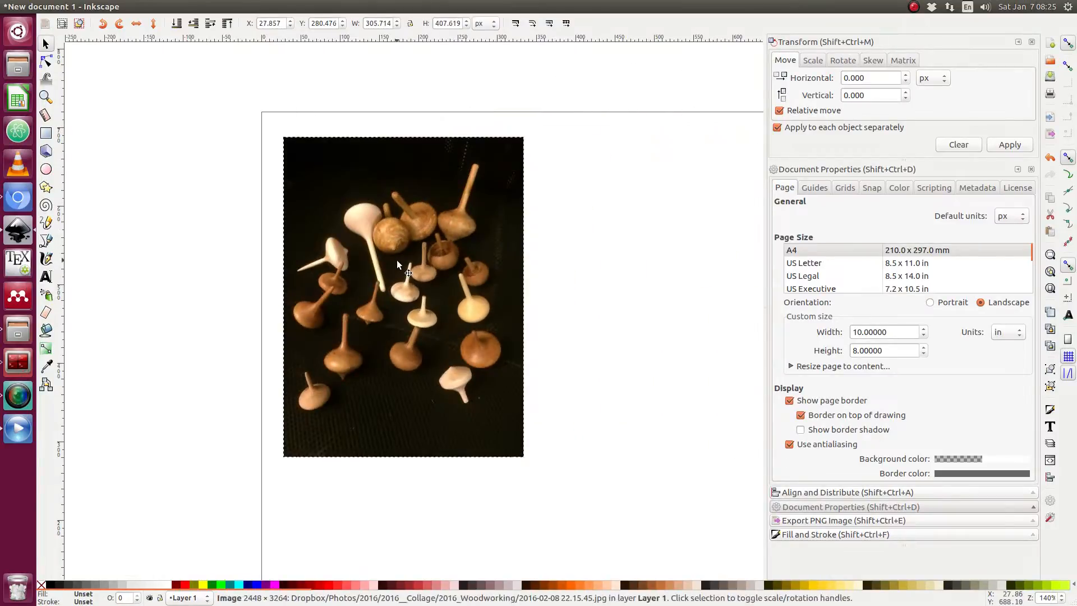
{"action": "left_click", "coordinate": [551, 234]}
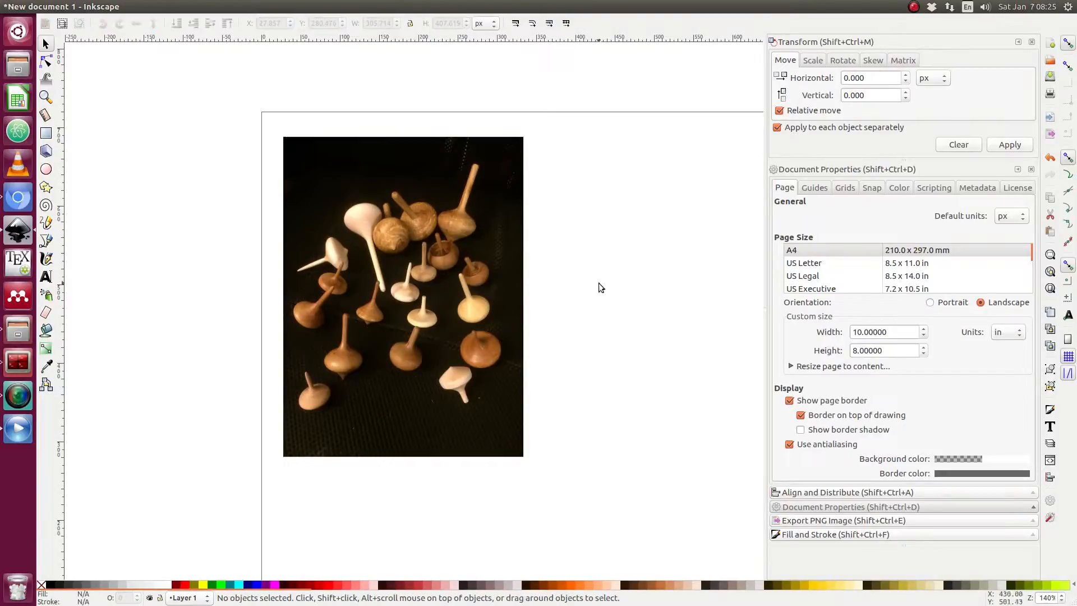
Align the spinning-tops photo to the page's left and top edges, relative to the page.
{"action": "left_click", "coordinate": [425, 270]}
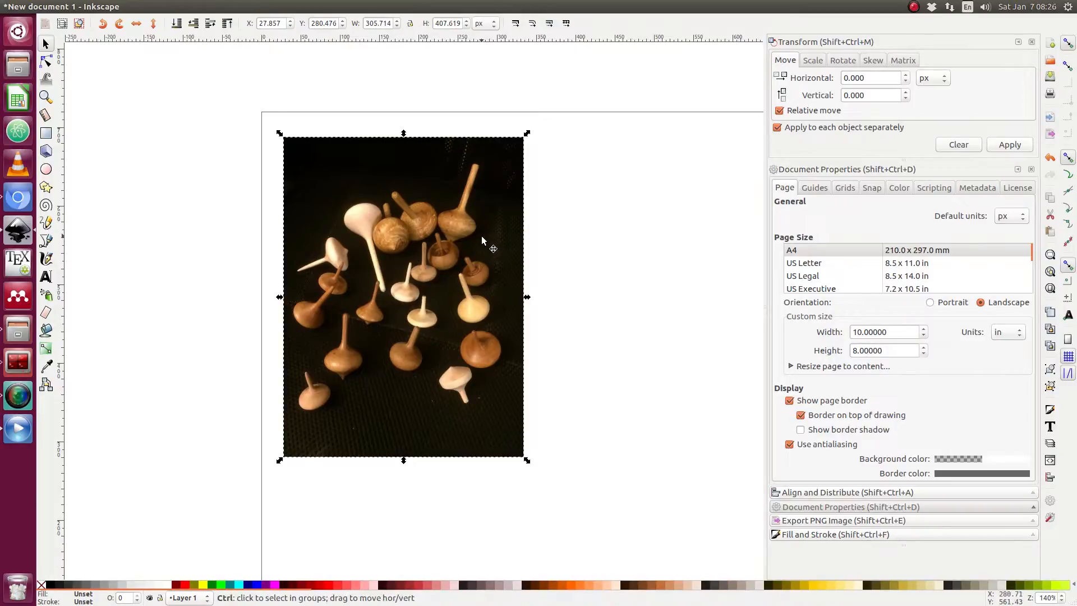
{"action": "key", "text": "ctrl+shift+a"}
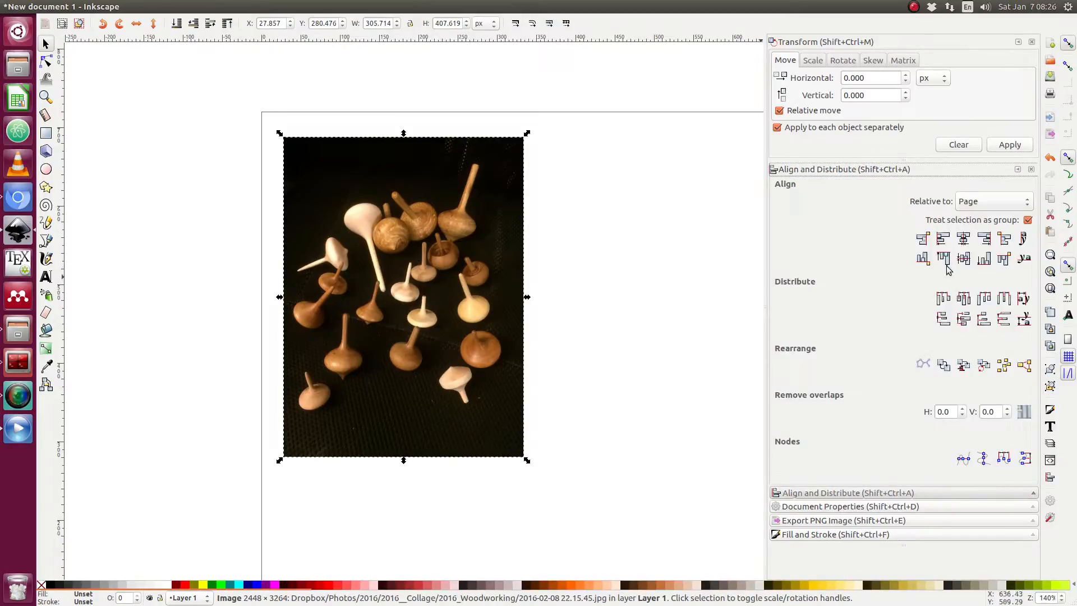
{"action": "left_click", "coordinate": [1014, 200]}
{"action": "left_click", "coordinate": [1014, 199]}
{"action": "left_click", "coordinate": [1014, 200]}
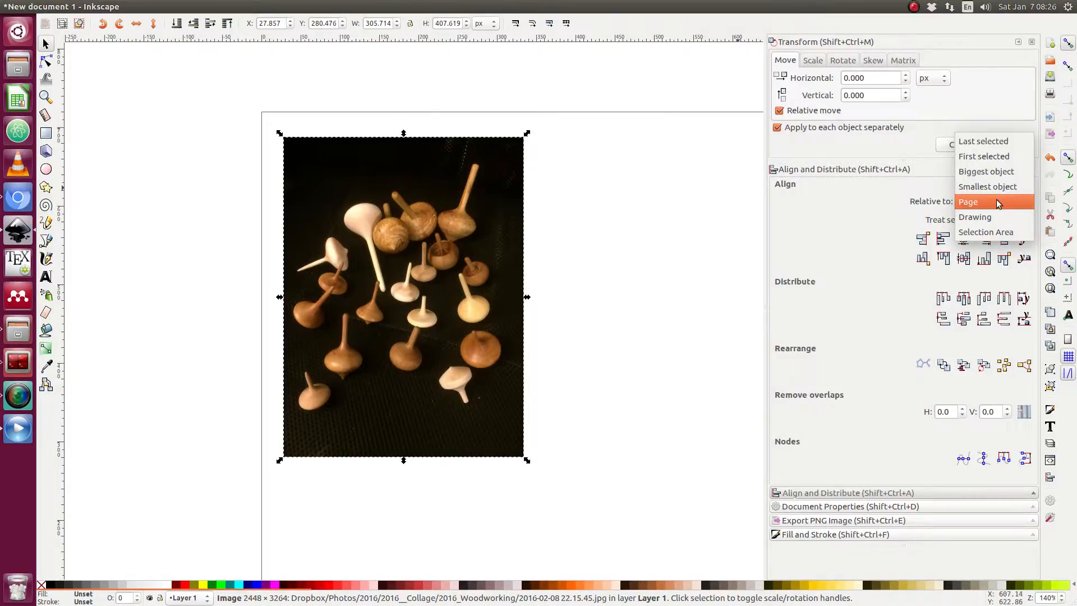
{"action": "left_click", "coordinate": [997, 203]}
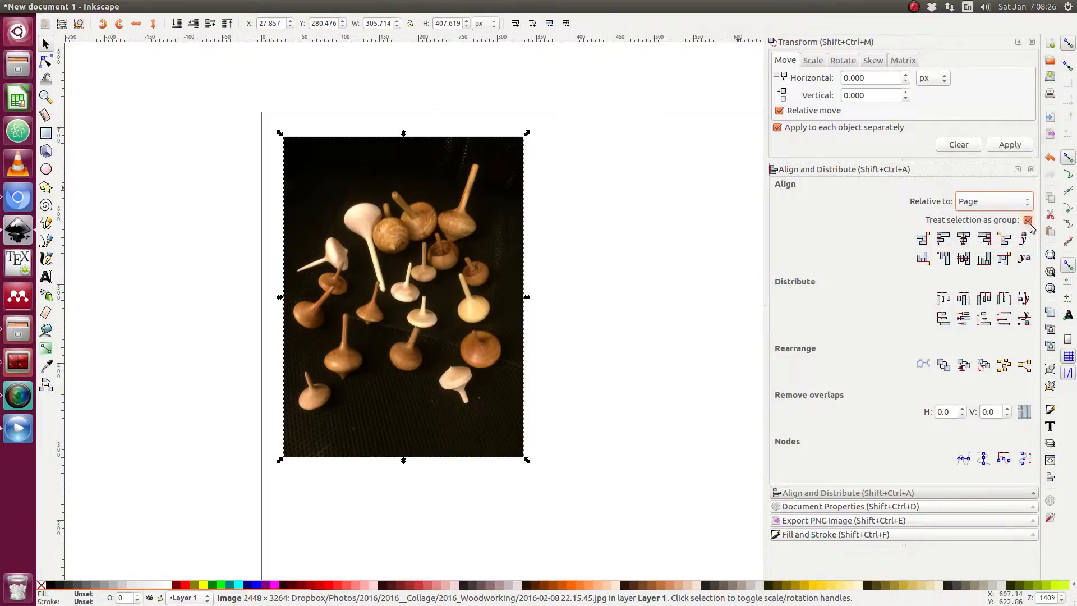
{"action": "left_click", "coordinate": [944, 240]}
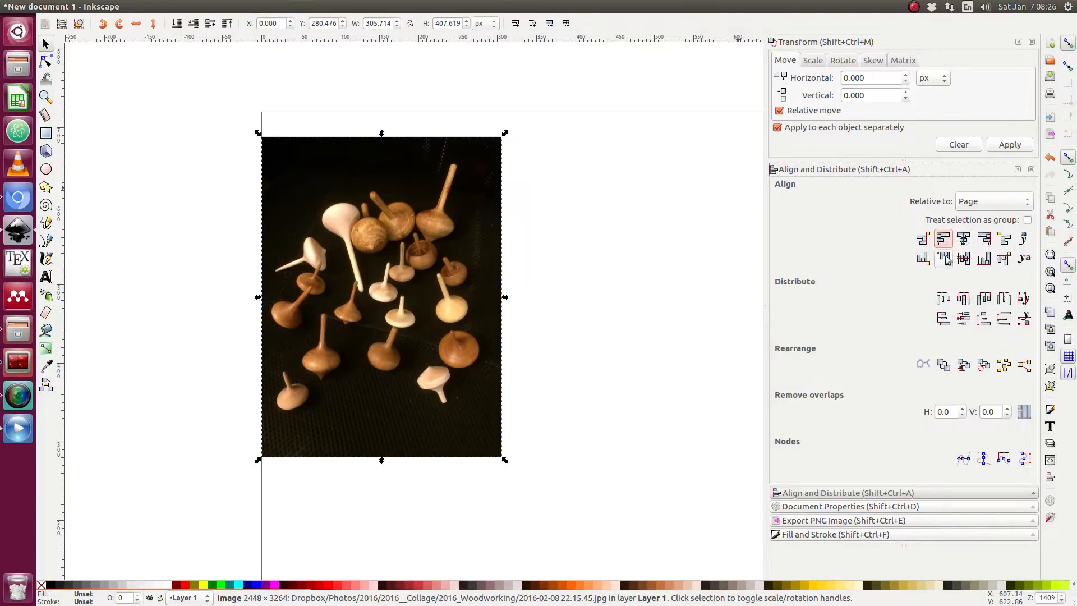
{"action": "left_click", "coordinate": [944, 258]}
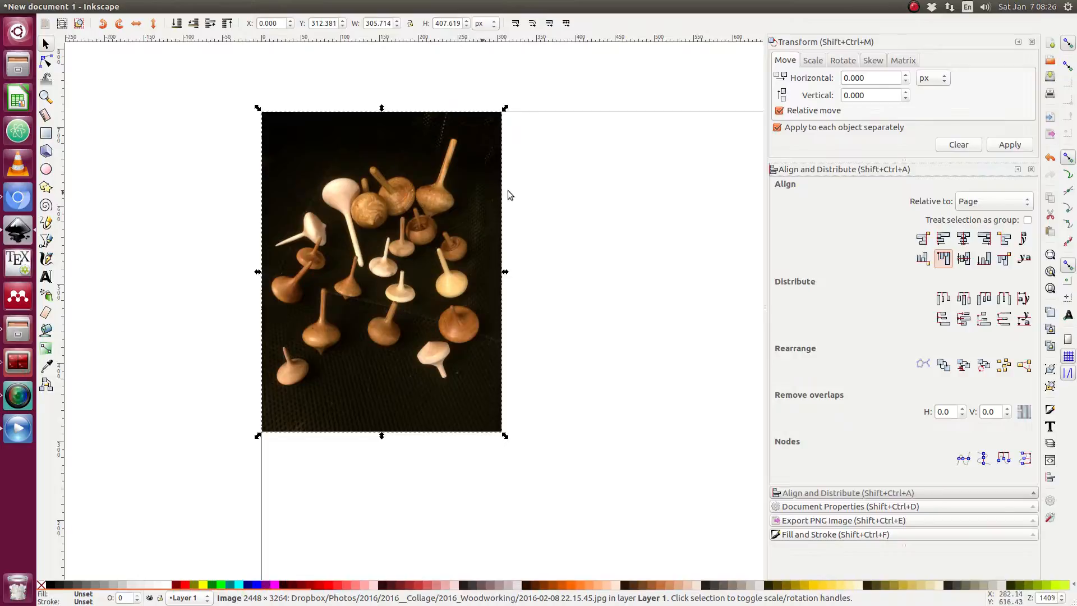
Import the woodworking photo 2016-03-08 17.26.38.jpg of stacked logs onto the canvas.
{"action": "left_click", "coordinate": [570, 191]}
{"action": "scroll", "coordinate": [571, 191], "scroll_direction": "down", "scroll_amount": 4, "text": "ctrl"}
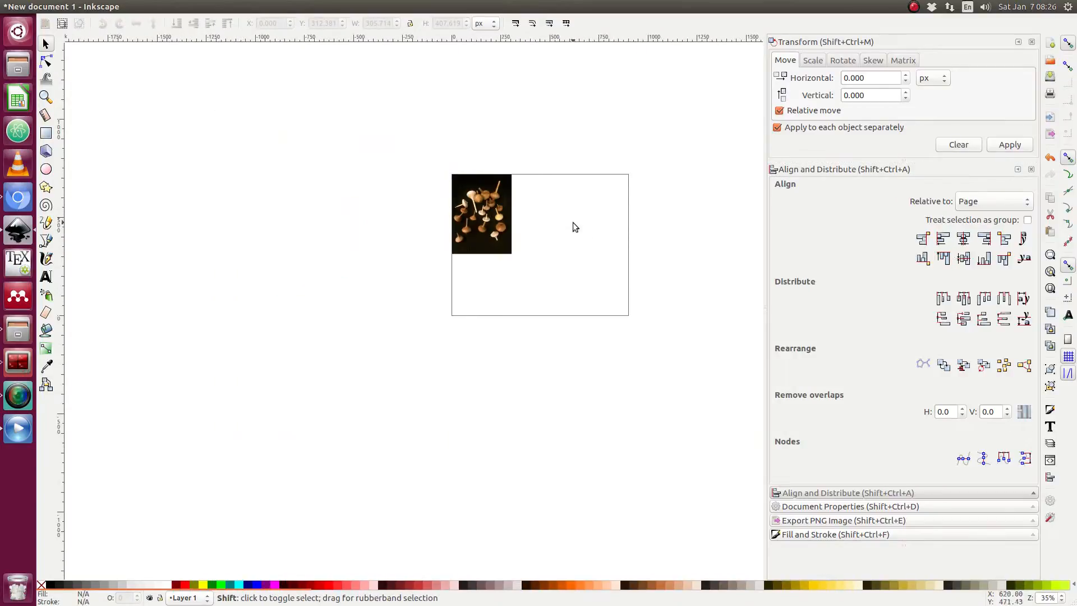
{"action": "scroll", "coordinate": [574, 223], "scroll_direction": "up", "scroll_amount": 4, "text": "ctrl"}
{"action": "scroll", "coordinate": [574, 223], "scroll_direction": "down", "scroll_amount": 1, "text": "ctrl"}
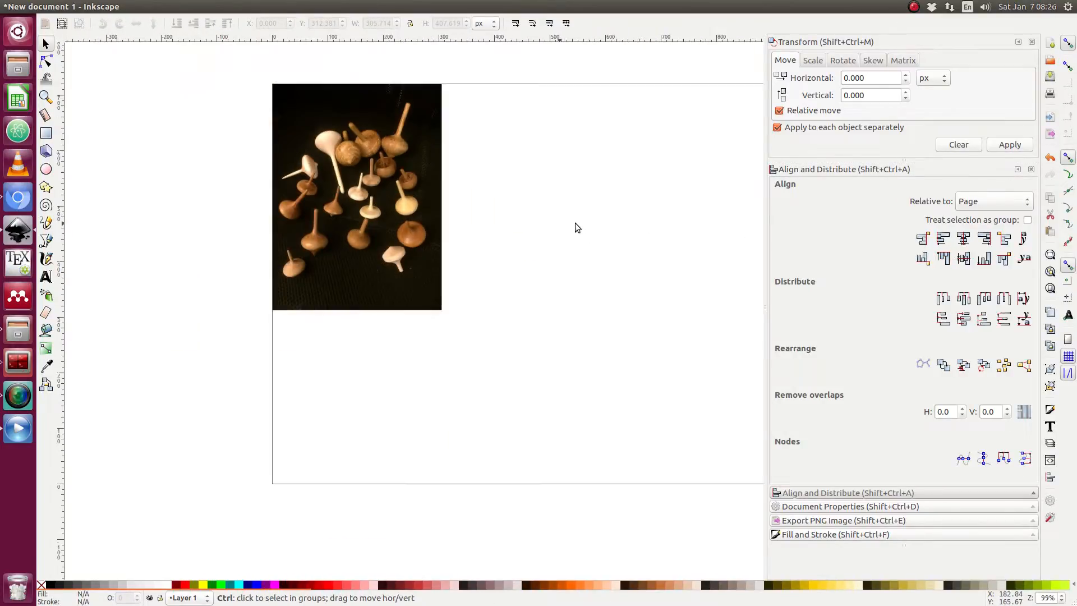
{"action": "left_click_drag", "start_coordinate": [574, 224], "coordinate": [476, 259]}
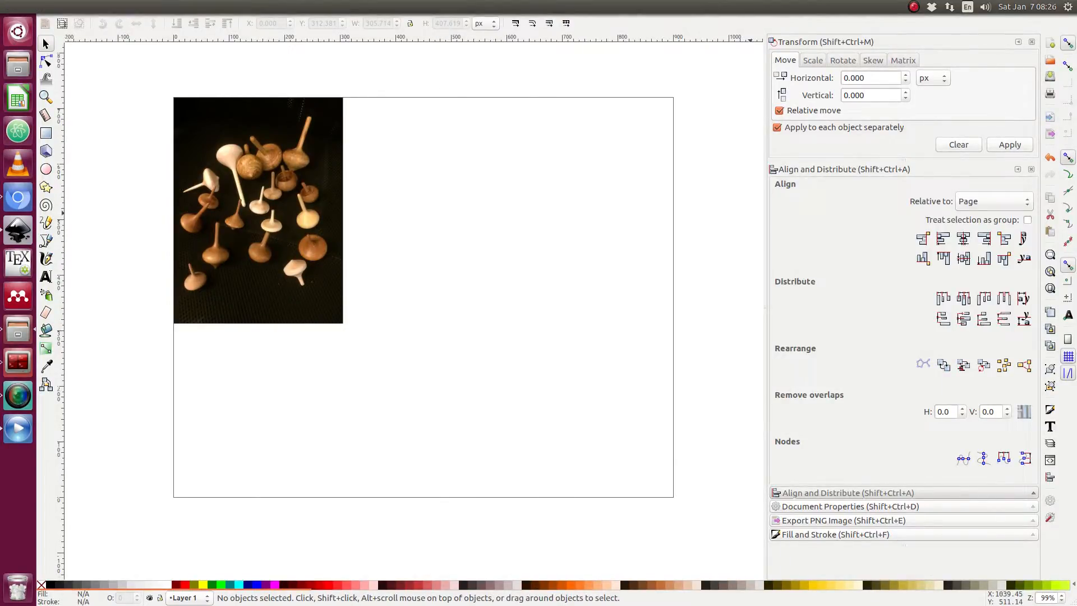
{"action": "left_click_drag", "start_coordinate": [987, 292], "coordinate": [492, 247]}
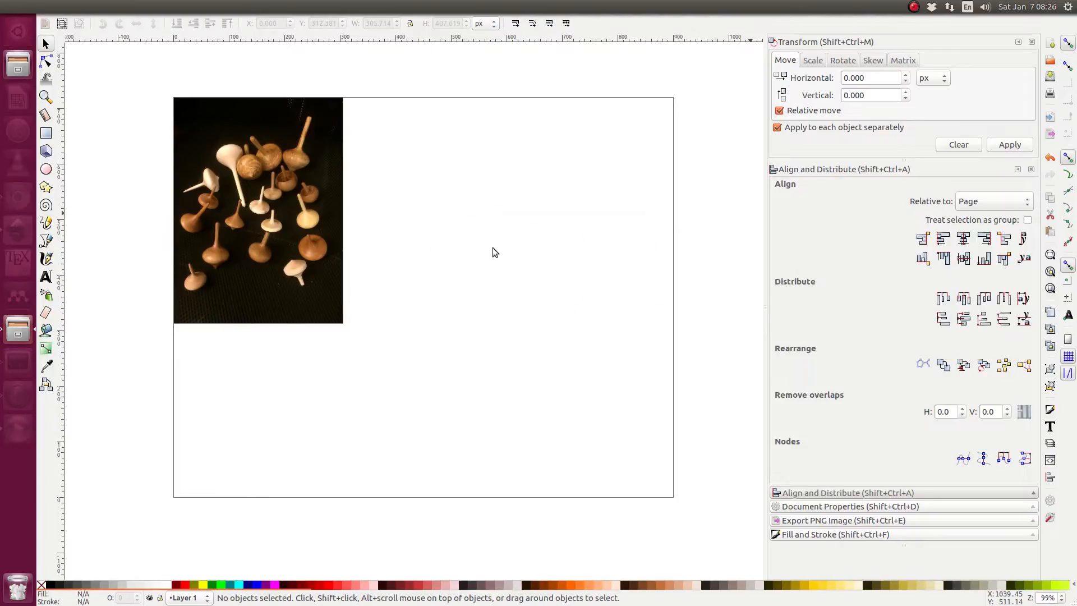
{"action": "left_click", "coordinate": [637, 387]}
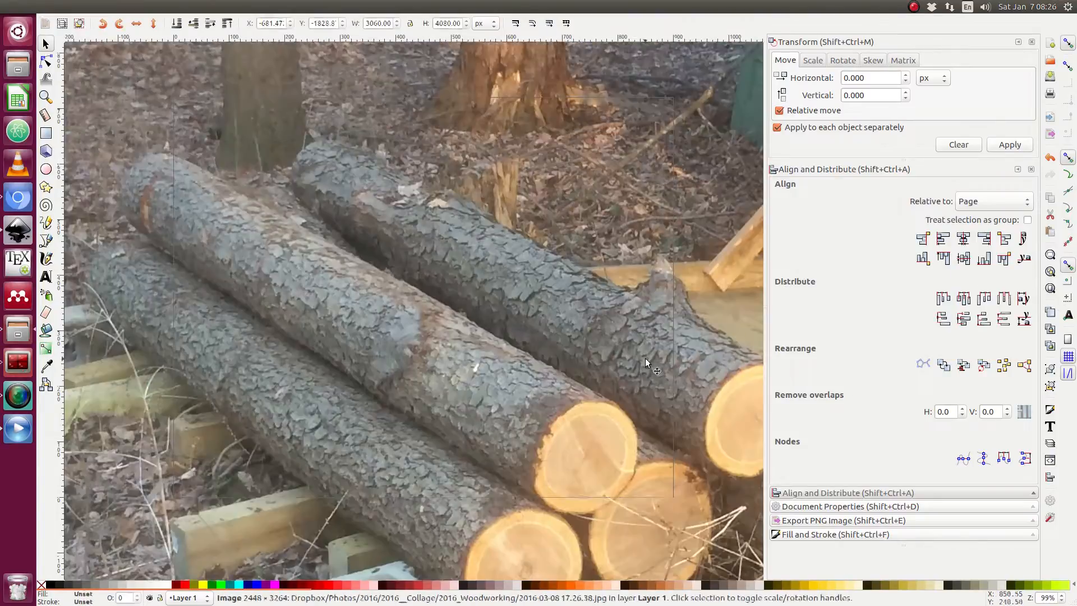
Scale the logs photo down proportionally to about 306 × 408 px.
{"action": "scroll", "coordinate": [579, 354], "scroll_direction": "down", "scroll_amount": 4}
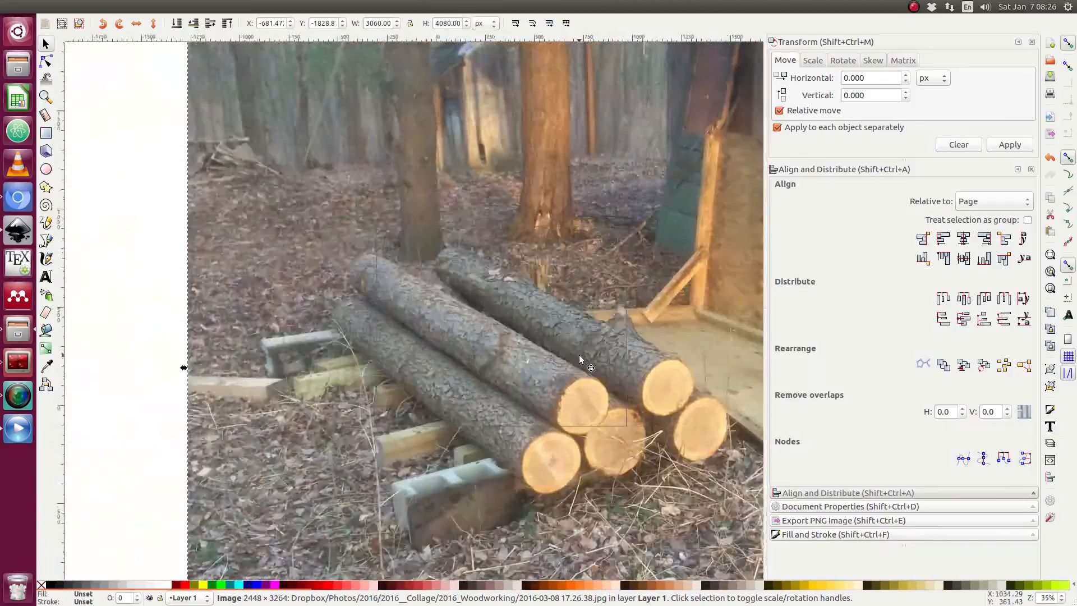
{"action": "scroll", "coordinate": [512, 304], "scroll_direction": "right", "scroll_amount": 6}
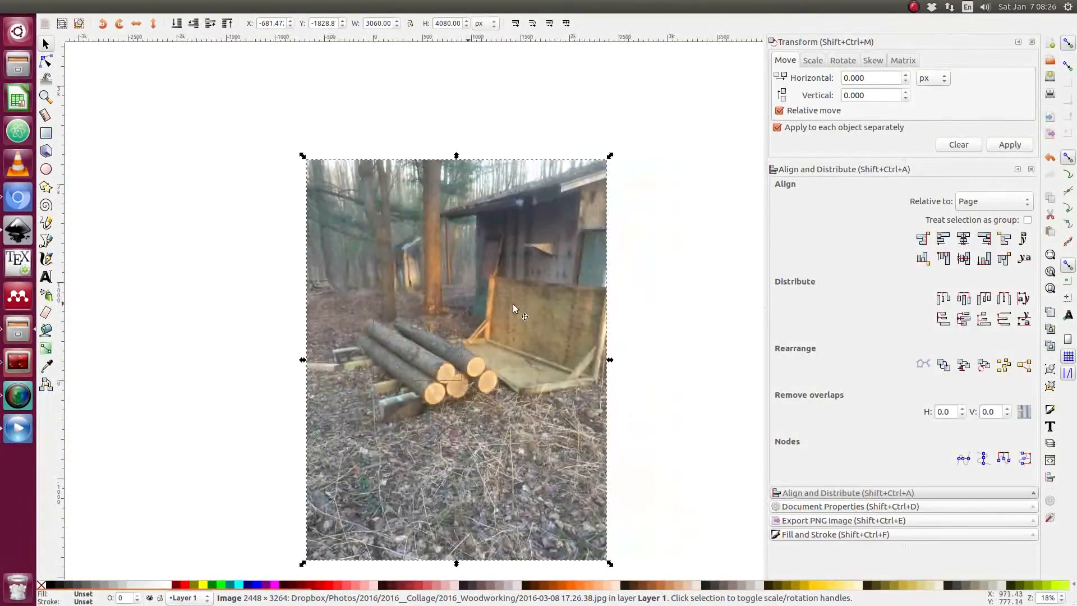
{"action": "left_click_drag", "start_coordinate": [308, 163], "coordinate": [533, 384]}
{"action": "scroll", "coordinate": [417, 354], "scroll_direction": "up", "scroll_amount": 4}
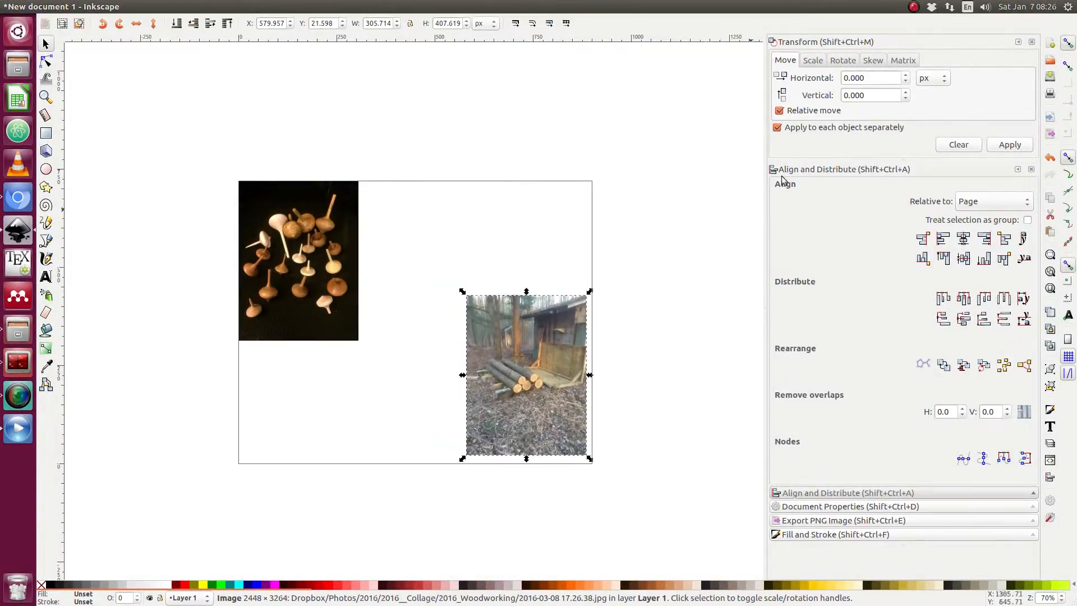
Shrink the logs photo to about 239 × 319 px and align it to the page's bottom-right corner.
{"action": "left_click_drag", "start_coordinate": [462, 292], "coordinate": [473, 310]}
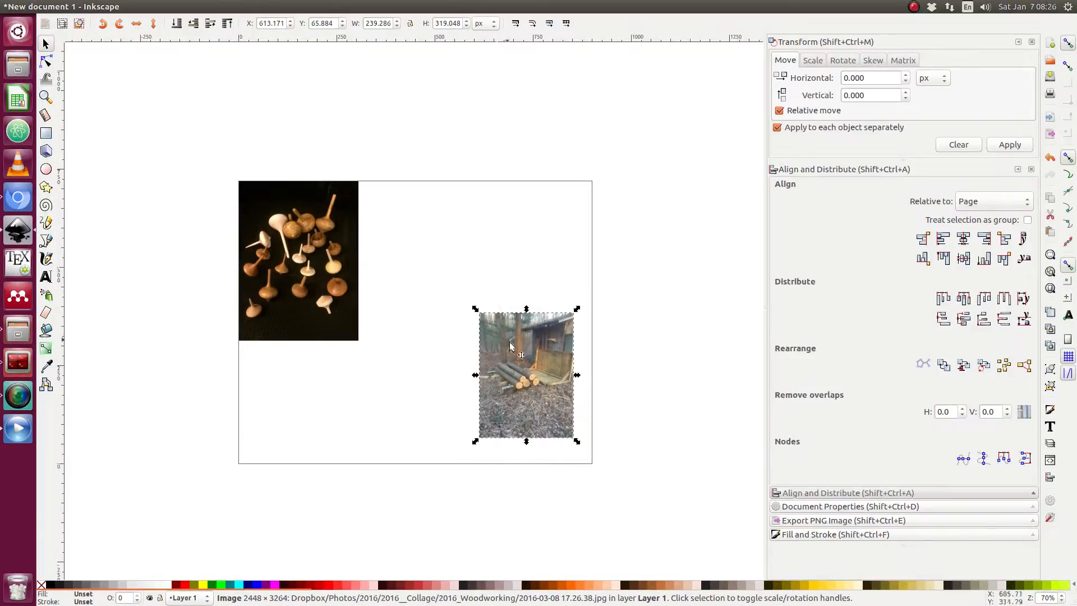
{"action": "left_click_drag", "start_coordinate": [524, 354], "coordinate": [537, 374]}
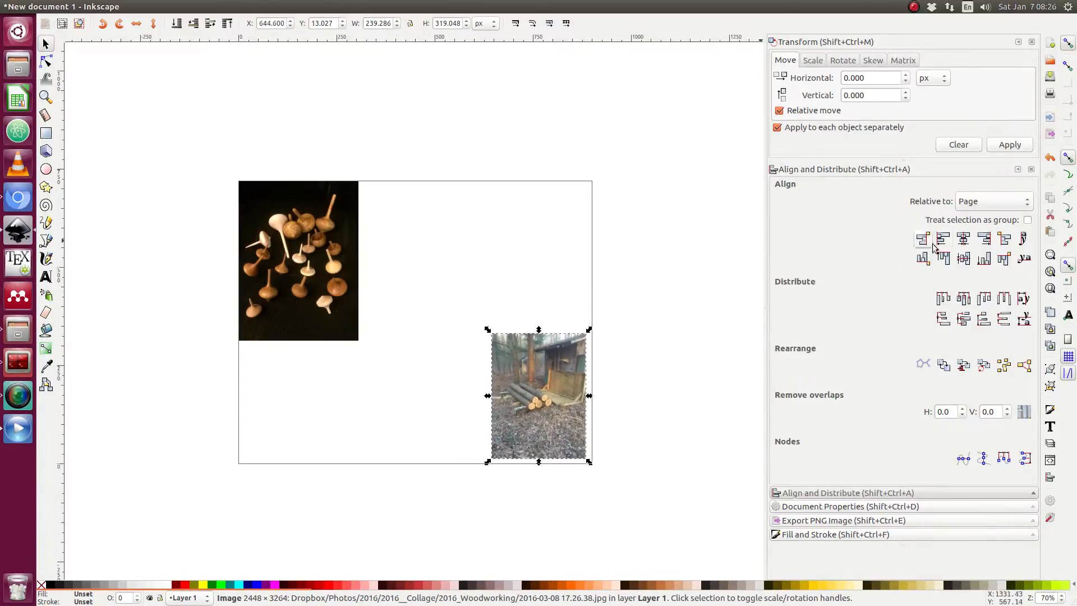
{"action": "left_click", "coordinate": [985, 240]}
{"action": "left_click", "coordinate": [987, 261]}
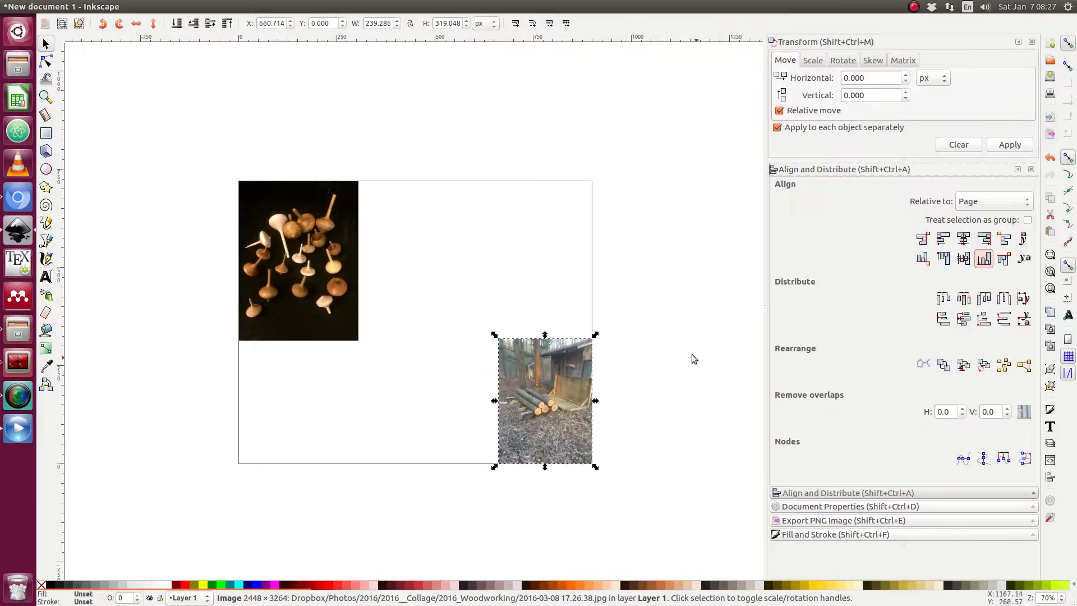
{"action": "left_click", "coordinate": [622, 363]}
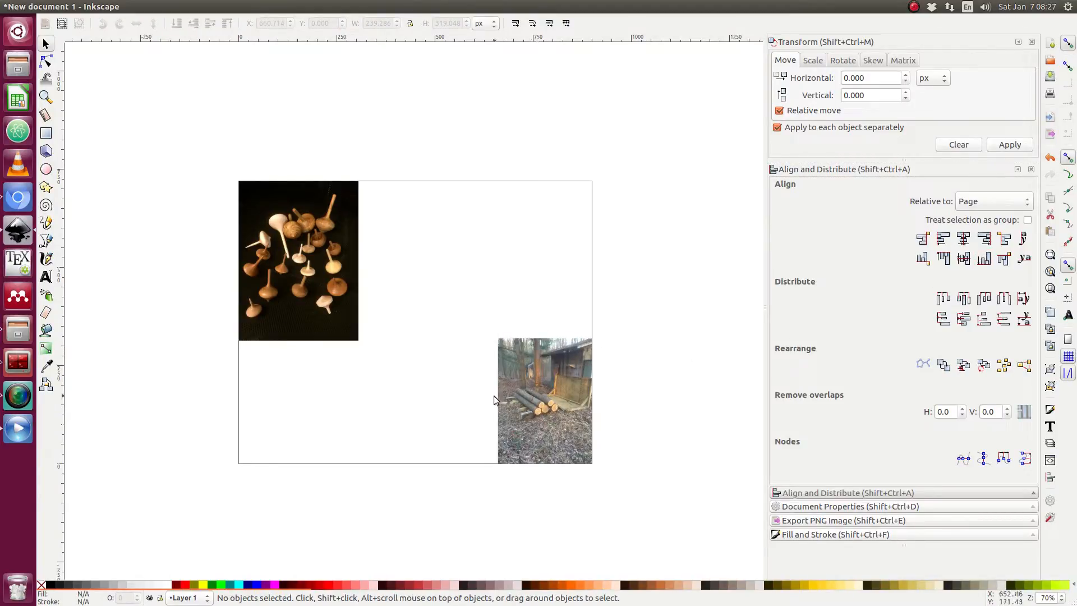
Try enlarging the logs photo from its corner handle, then undo the resize.
{"action": "left_click", "coordinate": [532, 372]}
{"action": "scroll", "coordinate": [460, 345], "scroll_direction": "up", "scroll_amount": 1}
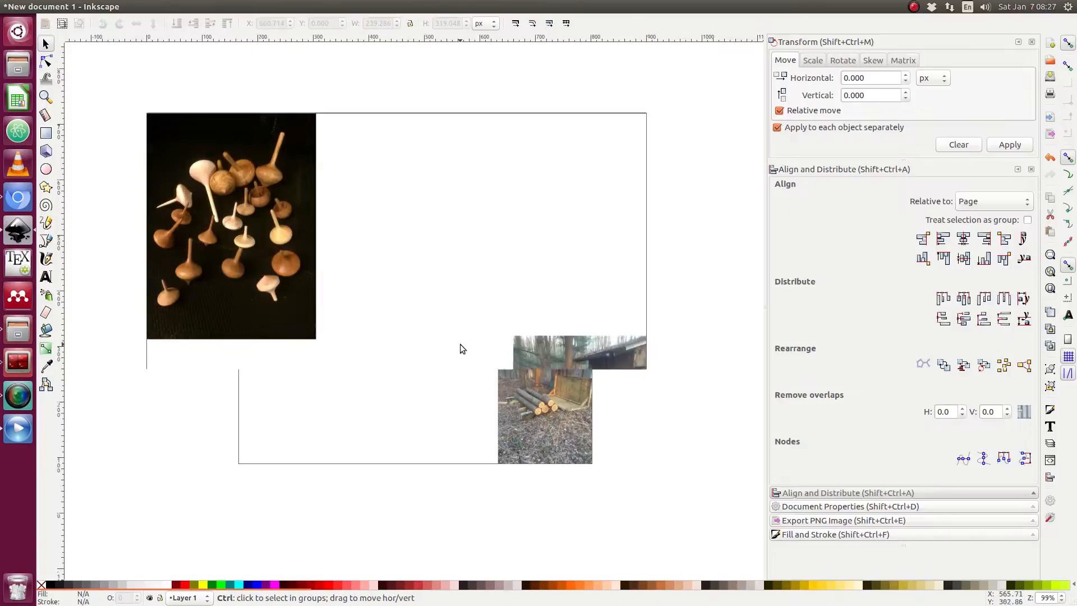
{"action": "left_click", "coordinate": [496, 338]}
{"action": "left_click", "coordinate": [535, 342]}
{"action": "left_click", "coordinate": [698, 331]}
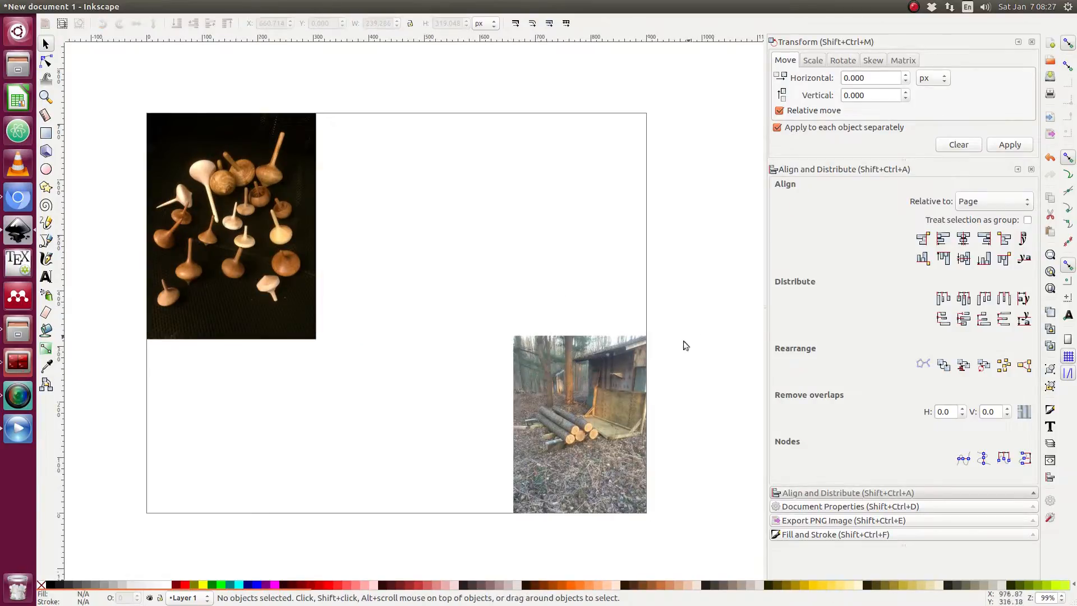
{"action": "left_click", "coordinate": [578, 342]}
{"action": "left_click_drag", "start_coordinate": [509, 334], "coordinate": [361, 188]}
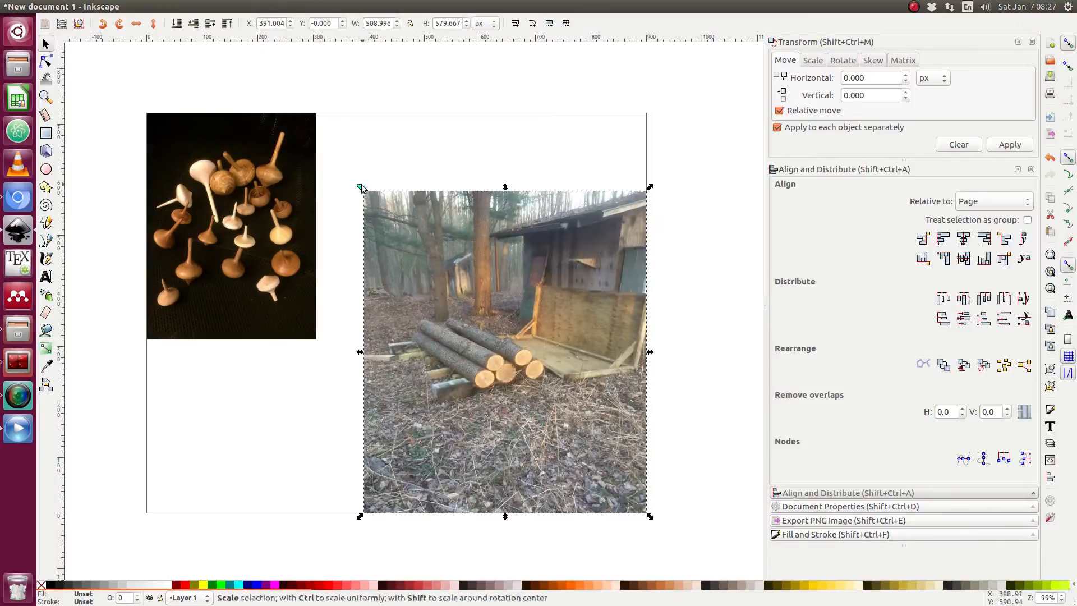
{"action": "key", "text": "ctrl+z"}
{"action": "key", "text": "ctrl+shift+z"}
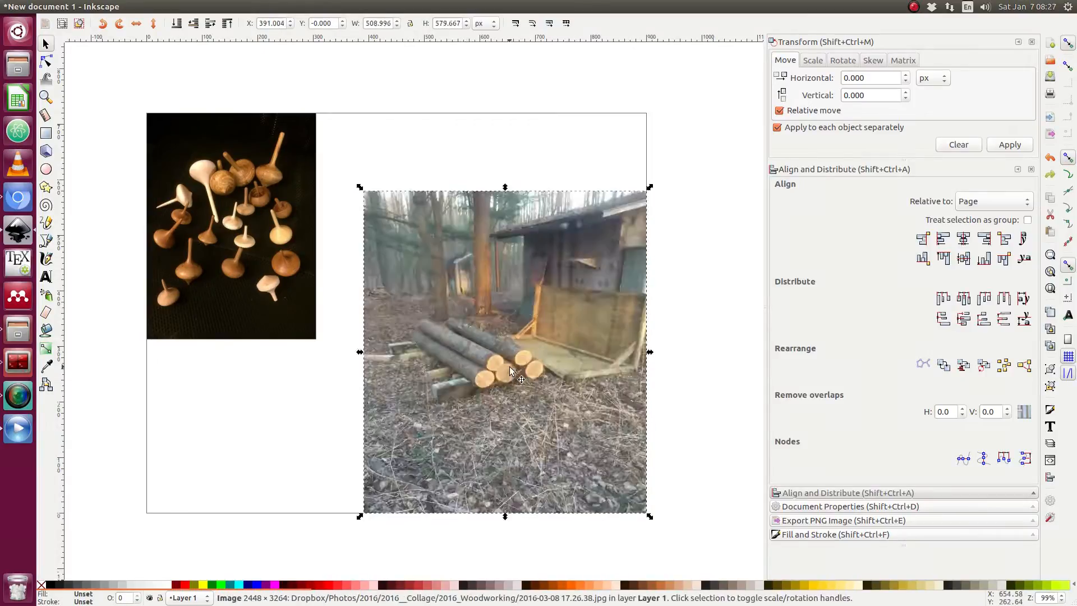
{"action": "key", "text": "ctrl+z"}
Resize the logs photo to about 174 × 232 px and realign it to the page's right and bottom edges.
{"action": "left_click_drag", "start_coordinate": [508, 331], "coordinate": [351, 235]}
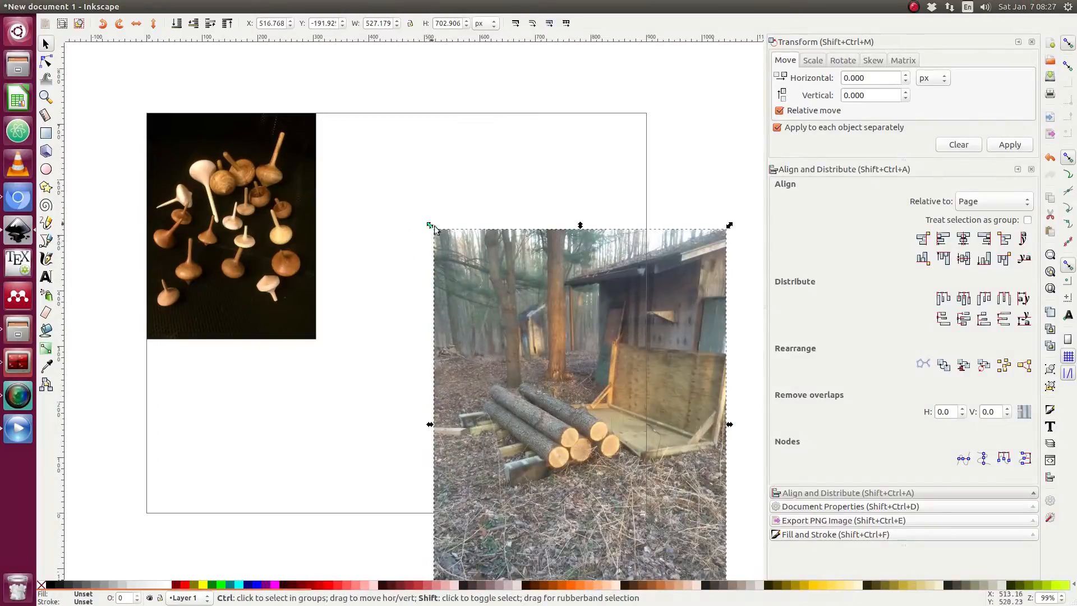
{"action": "left_click_drag", "start_coordinate": [434, 226], "coordinate": [530, 348]}
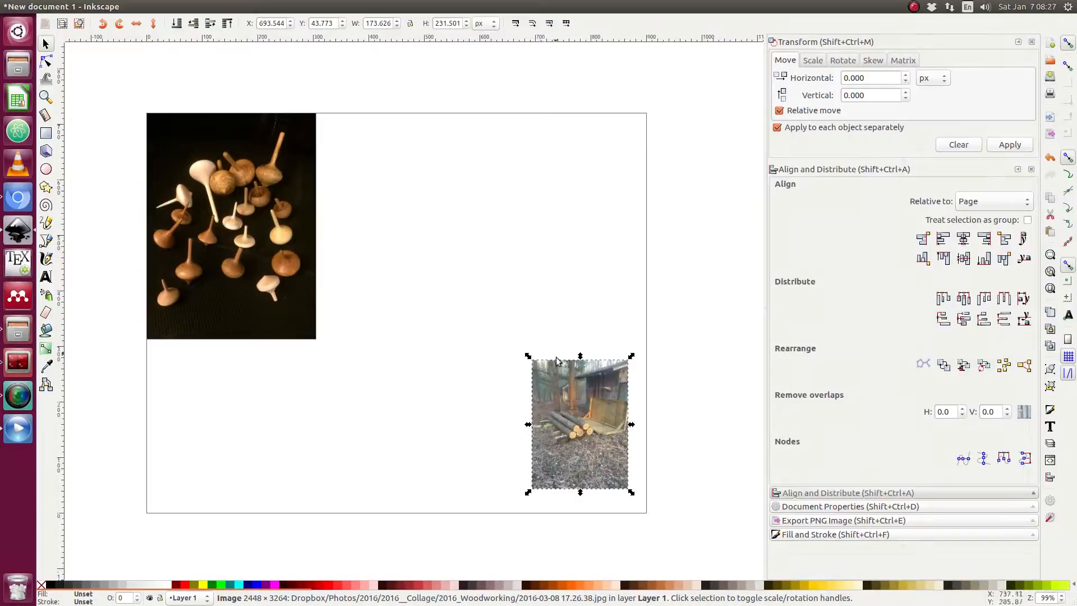
{"action": "left_click", "coordinate": [983, 239]}
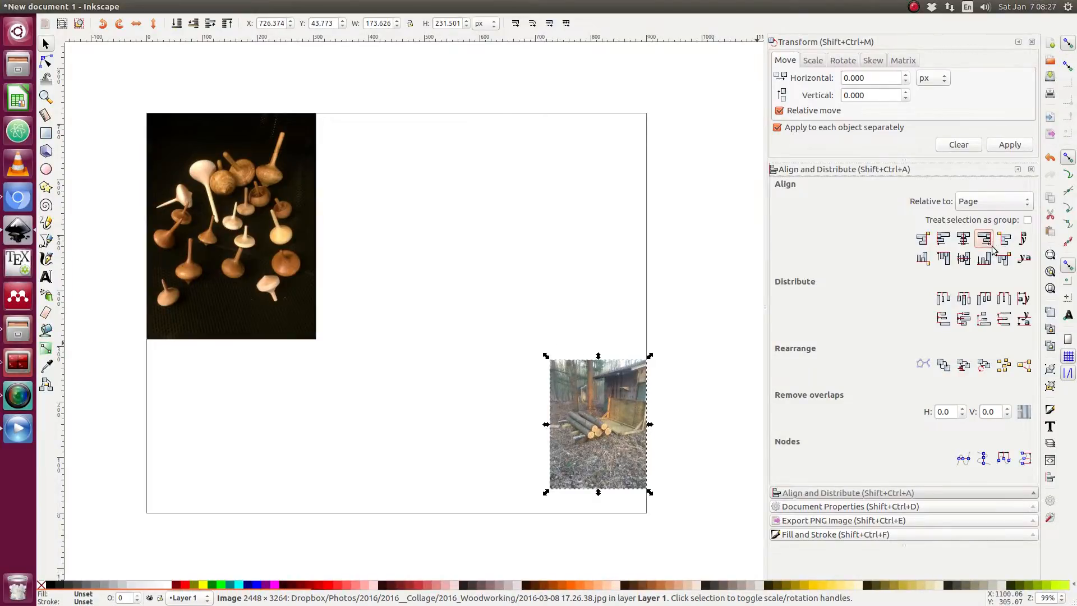
{"action": "left_click", "coordinate": [983, 258]}
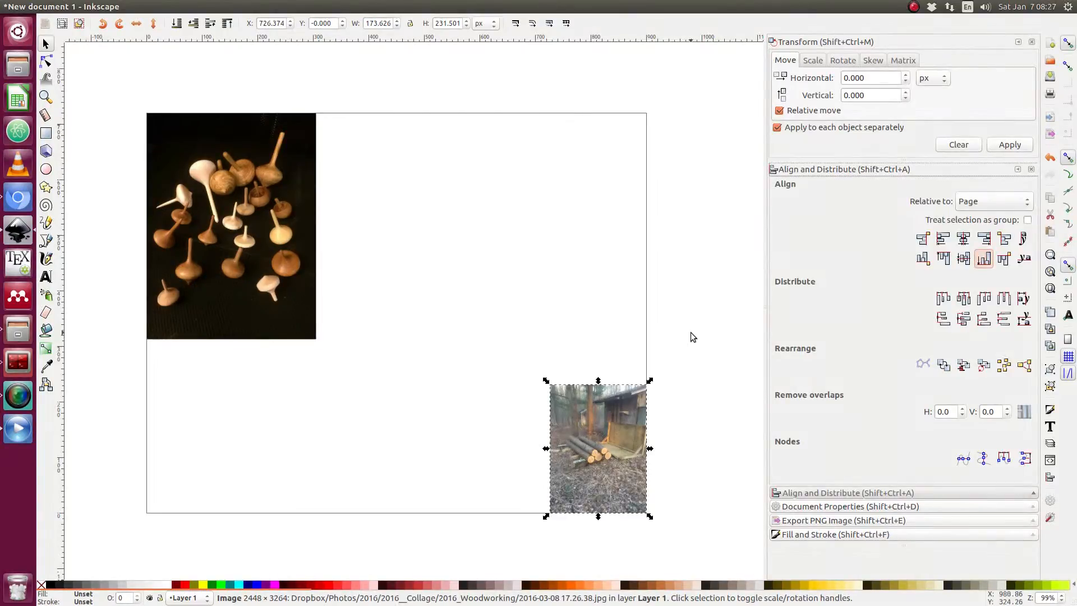
Enlarge the logs photo to about 228 × 304 px and align it to the page's bottom-right corner.
{"action": "key", "text": "Escape"}
{"action": "left_click", "coordinate": [606, 426]}
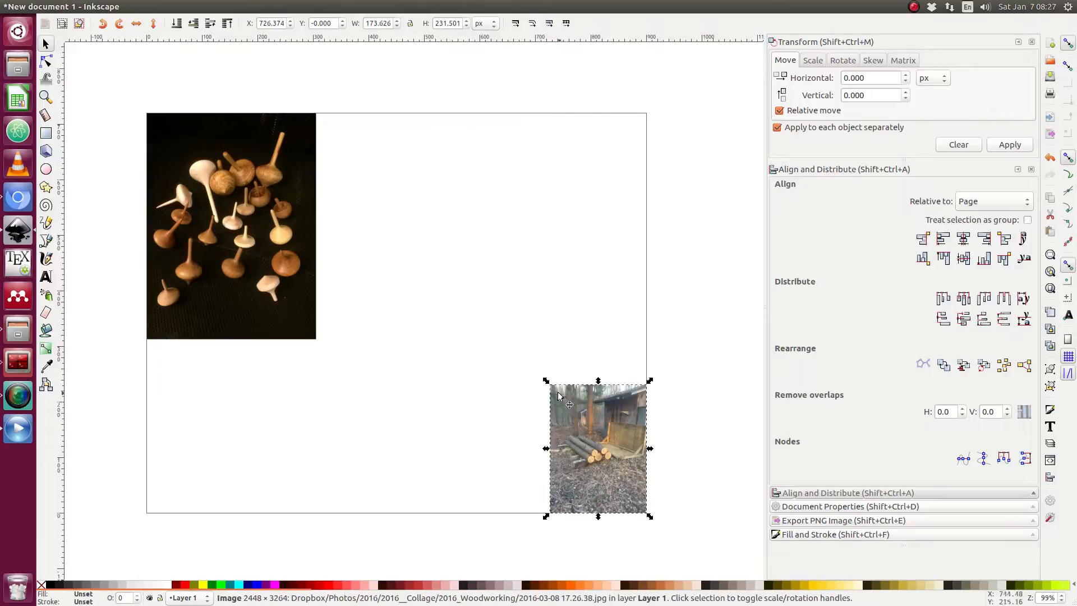
{"action": "left_click_drag", "start_coordinate": [545, 381], "coordinate": [520, 362]}
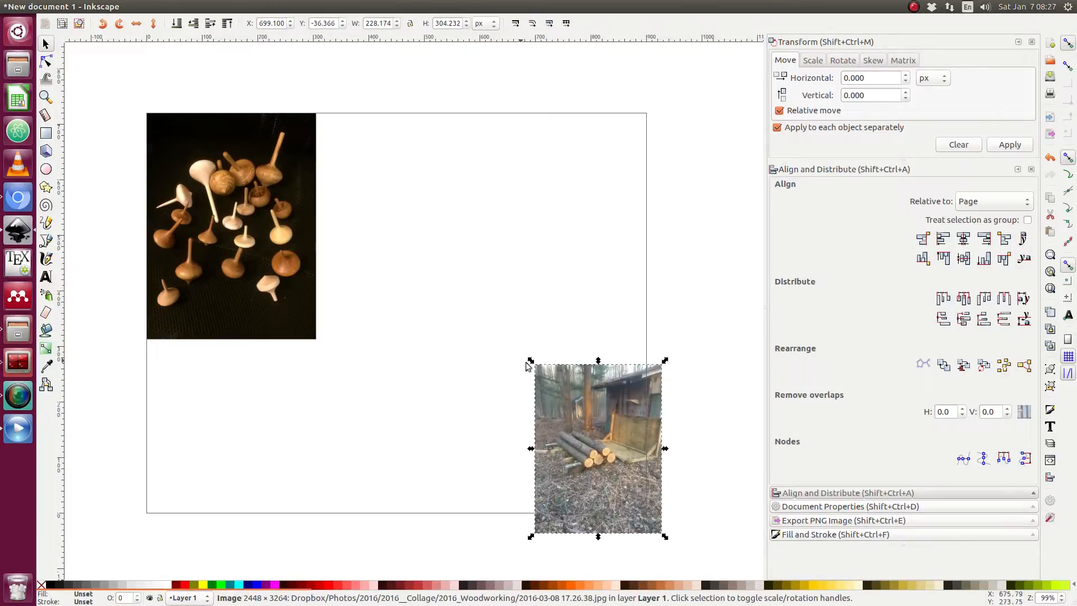
{"action": "left_click", "coordinate": [983, 238]}
{"action": "left_click", "coordinate": [983, 258]}
{"action": "left_click", "coordinate": [723, 313]}
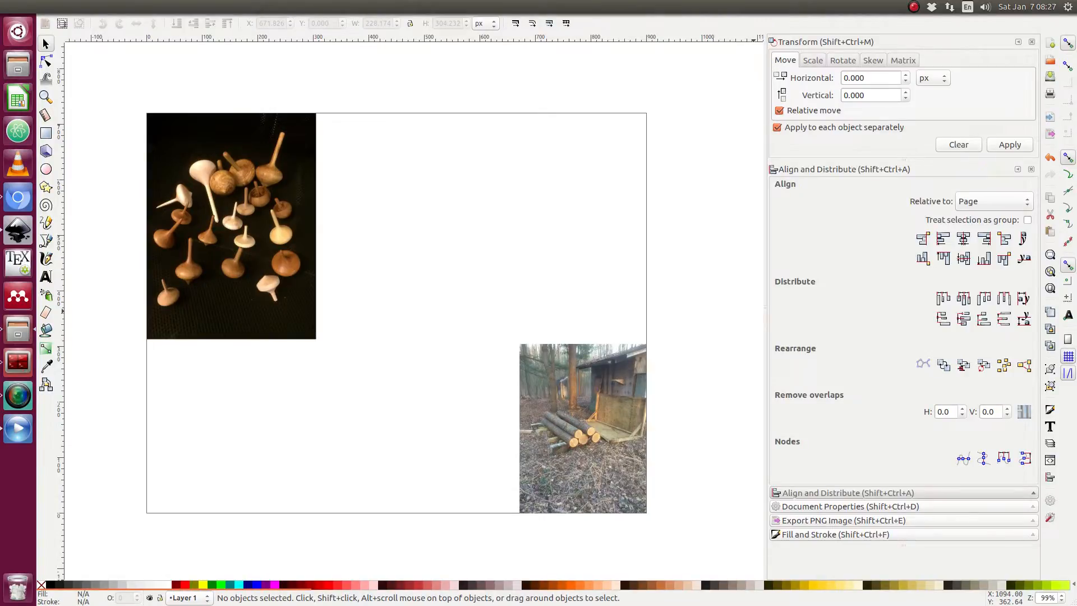
Import the bowl photo 2016-03-22 14.58.10.jpg, accepting the default linked image import settings.
{"action": "left_click_drag", "start_coordinate": [1063, 273], "coordinate": [396, 224]}
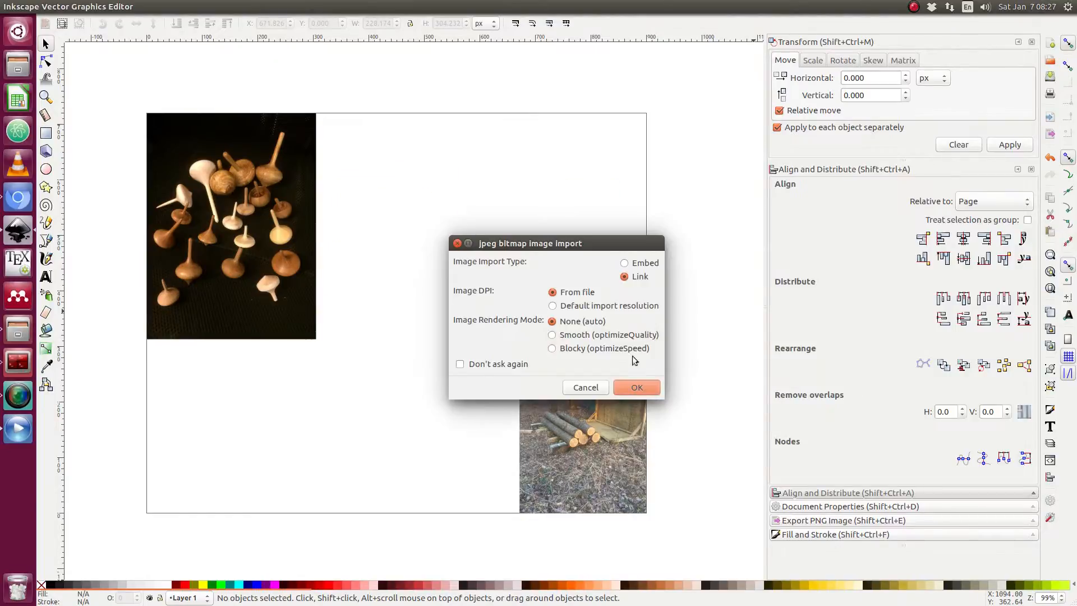
{"action": "key", "text": "Return"}
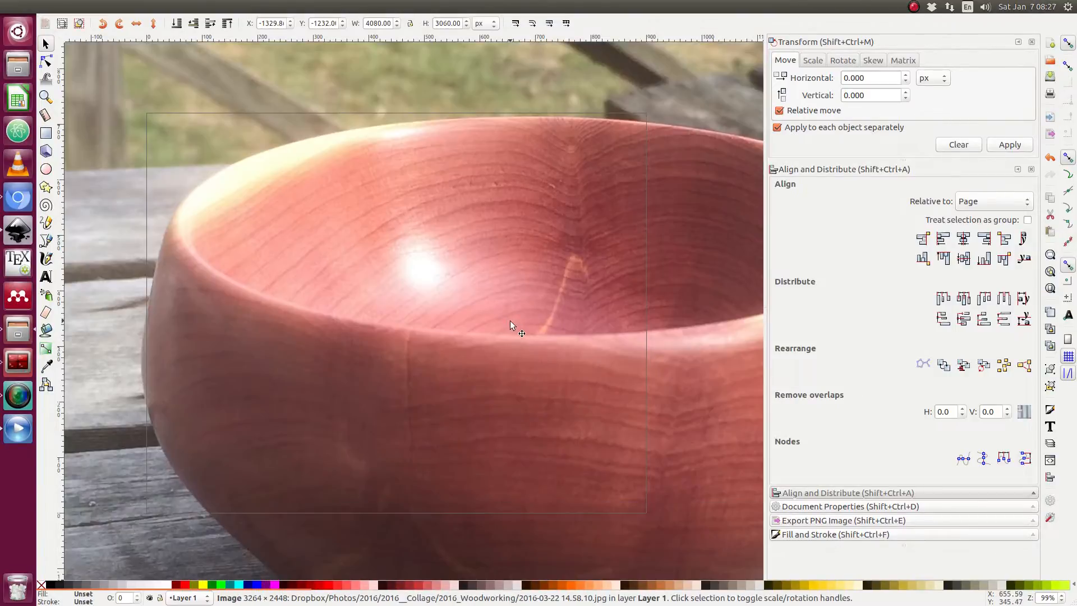
Shrink the bowl photo to about 326 × 245 px and move it toward the page's upper right.
{"action": "scroll", "coordinate": [510, 321], "scroll_direction": "down", "scroll_amount": 6}
{"action": "left_click_drag", "start_coordinate": [373, 217], "coordinate": [504, 317]}
{"action": "scroll", "coordinate": [528, 335], "scroll_direction": "up", "scroll_amount": 4}
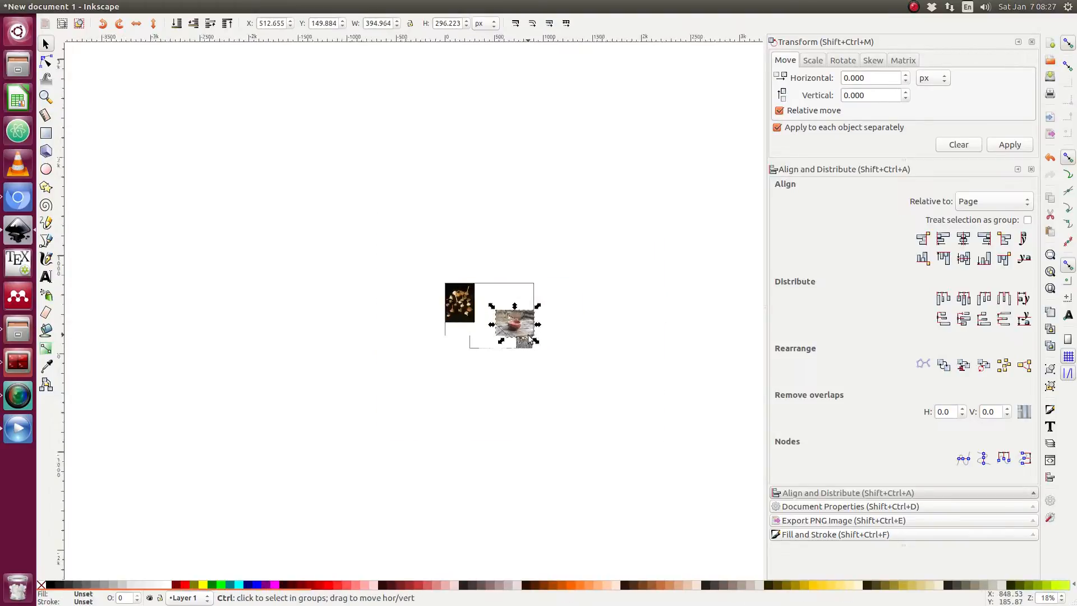
{"action": "left_click_drag", "start_coordinate": [435, 261], "coordinate": [527, 204]}
{"action": "scroll", "coordinate": [493, 230], "scroll_direction": "up", "scroll_amount": 2}
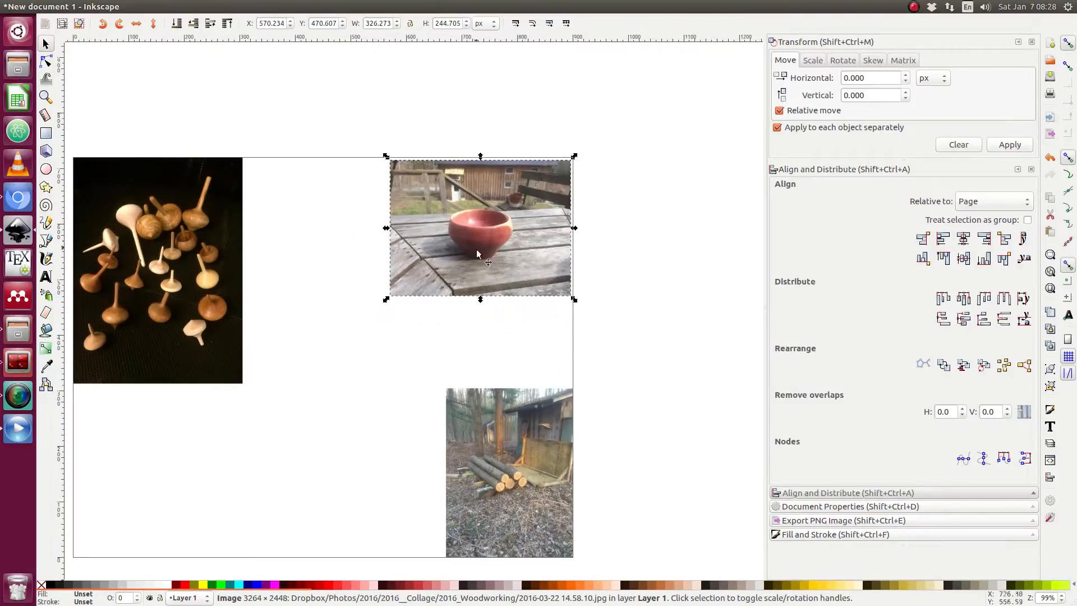
Align the bowl photo to the page's right and top edges, then deselect it.
{"action": "left_click", "coordinate": [984, 238]}
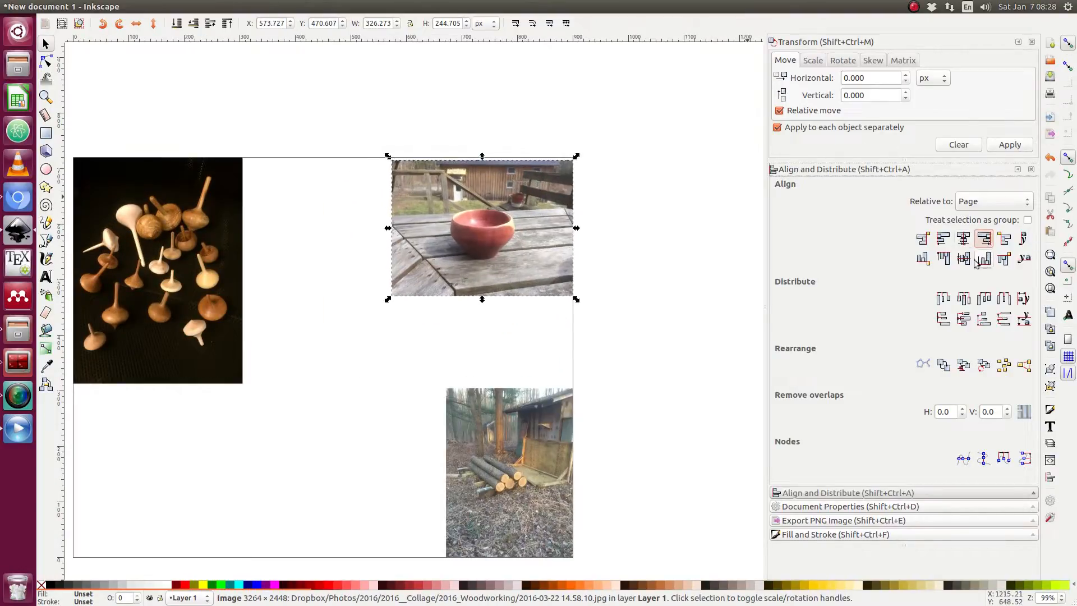
{"action": "left_click", "coordinate": [944, 258]}
{"action": "left_click", "coordinate": [580, 247]}
Import the lathe photo 2016-02-21 19.28.01.jpg with the default linked image import settings.
{"action": "scroll", "coordinate": [582, 268], "scroll_direction": "down", "scroll_amount": 1}
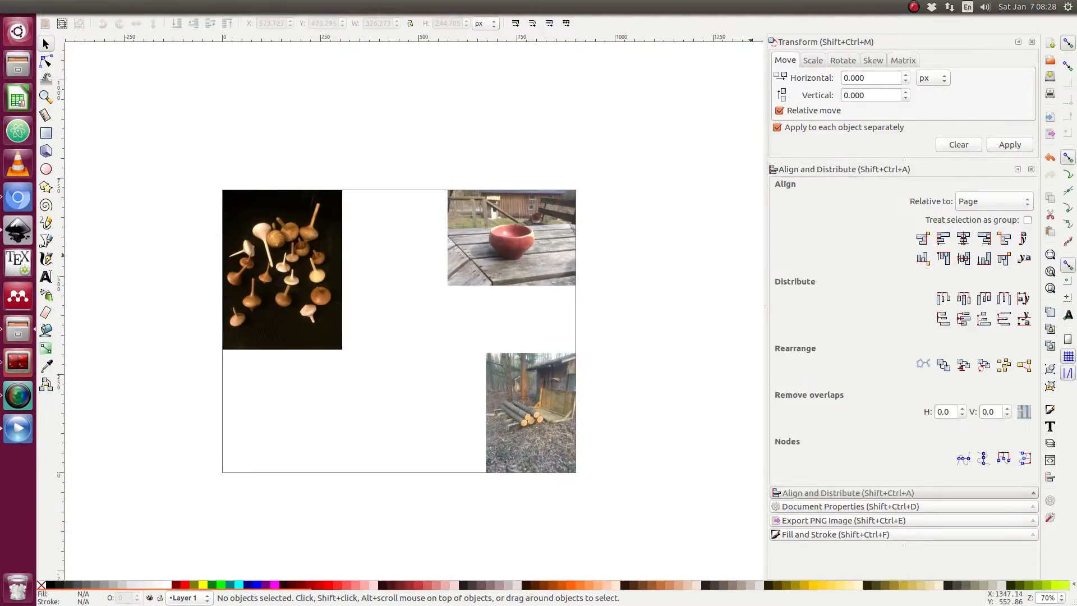
{"action": "left_click_drag", "start_coordinate": [1075, 321], "coordinate": [255, 420]}
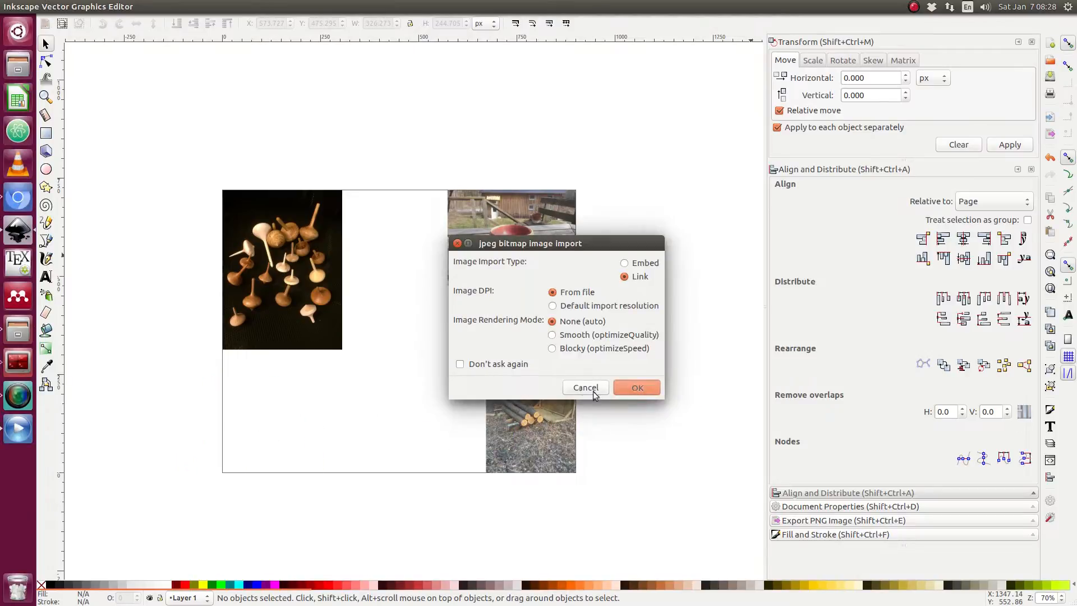
{"action": "left_click", "coordinate": [630, 389]}
Shrink the lathe photo to about 280 × 373 px and move it beside the tops photo.
{"action": "scroll", "coordinate": [536, 362], "scroll_direction": "down", "scroll_amount": 5}
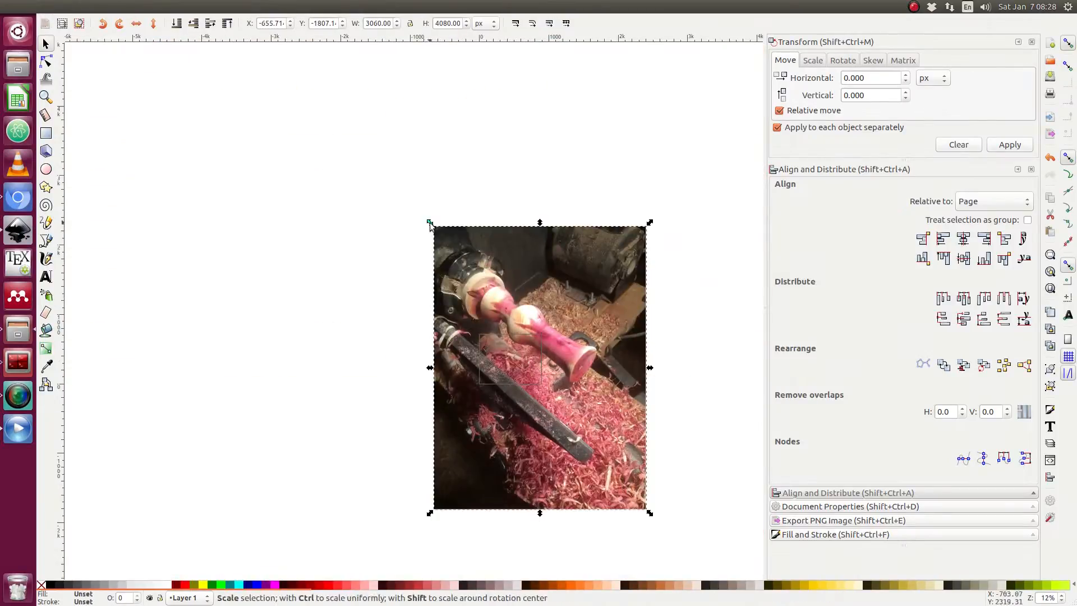
{"action": "left_click_drag", "start_coordinate": [429, 223], "coordinate": [533, 356]}
{"action": "scroll", "coordinate": [530, 371], "scroll_direction": "up", "scroll_amount": 5}
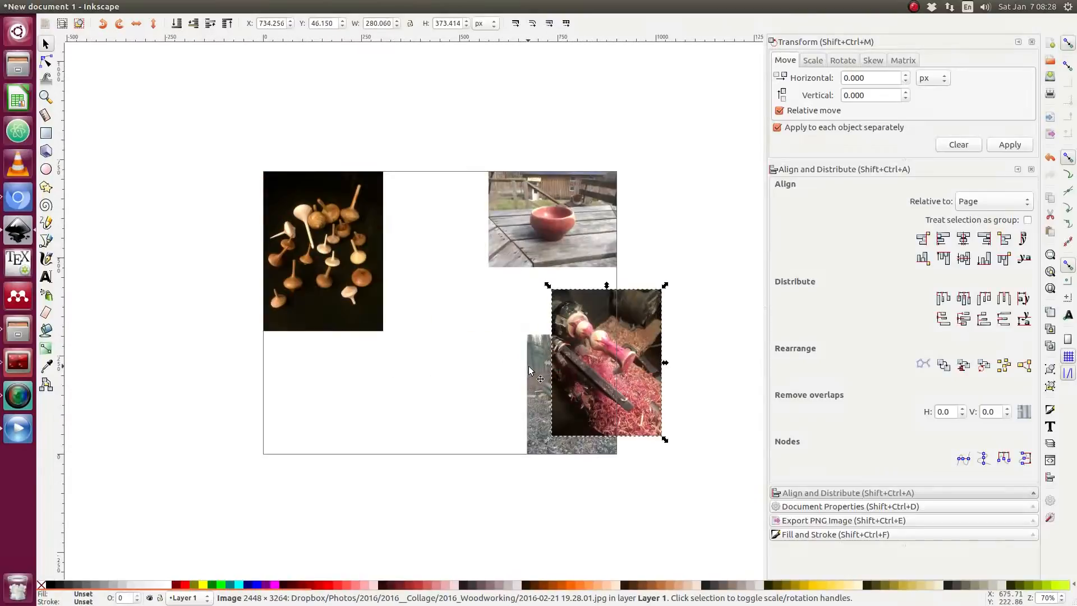
{"action": "scroll", "coordinate": [530, 370], "scroll_direction": "up", "scroll_amount": 1}
{"action": "left_click_drag", "start_coordinate": [639, 339], "coordinate": [310, 339]}
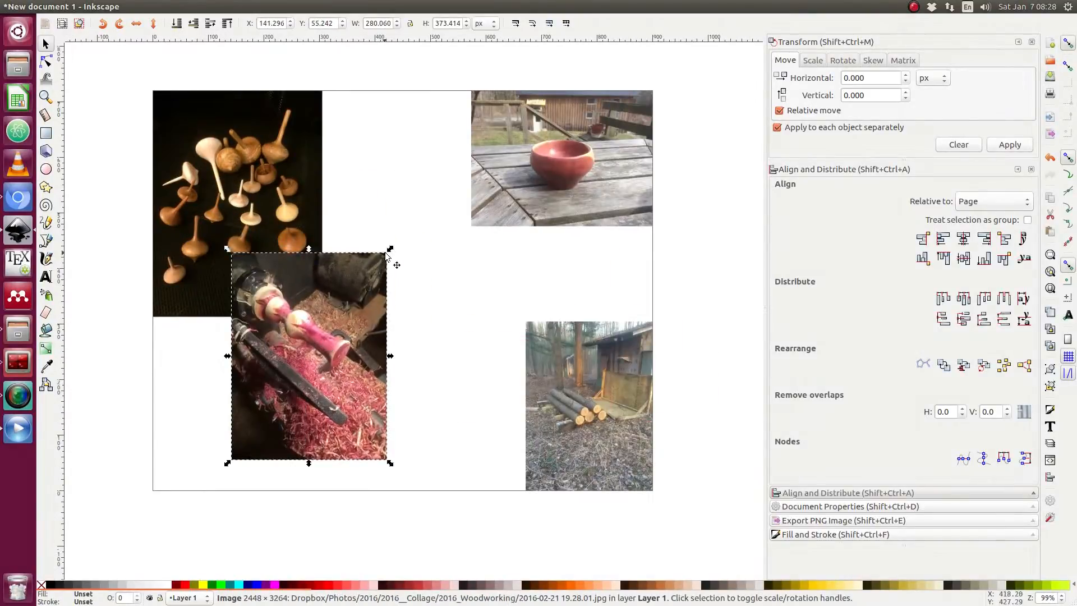
Resize the lathe photo to about 244 × 325 px and snap it beside the tops photo at the page top.
{"action": "left_click_drag", "start_coordinate": [389, 250], "coordinate": [379, 263]}
{"action": "left_click_drag", "start_coordinate": [325, 355], "coordinate": [410, 186]}
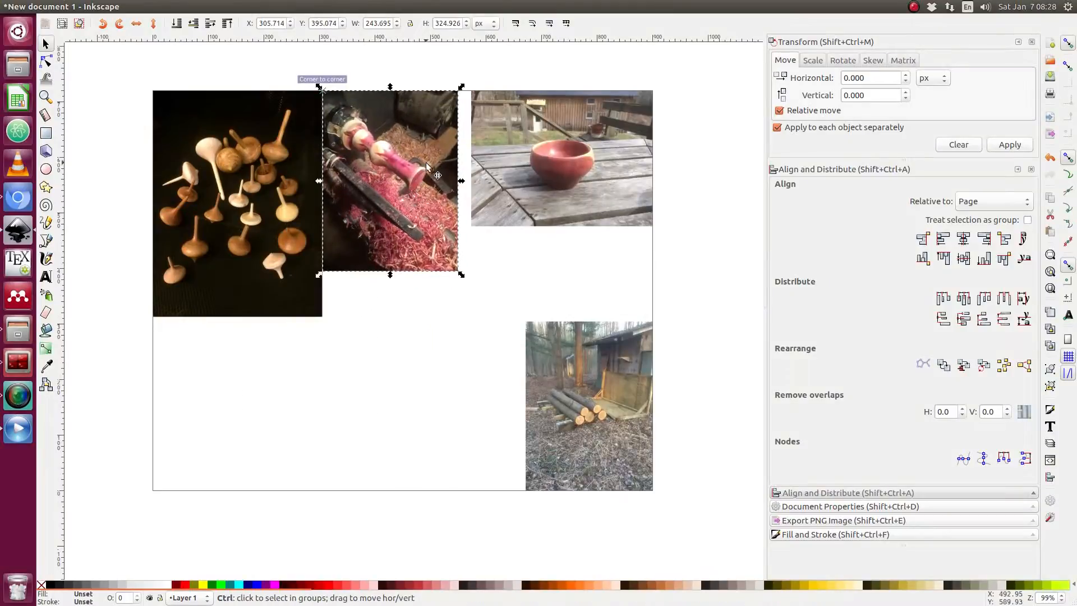
Enlarge the lathe photo to about 300 × 401 px from its corner handle, undoing one attempt.
{"action": "scroll", "coordinate": [426, 170], "scroll_direction": "up", "scroll_amount": 1, "text": "ctrl"}
{"action": "scroll", "coordinate": [431, 213], "scroll_direction": "up", "scroll_amount": 4}
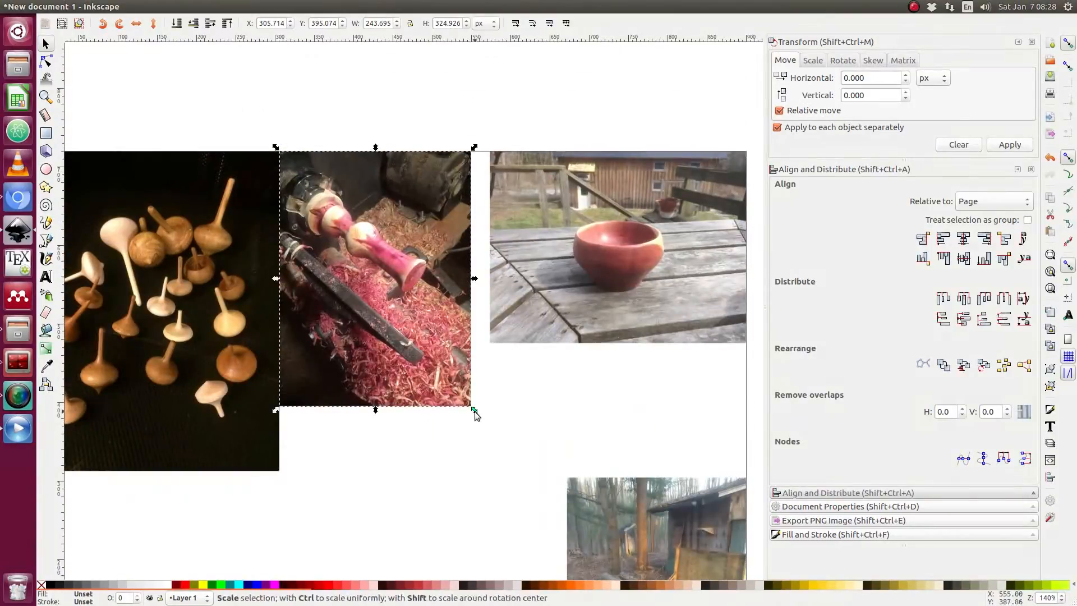
{"action": "left_click_drag", "start_coordinate": [474, 412], "coordinate": [509, 427]}
{"action": "key", "text": "ctrl+z"}
{"action": "left_click_drag", "start_coordinate": [449, 388], "coordinate": [466, 399]}
{"action": "left_click_drag", "start_coordinate": [505, 447], "coordinate": [522, 460]}
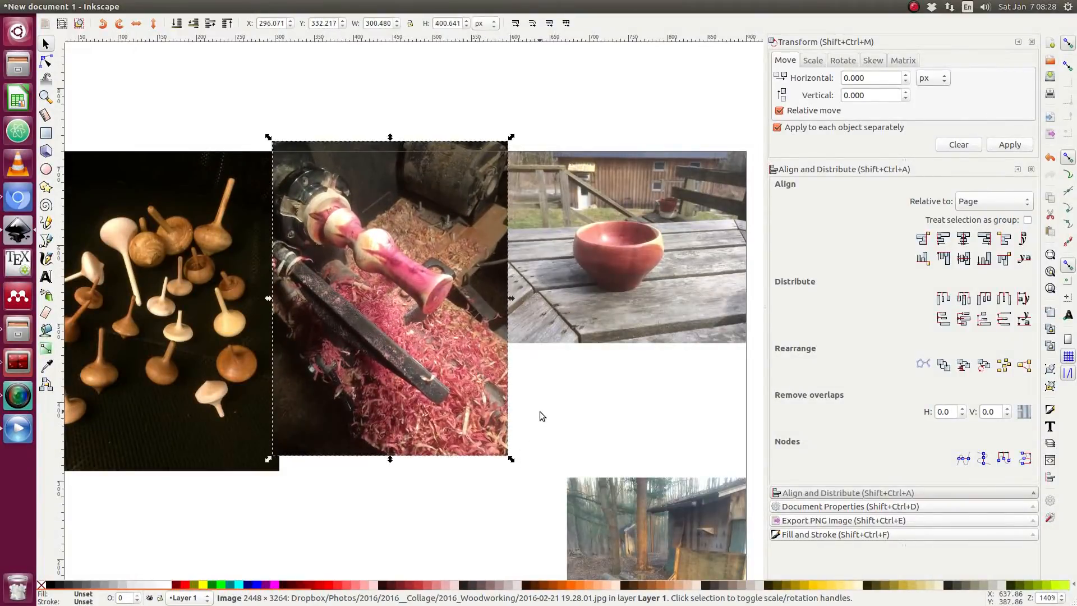
{"action": "left_click", "coordinate": [540, 411]}
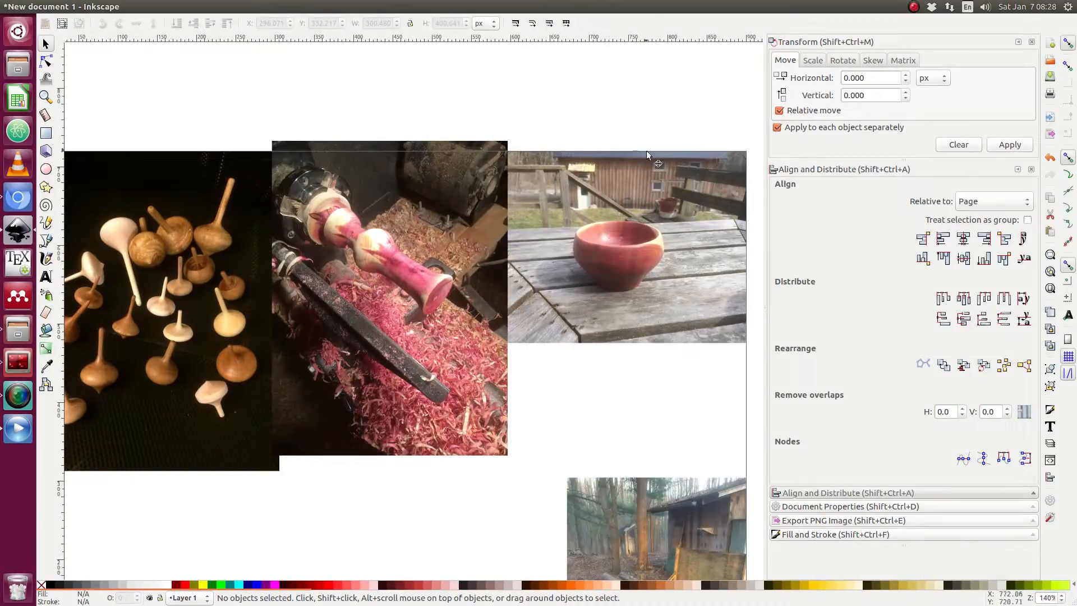
Nudge the lathe photo slightly left so it overlaps the tops photo's edge, keeping its top in line.
{"action": "mouse_move", "coordinate": [438, 260]}
{"action": "left_mouse_down"}
{"action": "mouse_move", "coordinate": [429, 234]}
{"action": "mouse_move", "coordinate": [422, 255]}
{"action": "left_mouse_up"}
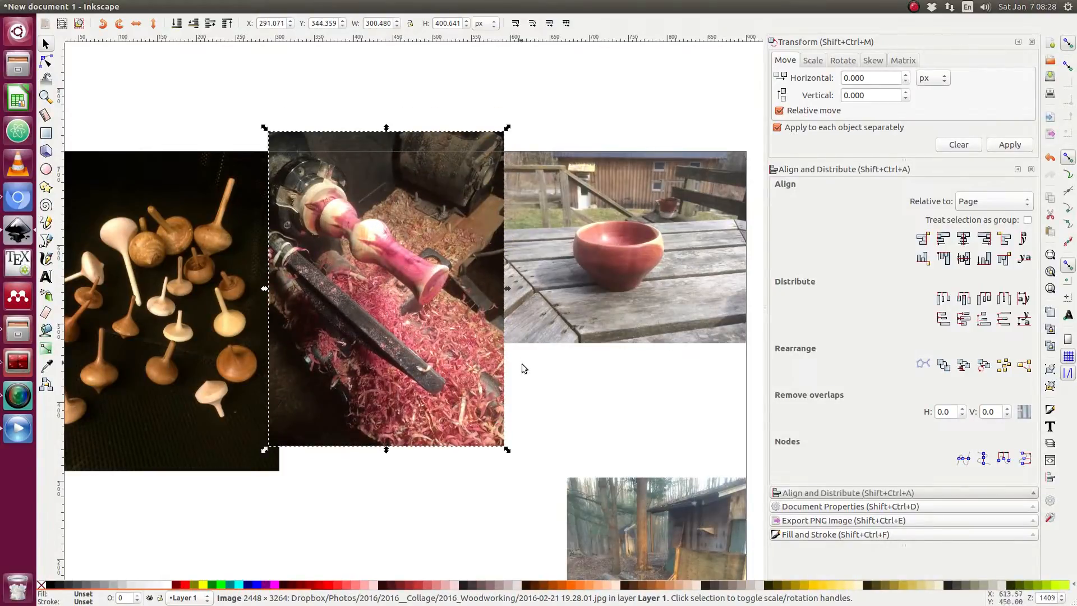
{"action": "left_click", "coordinate": [534, 375]}
{"action": "left_click", "coordinate": [398, 330]}
{"action": "mouse_move", "coordinate": [420, 312]}
{"action": "left_mouse_down"}
{"action": "mouse_move", "coordinate": [469, 412]}
{"action": "mouse_move", "coordinate": [377, 396]}
{"action": "mouse_move", "coordinate": [443, 359]}
{"action": "mouse_move", "coordinate": [417, 351]}
{"action": "mouse_move", "coordinate": [417, 324]}
{"action": "left_mouse_up"}
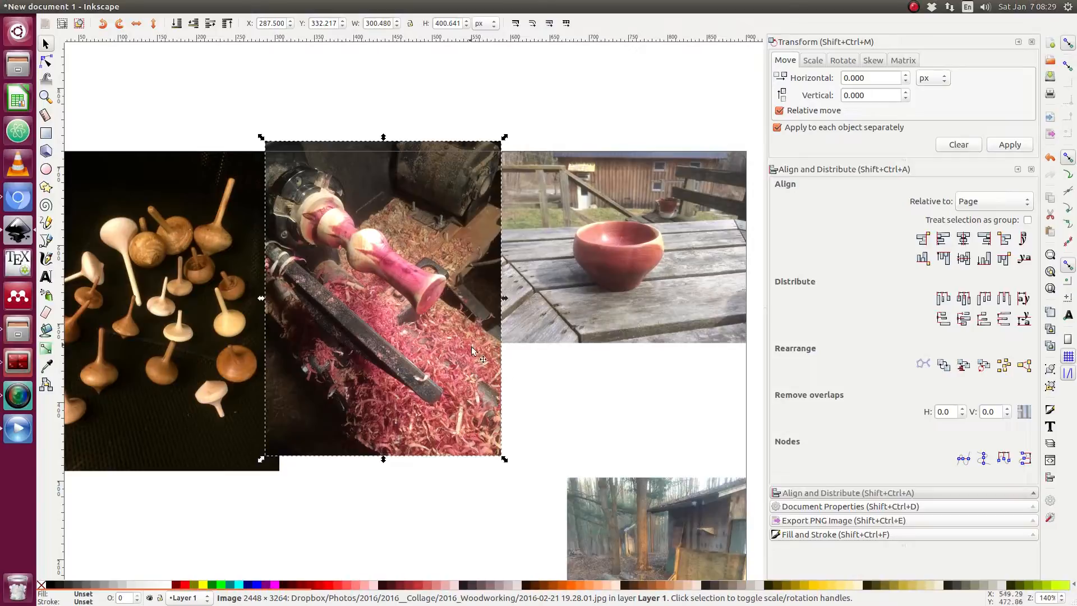
{"action": "left_click", "coordinate": [535, 384]}
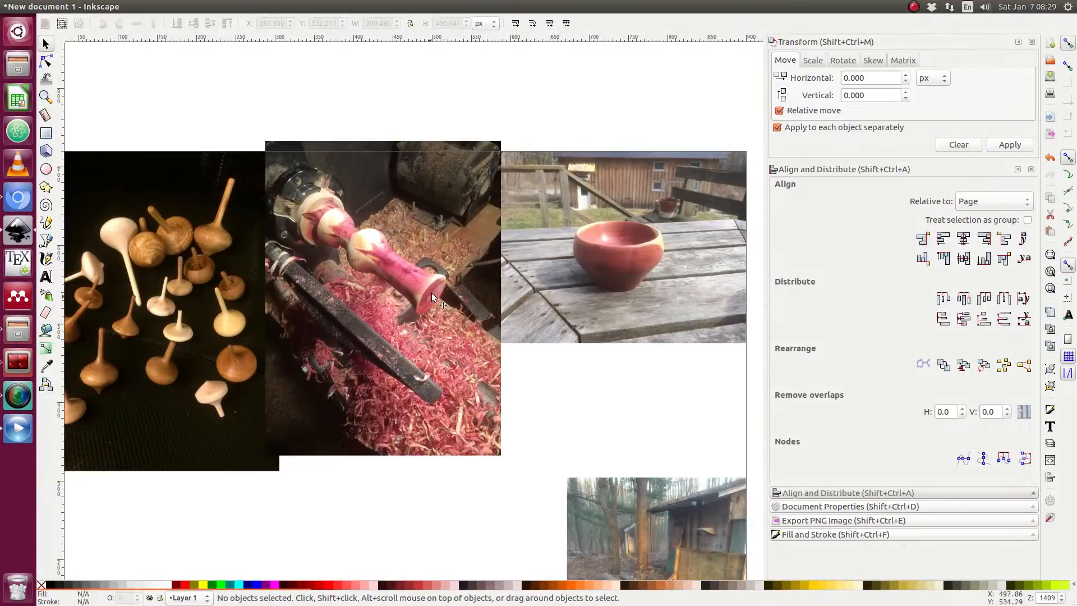
Raise the tops photo to the top of the stack and lower the lathe photo to the bottom.
{"action": "left_click", "coordinate": [229, 295]}
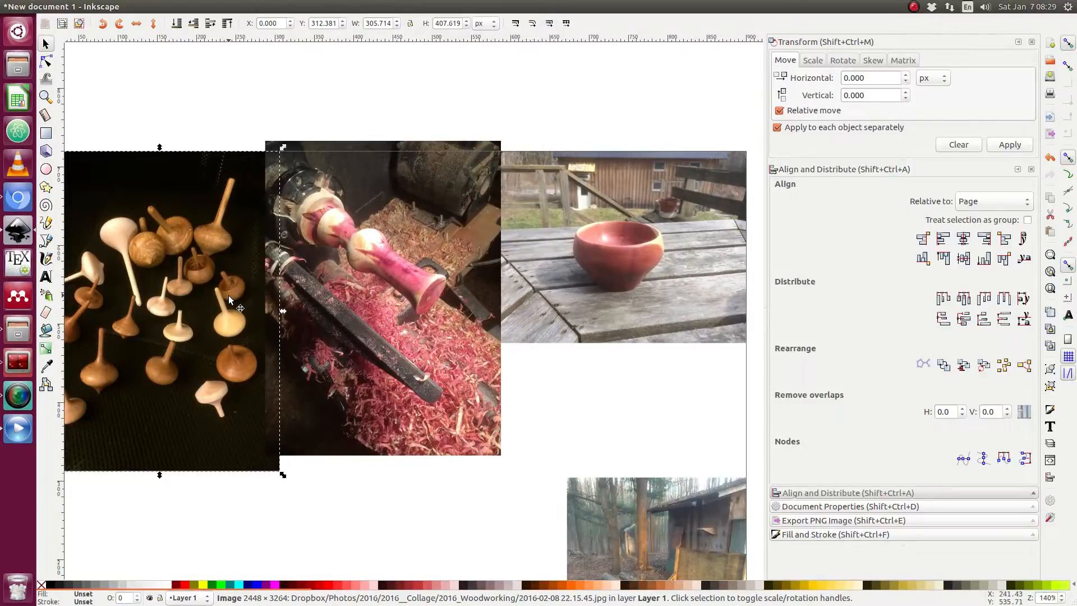
{"action": "key", "text": "Home"}
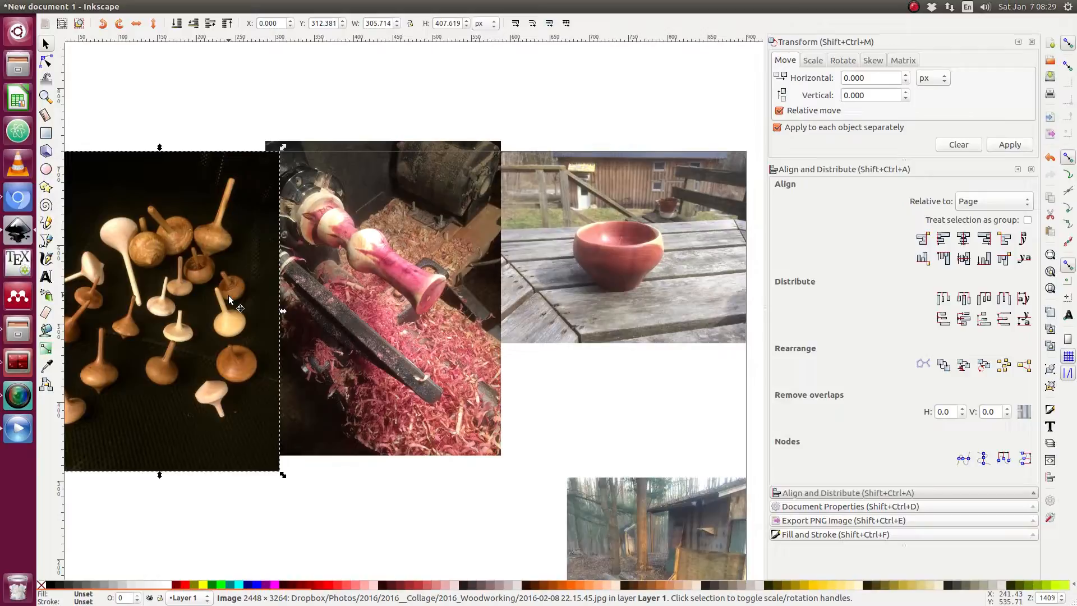
{"action": "left_click", "coordinate": [485, 291]}
{"action": "key", "text": "End"}
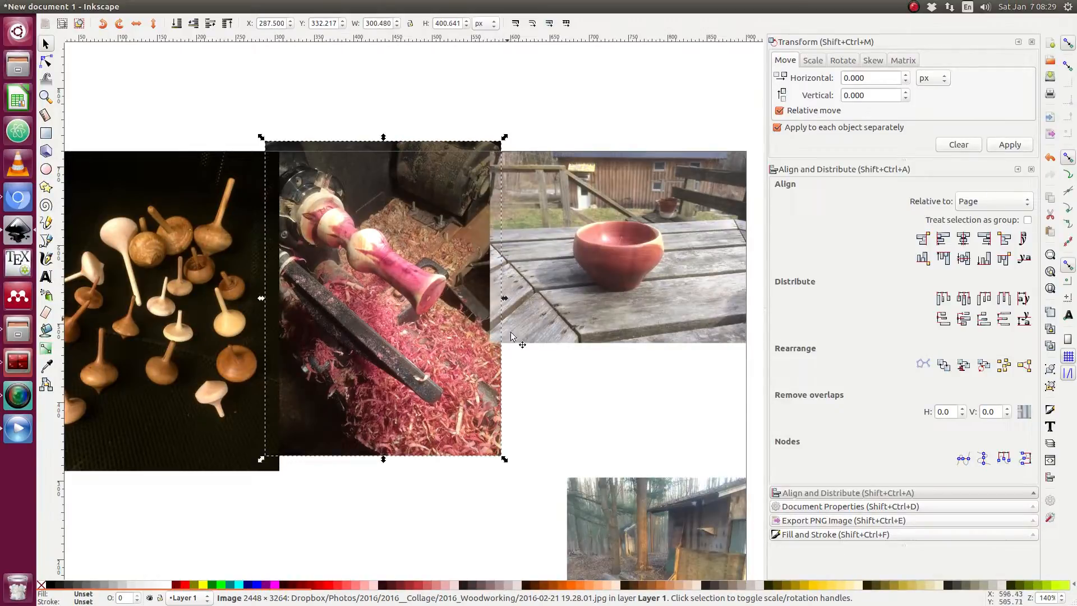
{"action": "left_click", "coordinate": [613, 429]}
Adjust the lathe photo's stacking order, raising it to the top and lowering it two steps.
{"action": "left_click", "coordinate": [398, 372]}
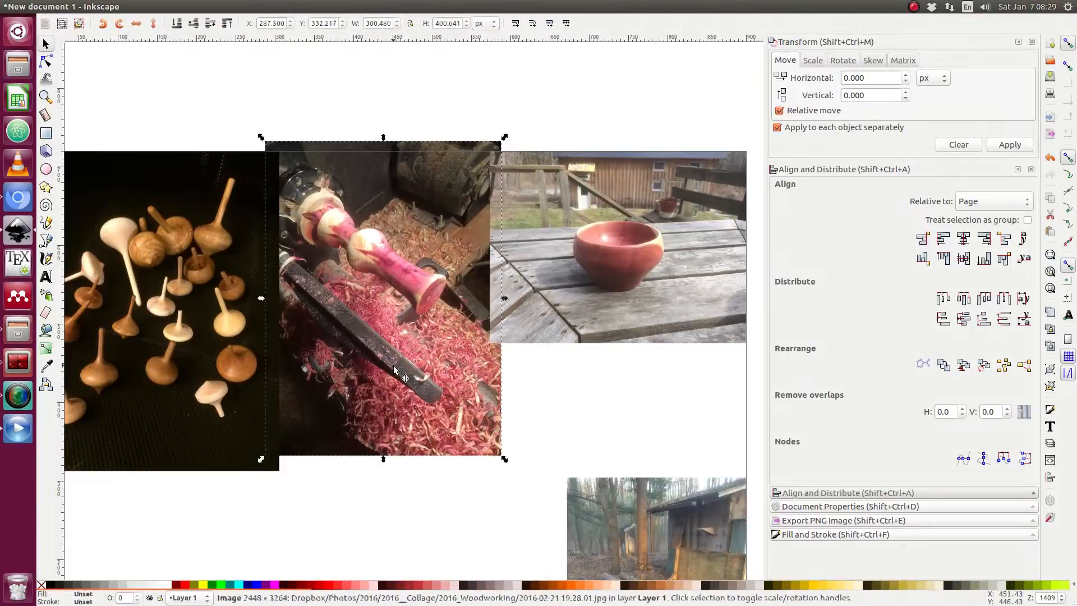
{"action": "key", "text": "Home"}
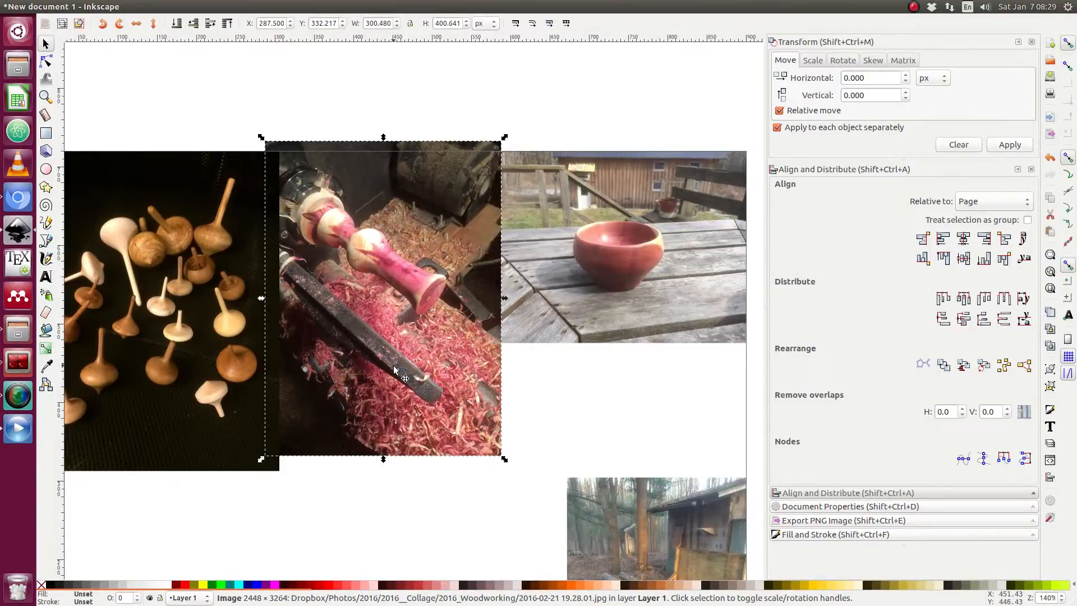
{"action": "key", "text": "End"}
{"action": "key", "text": "Page_Up"}
{"action": "key", "text": "Page_Up"}
{"action": "key", "text": "Page_Down"}
{"action": "key", "text": "Page_Down"}
{"action": "key", "text": "Home"}
{"action": "key", "text": "Page_Down"}
{"action": "key", "text": "Page_Down"}
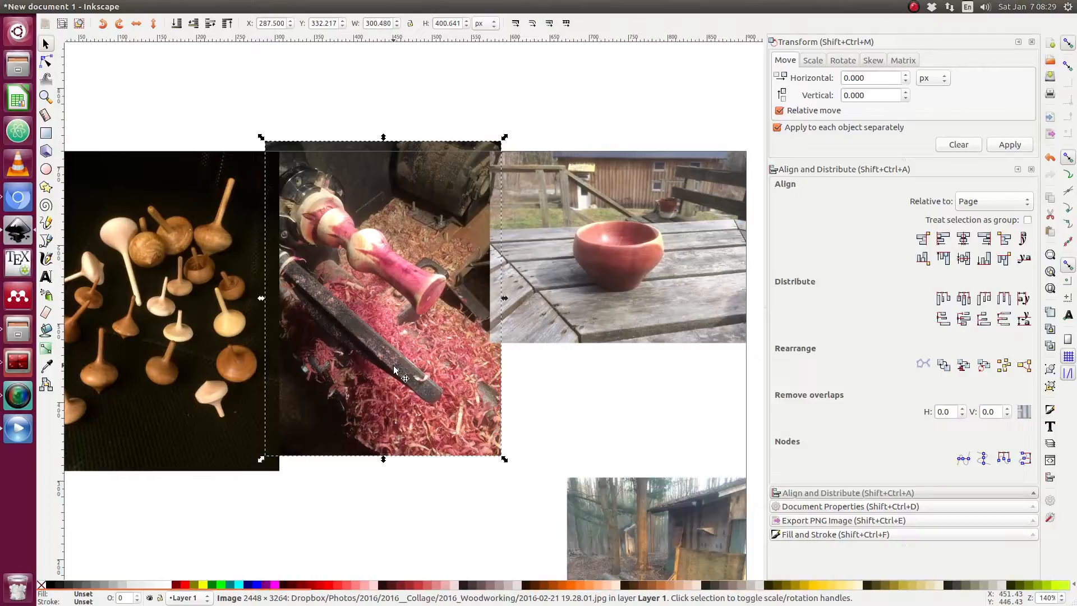
{"action": "left_click", "coordinate": [422, 368]}
{"action": "left_click", "coordinate": [618, 418]}
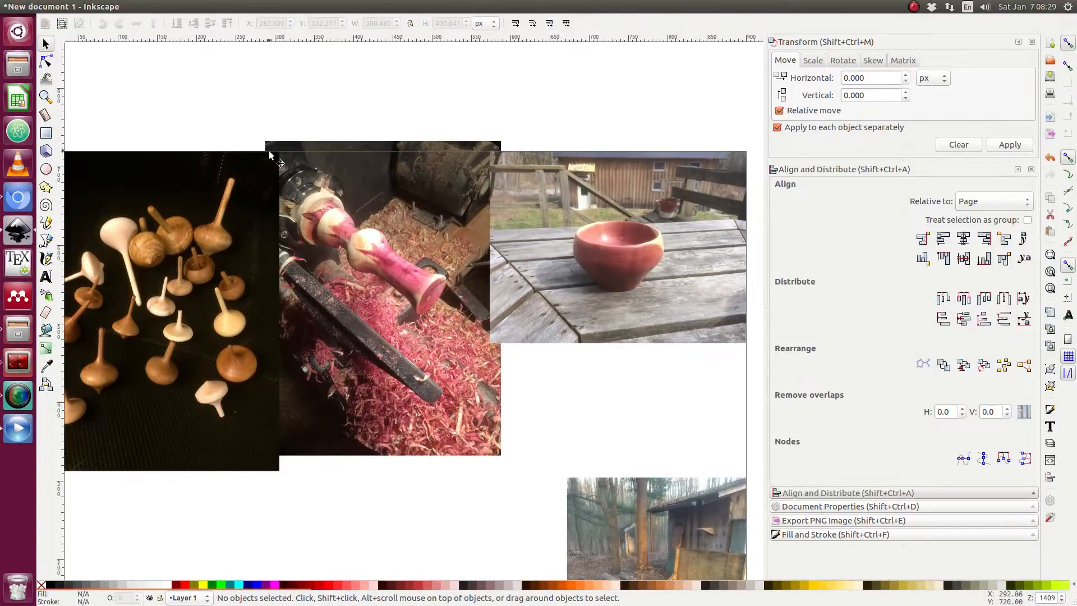
Import the workshop photo 2016-05-09 22.29.00.jpg with the default linked image import settings.
{"action": "scroll", "coordinate": [540, 344], "scroll_direction": "down", "scroll_amount": 2}
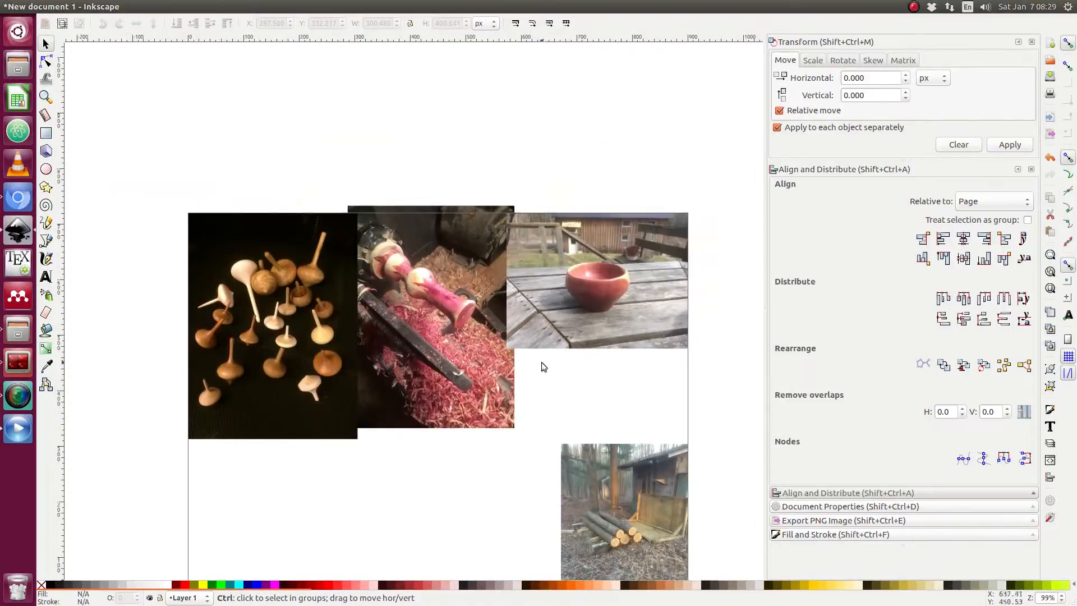
{"action": "scroll", "coordinate": [543, 368], "scroll_direction": "down", "scroll_amount": 1}
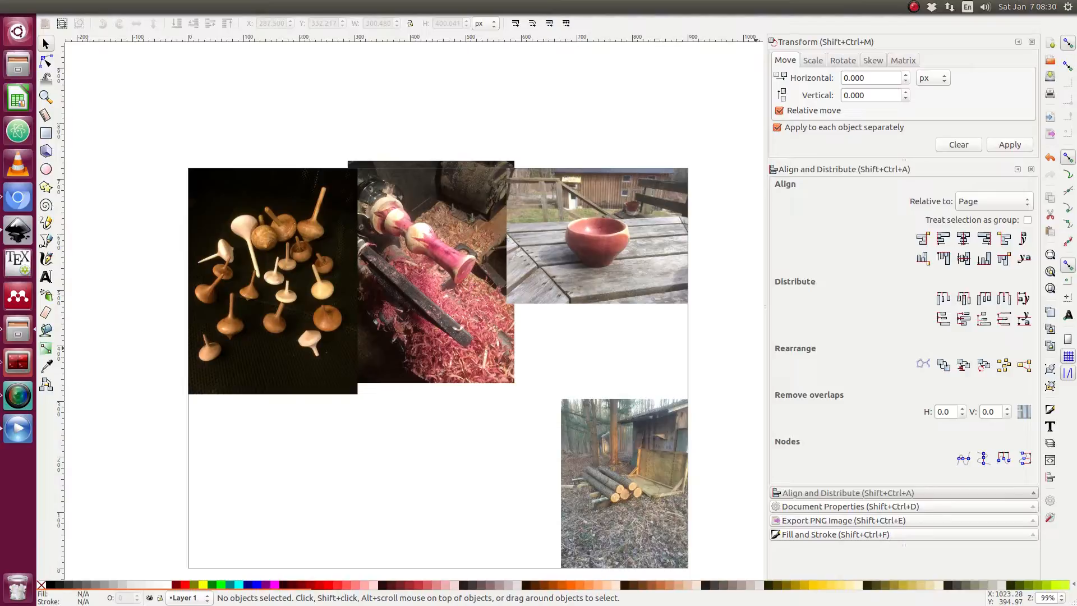
{"action": "left_click_drag", "start_coordinate": [1076, 400], "coordinate": [467, 439]}
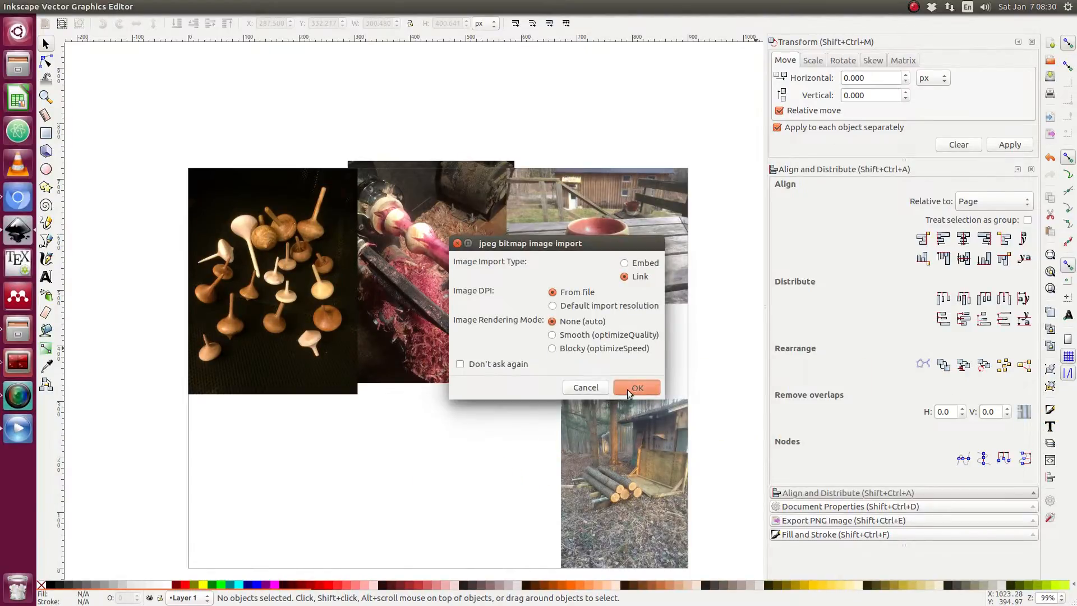
{"action": "left_click", "coordinate": [627, 389]}
Shrink the workshop photo to about 392 × 294 px and place it in the page's lower half.
{"action": "scroll", "coordinate": [554, 384], "scroll_direction": "down", "scroll_amount": 5}
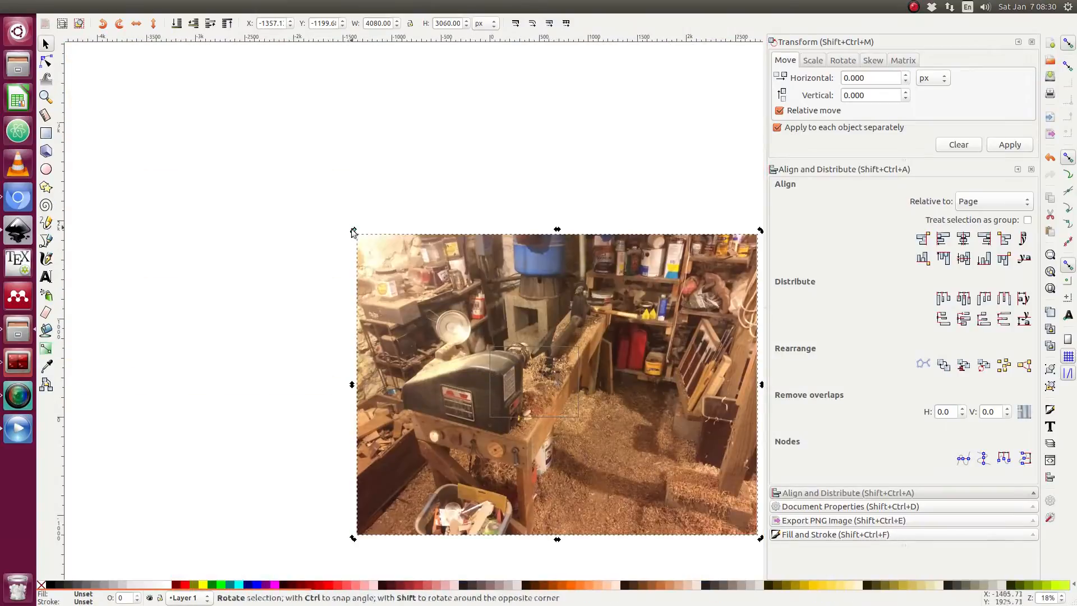
{"action": "left_click_drag", "start_coordinate": [353, 230], "coordinate": [545, 396]}
{"action": "scroll", "coordinate": [550, 393], "scroll_direction": "up", "scroll_amount": 4}
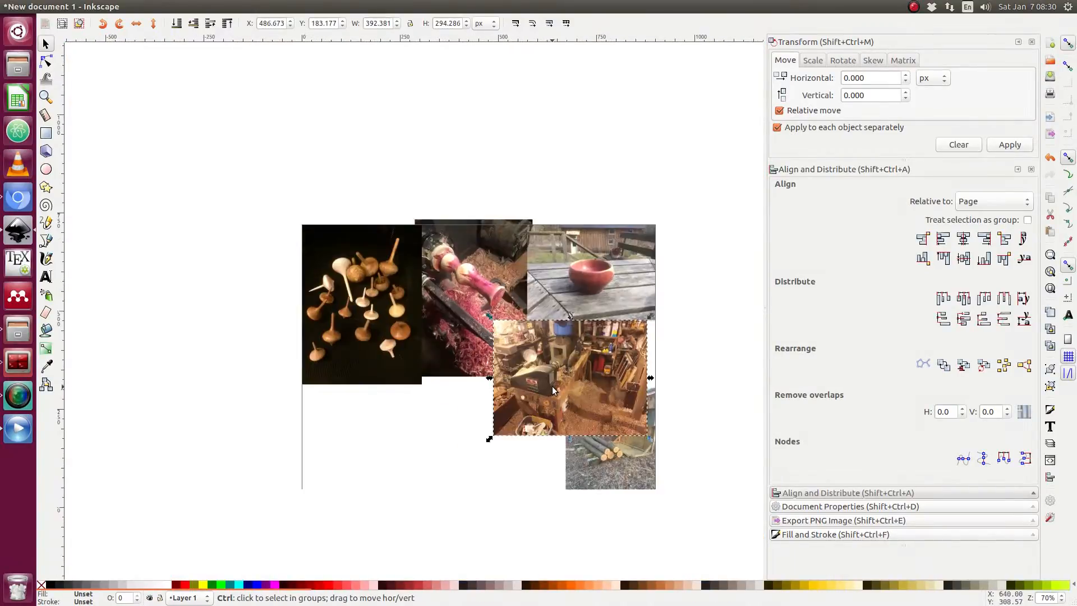
{"action": "left_click_drag", "start_coordinate": [604, 360], "coordinate": [440, 415]}
Reposition the workshop photo in the lower middle of the page below the tops and lathe photos.
{"action": "scroll", "coordinate": [541, 335], "scroll_direction": "up", "scroll_amount": 1}
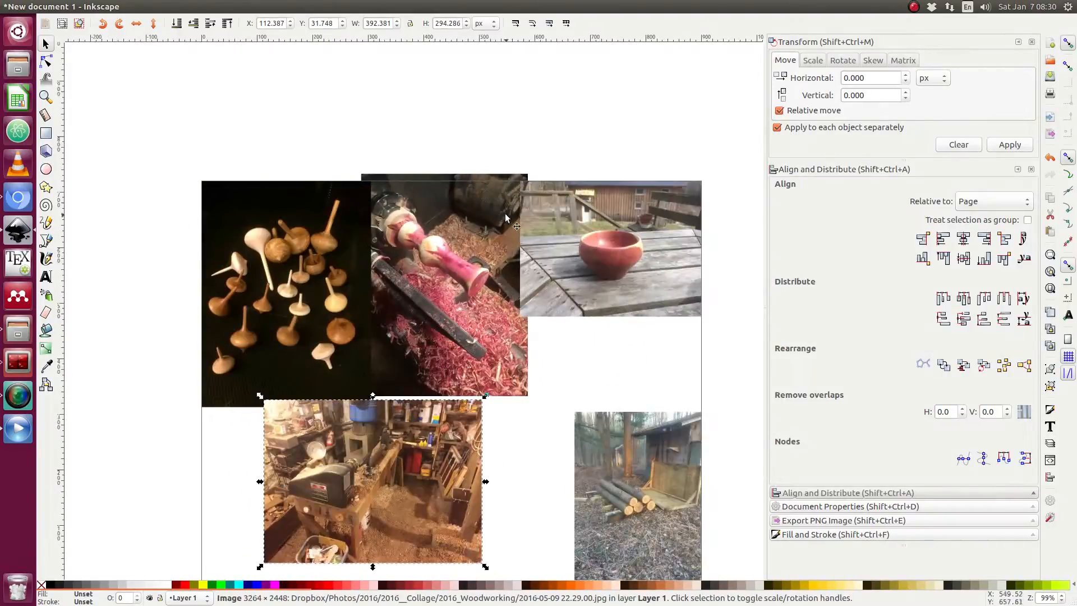
{"action": "left_click_drag", "start_coordinate": [426, 463], "coordinate": [462, 463]}
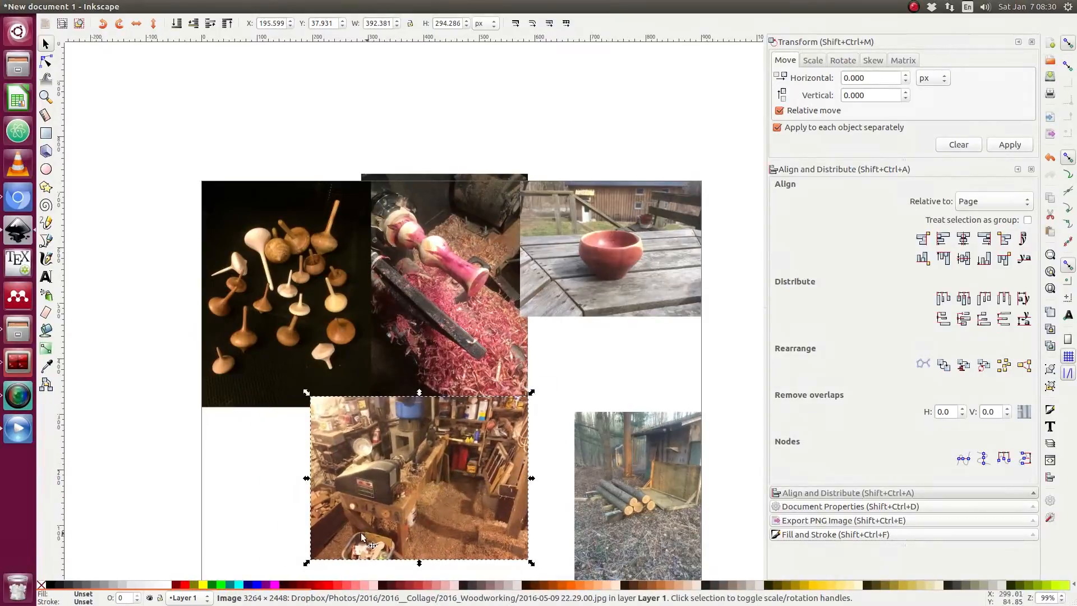
{"action": "left_click_drag", "start_coordinate": [442, 462], "coordinate": [420, 473]}
{"action": "scroll", "coordinate": [489, 454], "scroll_direction": "down", "scroll_amount": 4}
{"action": "left_click_drag", "start_coordinate": [436, 387], "coordinate": [444, 413]}
{"action": "left_click", "coordinate": [514, 429]}
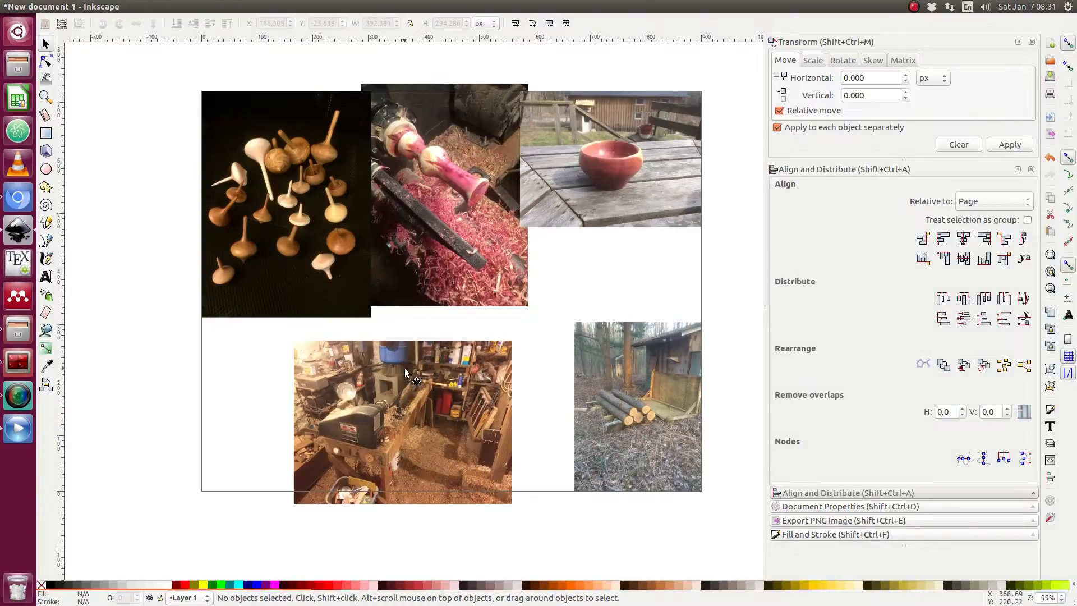
Draw a rounded rectangle about 311 × 220 px over the workshop photo.
{"action": "scroll", "coordinate": [421, 367], "scroll_direction": "down", "scroll_amount": 2}
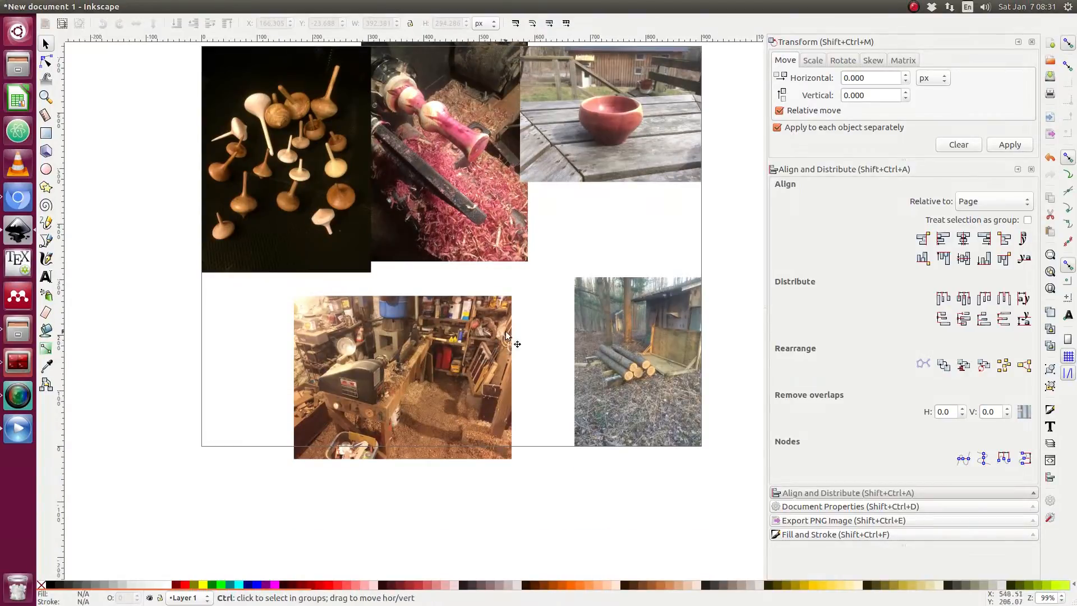
{"action": "scroll", "coordinate": [386, 340], "scroll_direction": "up", "scroll_amount": 2}
{"action": "scroll", "coordinate": [431, 349], "scroll_direction": "down", "scroll_amount": 4}
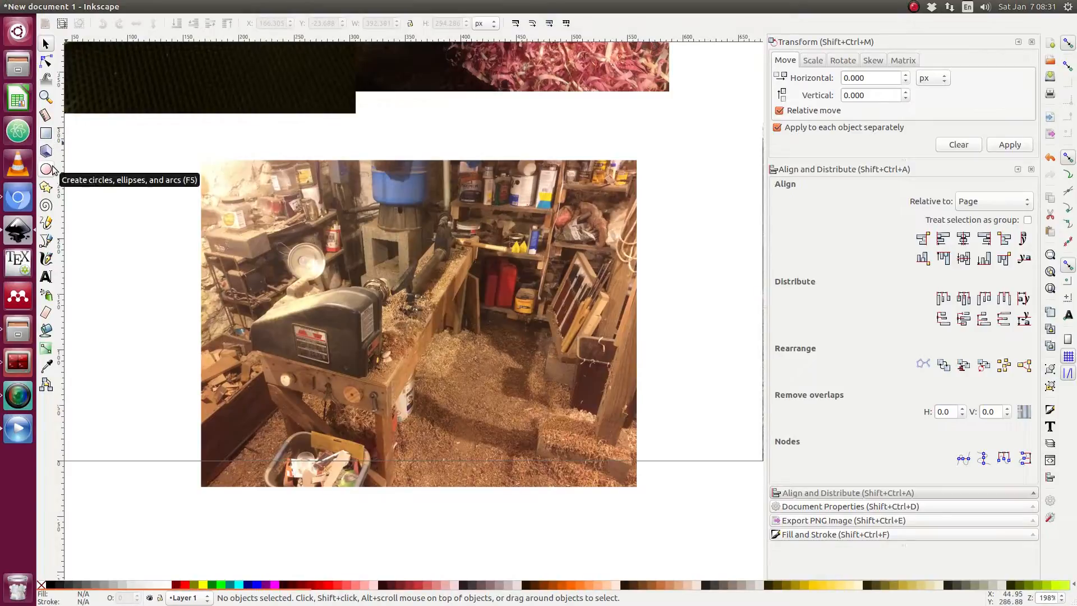
{"action": "left_click", "coordinate": [47, 136]}
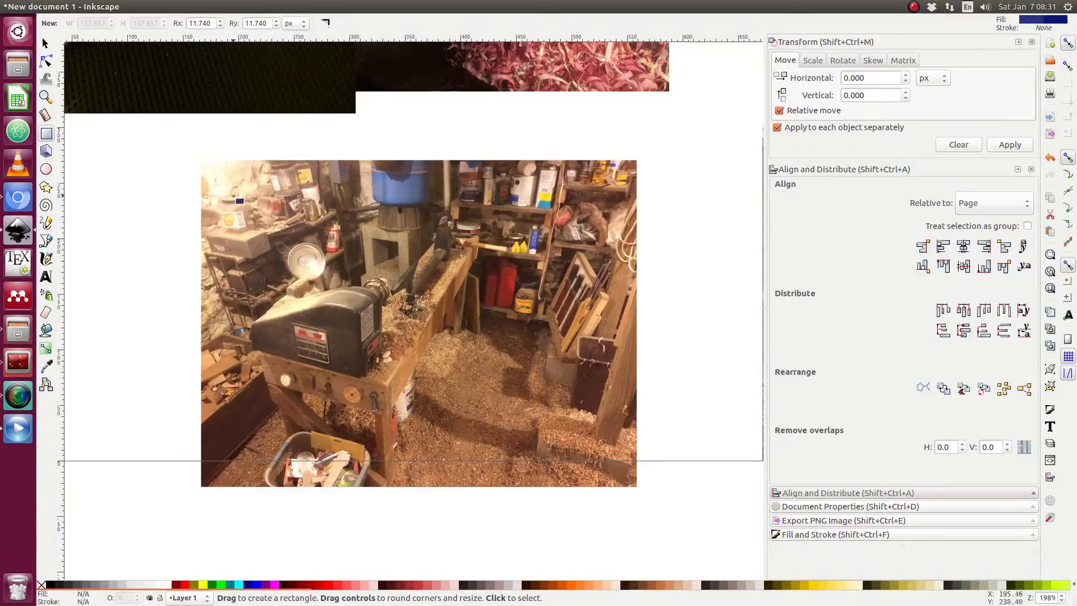
{"action": "left_click_drag", "start_coordinate": [236, 197], "coordinate": [583, 441]}
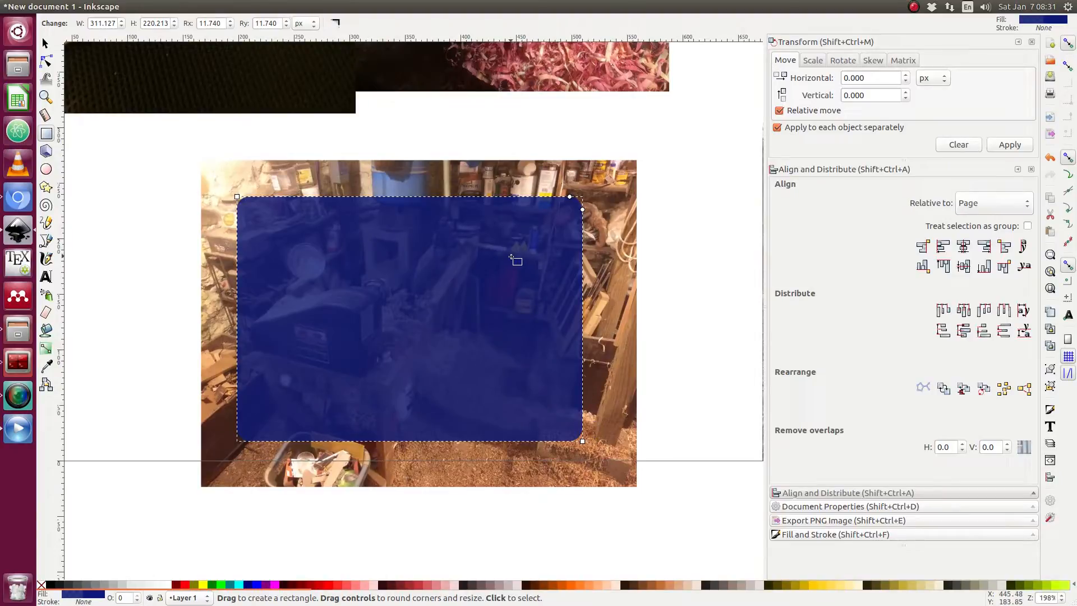
{"action": "key", "text": "s"}
{"action": "key", "text": "Escape"}
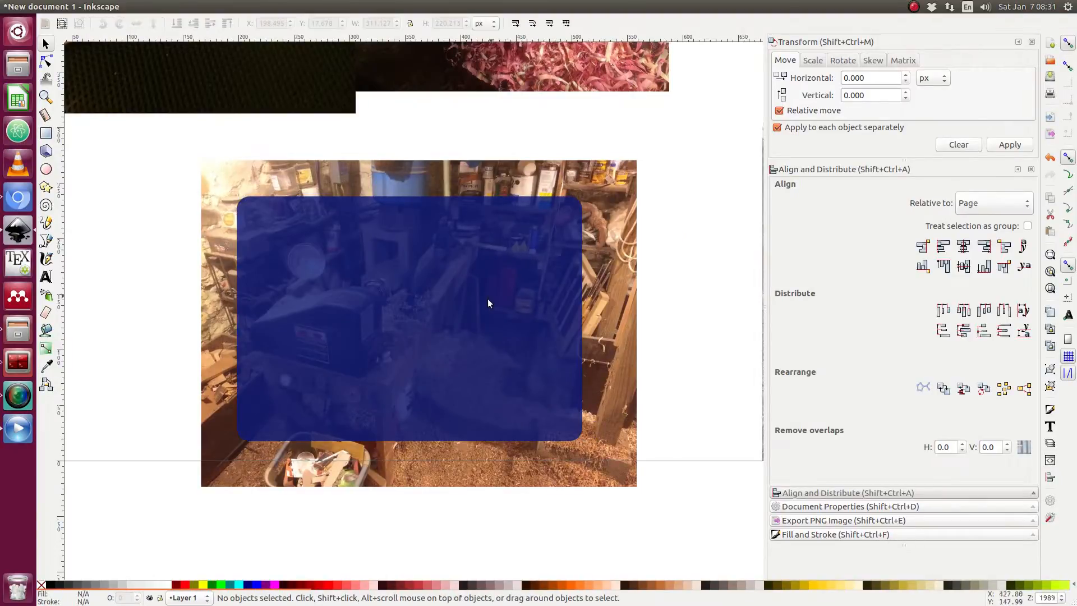
Give the rounded rectangle a flat black stroke 3 px wide.
{"action": "left_click", "coordinate": [430, 292]}
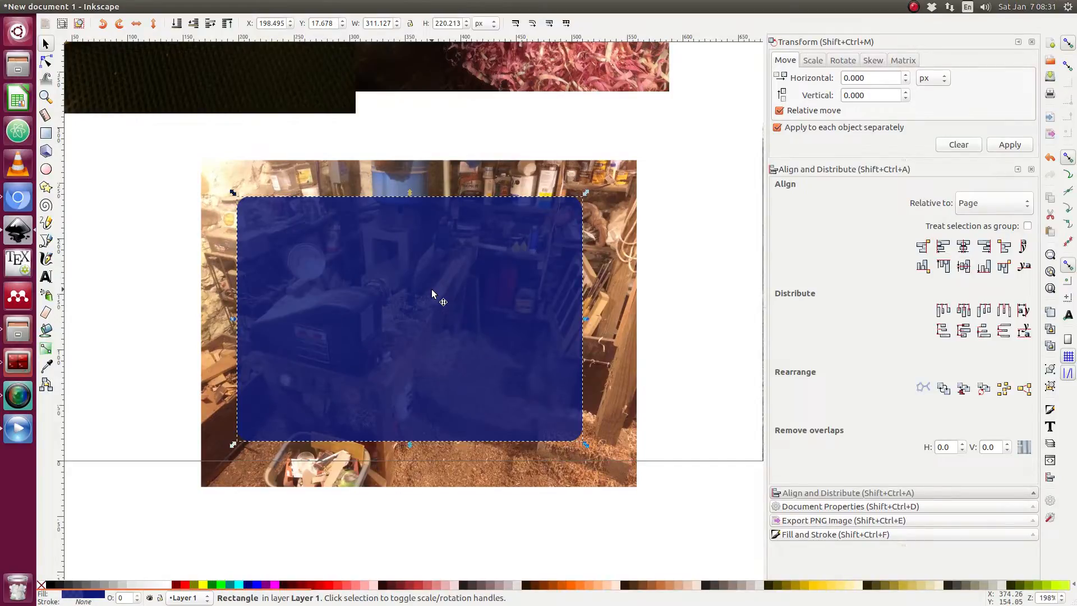
{"action": "key", "text": "shift+ctrl+f"}
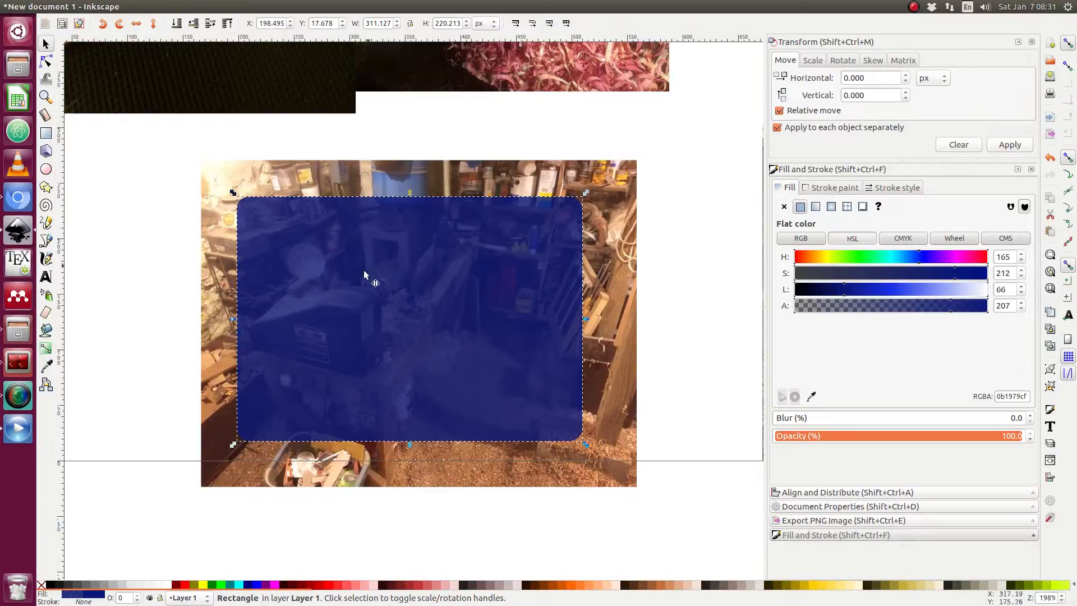
{"action": "left_click", "coordinate": [889, 191]}
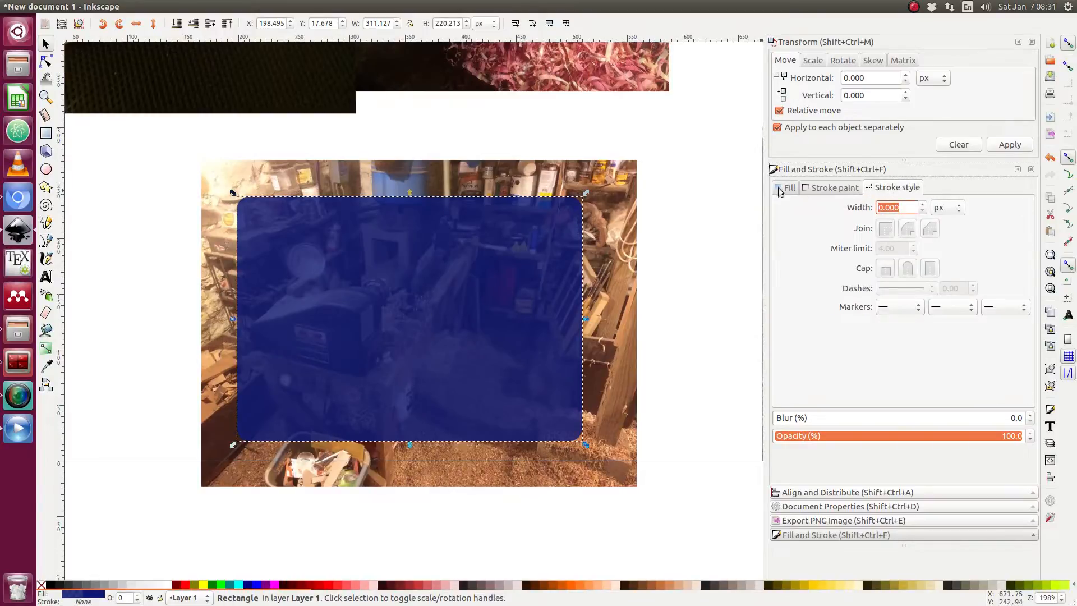
{"action": "left_click", "coordinate": [827, 192]}
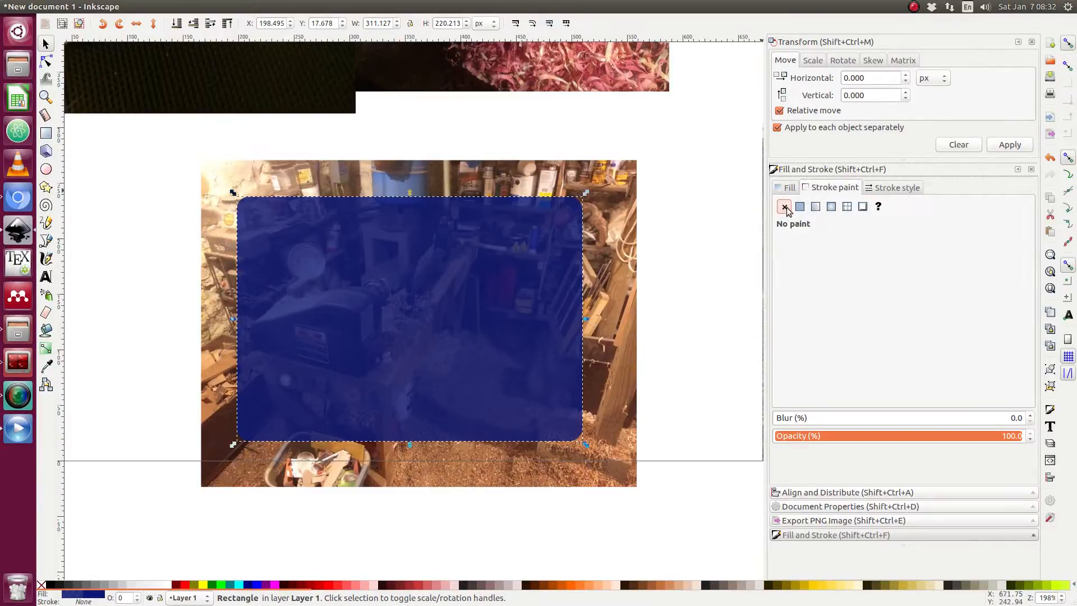
{"action": "left_click", "coordinate": [679, 240]}
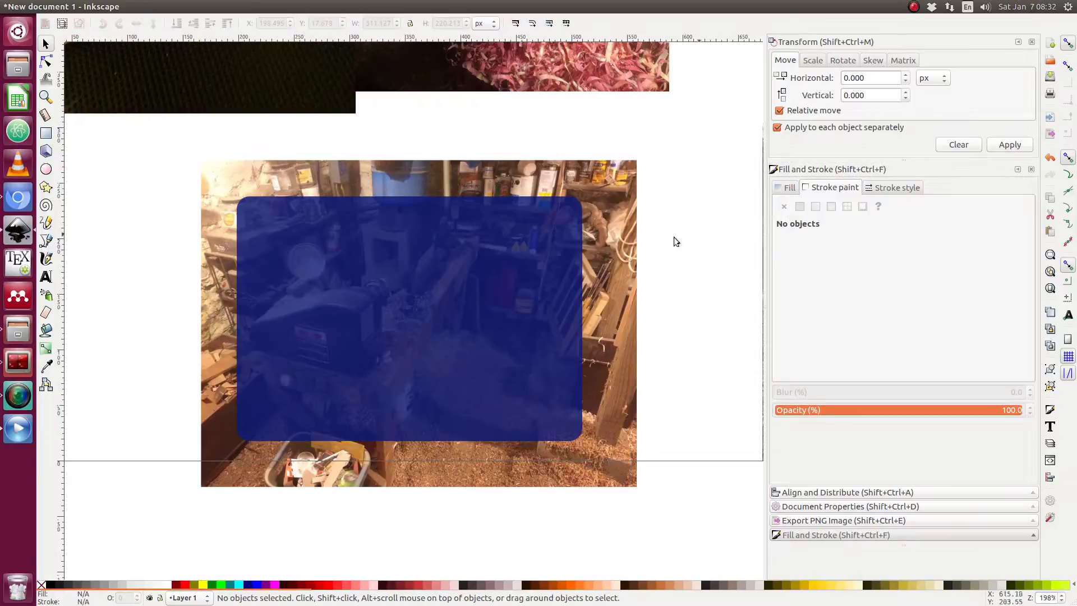
{"action": "left_click", "coordinate": [536, 256]}
{"action": "left_click", "coordinate": [800, 207]}
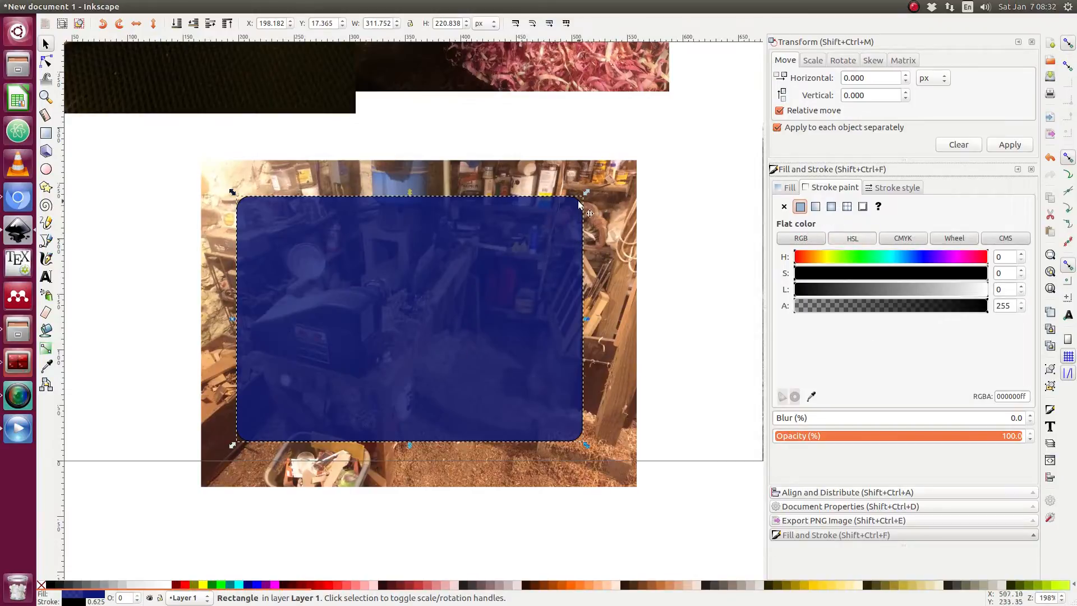
{"action": "left_click", "coordinate": [884, 188]}
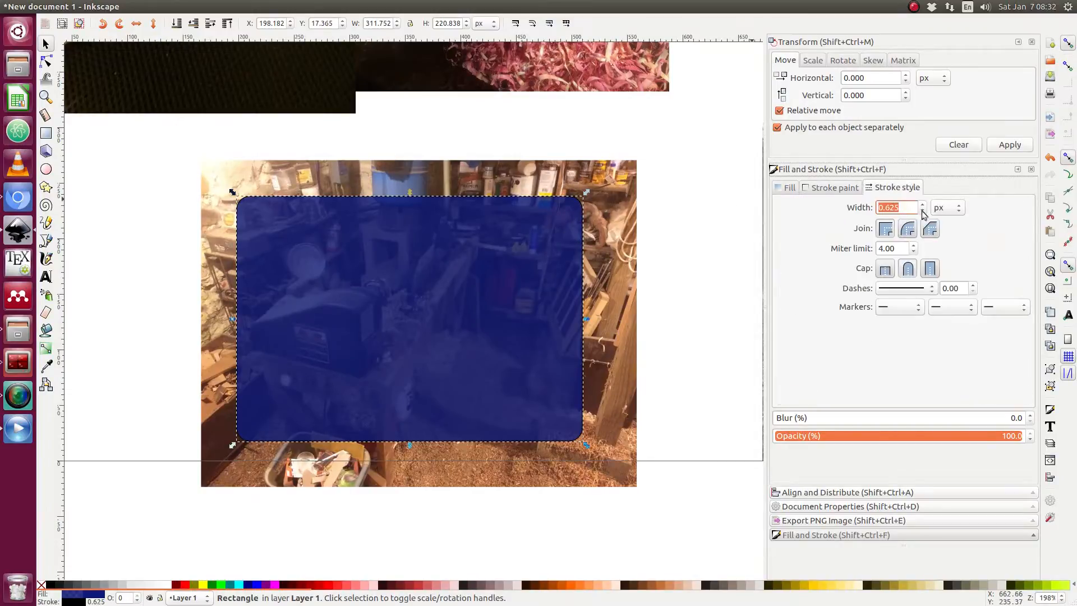
{"action": "type", "text": "3"}
{"action": "key", "text": "Return"}
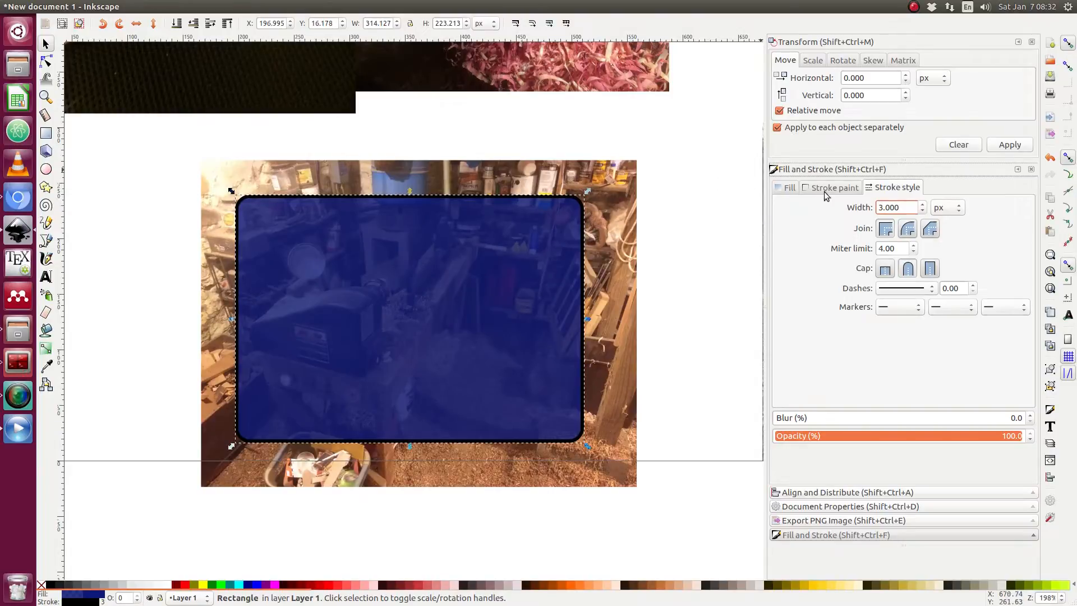
Try several stroke colours with the HSL sliders, then set the stroke back to black.
{"action": "left_click", "coordinate": [825, 191]}
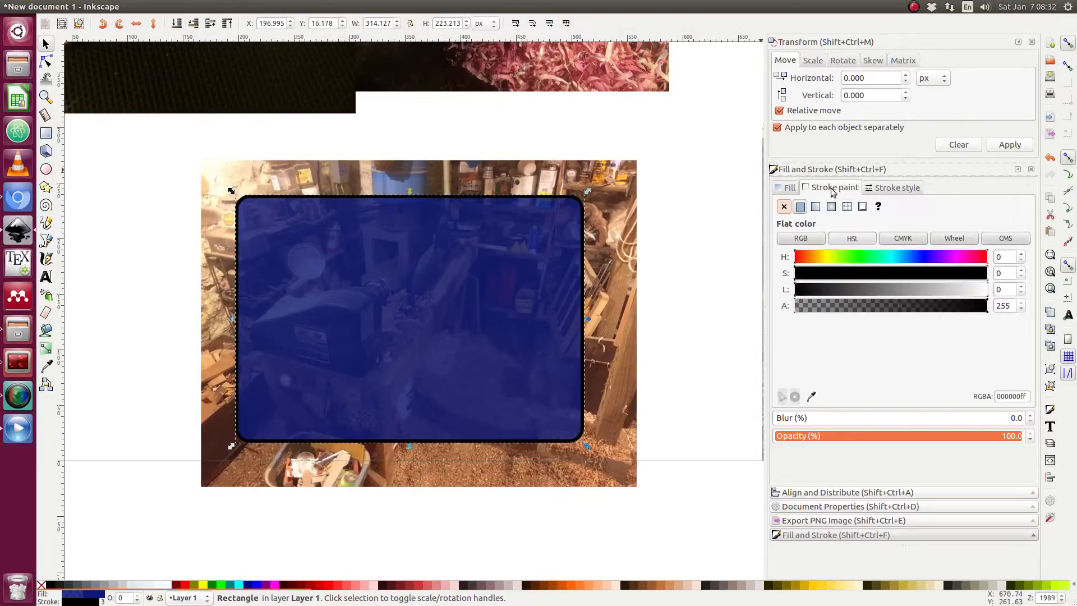
{"action": "left_click", "coordinate": [866, 238]}
{"action": "left_click_drag", "start_coordinate": [839, 258], "coordinate": [960, 258]}
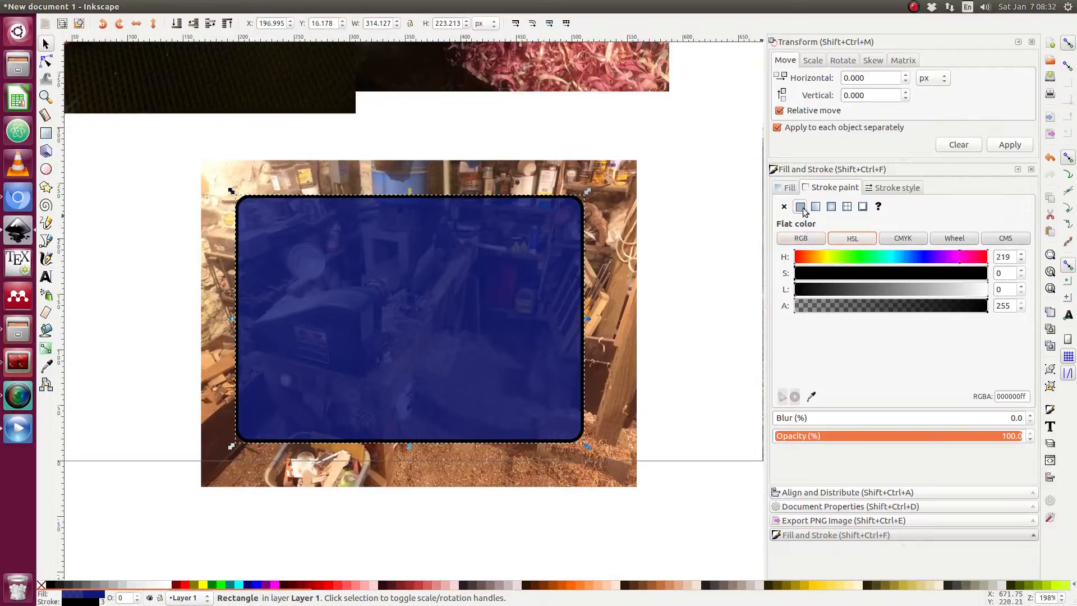
{"action": "left_click", "coordinate": [948, 274]}
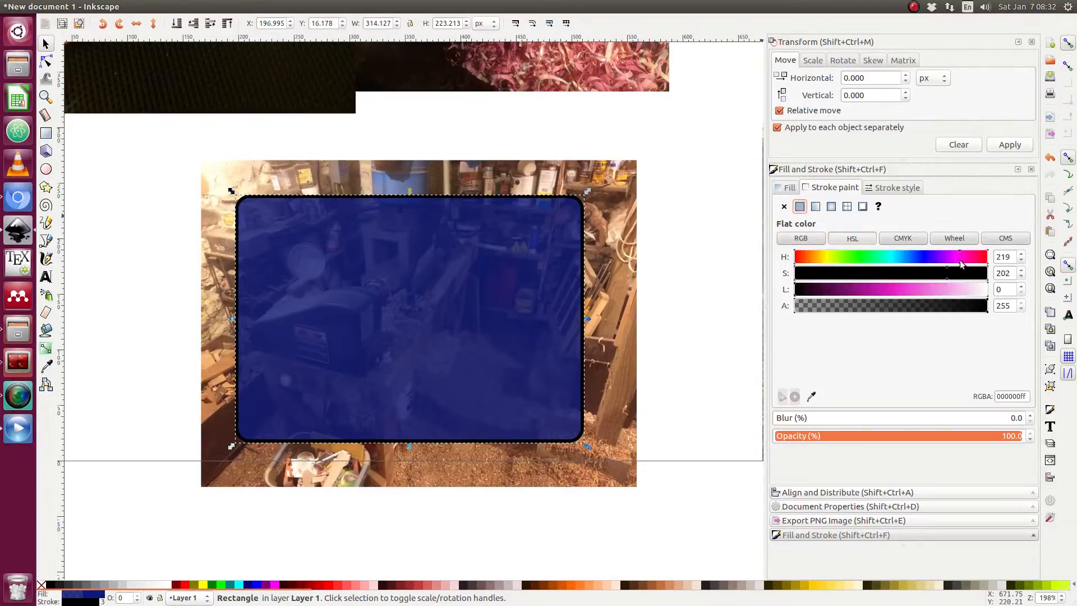
{"action": "left_click_drag", "start_coordinate": [947, 275], "coordinate": [797, 274]}
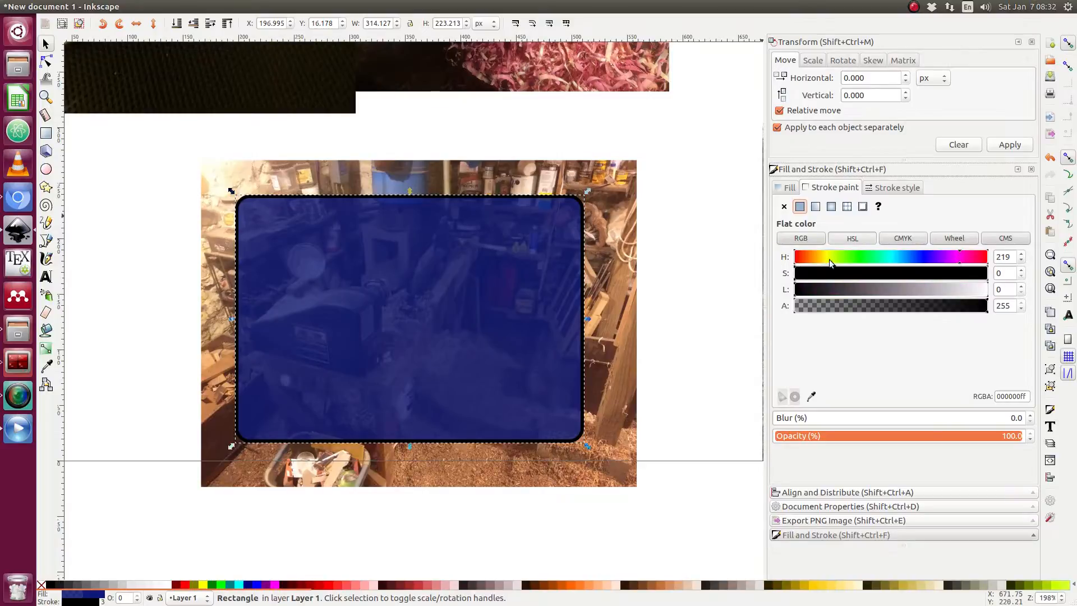
{"action": "mouse_move", "coordinate": [961, 253]}
{"action": "left_mouse_down"}
{"action": "mouse_move", "coordinate": [858, 260]}
{"action": "mouse_move", "coordinate": [878, 265]}
{"action": "left_mouse_up"}
{"action": "mouse_move", "coordinate": [808, 274]}
{"action": "left_mouse_down"}
{"action": "mouse_move", "coordinate": [966, 273]}
{"action": "mouse_move", "coordinate": [920, 288]}
{"action": "mouse_move", "coordinate": [884, 288]}
{"action": "mouse_move", "coordinate": [912, 263]}
{"action": "mouse_move", "coordinate": [968, 261]}
{"action": "left_mouse_up"}
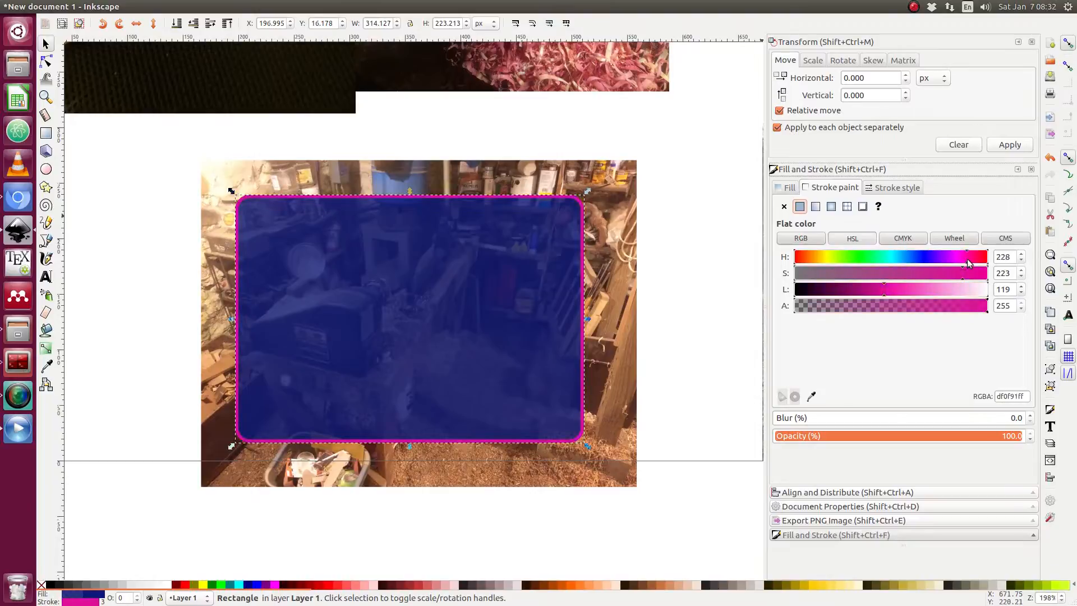
{"action": "scroll", "coordinate": [966, 262], "scroll_direction": "down", "scroll_amount": 15}
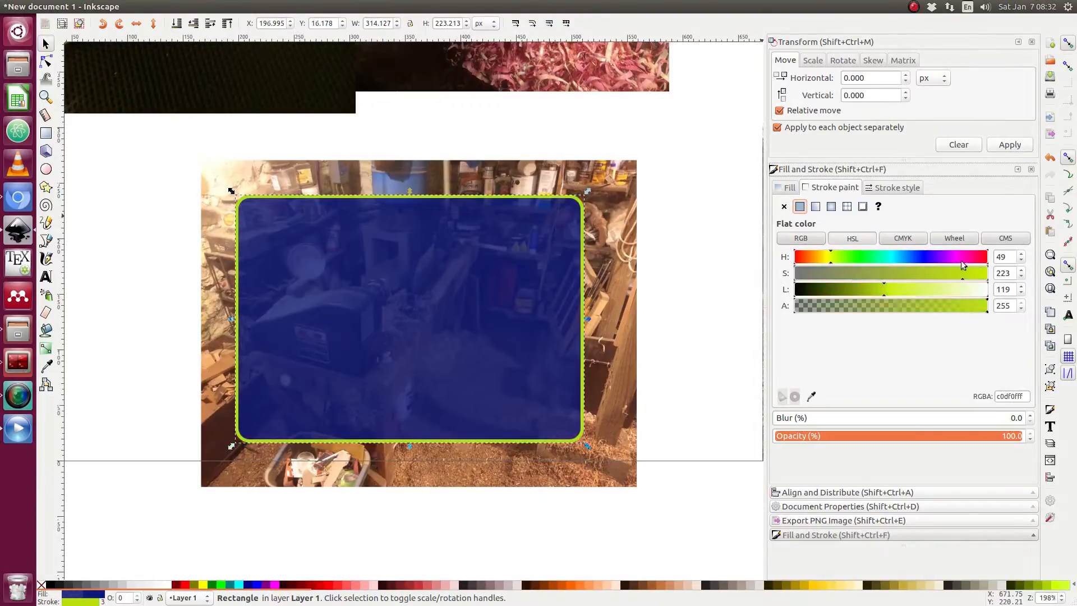
{"action": "left_click_drag", "start_coordinate": [964, 269], "coordinate": [810, 282]}
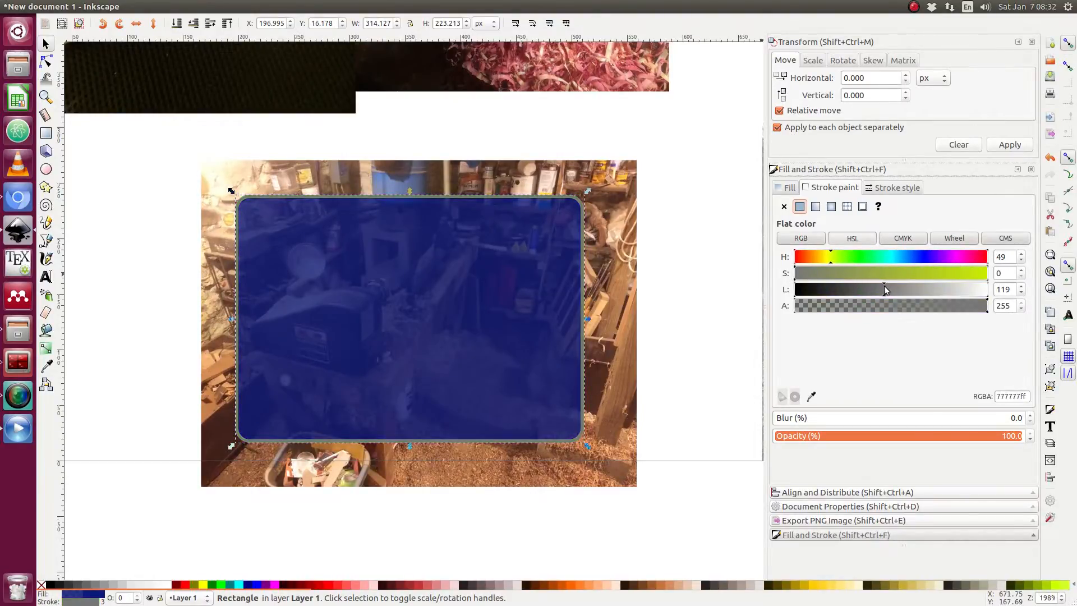
{"action": "left_click_drag", "start_coordinate": [885, 289], "coordinate": [796, 290]}
Set the rectangle's stroke width to 2 px.
{"action": "left_click", "coordinate": [895, 187]}
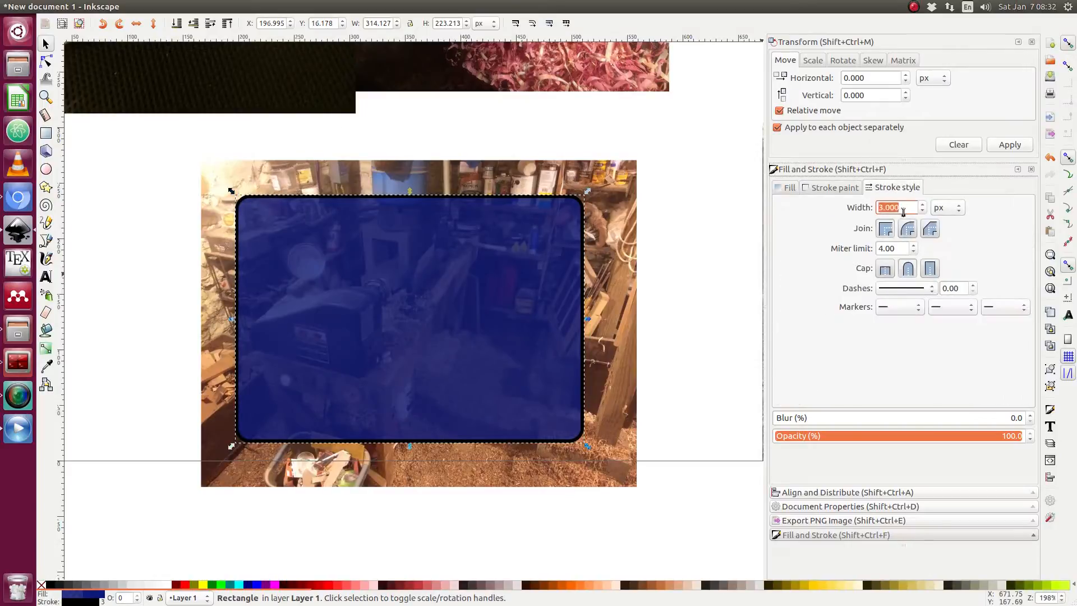
{"action": "type", "text": "2"}
{"action": "key", "text": "Return"}
{"action": "left_click", "coordinate": [830, 188]}
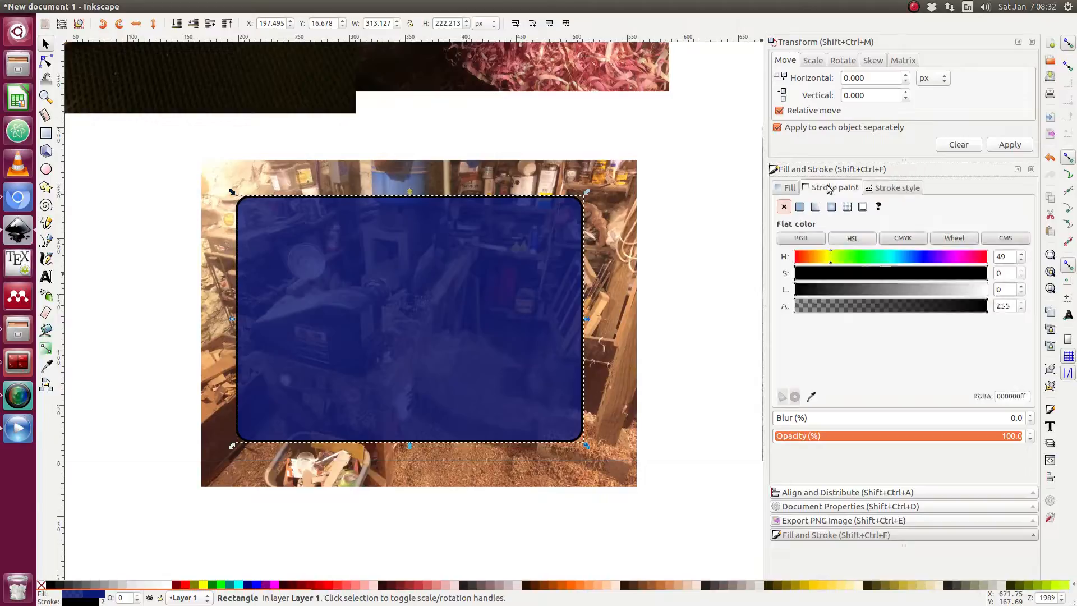
Set the rectangle's fill to a translucent blue, RGBA 1739daa8, using the HSL and alpha sliders.
{"action": "left_click", "coordinate": [785, 189]}
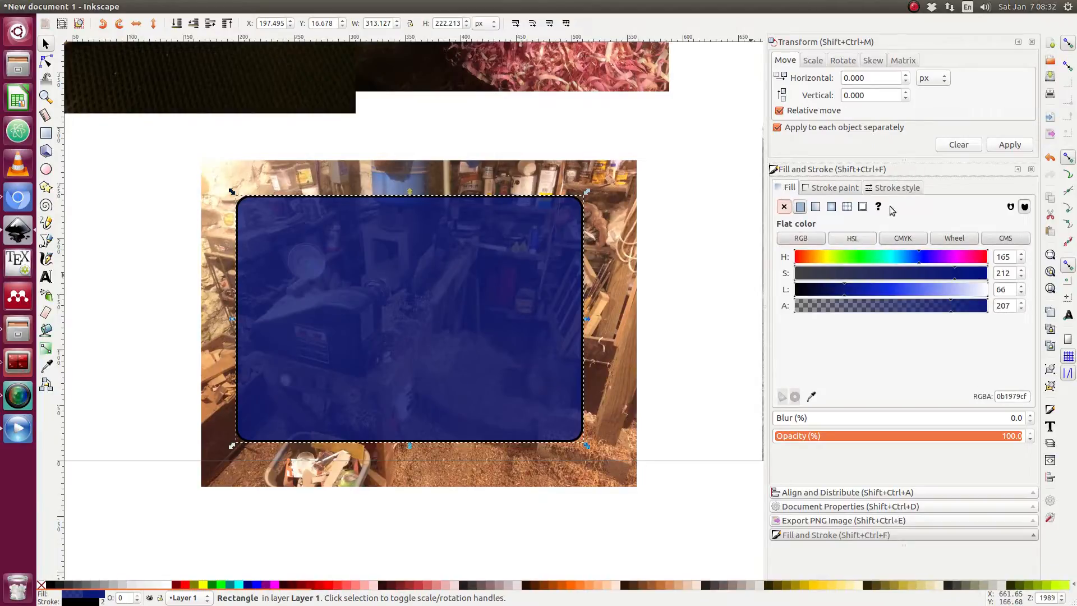
{"action": "left_click", "coordinate": [783, 207]}
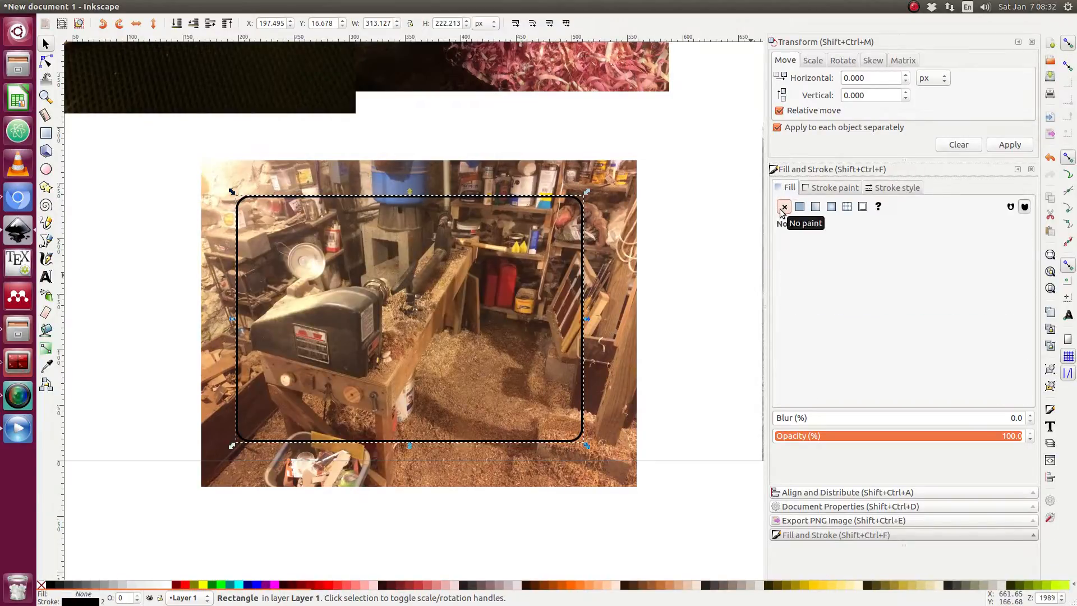
{"action": "left_click", "coordinate": [800, 206]}
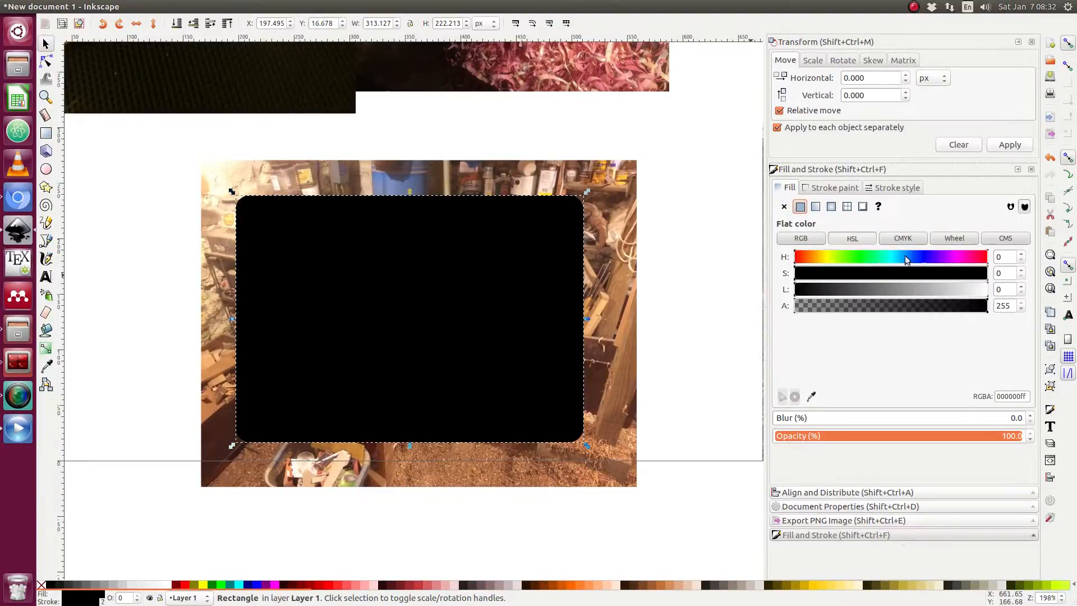
{"action": "left_click", "coordinate": [927, 256]}
{"action": "left_click", "coordinate": [925, 273]}
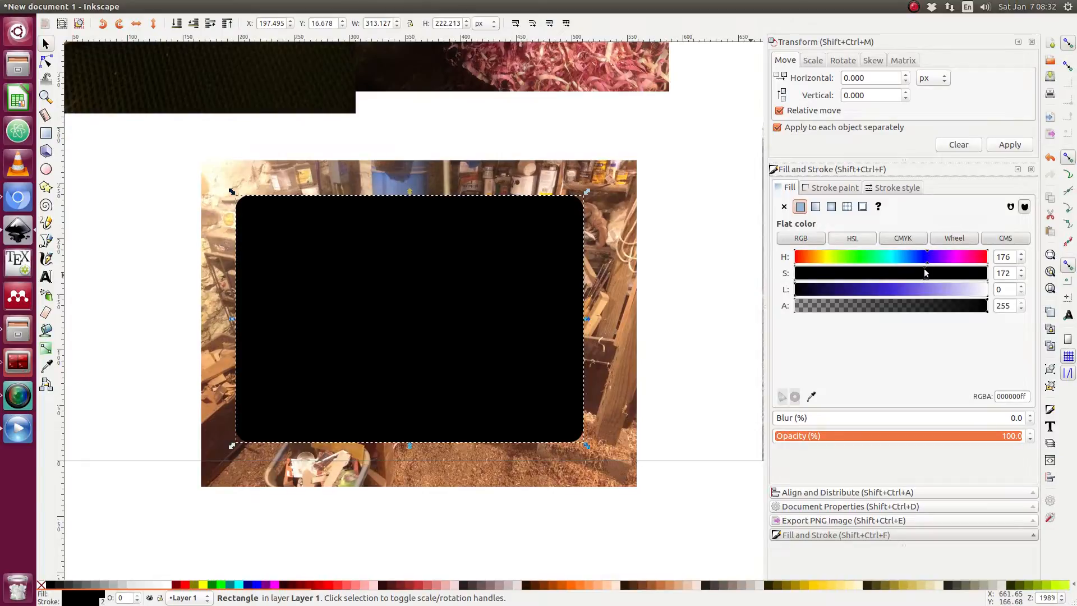
{"action": "left_click_drag", "start_coordinate": [924, 273], "coordinate": [951, 274]}
{"action": "left_click", "coordinate": [852, 289]}
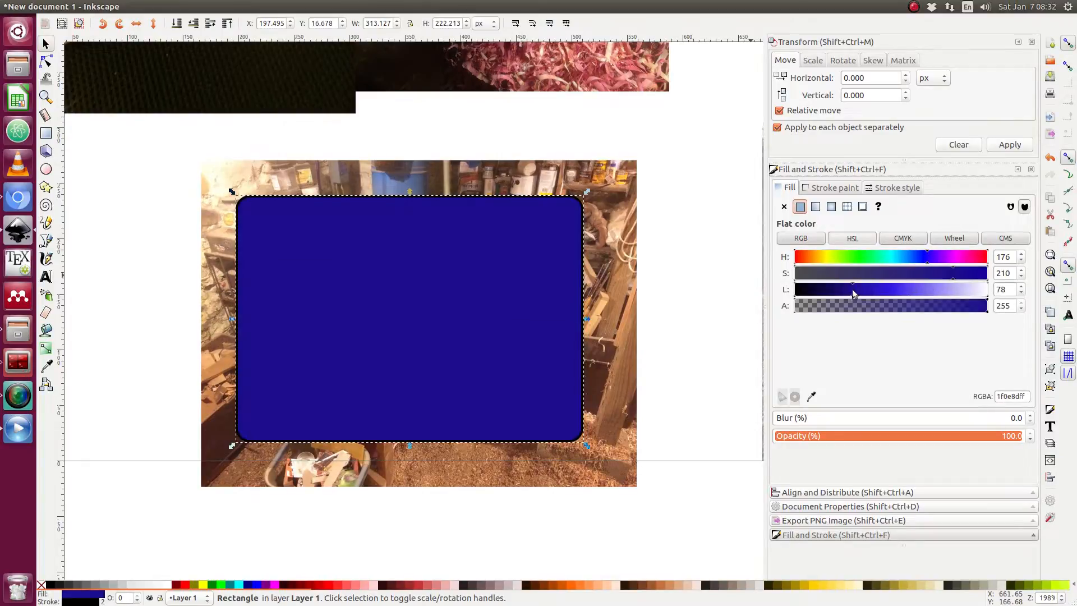
{"action": "left_click_drag", "start_coordinate": [853, 288], "coordinate": [924, 269]}
{"action": "left_click", "coordinate": [917, 257]}
{"action": "left_click", "coordinate": [937, 275]}
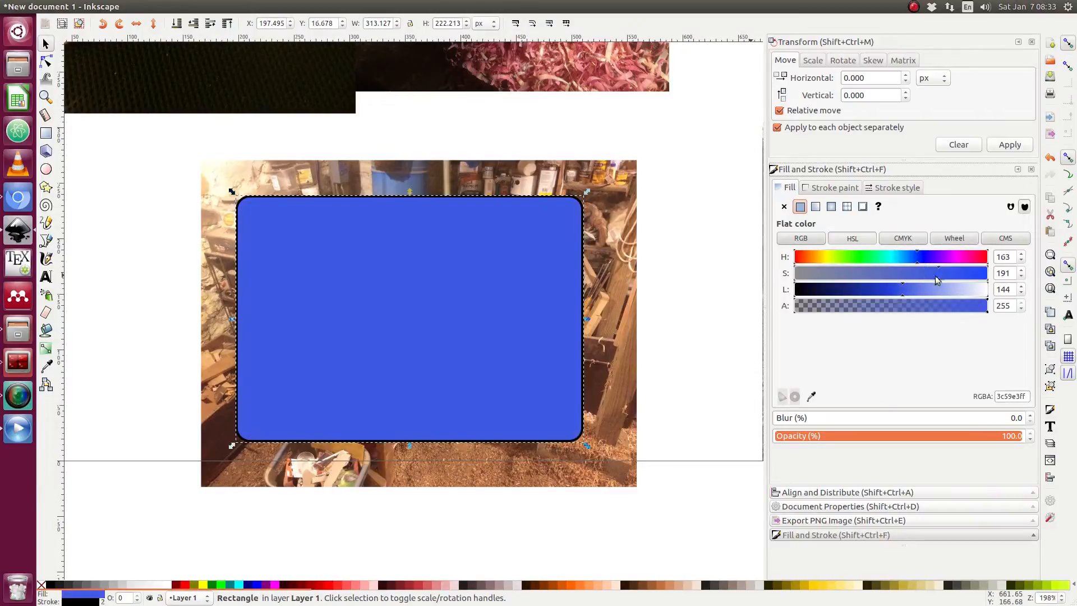
{"action": "left_click", "coordinate": [910, 289]}
{"action": "left_click", "coordinate": [909, 257]}
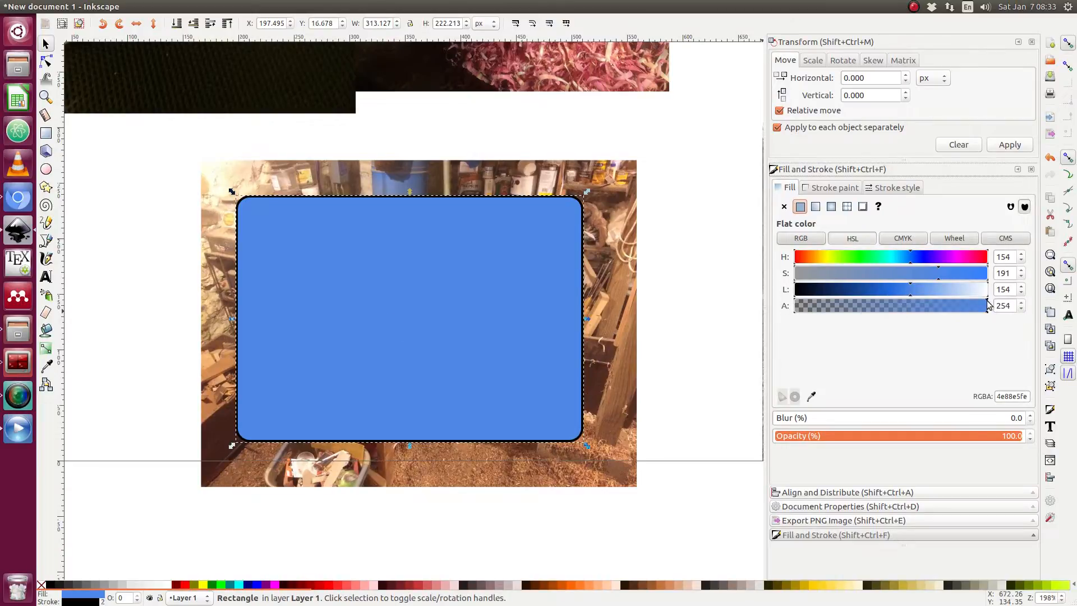
{"action": "left_click_drag", "start_coordinate": [987, 306], "coordinate": [918, 257]}
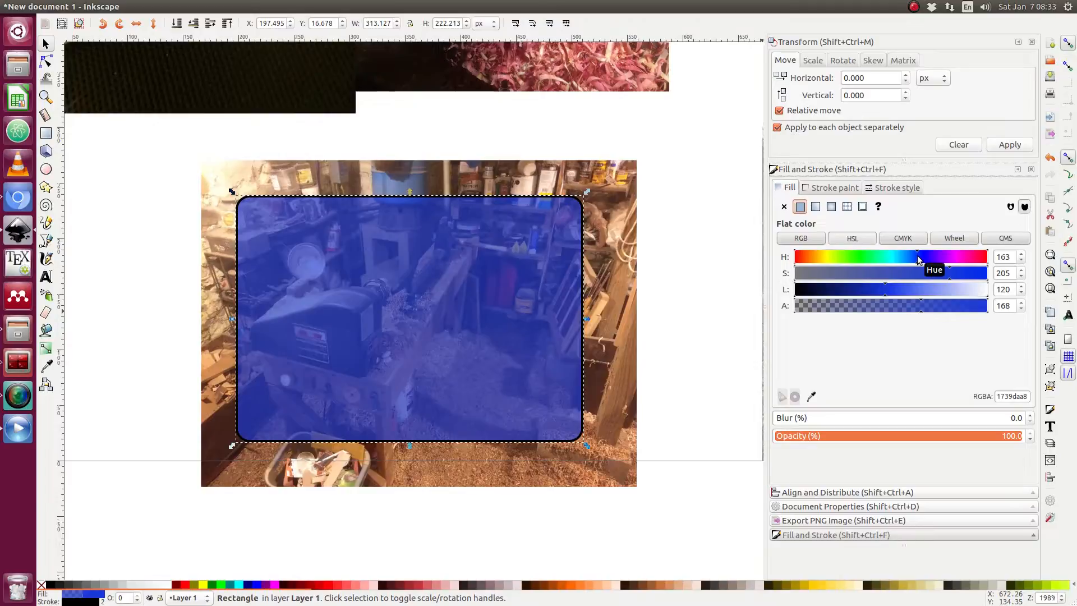
Nudge the rectangle slightly up and right, and make its corners sharp.
{"action": "left_click", "coordinate": [712, 261]}
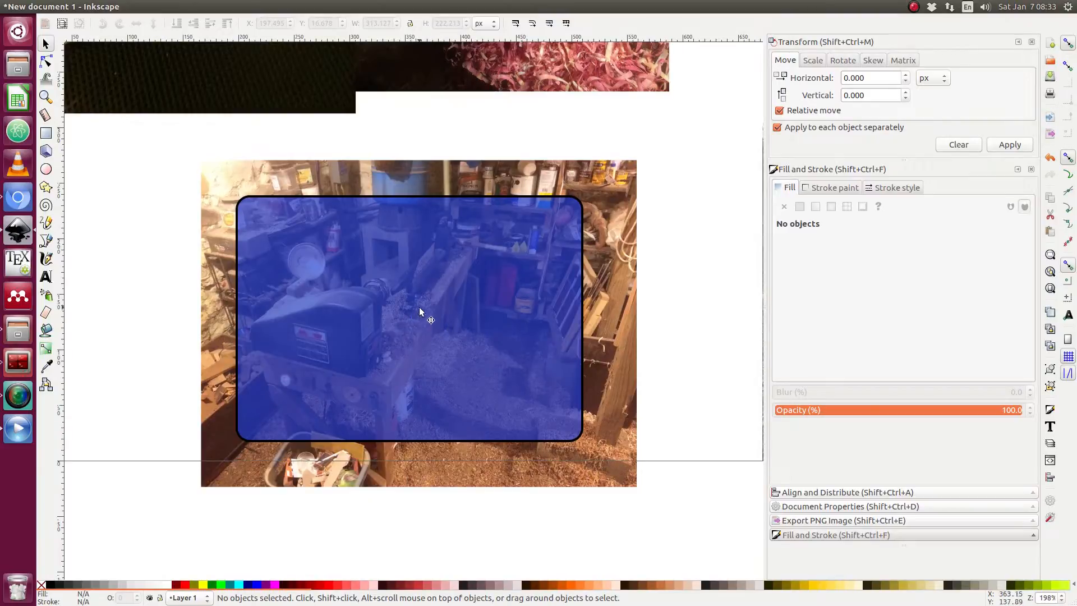
{"action": "mouse_move", "coordinate": [419, 308]}
{"action": "left_mouse_down"}
{"action": "mouse_move", "coordinate": [498, 341]}
{"action": "mouse_move", "coordinate": [422, 290]}
{"action": "mouse_move", "coordinate": [439, 318]}
{"action": "mouse_move", "coordinate": [420, 331]}
{"action": "mouse_move", "coordinate": [429, 308]}
{"action": "left_mouse_up"}
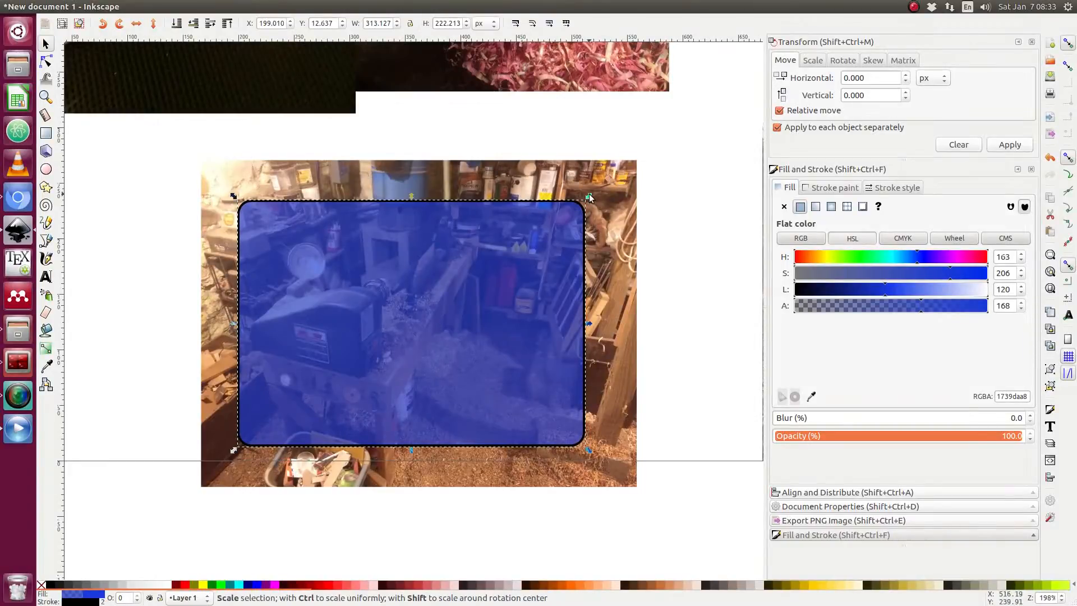
{"action": "key", "text": "r"}
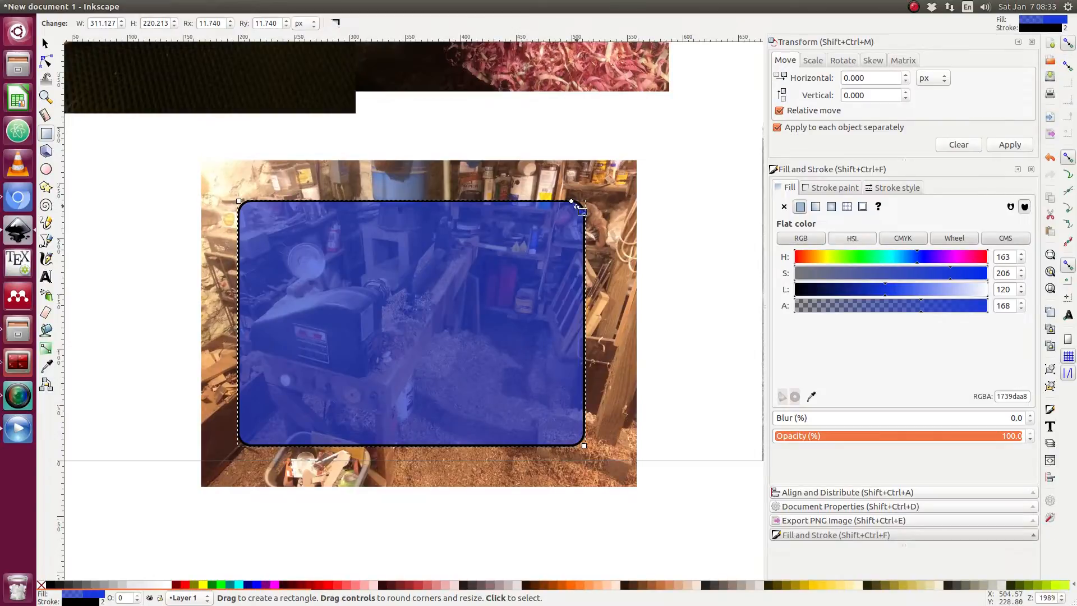
{"action": "left_click", "coordinate": [336, 25]}
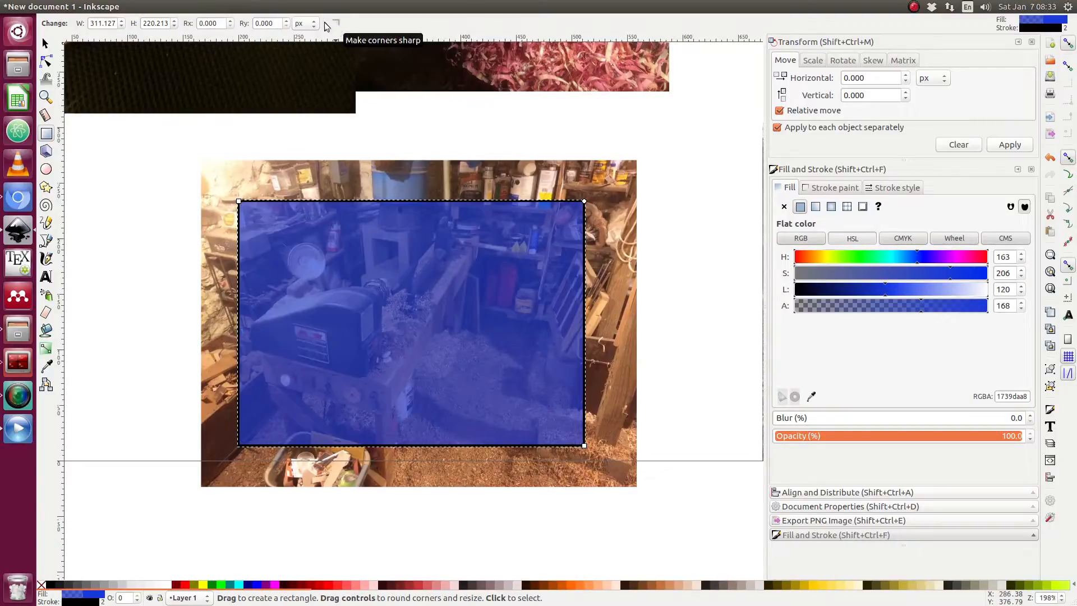
{"action": "left_click", "coordinate": [118, 121]}
{"action": "key", "text": "s"}
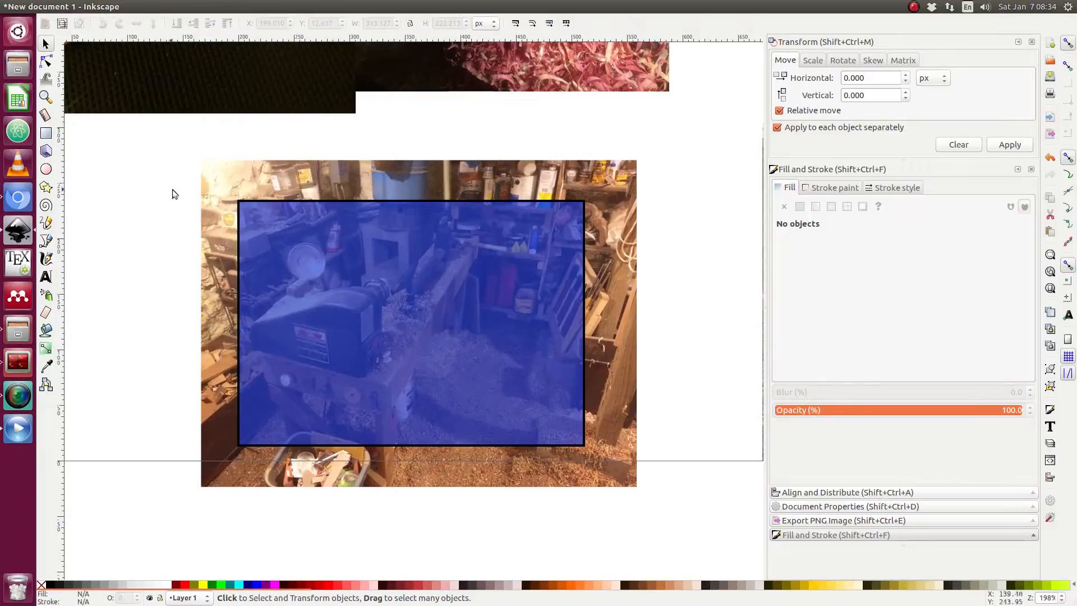
Round the rectangle's corners again to a radius of about 26.8 px.
{"action": "left_click", "coordinate": [308, 309]}
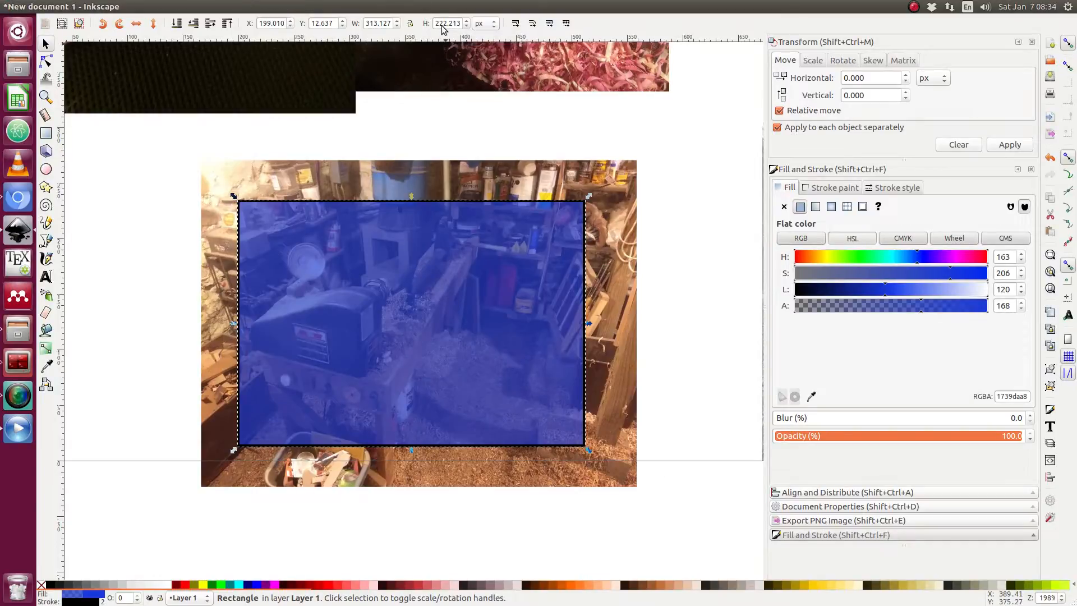
{"action": "left_click", "coordinate": [470, 302]}
{"action": "left_click", "coordinate": [46, 133]}
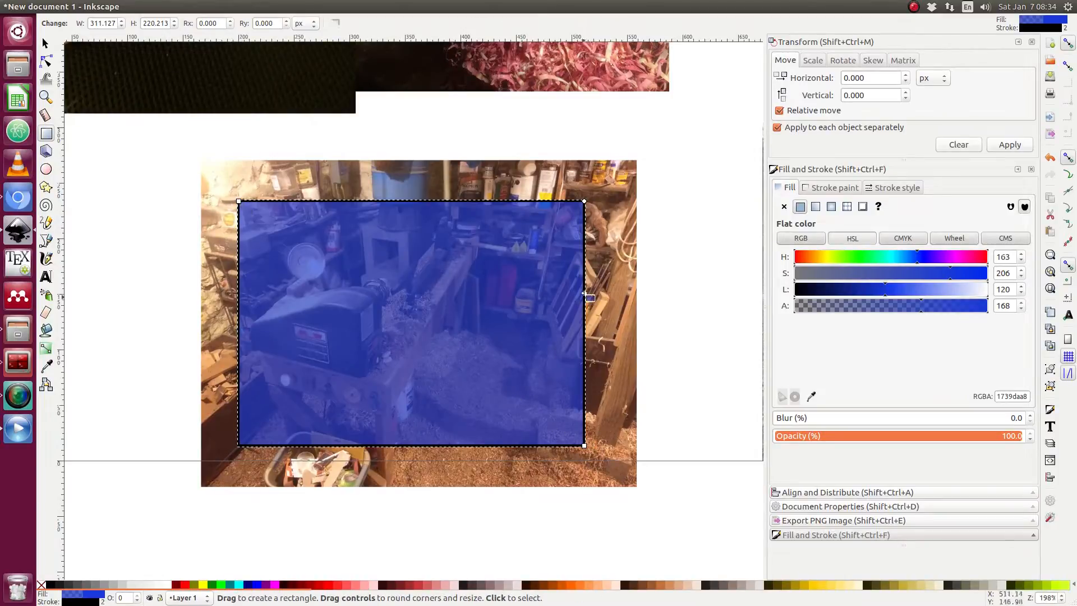
{"action": "left_click_drag", "start_coordinate": [584, 201], "coordinate": [597, 232]}
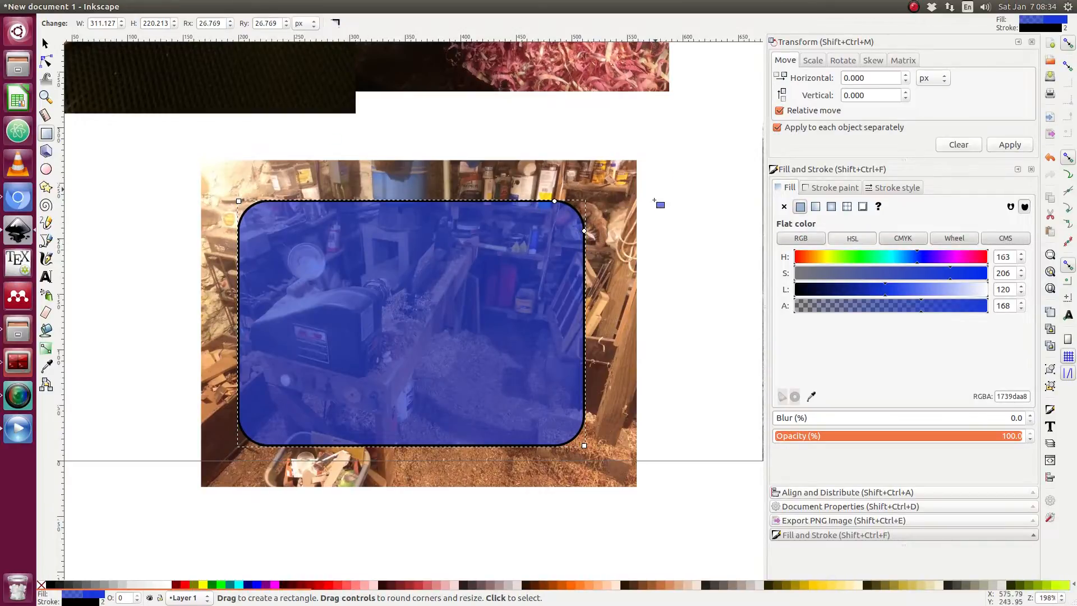
{"action": "key", "text": "Escape"}
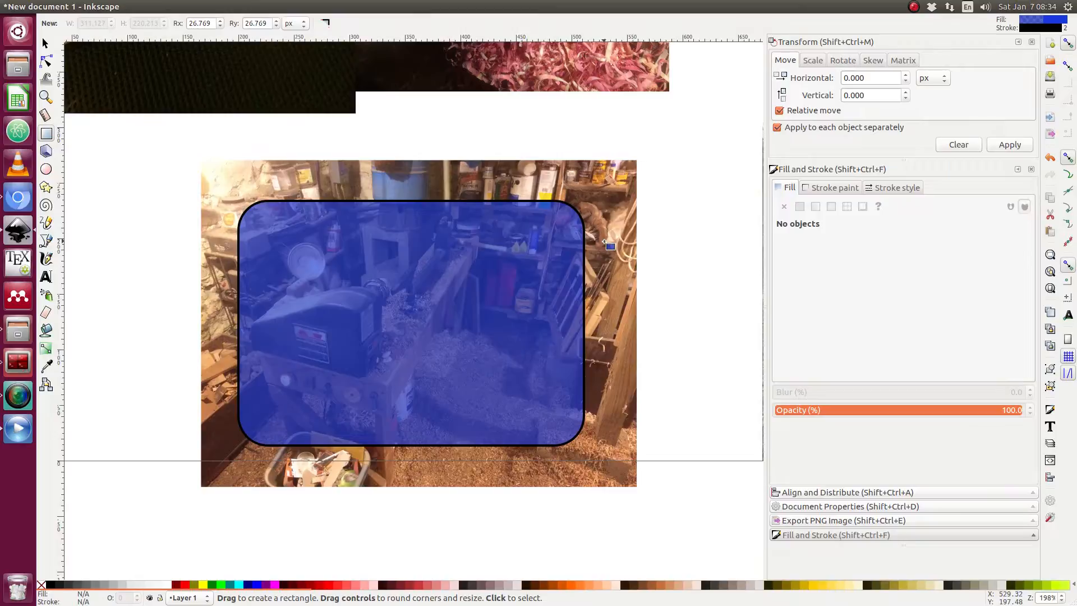
{"action": "key", "text": "s"}
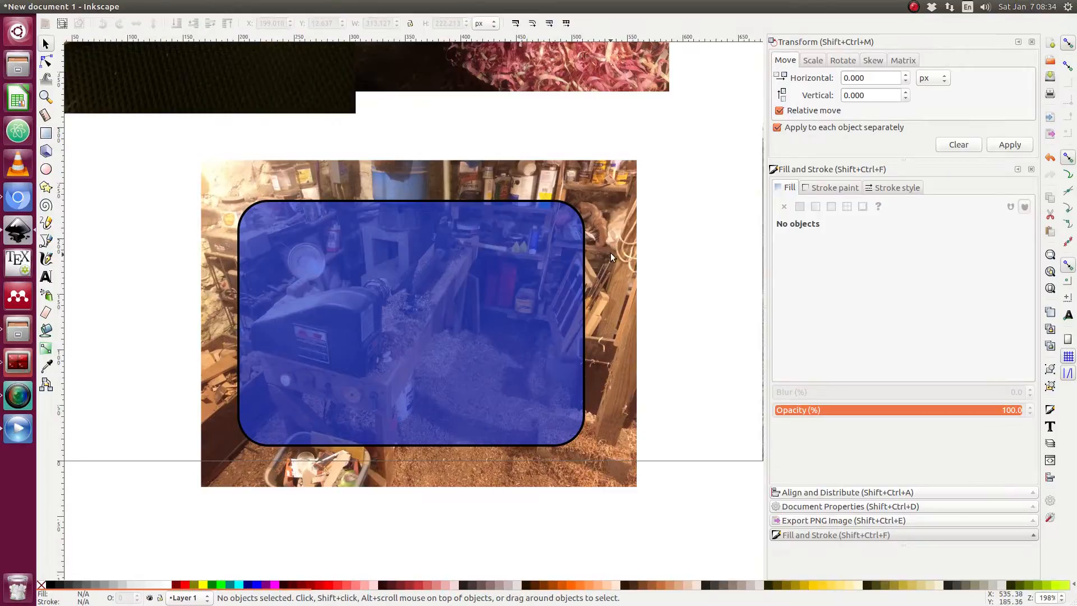
Move the translucent rectangle and resize it to about 350 × 199 px over the workshop photo.
{"action": "mouse_move", "coordinate": [419, 317]}
{"action": "left_mouse_down"}
{"action": "mouse_move", "coordinate": [438, 313]}
{"action": "mouse_move", "coordinate": [448, 275]}
{"action": "mouse_move", "coordinate": [399, 310]}
{"action": "mouse_move", "coordinate": [411, 315]}
{"action": "mouse_move", "coordinate": [428, 281]}
{"action": "mouse_move", "coordinate": [439, 289]}
{"action": "mouse_move", "coordinate": [410, 293]}
{"action": "mouse_move", "coordinate": [414, 306]}
{"action": "left_mouse_up"}
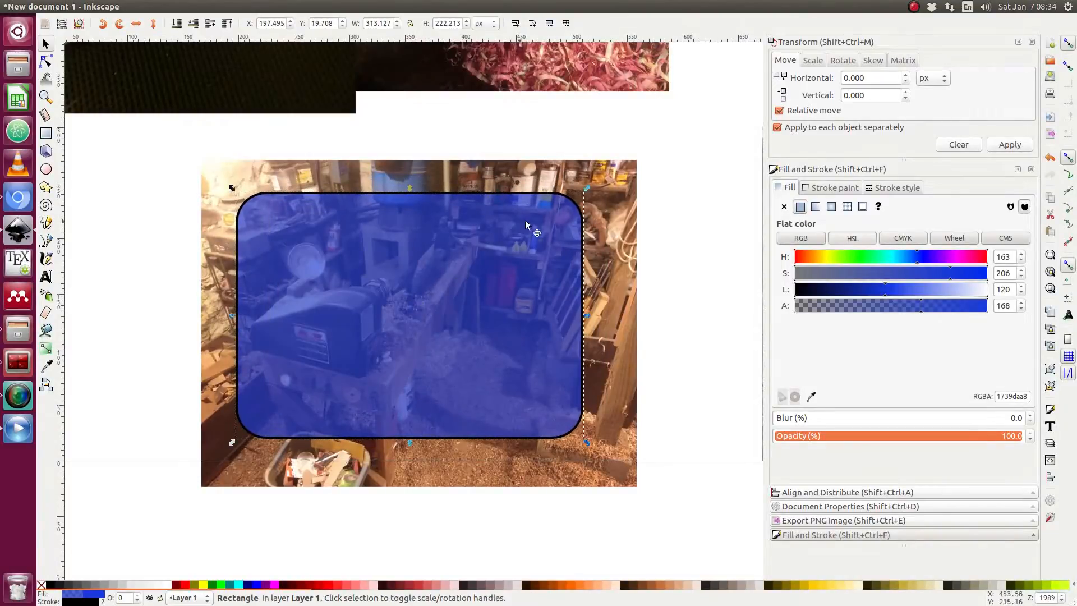
{"action": "left_click_drag", "start_coordinate": [586, 191], "coordinate": [625, 198]}
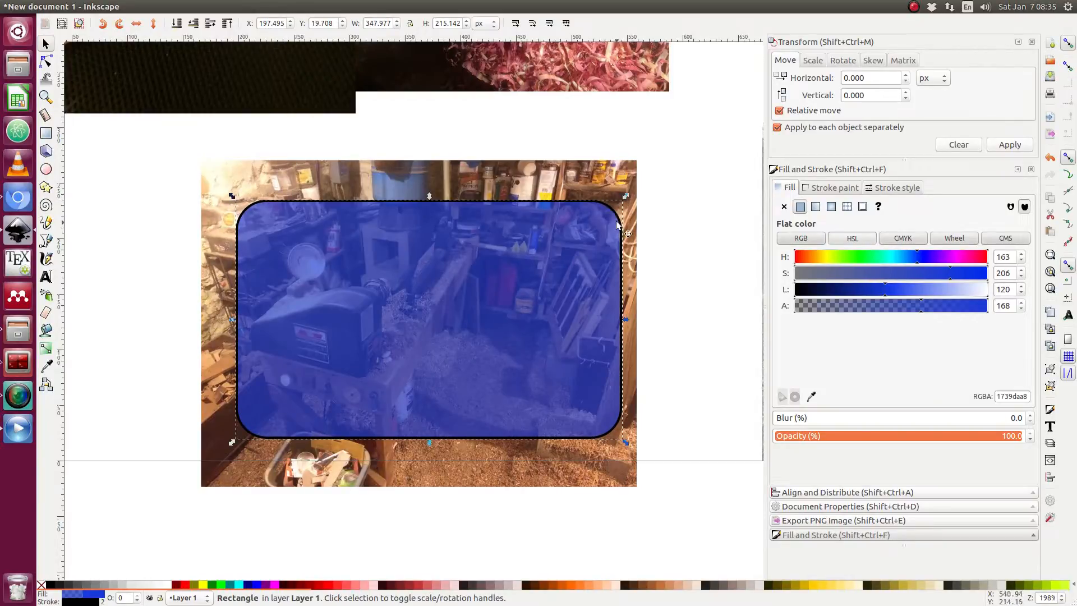
{"action": "left_click_drag", "start_coordinate": [625, 196], "coordinate": [374, 208]}
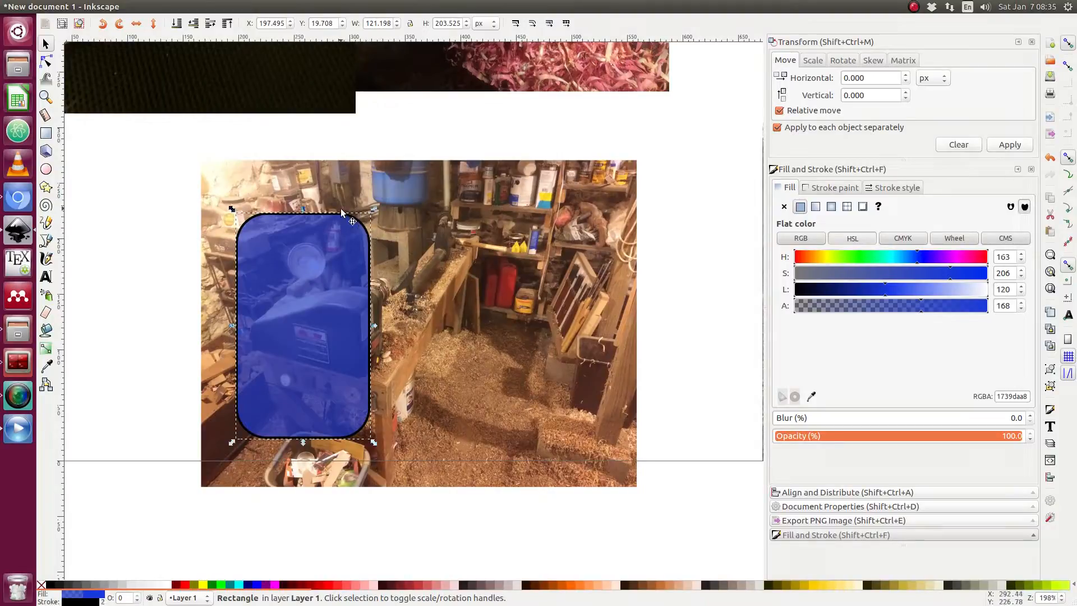
{"action": "left_click_drag", "start_coordinate": [373, 210], "coordinate": [625, 213]}
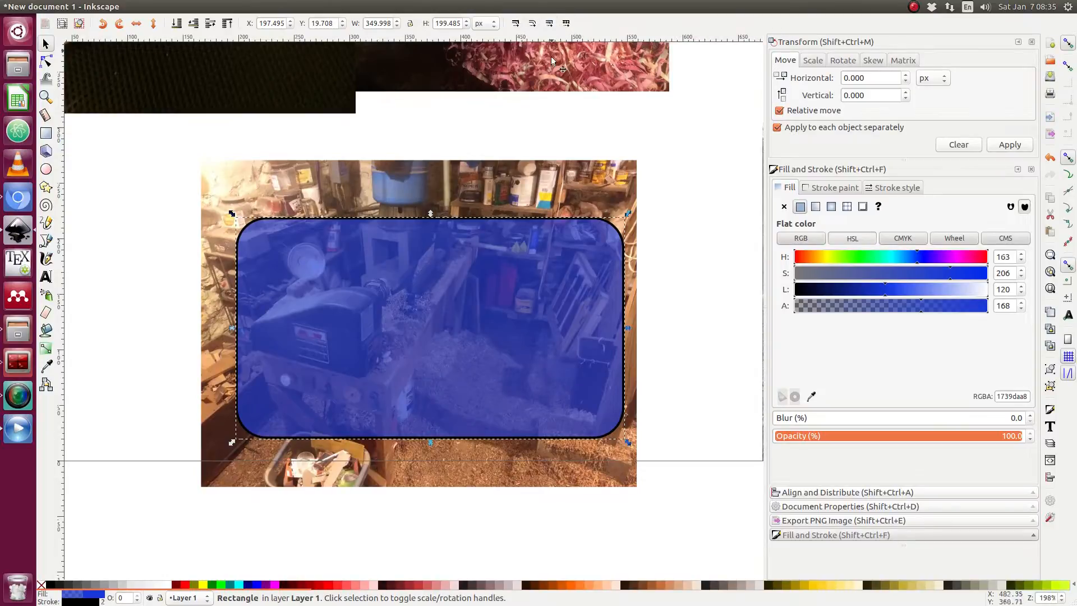
{"action": "left_click", "coordinate": [677, 222]}
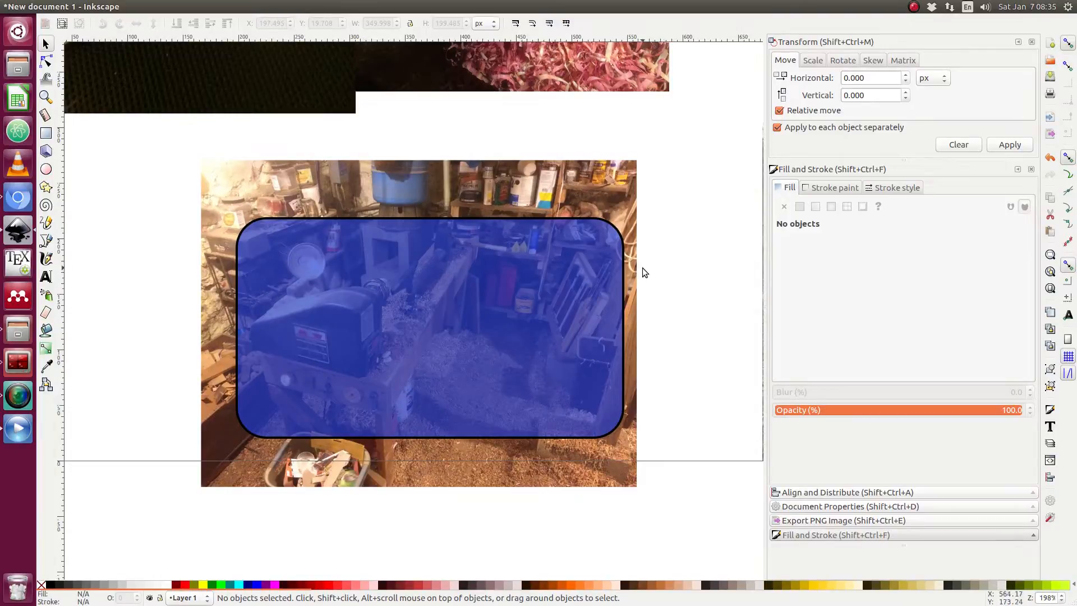
Select the workshop photo together with the rounded rectangle and clip the photo with the rectangle.
{"action": "left_click", "coordinate": [409, 191]}
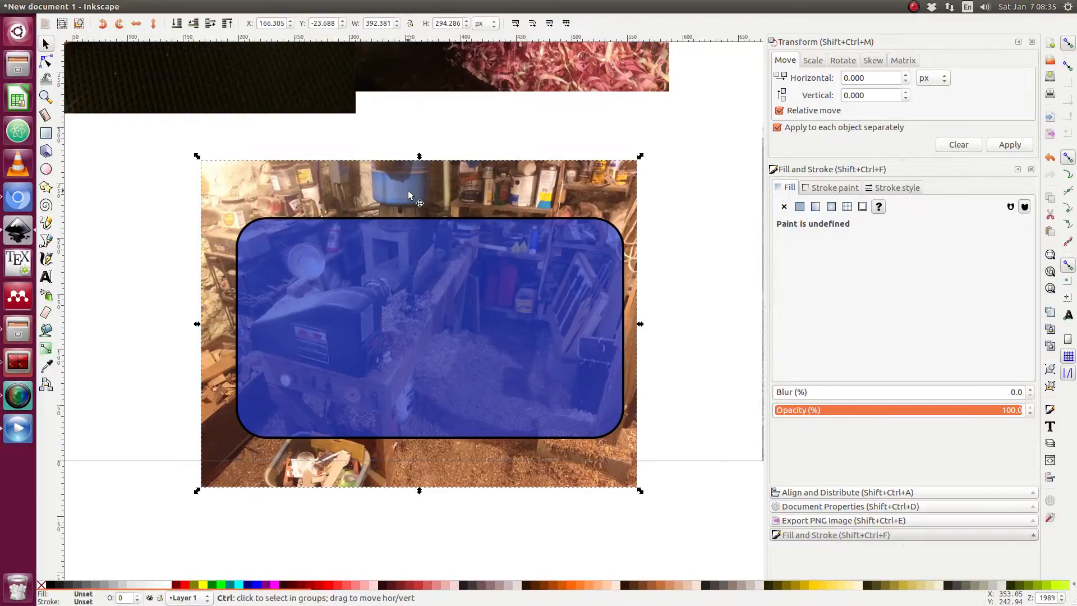
{"action": "left_click", "coordinate": [408, 288], "text": "shift"}
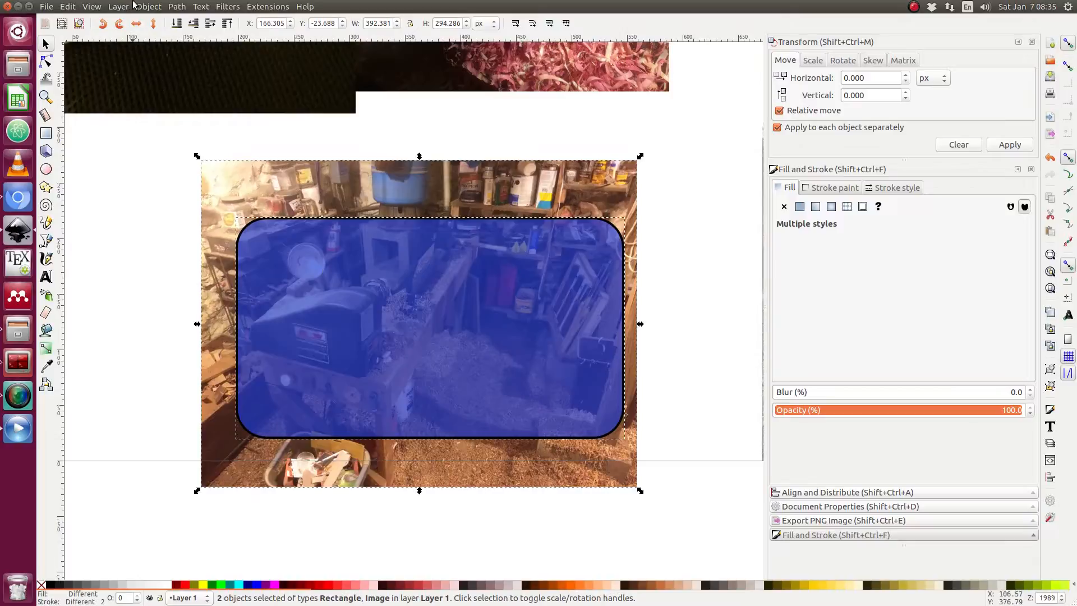
{"action": "left_click", "coordinate": [148, 7]}
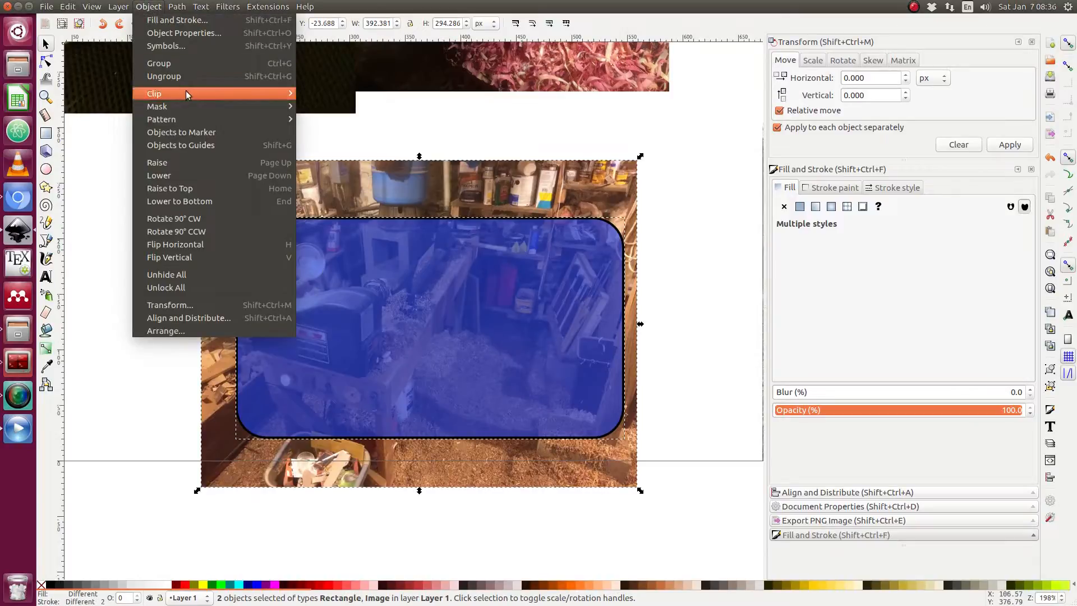
{"action": "mouse_move", "coordinate": [188, 93]}
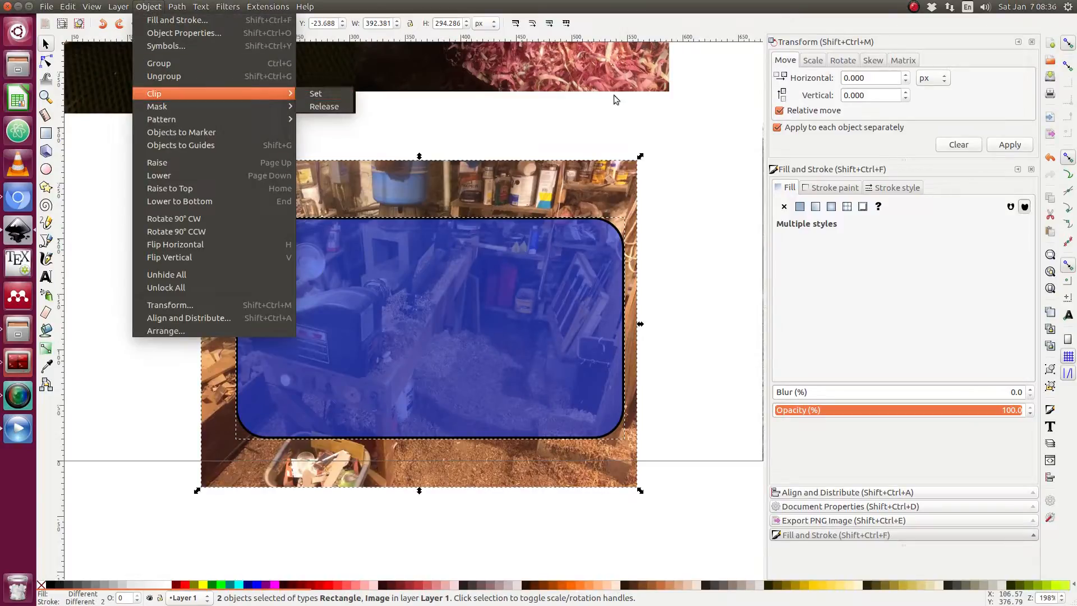
{"action": "left_click", "coordinate": [729, 137]}
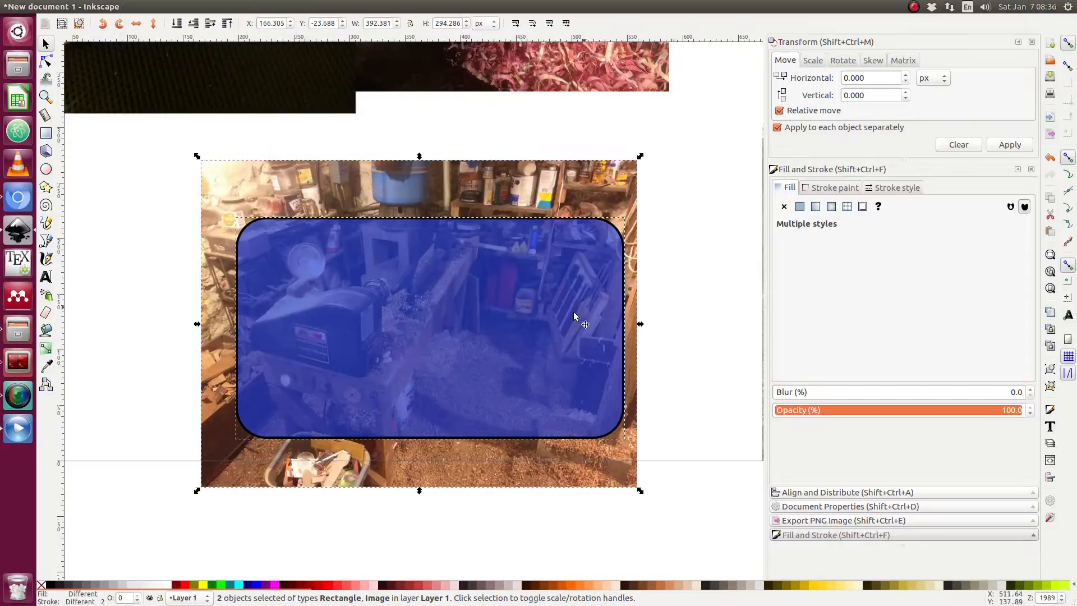
{"action": "right_click", "coordinate": [422, 331]}
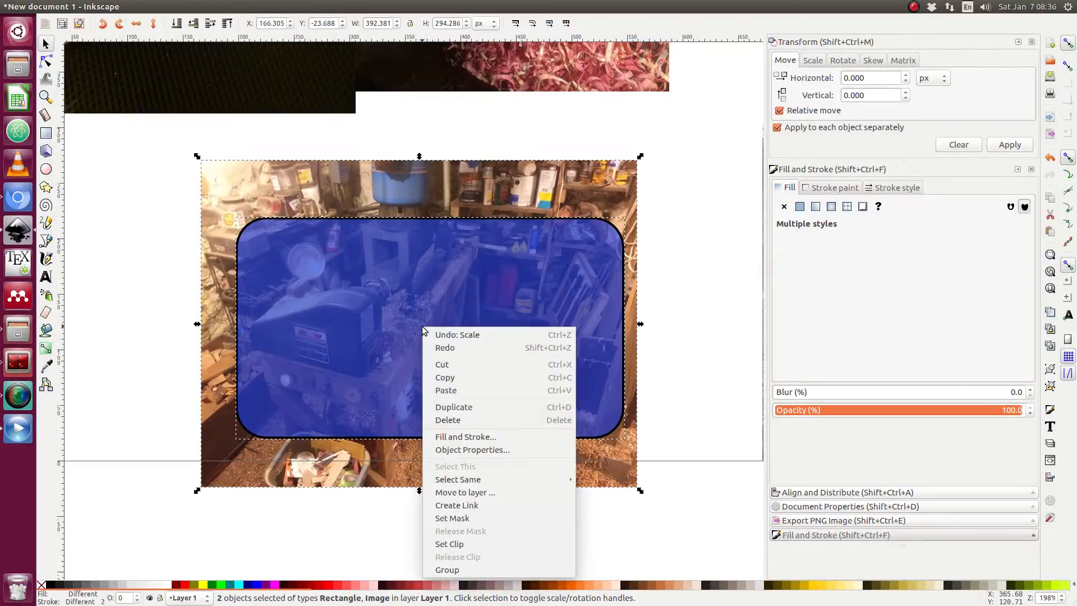
{"action": "left_click", "coordinate": [453, 544]}
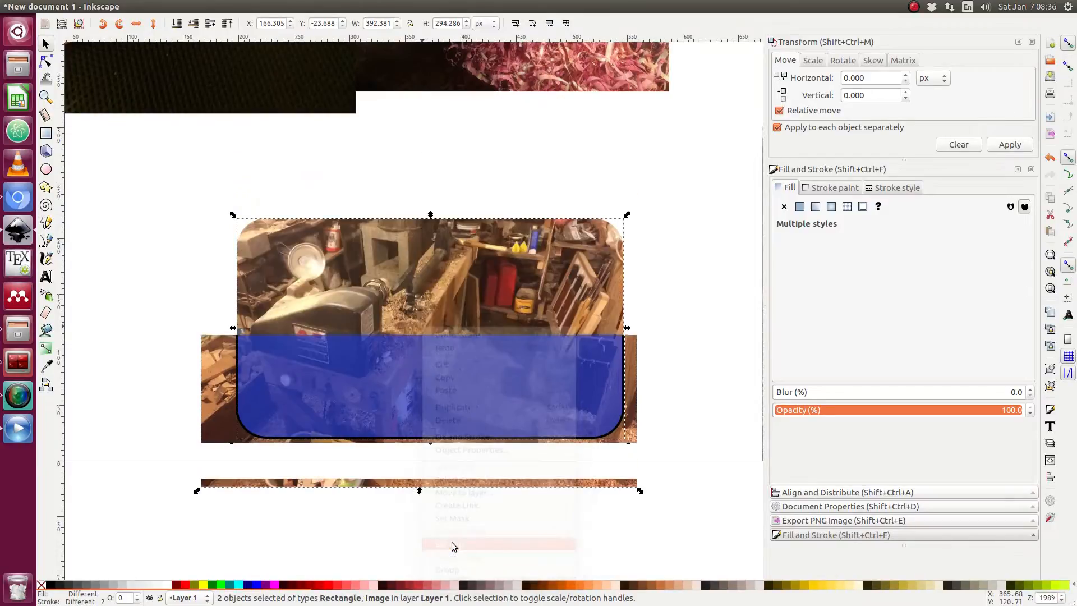
{"action": "left_click", "coordinate": [676, 298]}
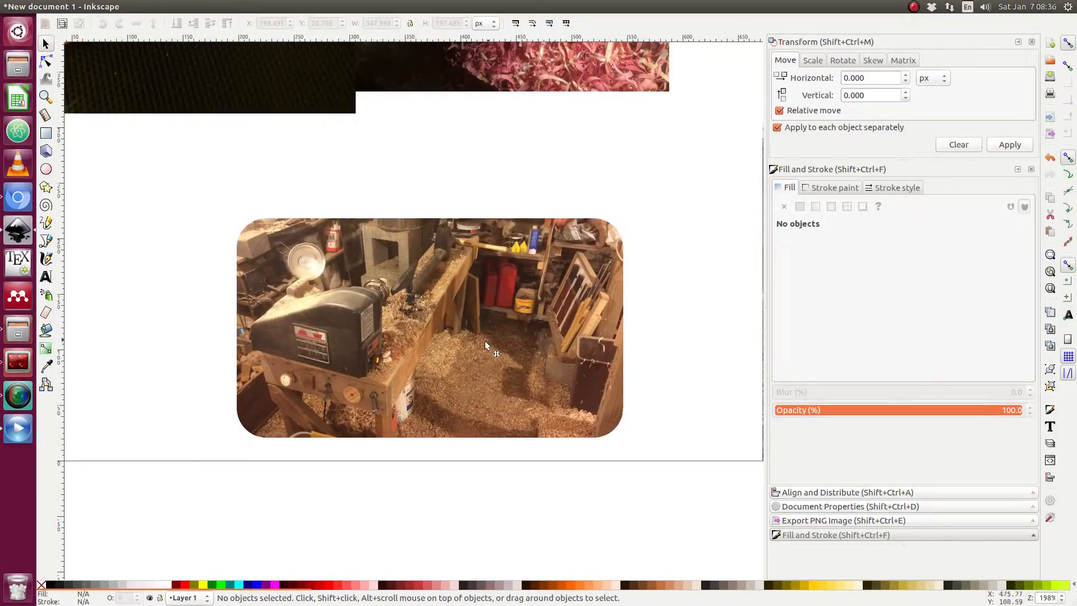
Reposition and resize the clipped workshop photo to about 393 × 223 px, overlapping the photos above it.
{"action": "left_click_drag", "start_coordinate": [463, 328], "coordinate": [458, 299]}
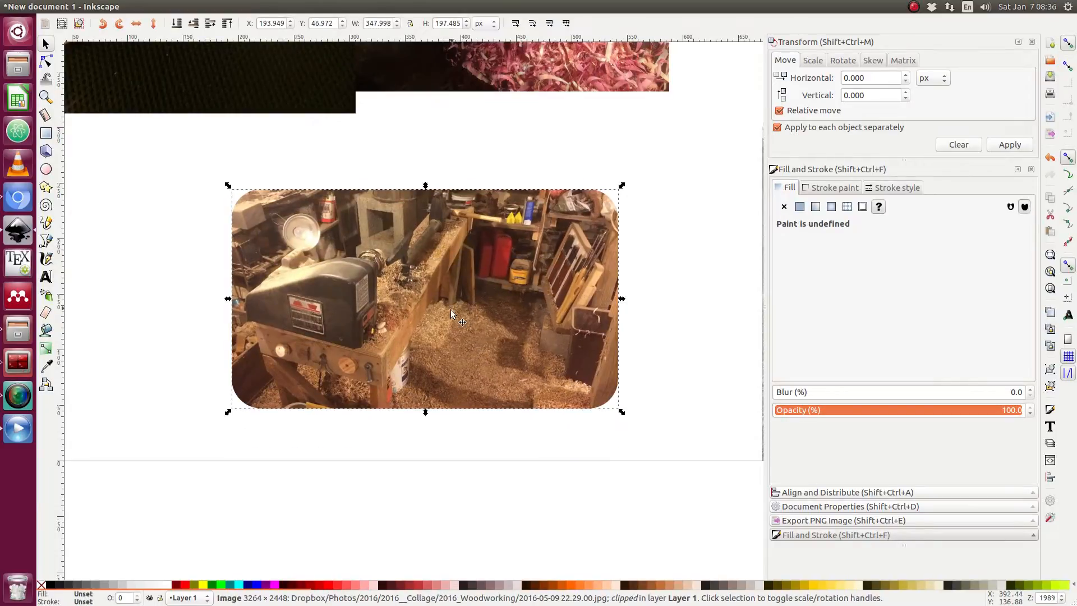
{"action": "left_click", "coordinate": [669, 432]}
{"action": "left_click", "coordinate": [513, 338]}
{"action": "left_click_drag", "start_coordinate": [621, 413], "coordinate": [637, 447]}
{"action": "scroll", "coordinate": [598, 294], "scroll_direction": "down", "scroll_amount": 3}
{"action": "scroll", "coordinate": [598, 294], "scroll_direction": "up", "scroll_amount": 1}
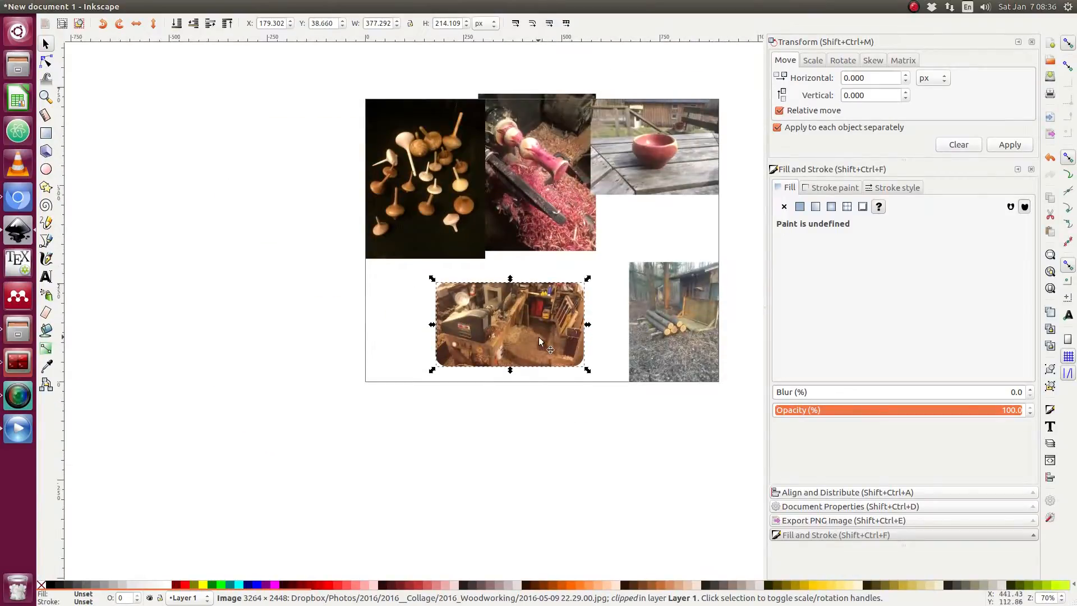
{"action": "left_click_drag", "start_coordinate": [541, 341], "coordinate": [547, 279]}
{"action": "scroll", "coordinate": [542, 226], "scroll_direction": "up", "scroll_amount": 2}
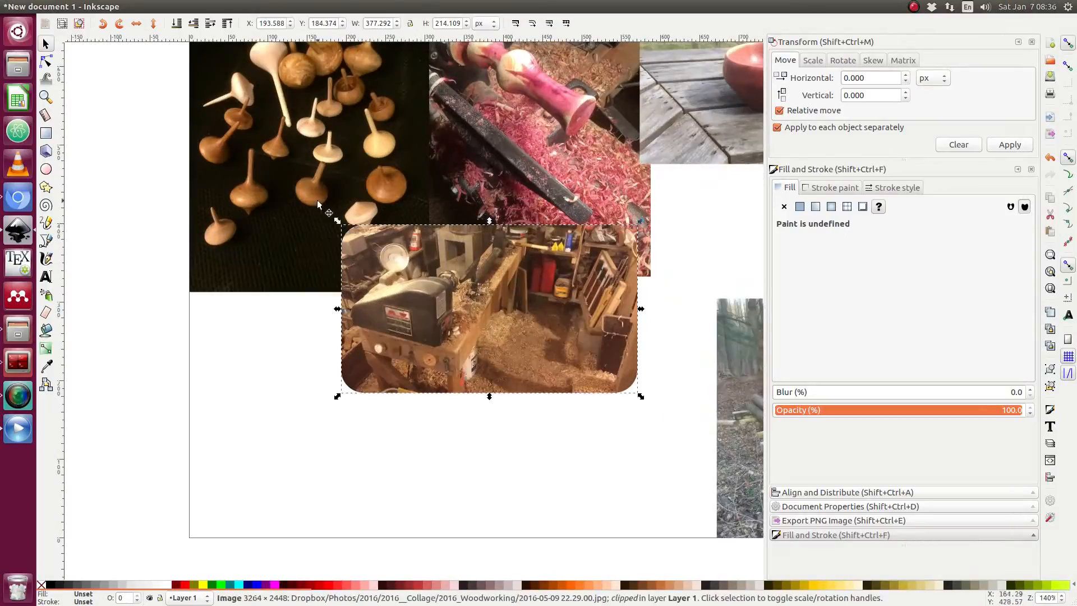
{"action": "left_click_drag", "start_coordinate": [334, 216], "coordinate": [352, 235]}
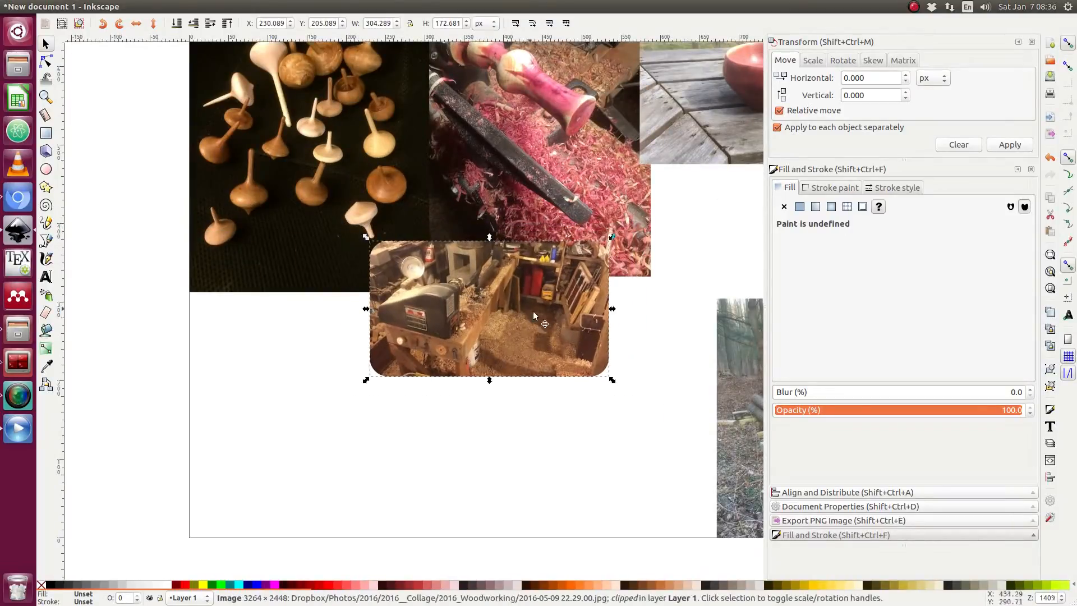
{"action": "left_click_drag", "start_coordinate": [548, 314], "coordinate": [561, 289]}
{"action": "left_click_drag", "start_coordinate": [627, 344], "coordinate": [666, 376]}
{"action": "left_click_drag", "start_coordinate": [579, 325], "coordinate": [561, 311]}
{"action": "left_click", "coordinate": [599, 433]}
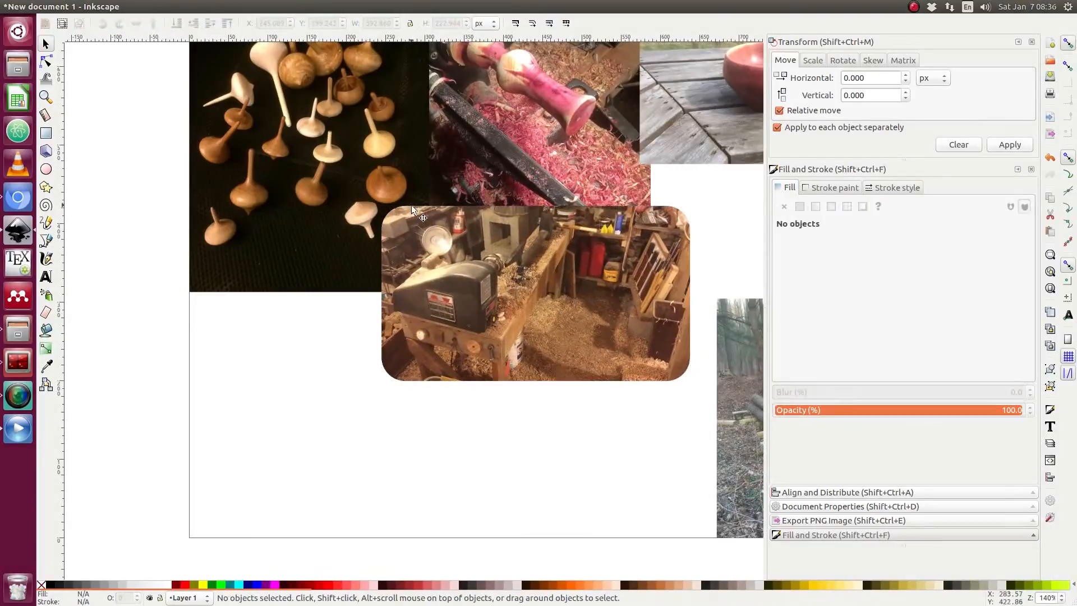
Import the plane-shavings photo by dropping it onto the canvas as a linked image.
{"action": "scroll", "coordinate": [589, 342], "scroll_direction": "down", "scroll_amount": 3}
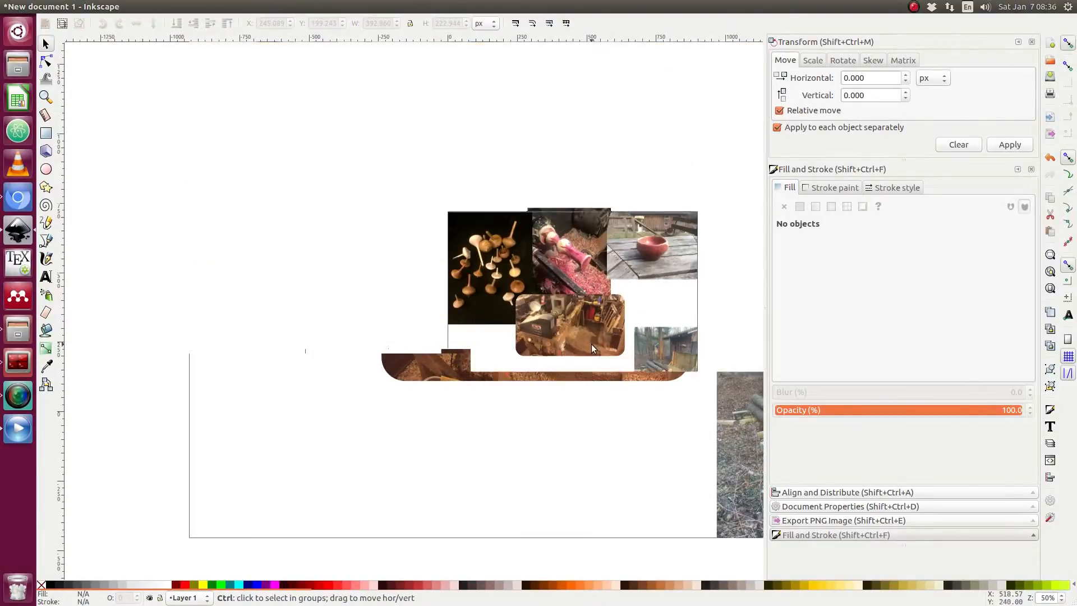
{"action": "scroll", "coordinate": [607, 308], "scroll_direction": "right", "scroll_amount": 4}
{"action": "scroll", "coordinate": [587, 304], "scroll_direction": "up", "scroll_amount": 1}
{"action": "scroll", "coordinate": [527, 298], "scroll_direction": "up", "scroll_amount": 1}
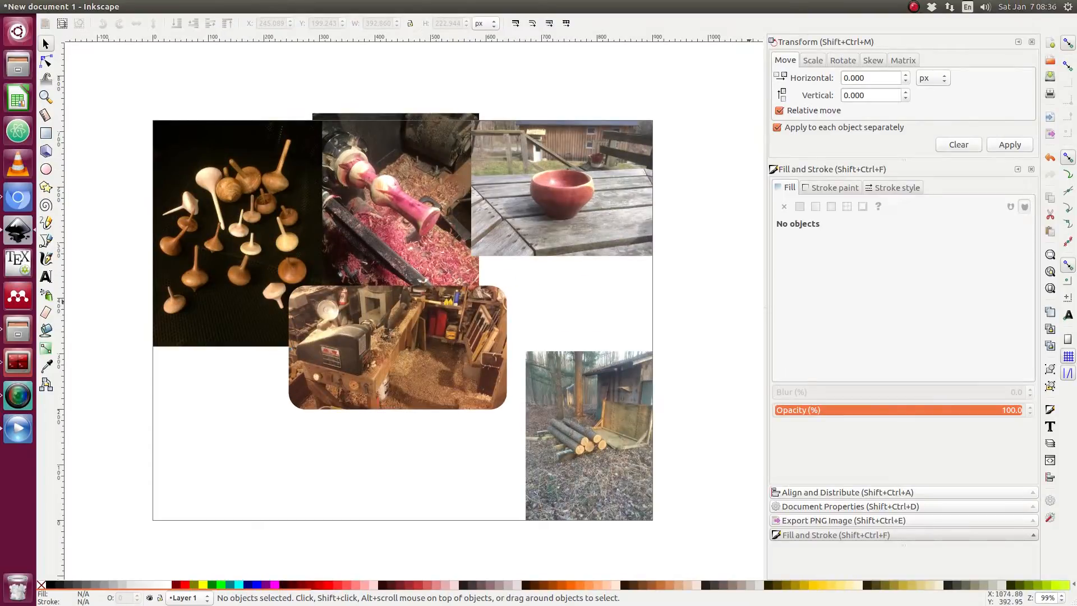
{"action": "key", "text": "alt+Tab"}
{"action": "left_click_drag", "start_coordinate": [1076, 413], "coordinate": [339, 364]}
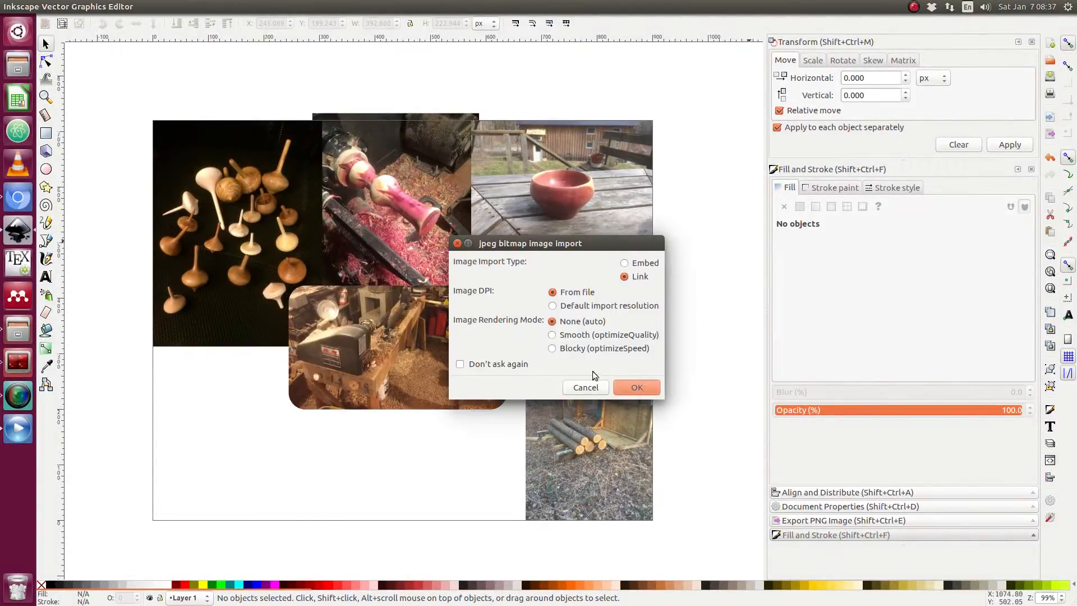
{"action": "left_click", "coordinate": [635, 388]}
Scale the plane-shavings photo down to about 234 × 175 px and place it near the page's lower left.
{"action": "scroll", "coordinate": [496, 365], "scroll_direction": "down", "scroll_amount": 4}
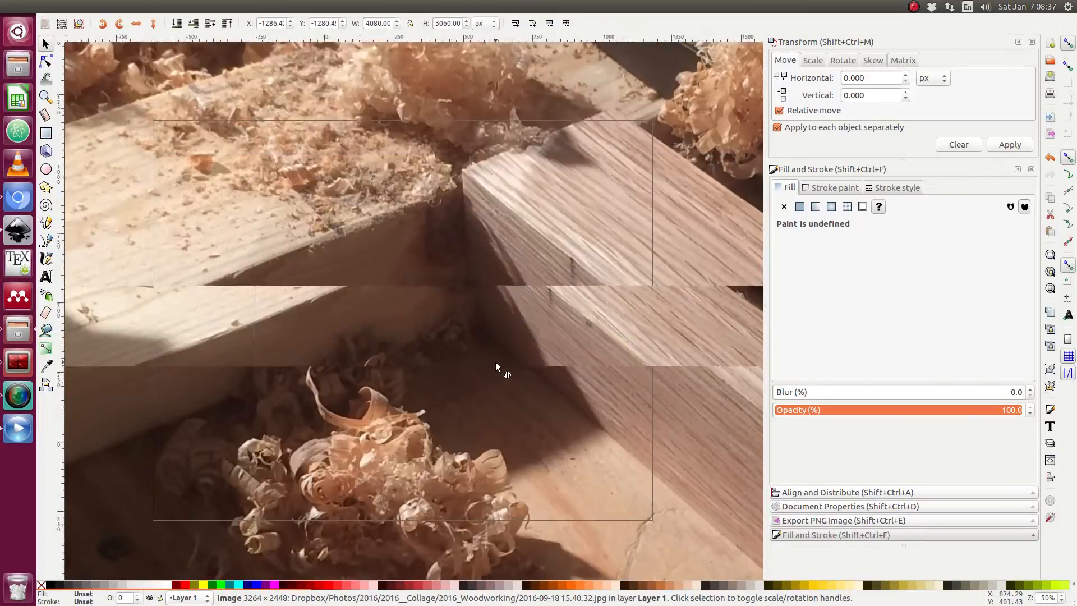
{"action": "scroll", "coordinate": [525, 339], "scroll_direction": "down", "scroll_amount": 3}
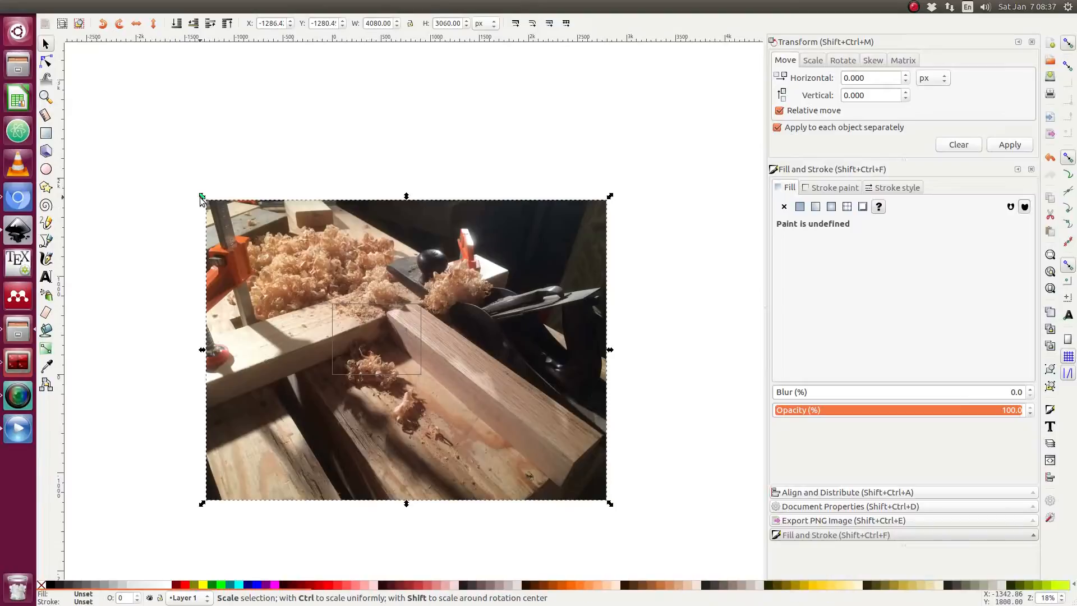
{"action": "left_click_drag", "start_coordinate": [200, 196], "coordinate": [355, 352]}
{"action": "scroll", "coordinate": [355, 352], "scroll_direction": "up", "scroll_amount": 2}
{"action": "scroll", "coordinate": [354, 352], "scroll_direction": "up", "scroll_amount": 1}
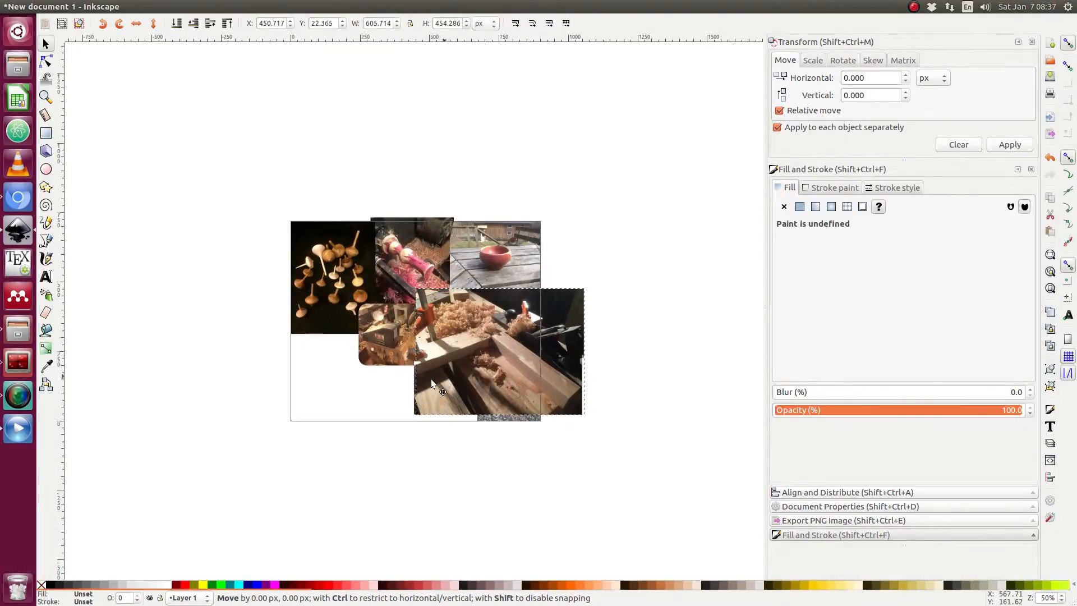
{"action": "left_click_drag", "start_coordinate": [431, 379], "coordinate": [282, 417]}
{"action": "left_click_drag", "start_coordinate": [437, 322], "coordinate": [385, 350]}
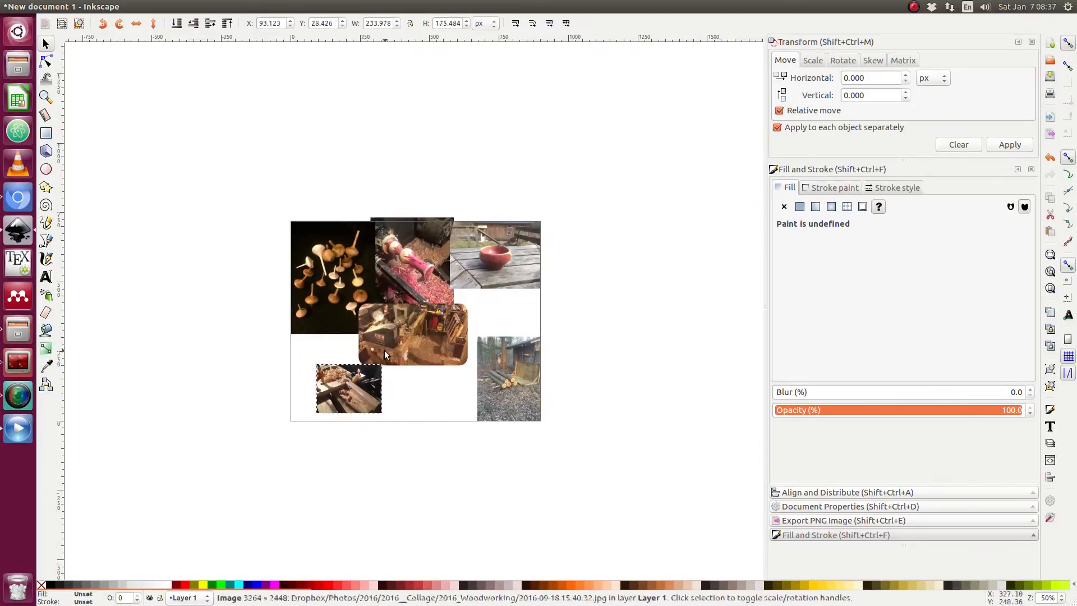
{"action": "left_click", "coordinate": [293, 394]}
Align the plane-shavings photo to the page's left and bottom edges.
{"action": "scroll", "coordinate": [325, 362], "scroll_direction": "up", "scroll_amount": 2}
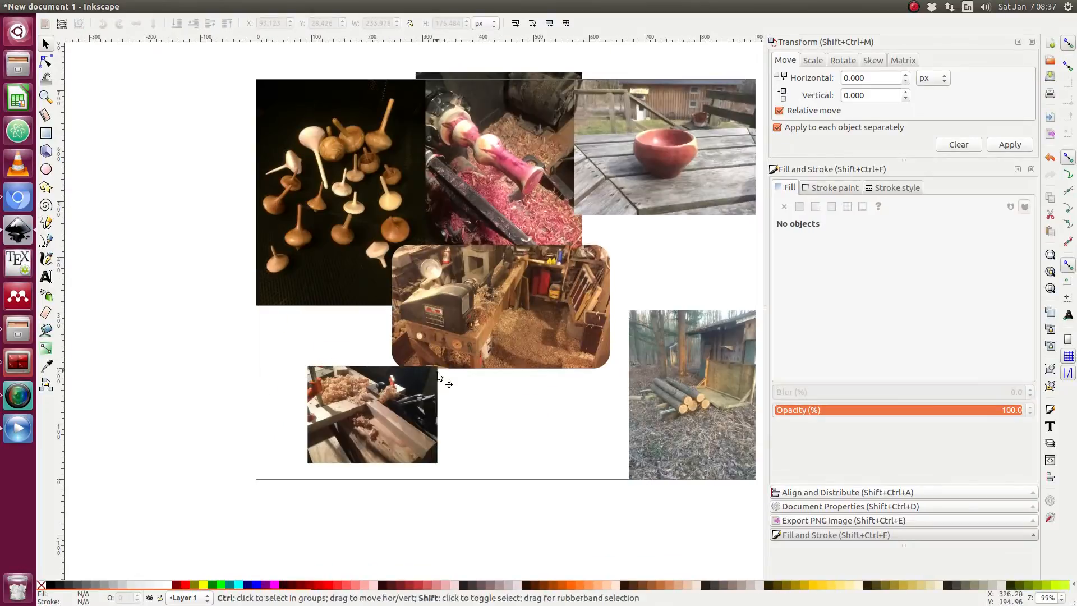
{"action": "key", "text": "ctrl+shift+a"}
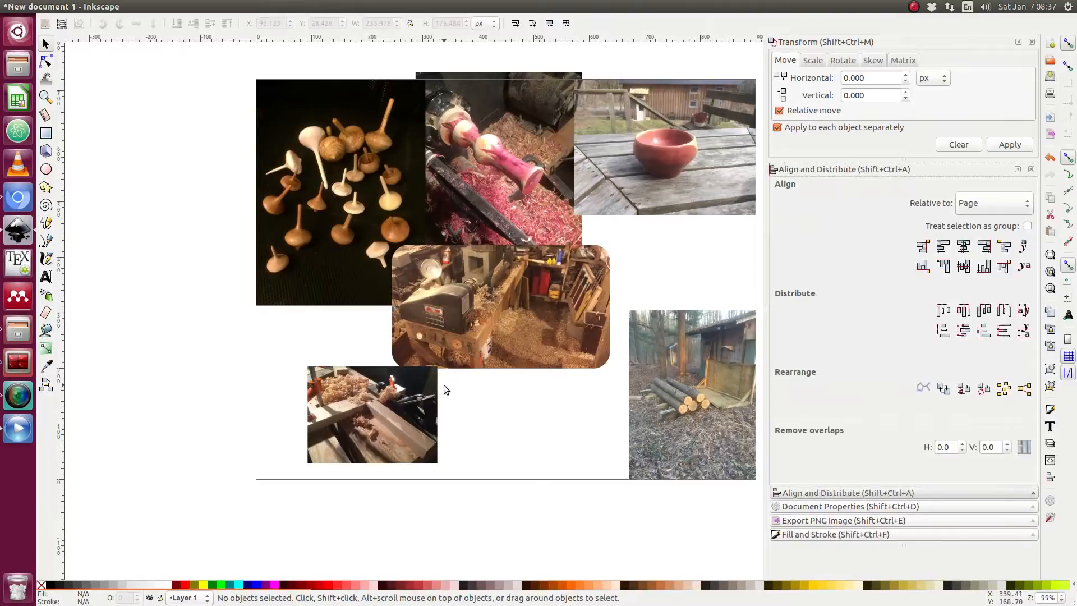
{"action": "left_click", "coordinate": [381, 422]}
{"action": "left_click", "coordinate": [951, 251]}
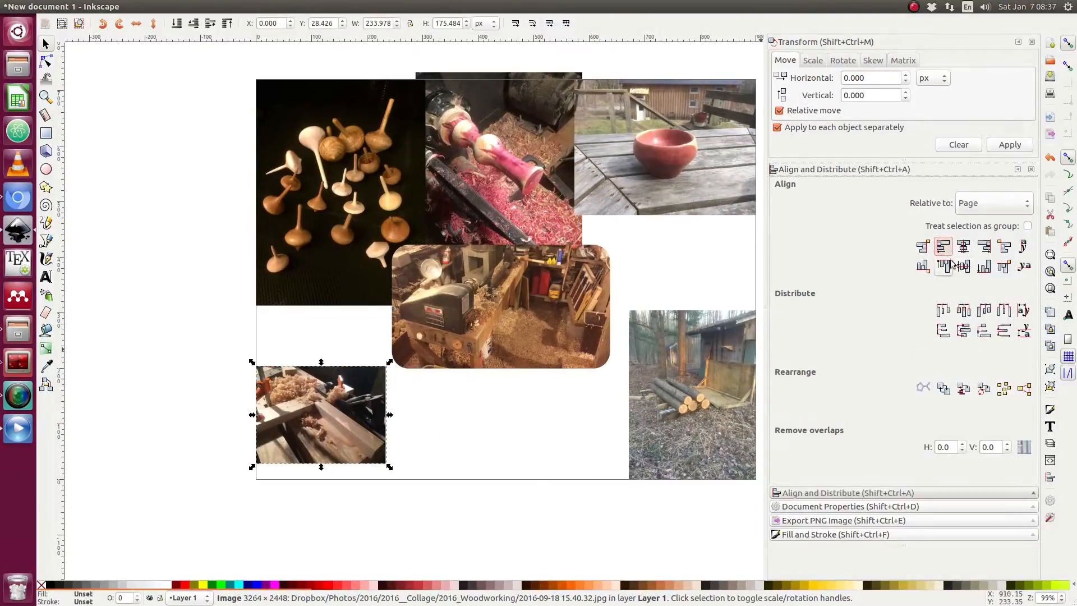
{"action": "left_click", "coordinate": [987, 270]}
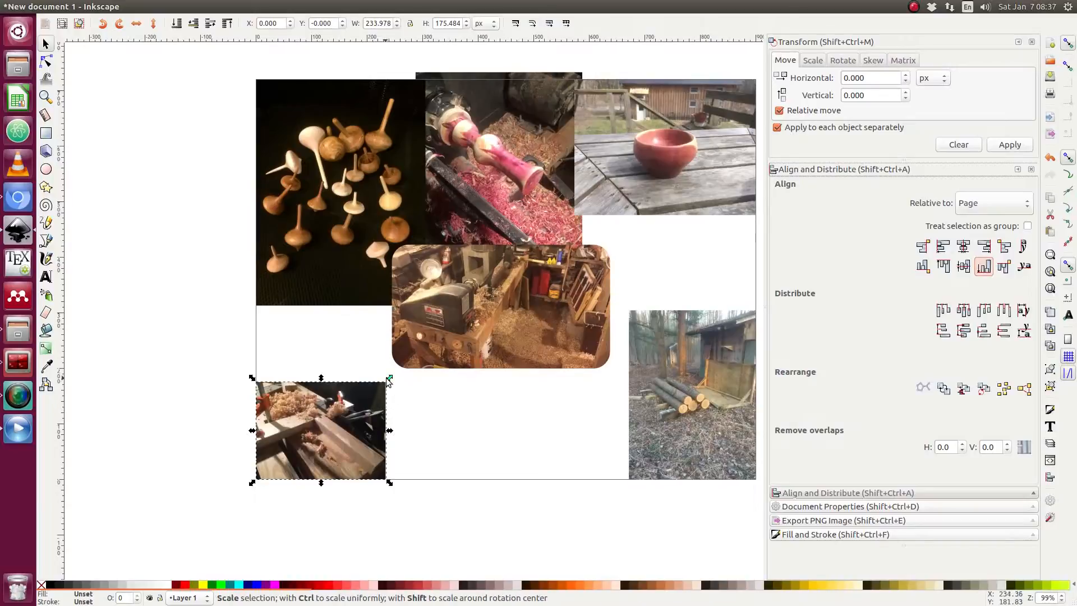
Enlarge the plane-shavings photo one step to about 262 × 197 px and realign it to the page's bottom-left corner.
{"action": "key", "text": "greater"}
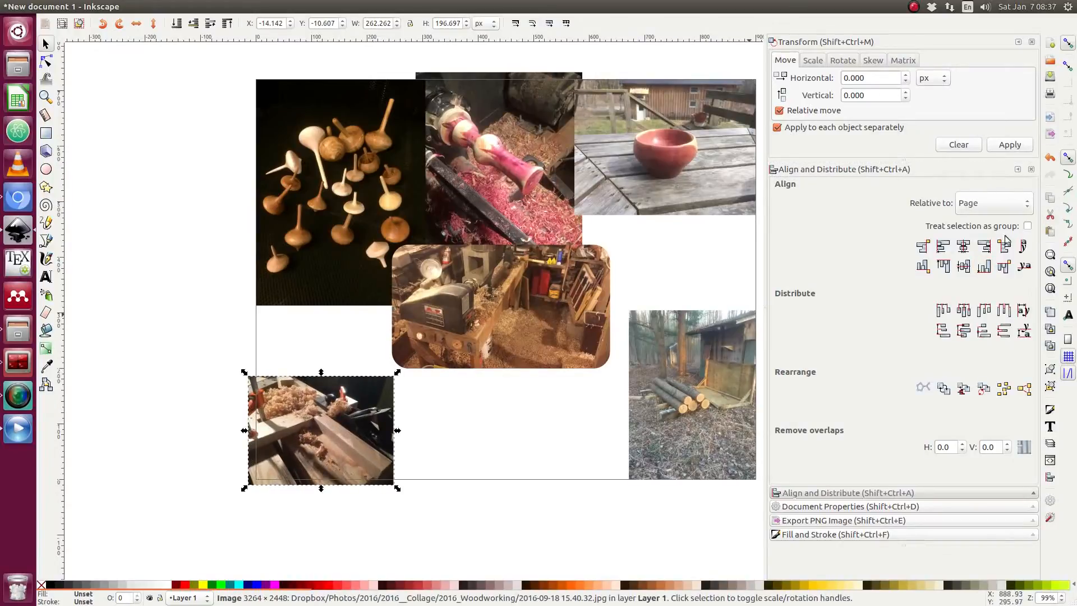
{"action": "left_click", "coordinate": [944, 246]}
{"action": "left_click", "coordinate": [984, 265]}
{"action": "left_click", "coordinate": [461, 437]}
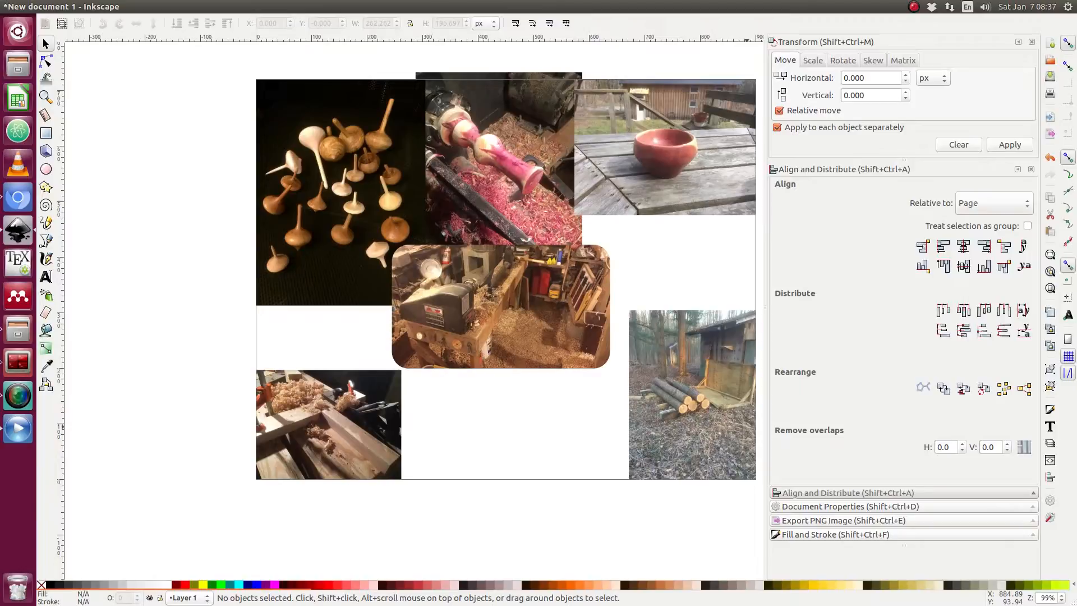
Import the clamped glue-up photo onto the canvas as a linked image.
{"action": "key", "text": "alt+Tab"}
{"action": "left_click_drag", "start_coordinate": [685, 453], "coordinate": [508, 395]}
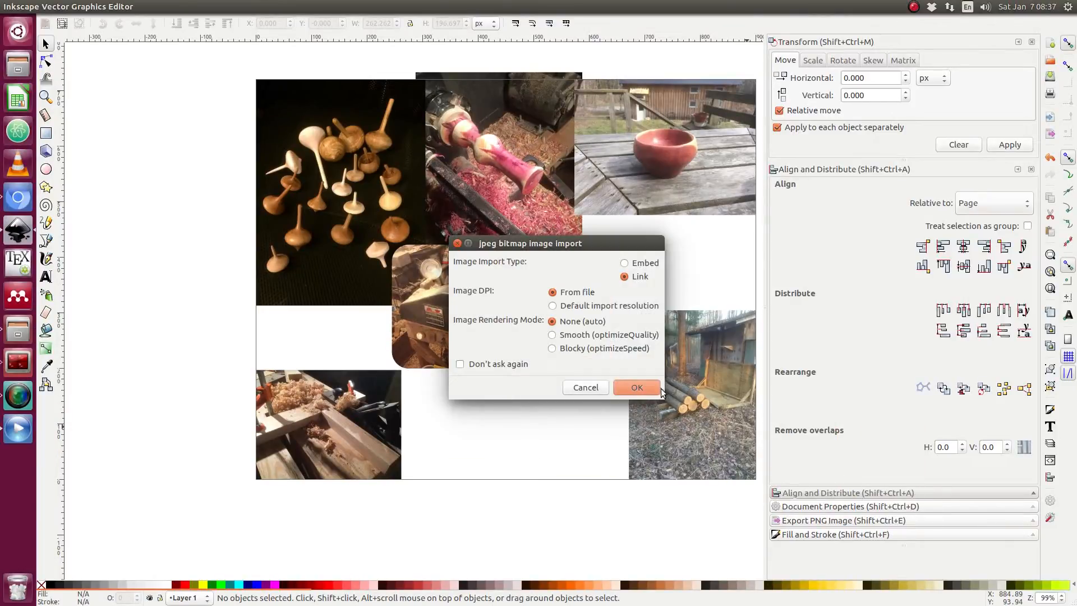
{"action": "left_click", "coordinate": [638, 387]}
Scale the clamped glue-up photo down to about 514 × 386 px.
{"action": "scroll", "coordinate": [534, 316], "scroll_direction": "down", "scroll_amount": 6}
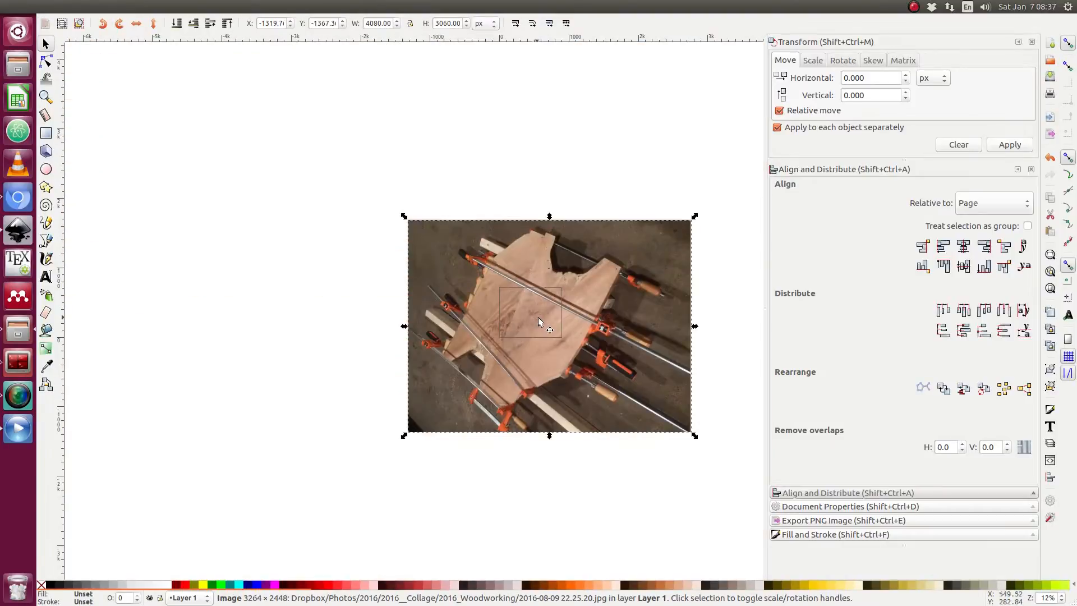
{"action": "scroll", "coordinate": [498, 309], "scroll_direction": "up", "scroll_amount": 1}
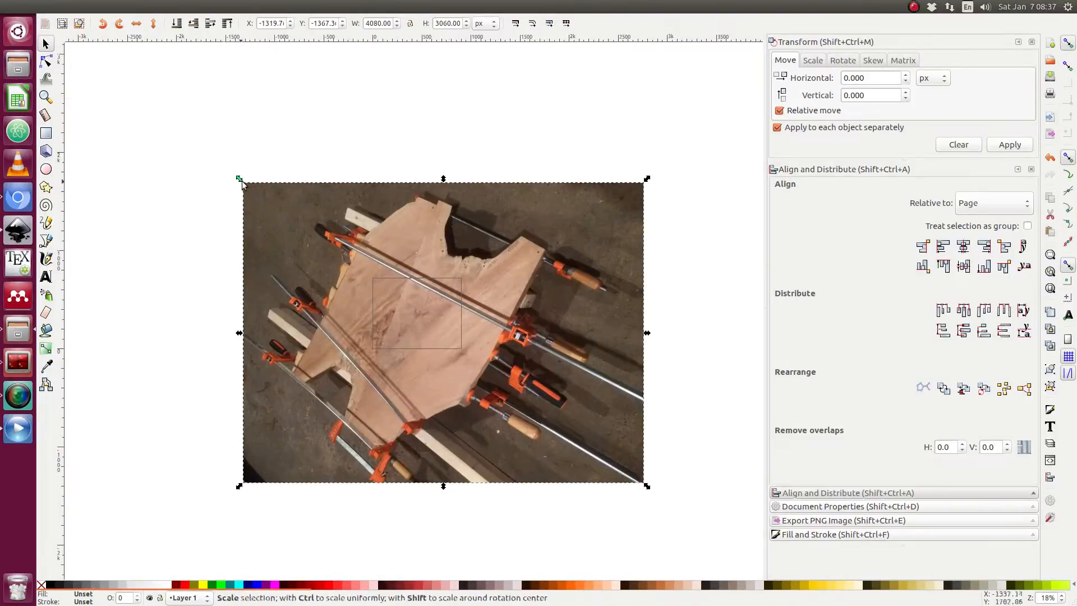
{"action": "left_click_drag", "start_coordinate": [238, 180], "coordinate": [355, 308]}
{"action": "scroll", "coordinate": [448, 335], "scroll_direction": "up", "scroll_amount": 5}
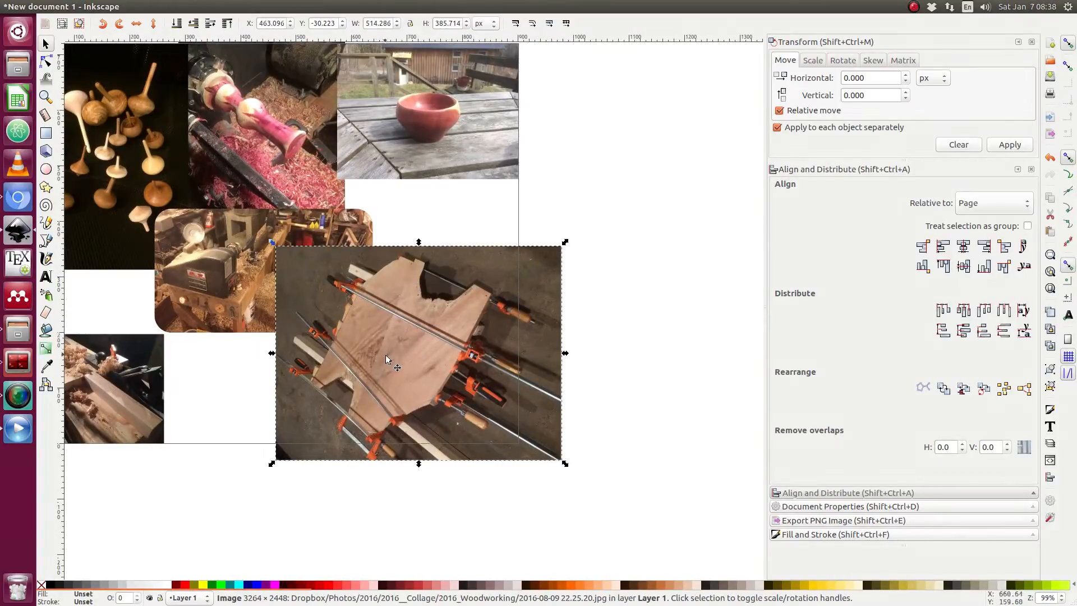
Scale the glue-up photo to about 382 × 287 px and move it to the right side of the page.
{"action": "left_click_drag", "start_coordinate": [518, 305], "coordinate": [555, 338]}
{"action": "left_click_drag", "start_coordinate": [601, 277], "coordinate": [517, 187]}
{"action": "key", "text": "Escape"}
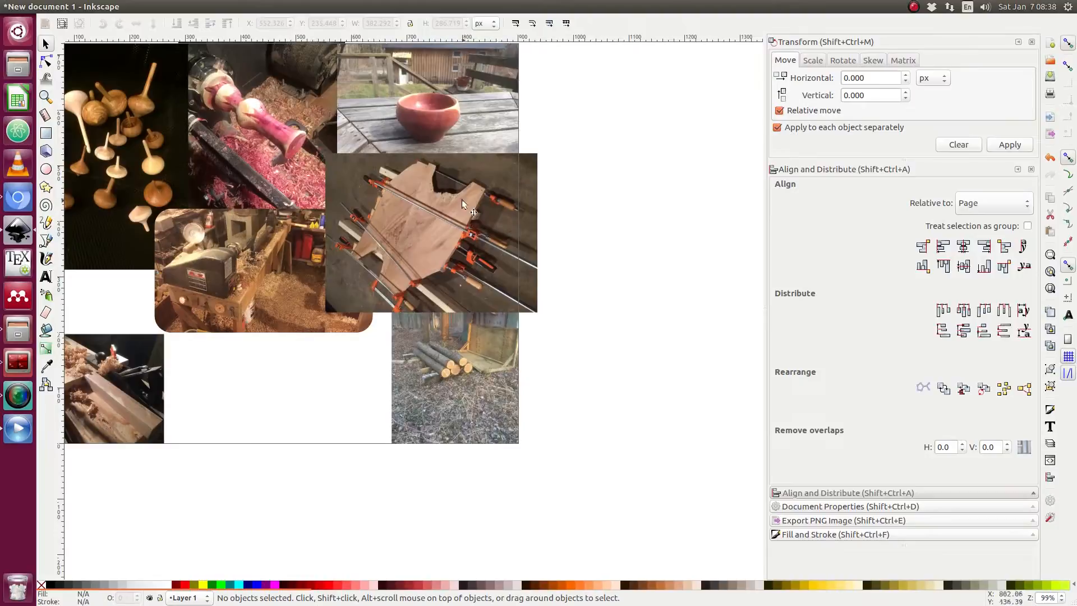
Lower the glue-up photo to the bottom of the stacking order.
{"action": "left_click", "coordinate": [447, 209]}
{"action": "key", "text": "Page_Down"}
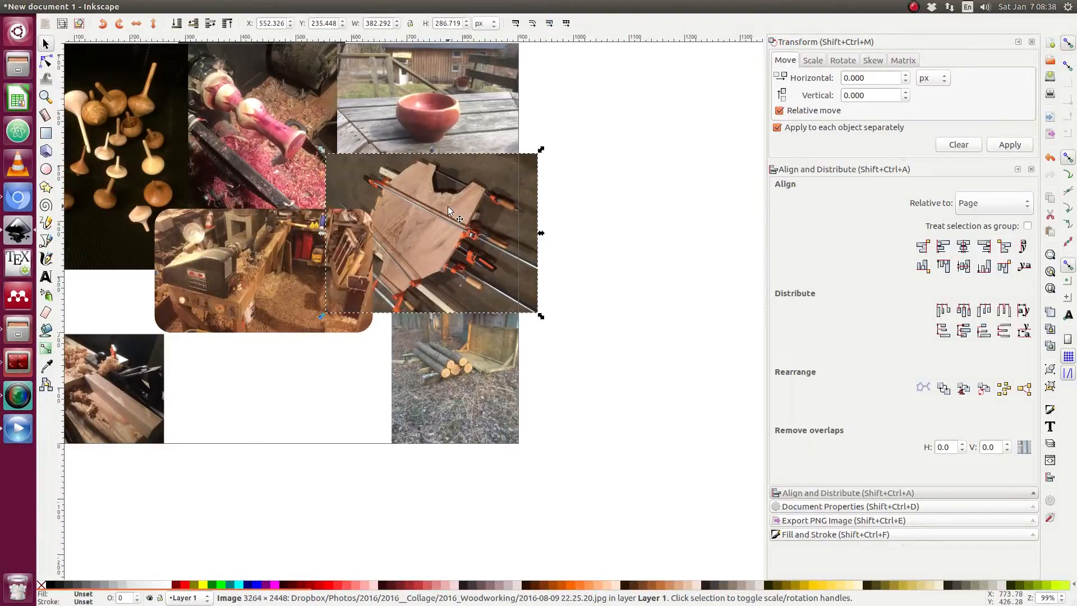
{"action": "key", "text": "Page_Down"}
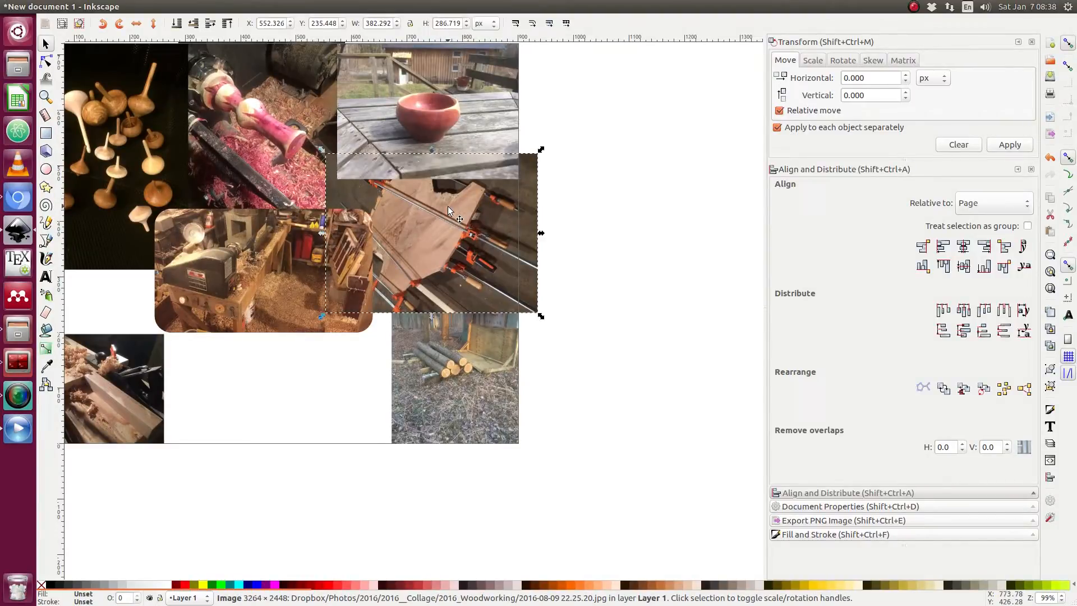
{"action": "key", "text": "Page_Down"}
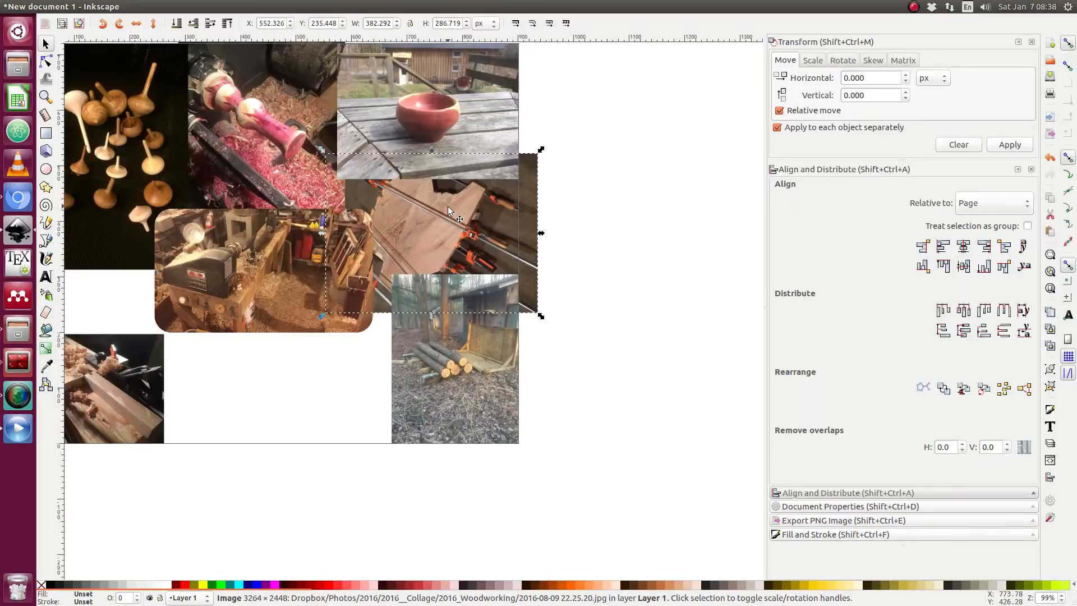
{"action": "key", "text": "Home"}
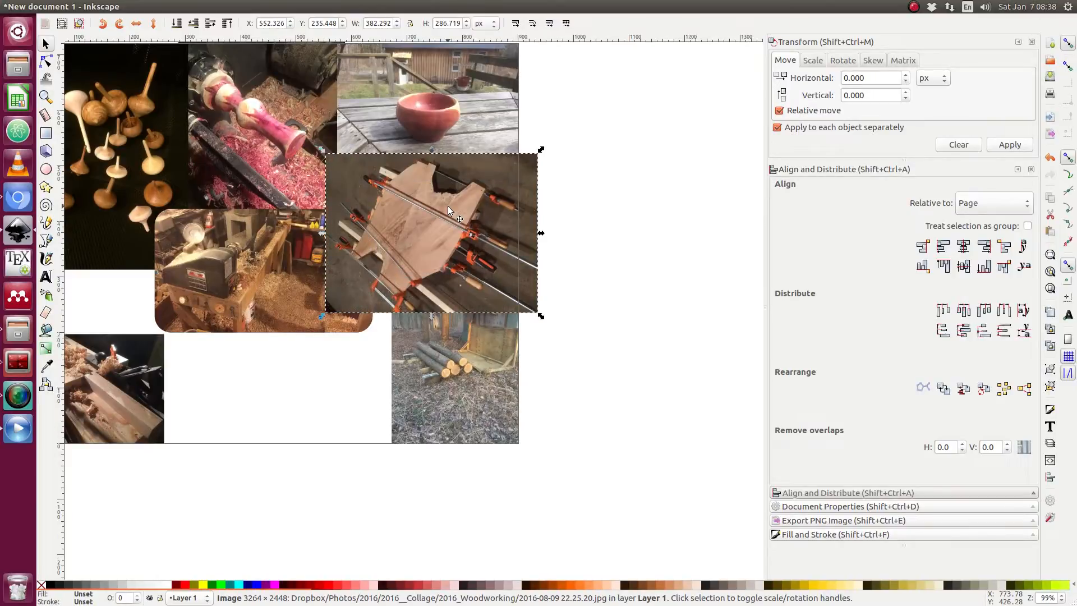
{"action": "key", "text": "End"}
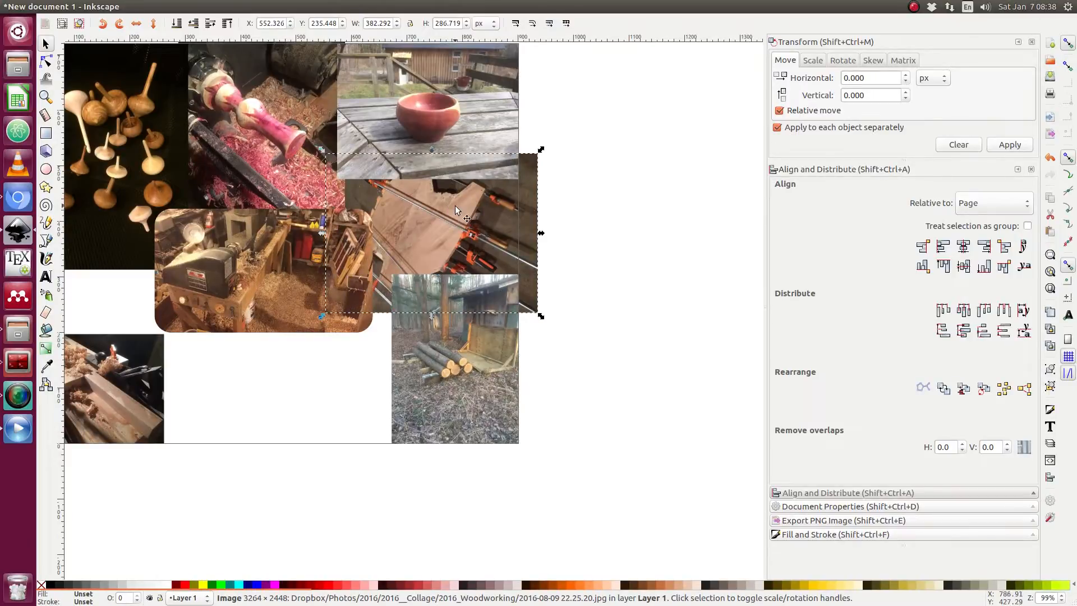
Scale the glue-up photo to about 296 × 222 px and shift it beside the lathe photo.
{"action": "left_click_drag", "start_coordinate": [541, 149], "coordinate": [518, 172]}
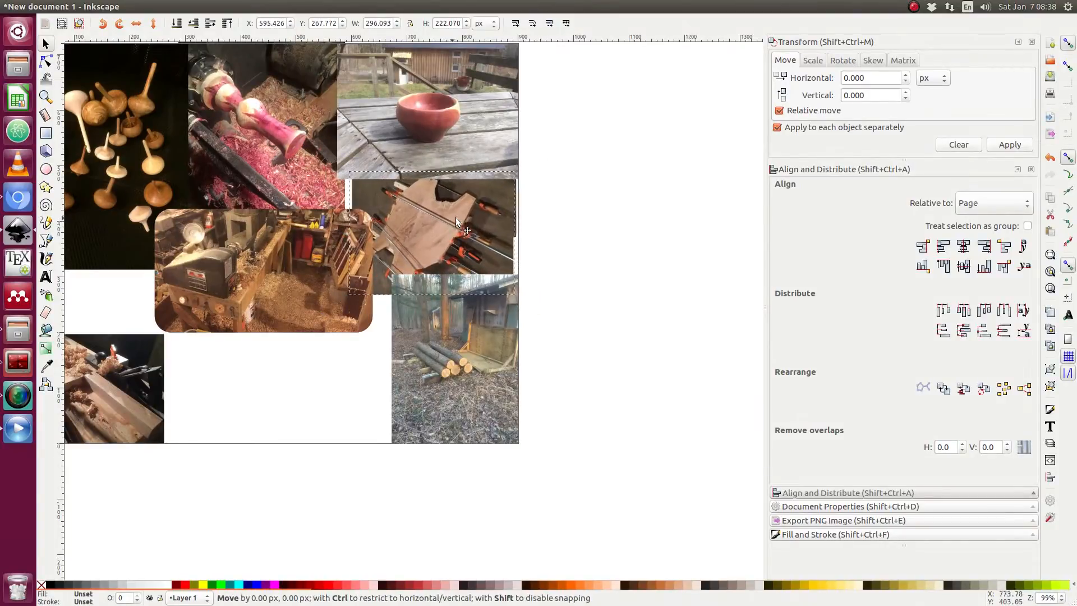
{"action": "left_click_drag", "start_coordinate": [456, 218], "coordinate": [470, 220]}
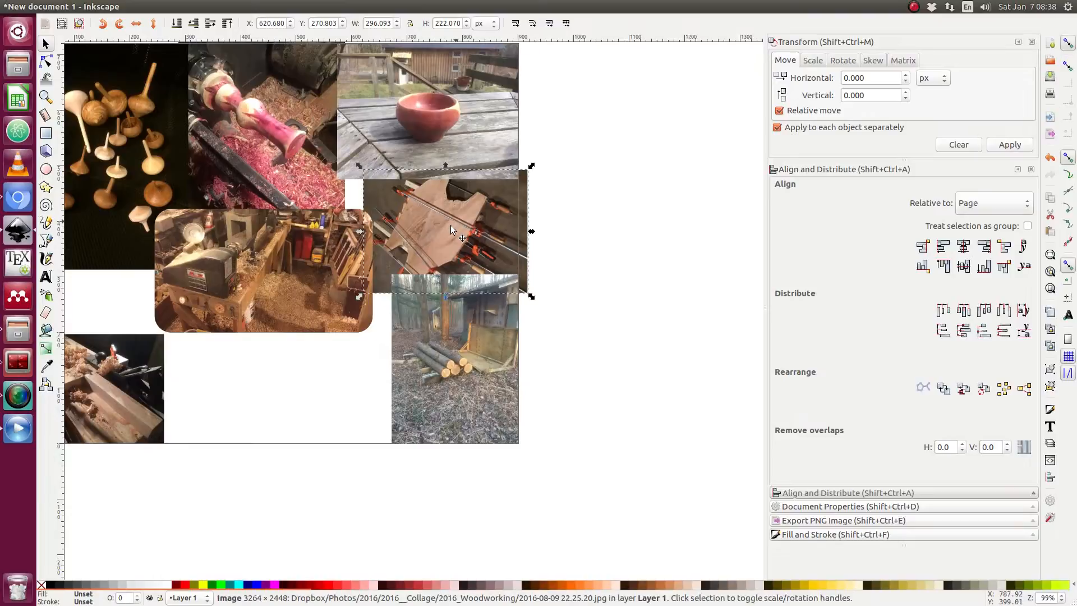
{"action": "scroll", "coordinate": [377, 228], "scroll_direction": "up", "scroll_amount": 1}
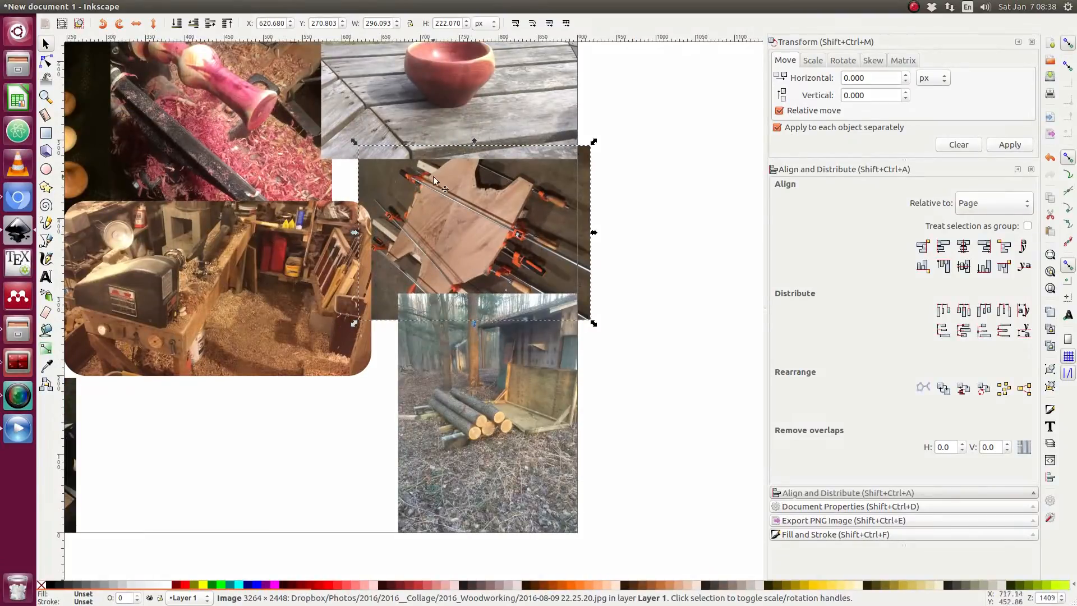
{"action": "mouse_move", "coordinate": [447, 217]}
{"action": "left_mouse_down"}
{"action": "mouse_move", "coordinate": [530, 278]}
{"action": "mouse_move", "coordinate": [459, 224]}
{"action": "left_mouse_up"}
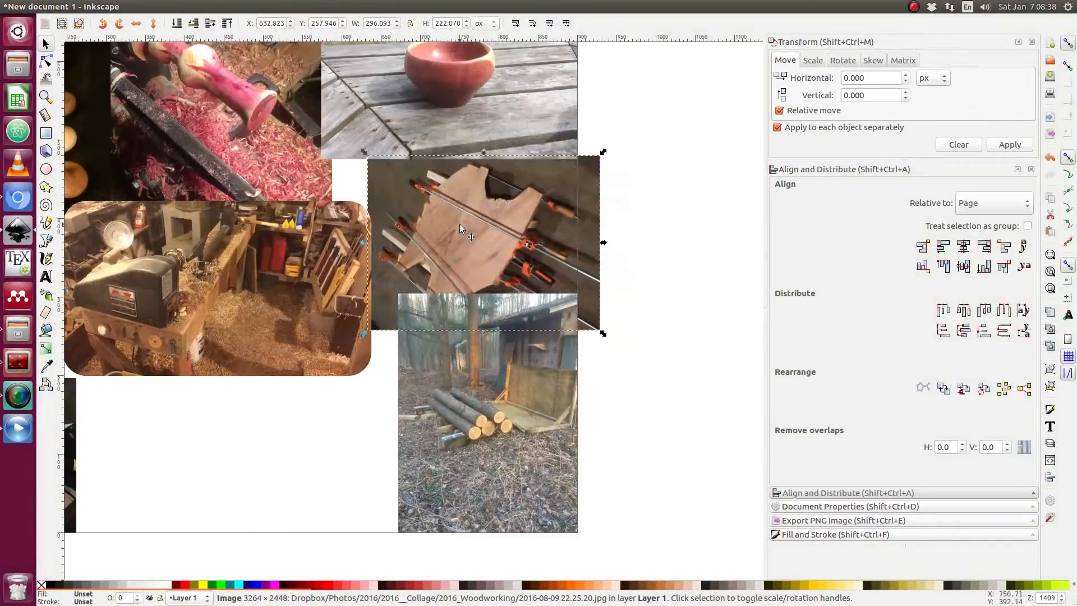
Enlarge the glue-up photo to about 460 × 345 px and draw a rounded rectangle about 427 × 324 px over it.
{"action": "left_click_drag", "start_coordinate": [366, 155], "coordinate": [267, 105]}
{"action": "left_click", "coordinate": [699, 160]}
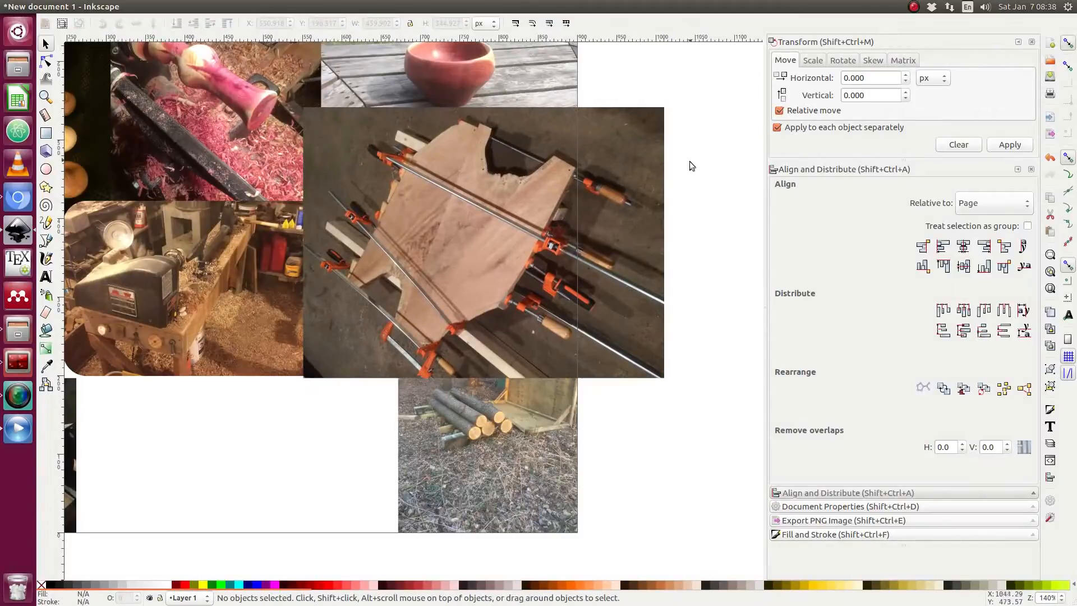
{"action": "left_click", "coordinate": [46, 133]}
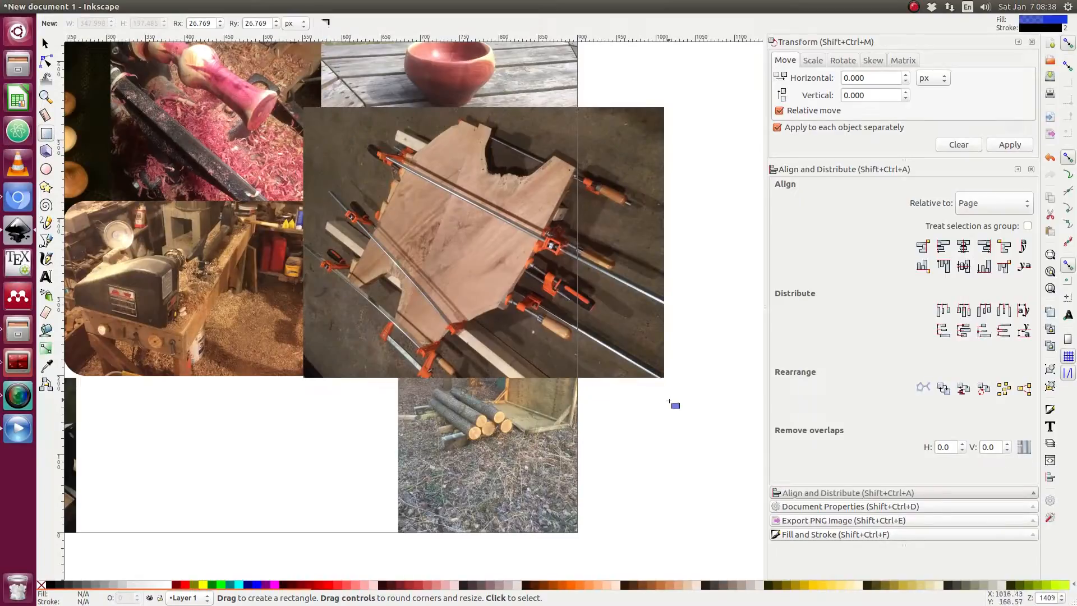
{"action": "left_click_drag", "start_coordinate": [650, 368], "coordinate": [313, 114]}
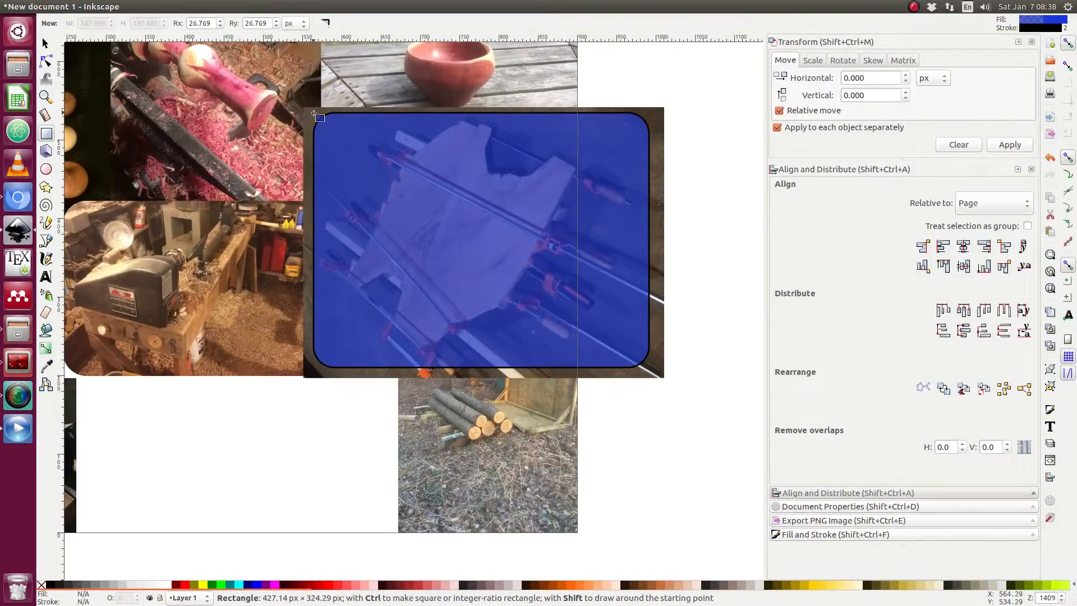
{"action": "left_click_drag", "start_coordinate": [314, 113], "coordinate": [314, 114]}
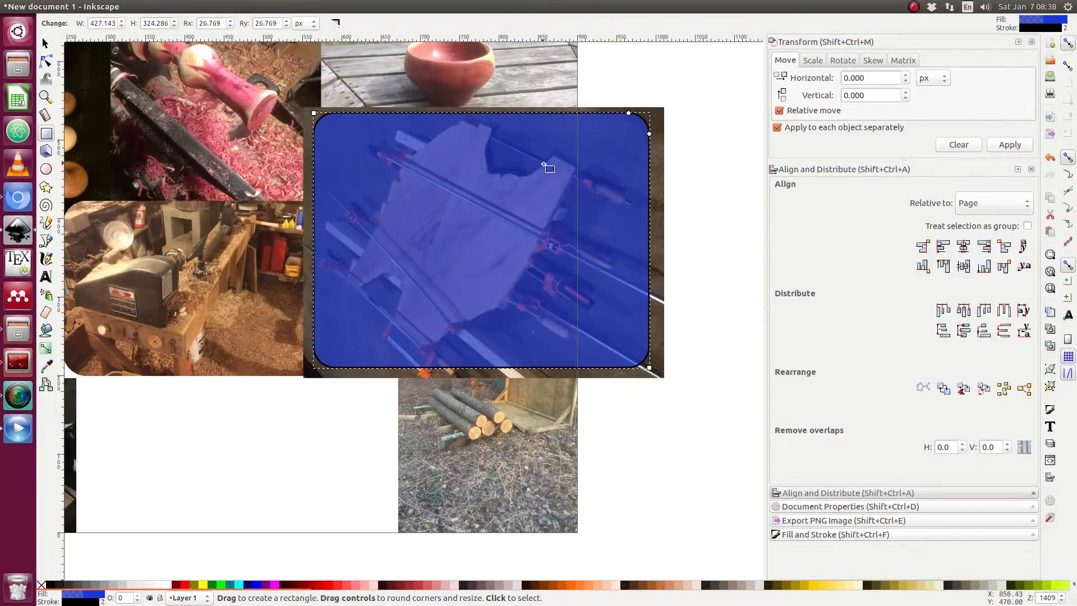
{"action": "key", "text": "Escape"}
{"action": "key", "text": "s"}
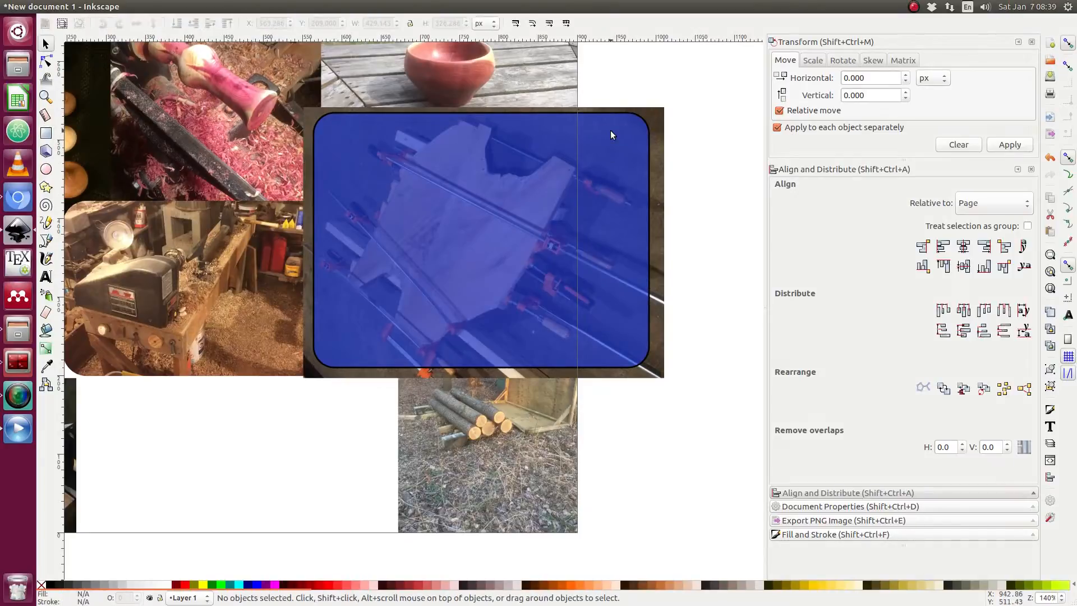
Select the rounded rectangle and glue-up photo together and clip the photo to the rectangle.
{"action": "left_click", "coordinate": [655, 116]}
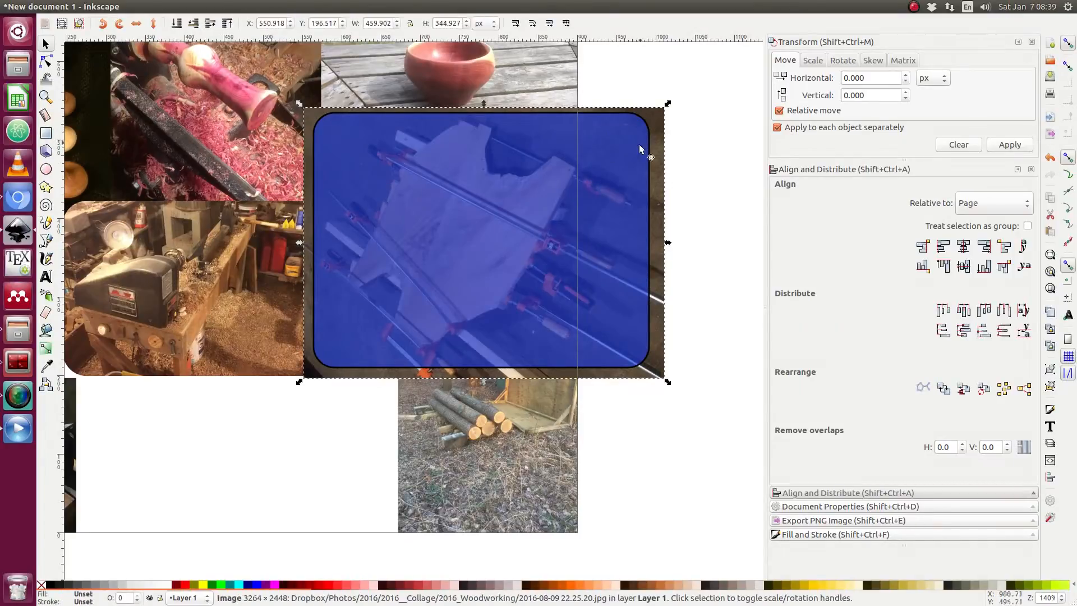
{"action": "left_click", "coordinate": [611, 163], "text": "shift"}
{"action": "right_click", "coordinate": [609, 159]}
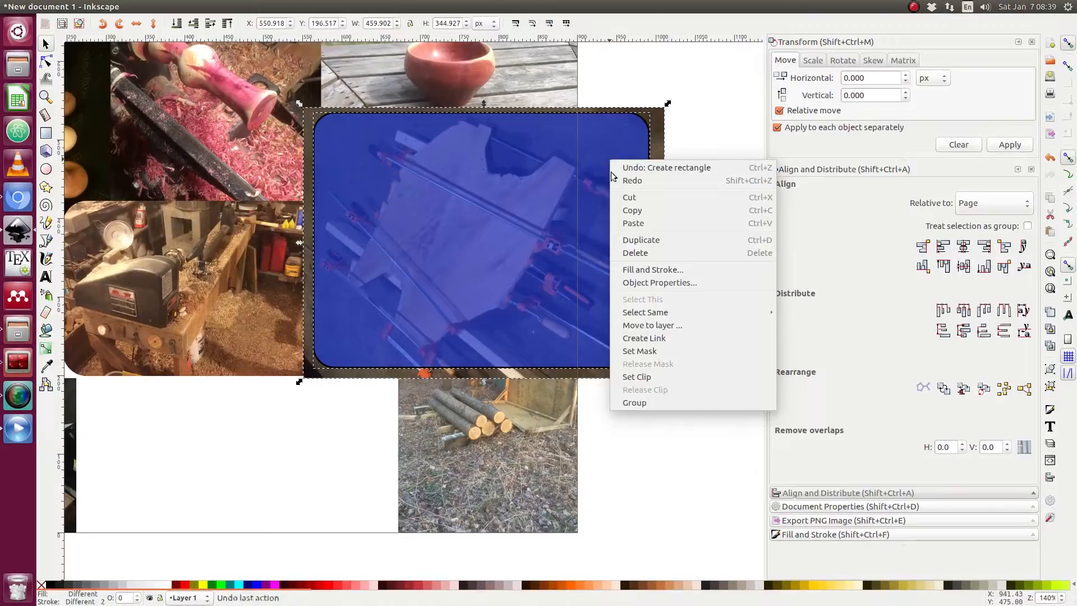
{"action": "left_click", "coordinate": [645, 374]}
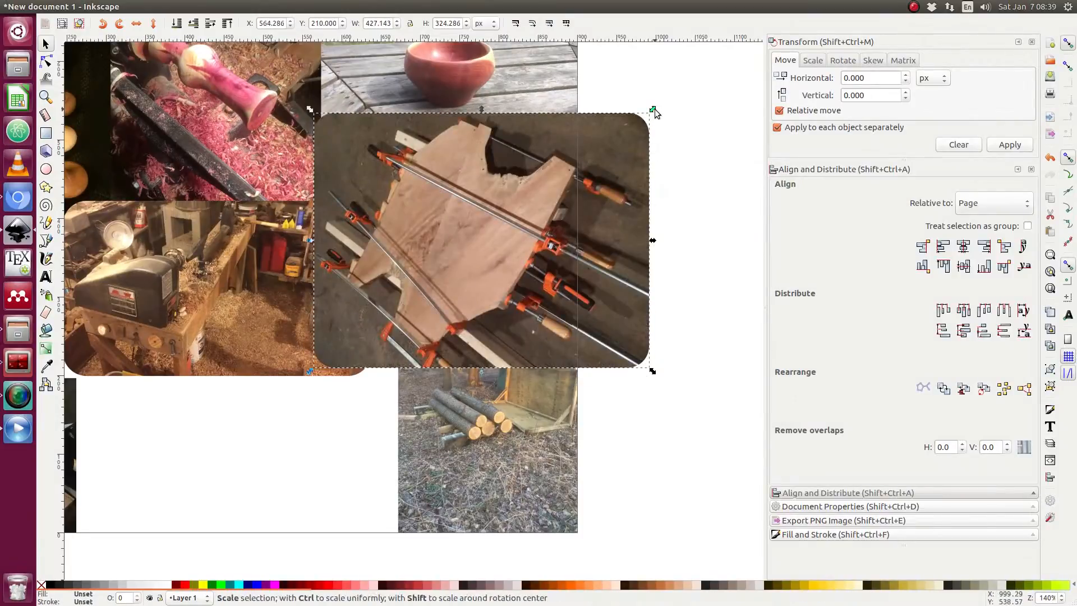
Scale the clipped glue-up photo to about 273 × 207 px and place it on the right below the bowl photo.
{"action": "left_click_drag", "start_coordinate": [654, 108], "coordinate": [667, 104]}
{"action": "mouse_move", "coordinate": [465, 250]}
{"action": "left_mouse_down"}
{"action": "mouse_move", "coordinate": [475, 203]}
{"action": "mouse_move", "coordinate": [458, 251]}
{"action": "left_mouse_up"}
{"action": "left_click_drag", "start_coordinate": [651, 376], "coordinate": [614, 324]}
{"action": "left_click_drag", "start_coordinate": [515, 260], "coordinate": [534, 219]}
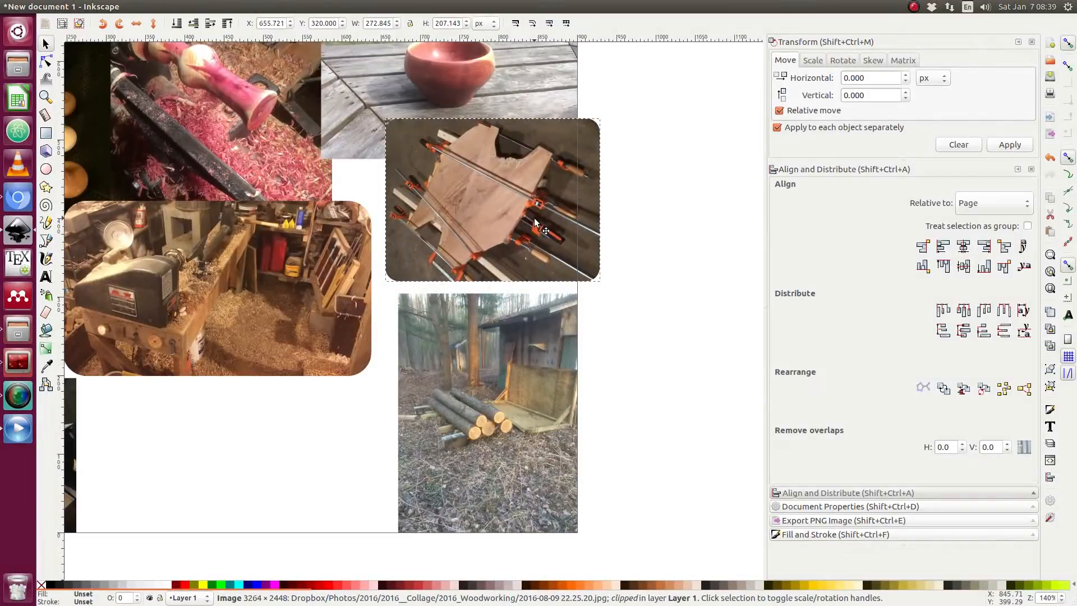
{"action": "left_click_drag", "start_coordinate": [535, 223], "coordinate": [538, 221]}
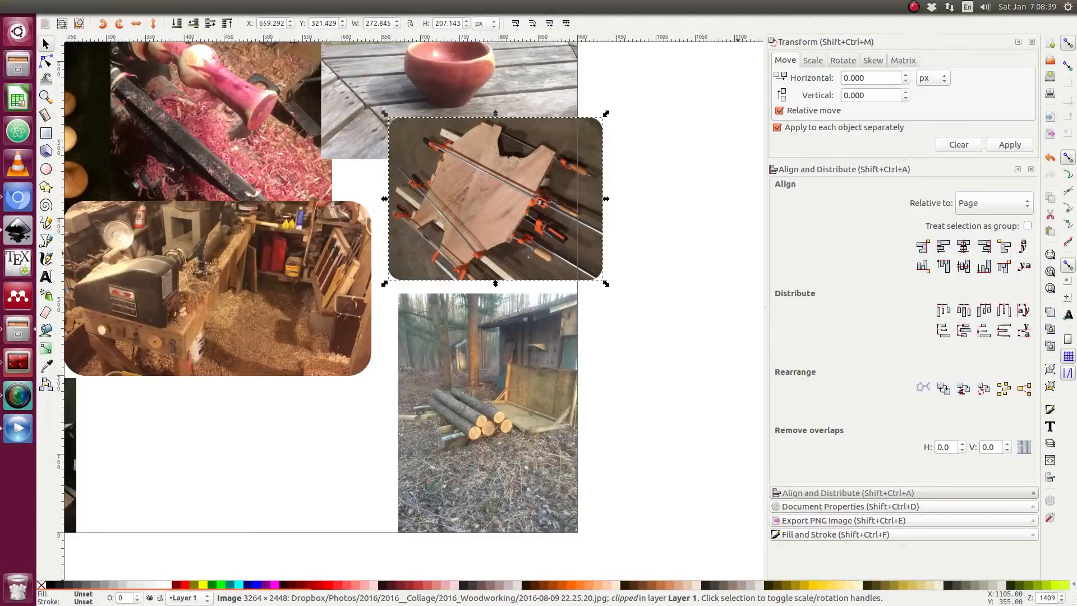
Import the wooden dish photo as a linked image and scale it down to about 194 × 146 px.
{"action": "left_click_drag", "start_coordinate": [1076, 337], "coordinate": [355, 215]}
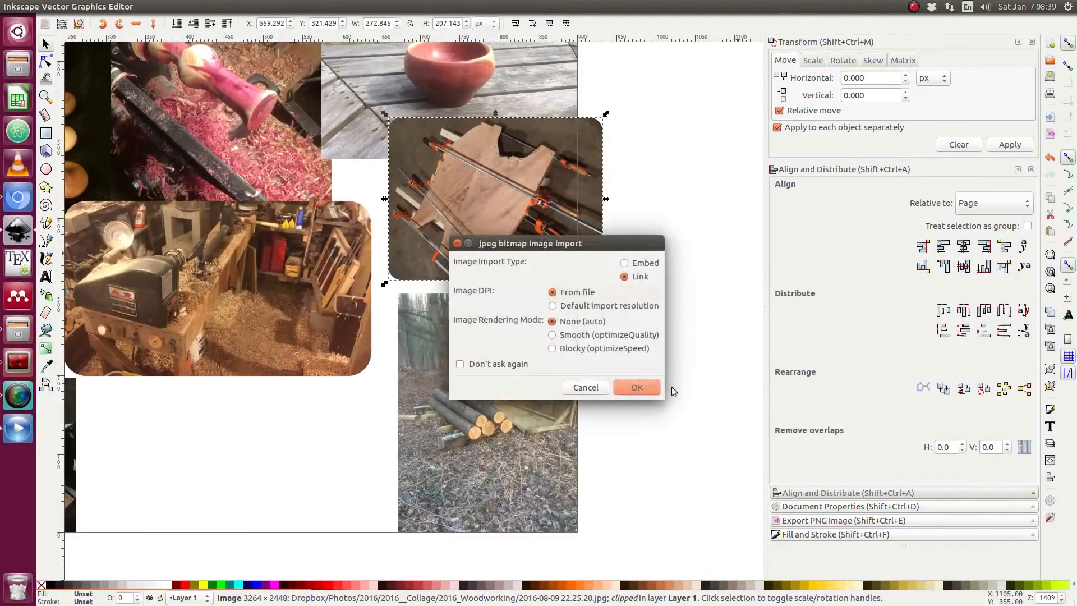
{"action": "left_click", "coordinate": [637, 387]}
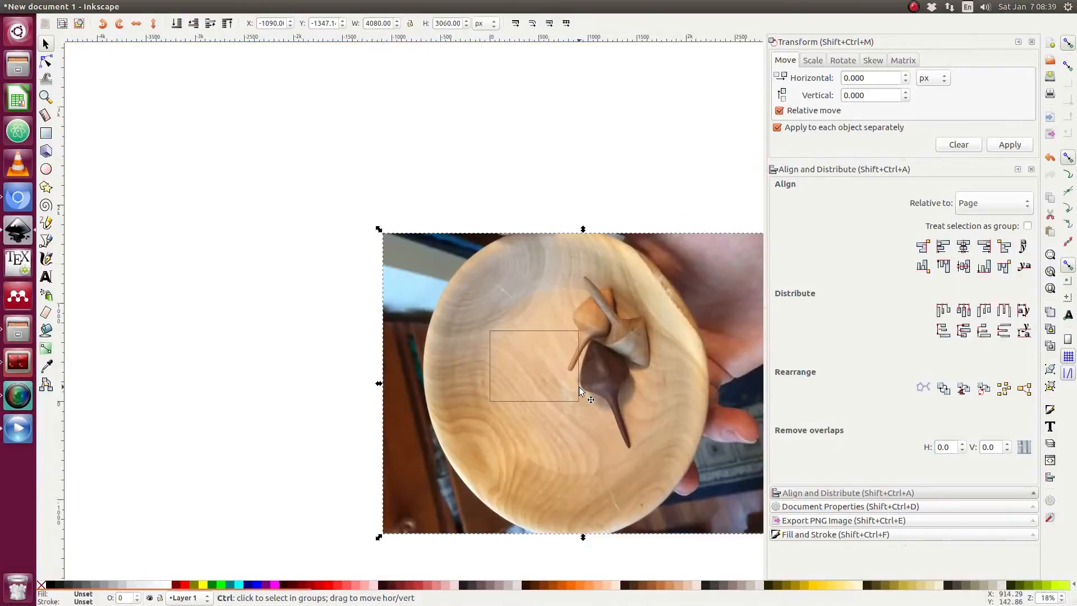
{"action": "left_click_drag", "start_coordinate": [379, 230], "coordinate": [530, 371]}
{"action": "scroll", "coordinate": [556, 362], "scroll_direction": "up", "scroll_amount": 5}
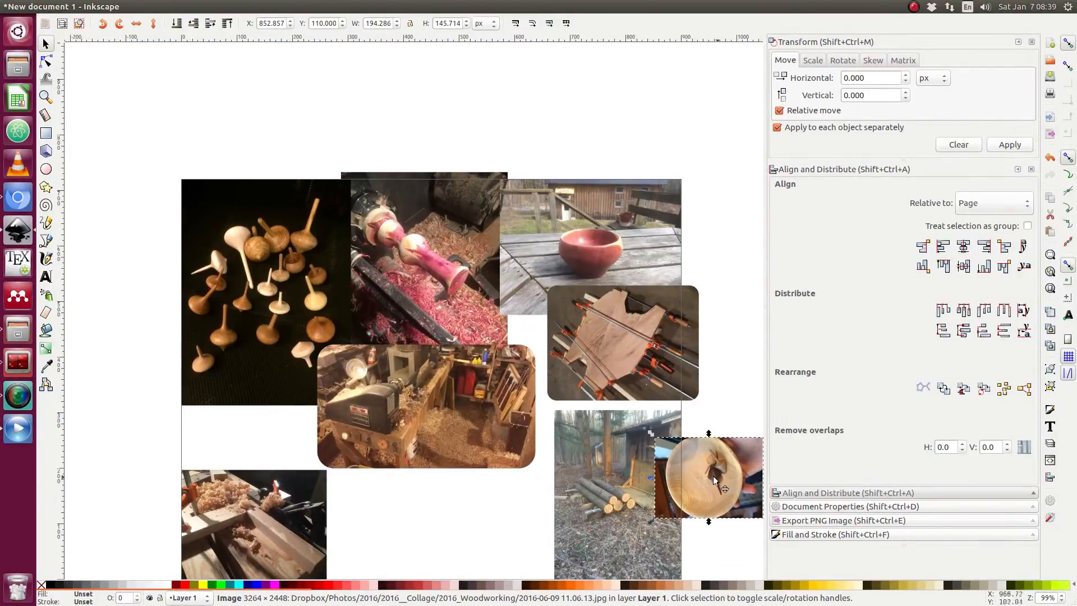
{"action": "left_click_drag", "start_coordinate": [712, 475], "coordinate": [533, 332]}
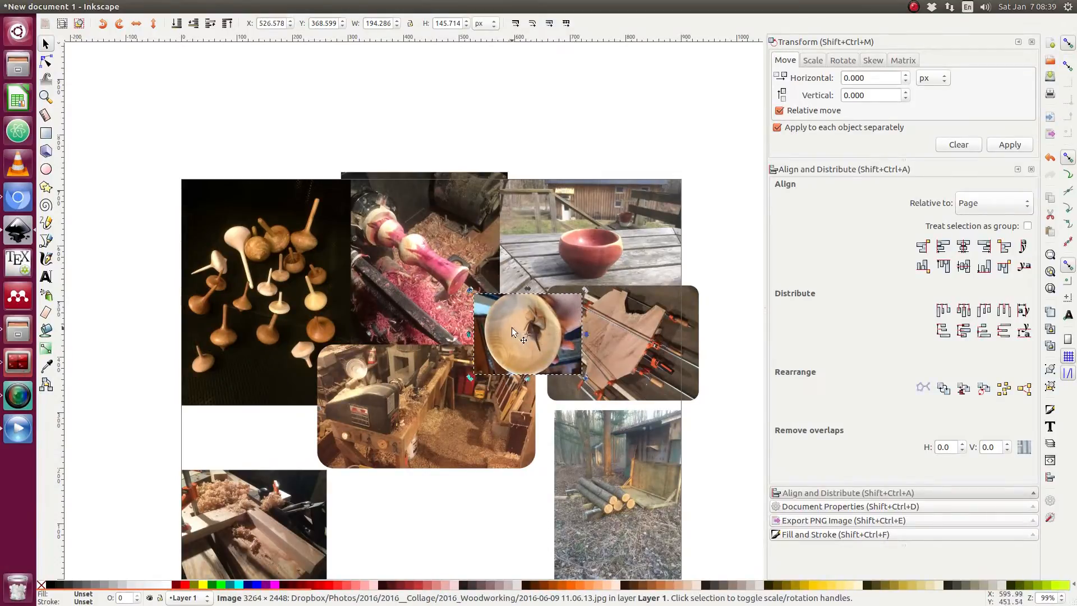
Rotate the wooden dish photo 90 degrees to portrait orientation.
{"action": "left_click", "coordinate": [511, 328]}
{"action": "left_click_drag", "start_coordinate": [583, 290], "coordinate": [657, 272]}
{"action": "left_click_drag", "start_coordinate": [620, 326], "coordinate": [517, 333]}
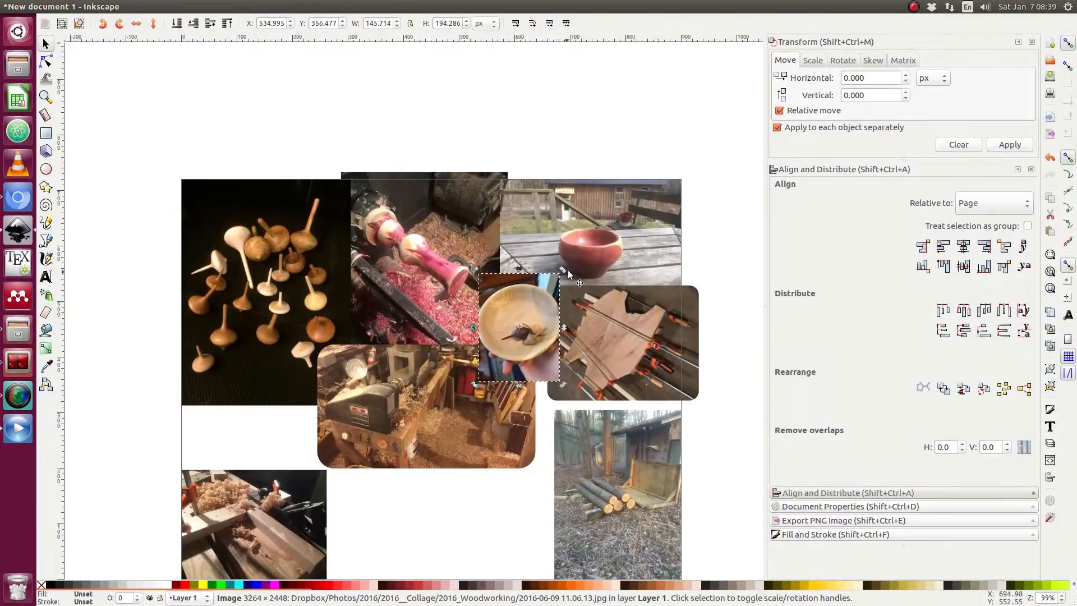
{"action": "left_click_drag", "start_coordinate": [560, 272], "coordinate": [559, 271]}
Move the dish photo above the page and draw a rounded rectangle matching its size over it.
{"action": "left_click_drag", "start_coordinate": [530, 314], "coordinate": [263, 129]}
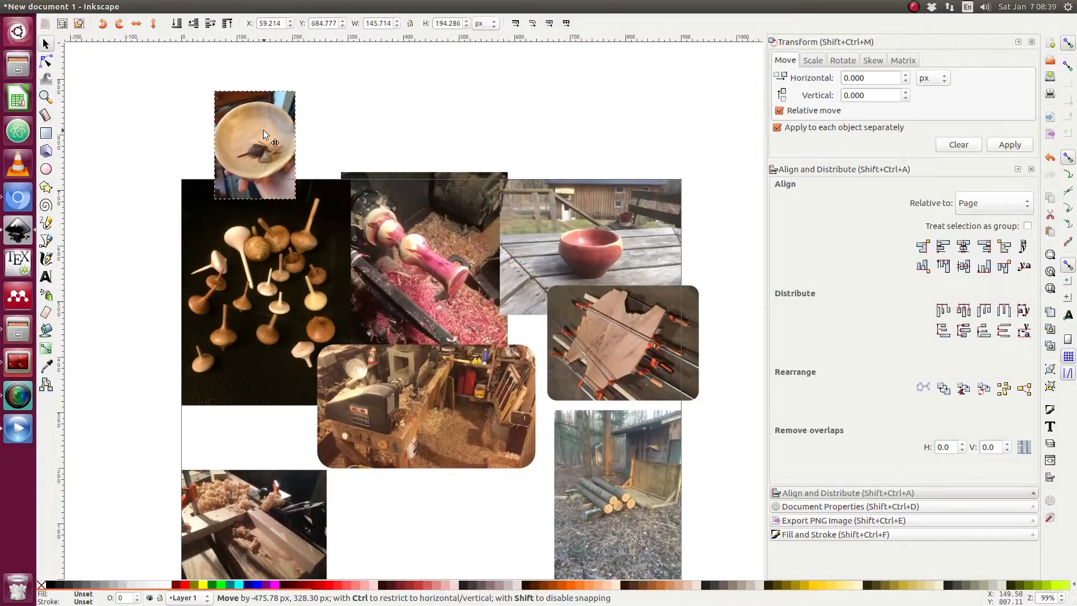
{"action": "left_click", "coordinate": [46, 133]}
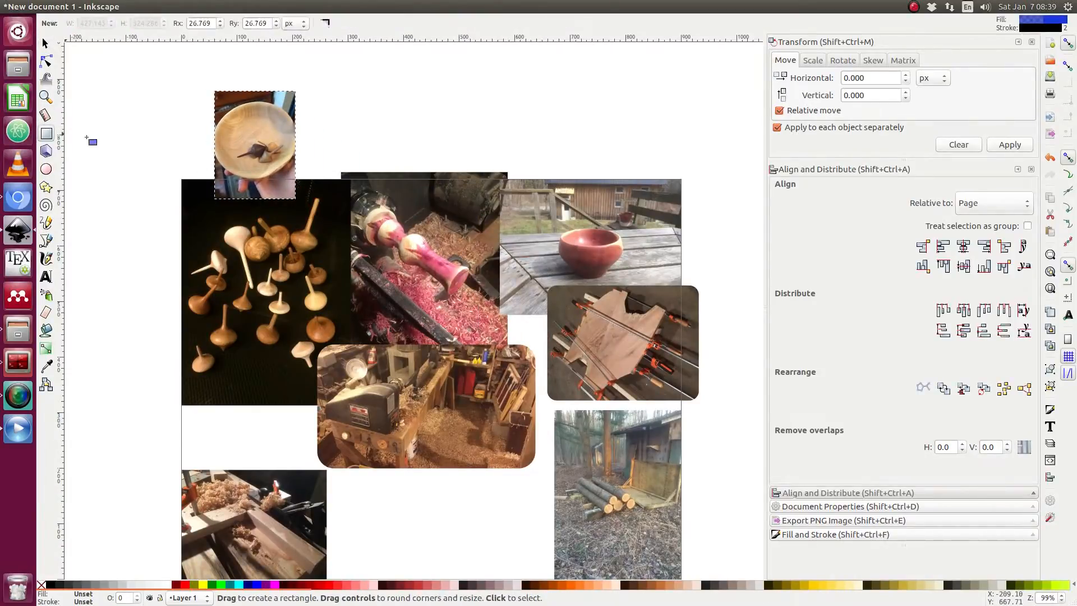
{"action": "mouse_move", "coordinate": [283, 181]}
{"action": "left_mouse_down"}
{"action": "mouse_move", "coordinate": [295, 198]}
{"action": "mouse_move", "coordinate": [214, 91]}
{"action": "left_mouse_up"}
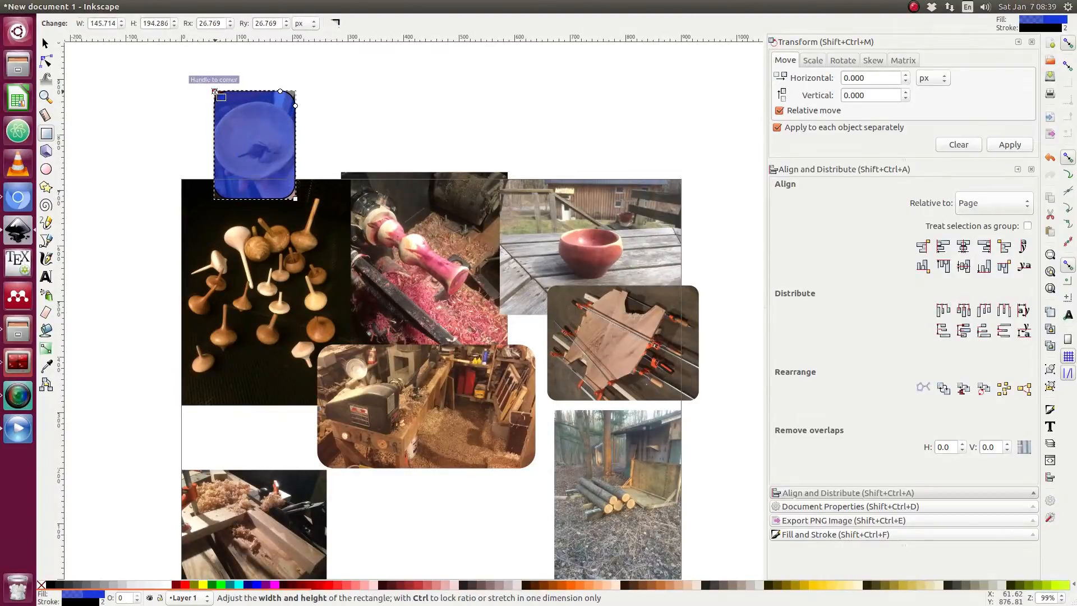
{"action": "left_click", "coordinate": [304, 135]}
Select the rounded rectangle and dish photo together and clip the photo to the rectangle.
{"action": "key", "text": "s"}
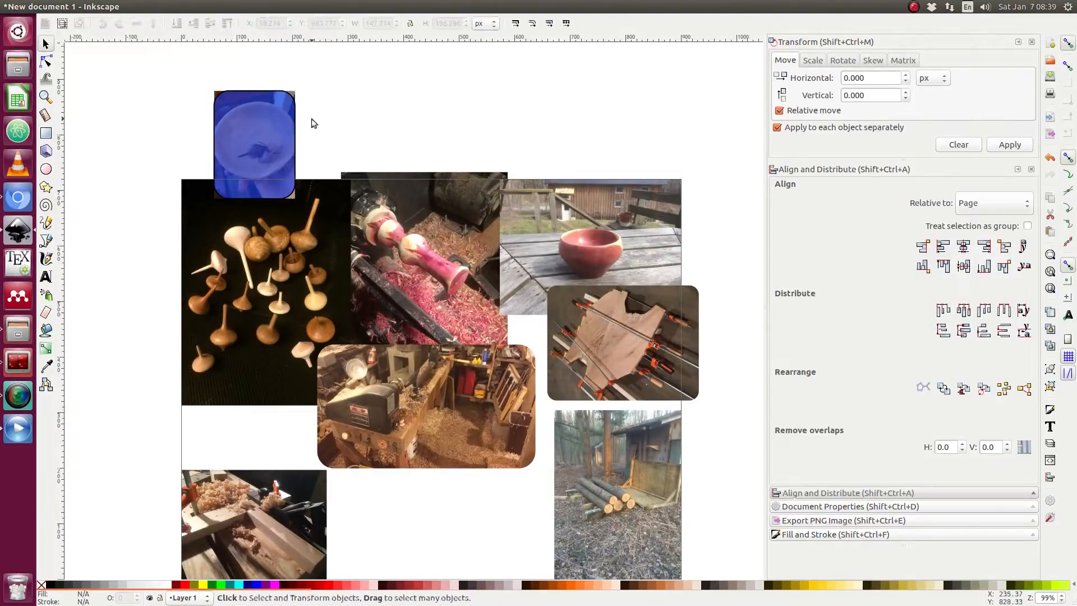
{"action": "left_click_drag", "start_coordinate": [325, 67], "coordinate": [197, 210]}
{"action": "right_click", "coordinate": [244, 156]}
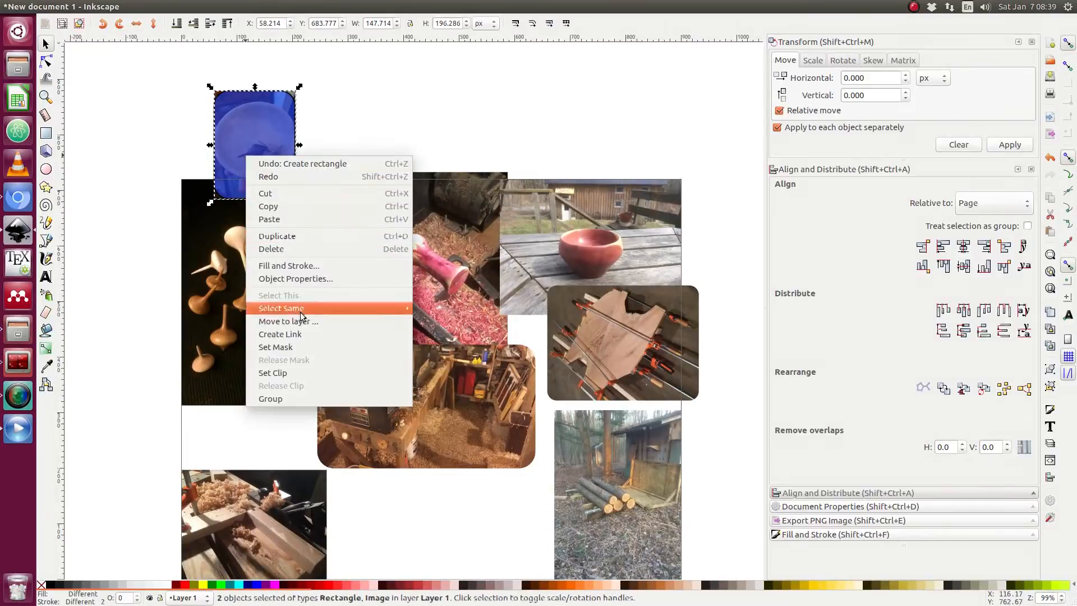
{"action": "left_click", "coordinate": [292, 370]}
Move the clipped dish photo between the lathe and glue-up photos, scaling it to about 121 × 162 px.
{"action": "left_click", "coordinate": [318, 96]}
{"action": "left_click_drag", "start_coordinate": [271, 146], "coordinate": [538, 323]}
{"action": "left_click_drag", "start_coordinate": [485, 273], "coordinate": [493, 282]}
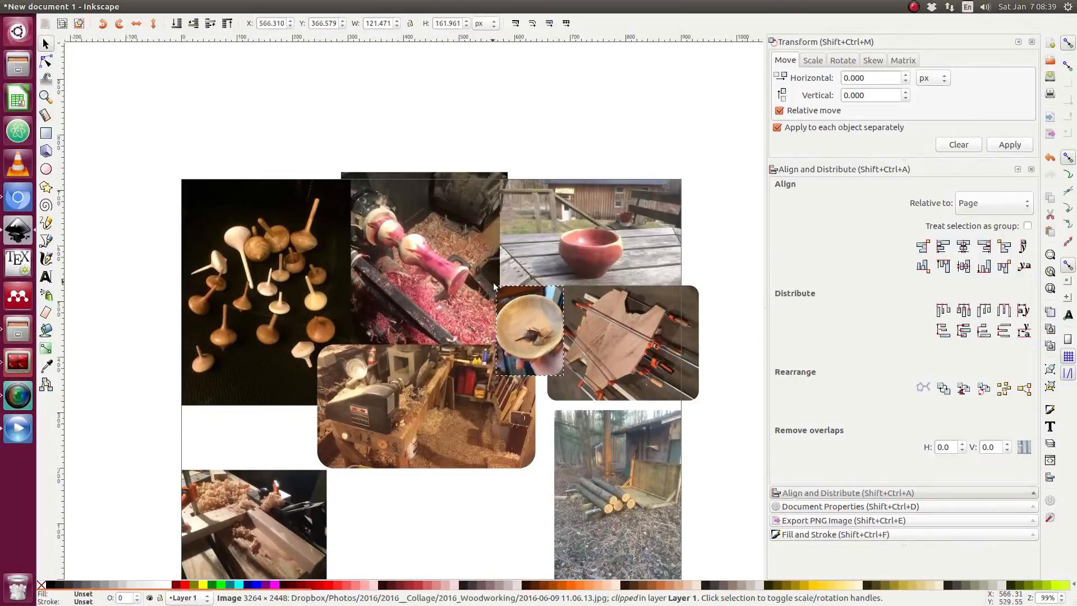
{"action": "left_click_drag", "start_coordinate": [529, 331], "coordinate": [519, 292]}
{"action": "scroll", "coordinate": [525, 330], "scroll_direction": "up", "scroll_amount": 1}
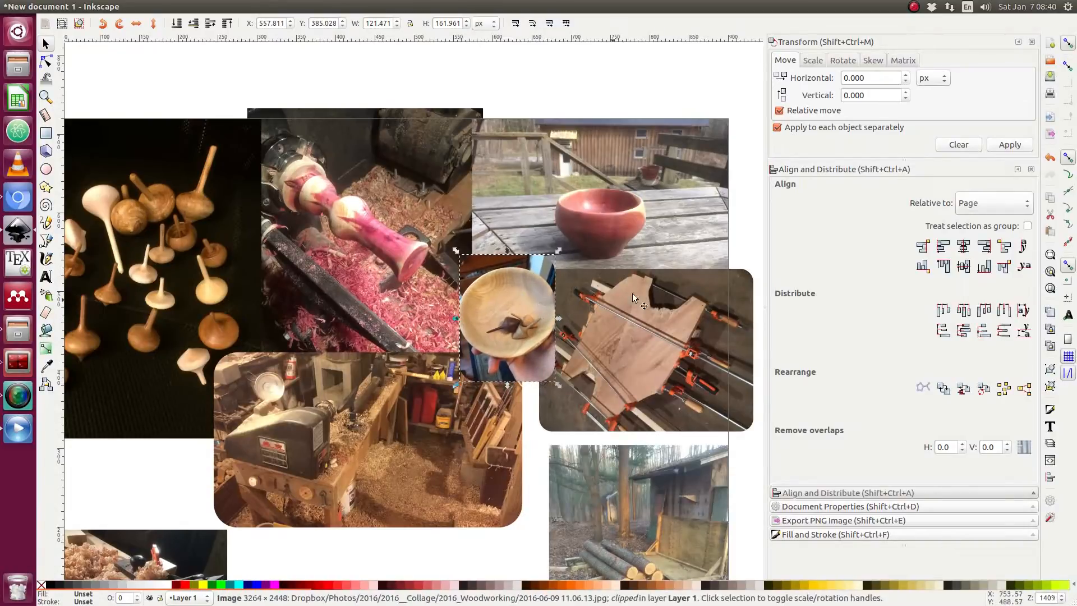
{"action": "left_click", "coordinate": [744, 227]}
Import the shelf photo into the document as a linked image.
{"action": "scroll", "coordinate": [682, 297], "scroll_direction": "down", "scroll_amount": 1}
{"action": "scroll", "coordinate": [598, 362], "scroll_direction": "down", "scroll_amount": 1}
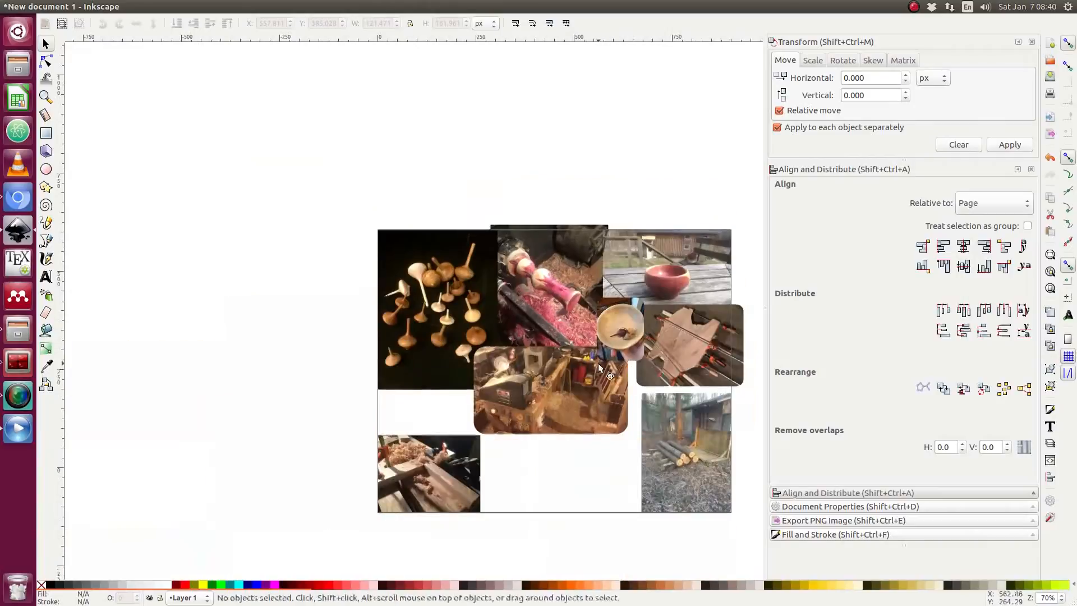
{"action": "scroll", "coordinate": [598, 363], "scroll_direction": "down", "scroll_amount": 4}
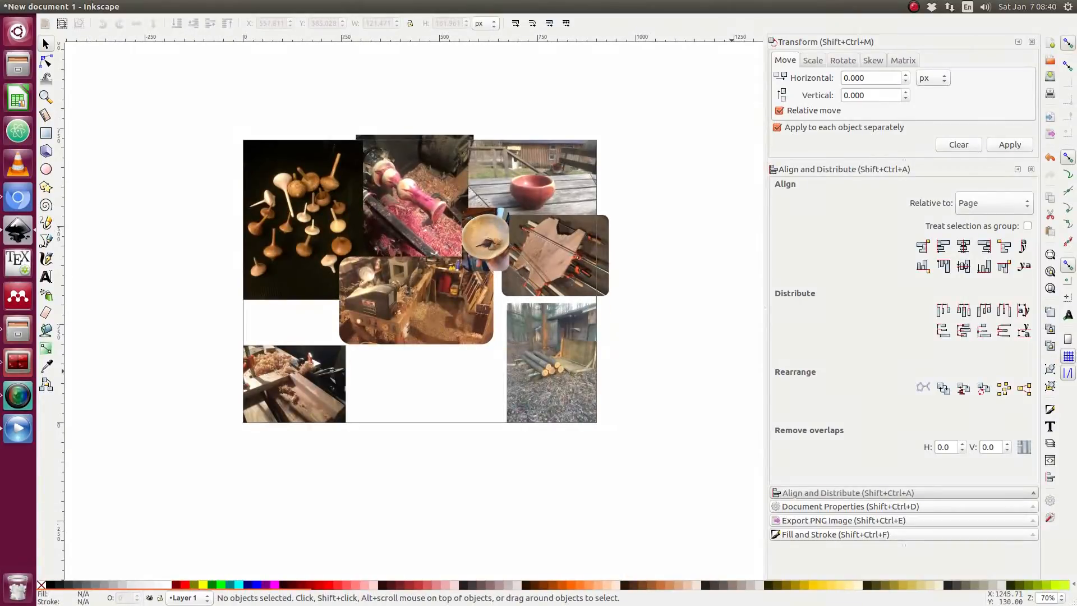
{"action": "scroll", "coordinate": [502, 356], "scroll_direction": "down", "scroll_amount": 1}
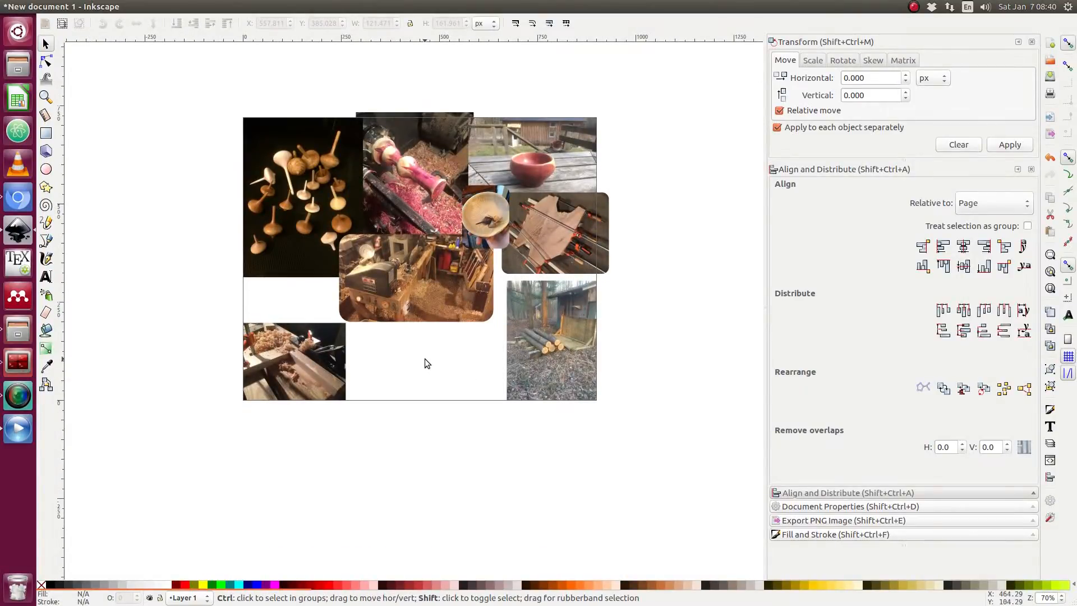
{"action": "left_click_drag", "start_coordinate": [1076, 466], "coordinate": [450, 371]}
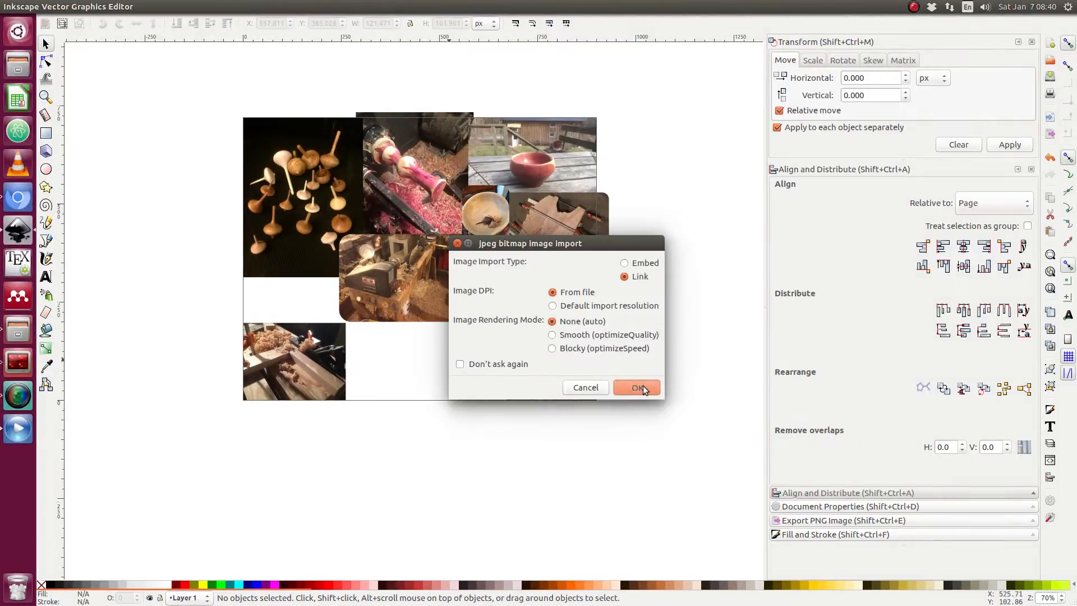
{"action": "left_click", "coordinate": [636, 387]}
{"action": "scroll", "coordinate": [456, 368], "scroll_direction": "down", "scroll_amount": 5}
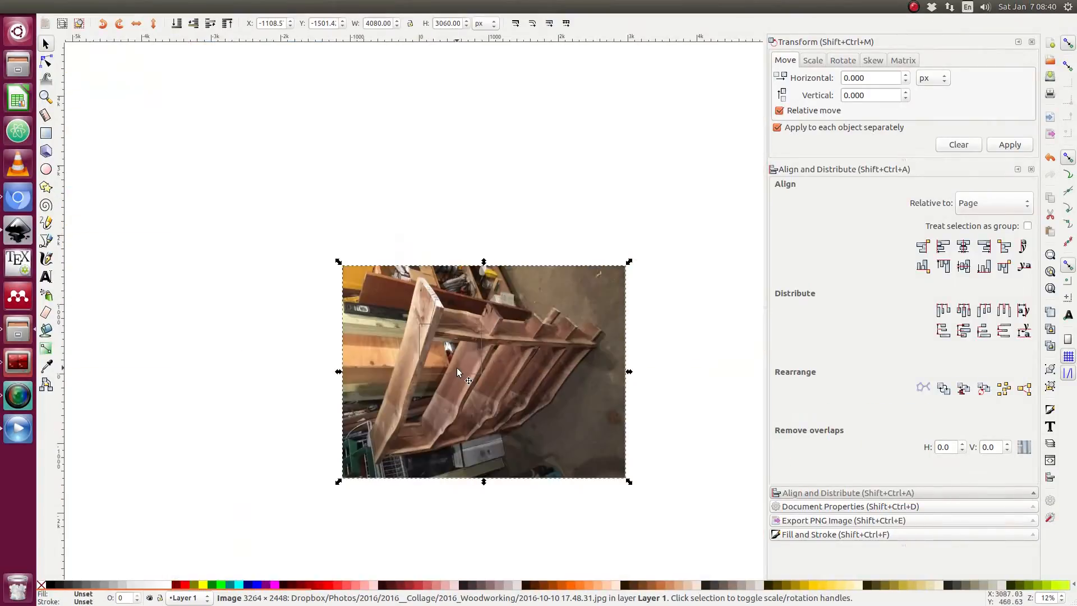
Rotate the shelf photo 90 degrees to portrait orientation.
{"action": "left_click", "coordinate": [565, 300]}
{"action": "left_click", "coordinate": [426, 187]}
{"action": "left_click", "coordinate": [379, 280]}
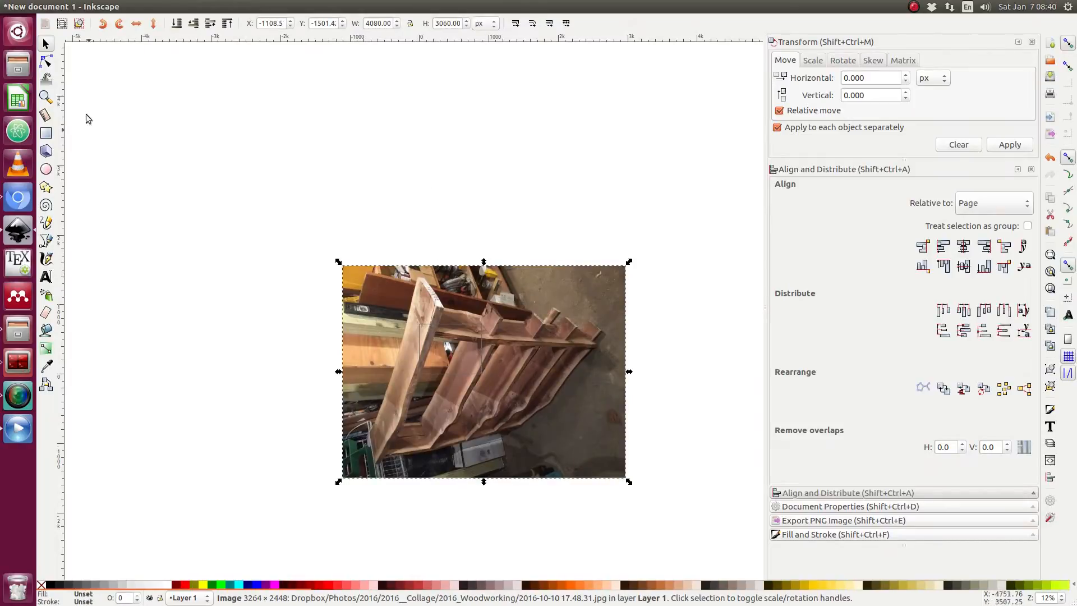
{"action": "left_click", "coordinate": [120, 25]}
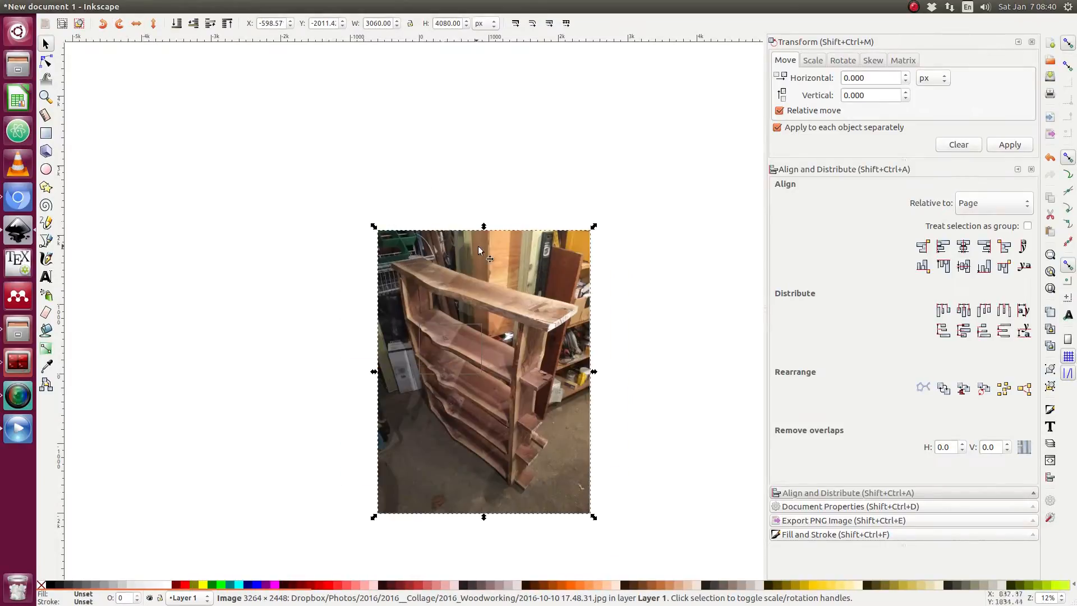
{"action": "left_click_drag", "start_coordinate": [557, 268], "coordinate": [312, 196]}
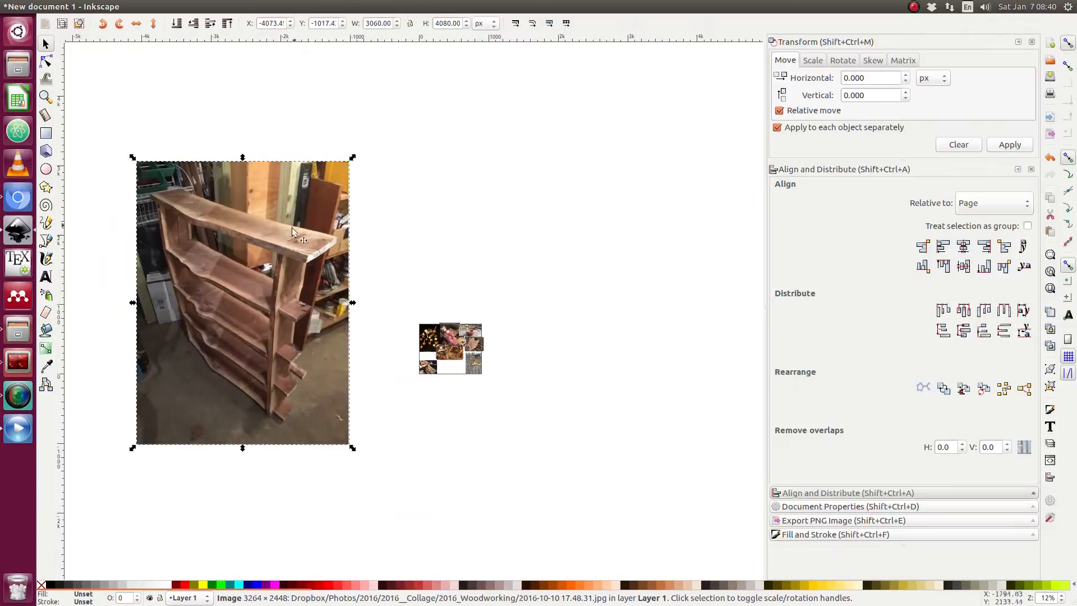
{"action": "left_click", "coordinate": [46, 133]}
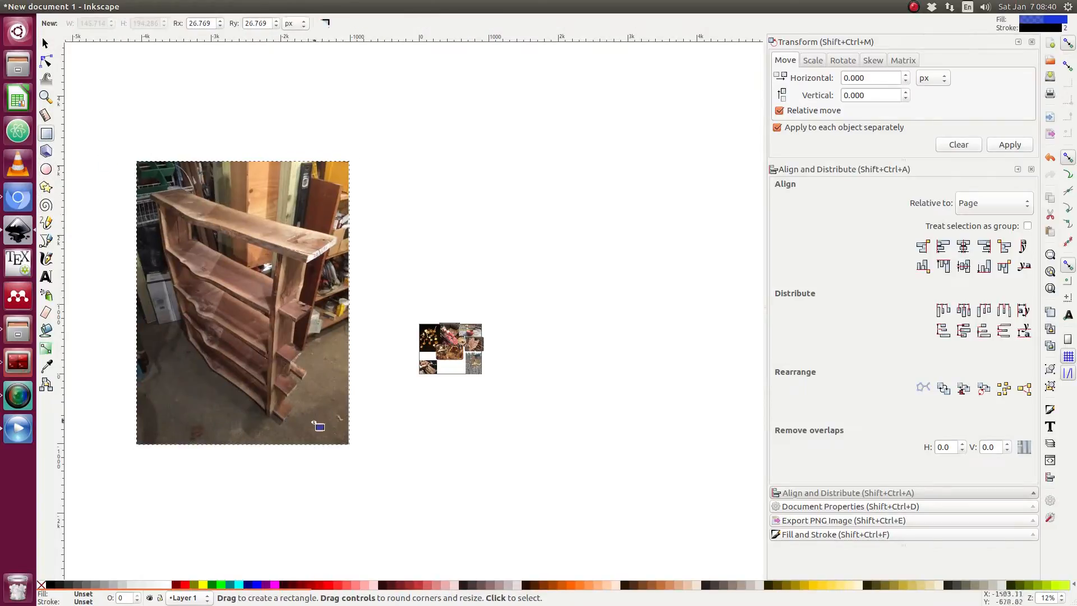
{"action": "left_click_drag", "start_coordinate": [315, 427], "coordinate": [147, 176]}
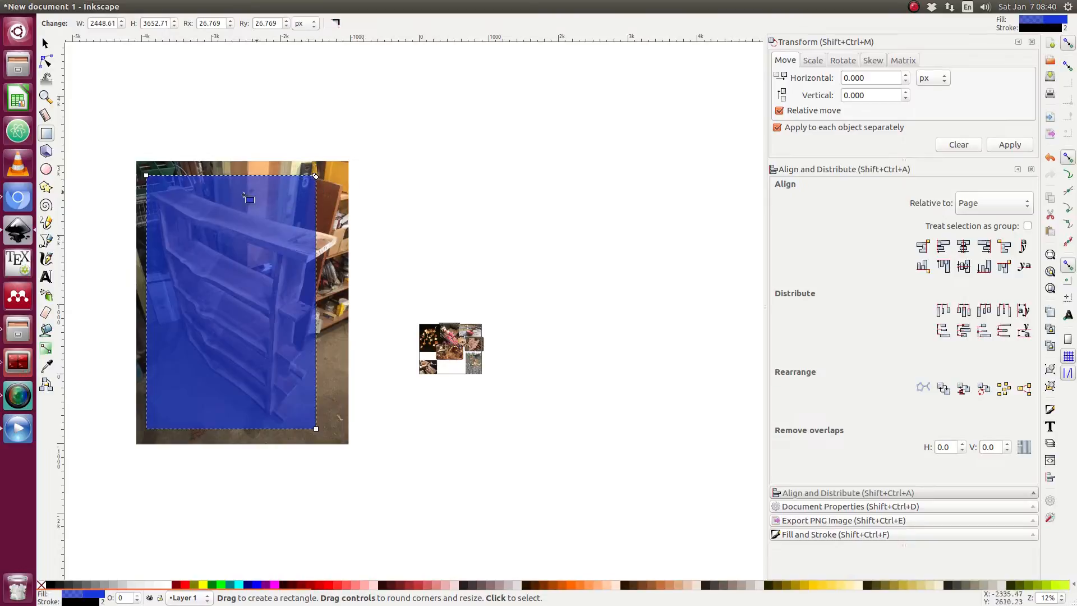
{"action": "key", "text": "s"}
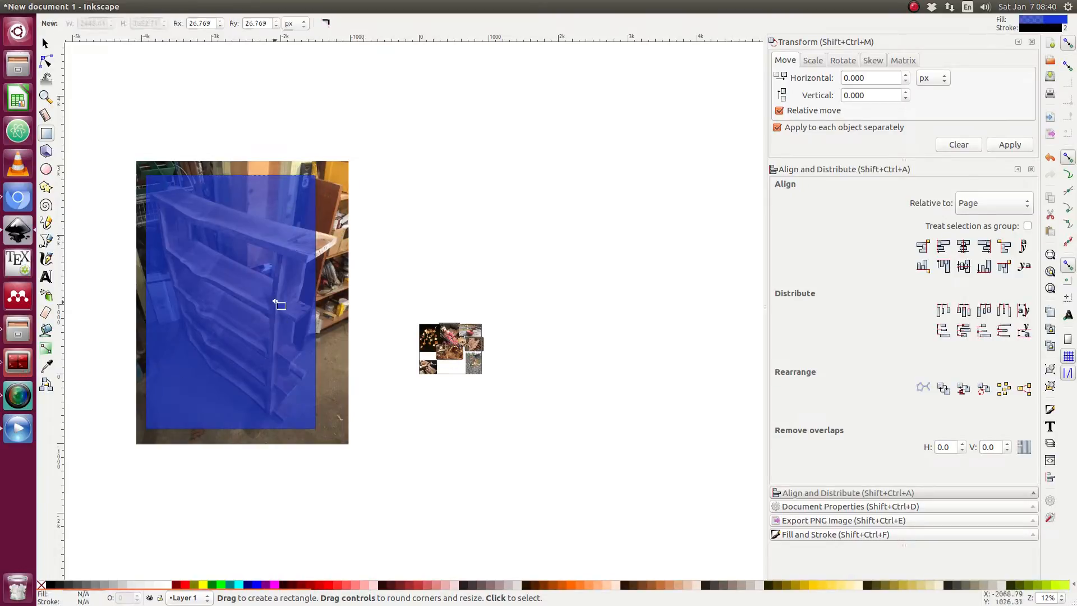
{"action": "key", "text": "Delete"}
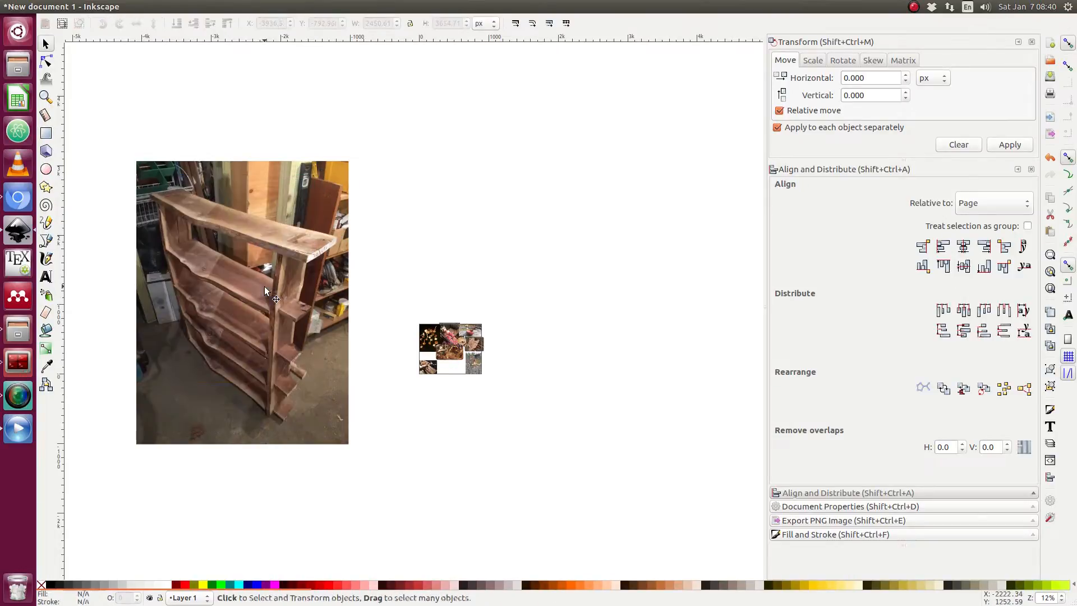
Move the shelf photo onto the collage below the lathe-machine photo.
{"action": "left_click", "coordinate": [264, 286]}
{"action": "left_click_drag", "start_coordinate": [132, 158], "coordinate": [348, 353]}
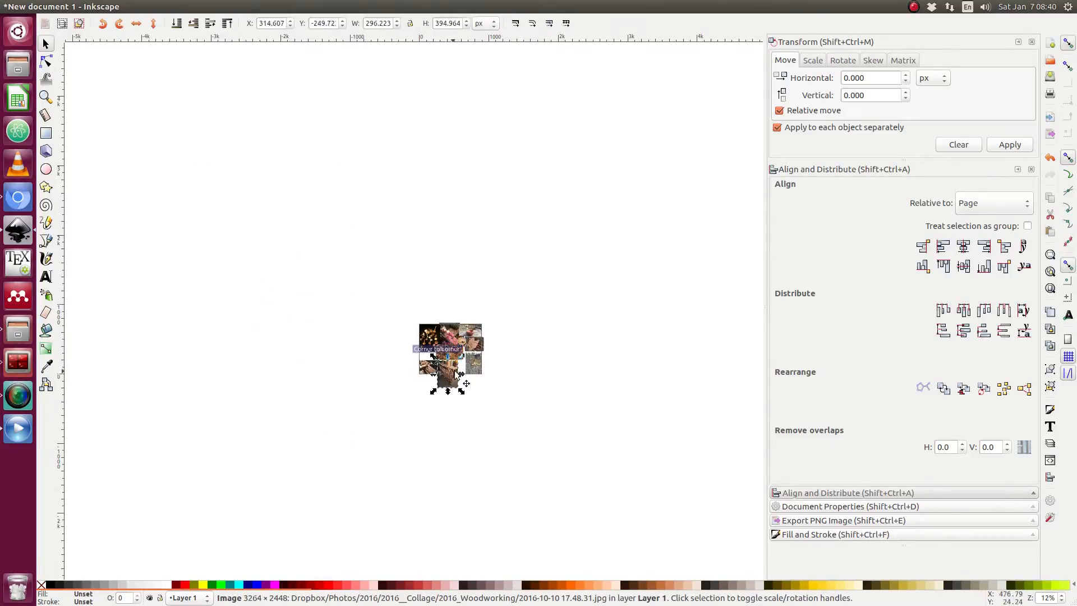
{"action": "scroll", "coordinate": [459, 375], "scroll_direction": "up", "scroll_amount": 6, "text": "ctrl"}
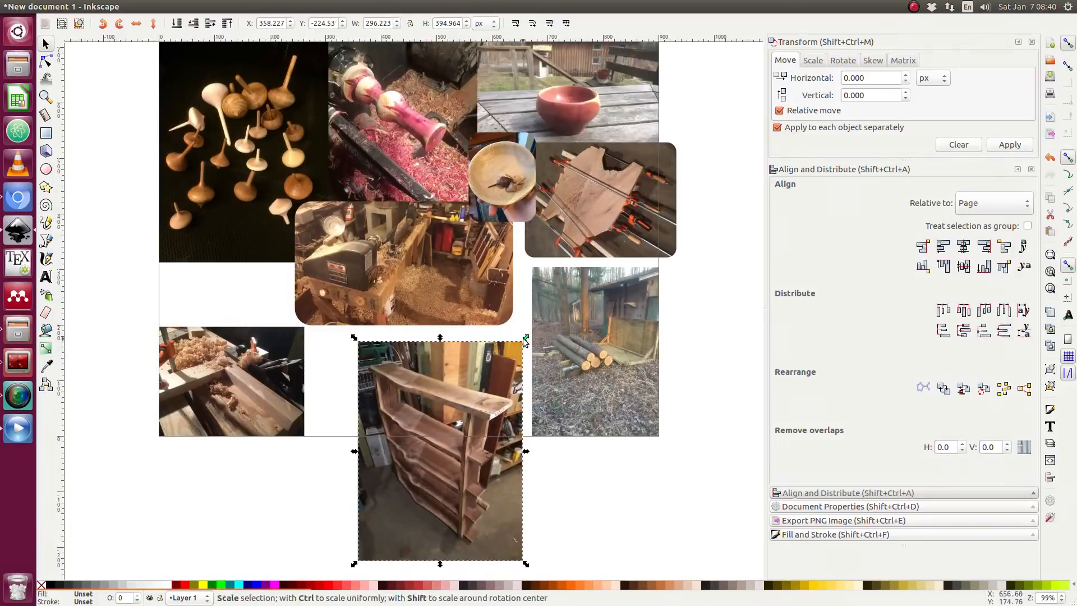
{"action": "left_click_drag", "start_coordinate": [525, 340], "coordinate": [475, 399]}
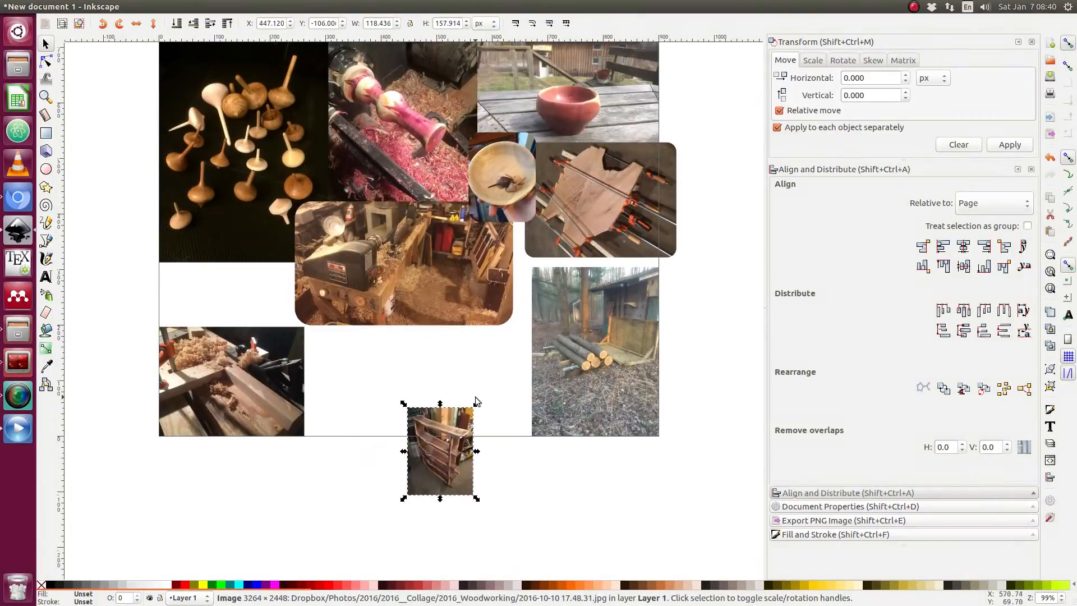
{"action": "key", "text": "ctrl+z"}
{"action": "key", "text": "ctrl+z"}
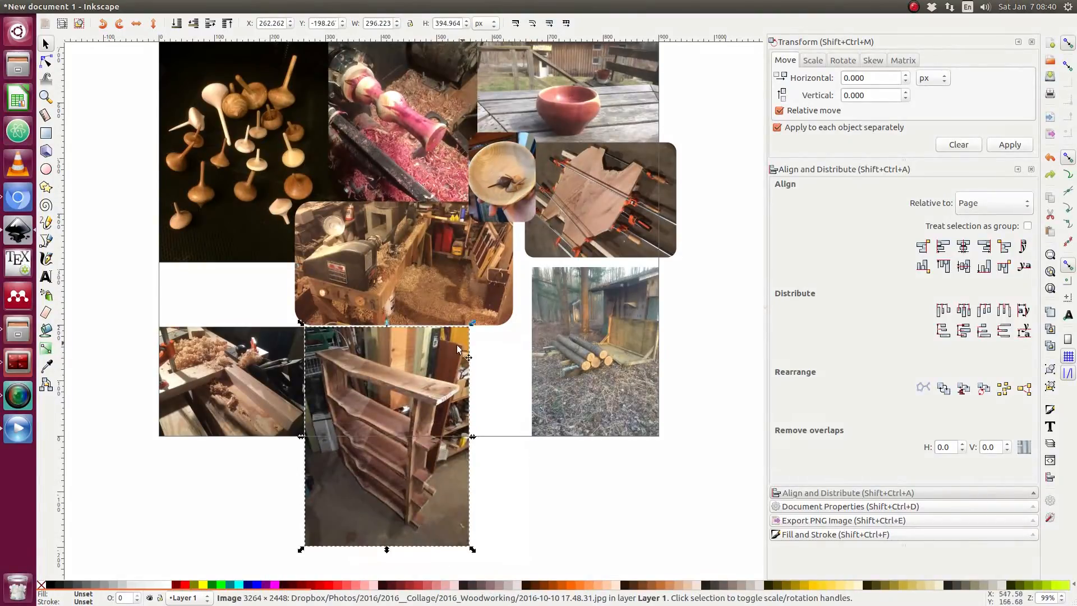
Reposition the shelf photo and draw a rounded rectangle over it, slightly inside the photo's edges.
{"action": "left_click_drag", "start_coordinate": [445, 351], "coordinate": [493, 364]}
{"action": "left_click_drag", "start_coordinate": [431, 428], "coordinate": [446, 398]}
{"action": "left_click", "coordinate": [47, 135]}
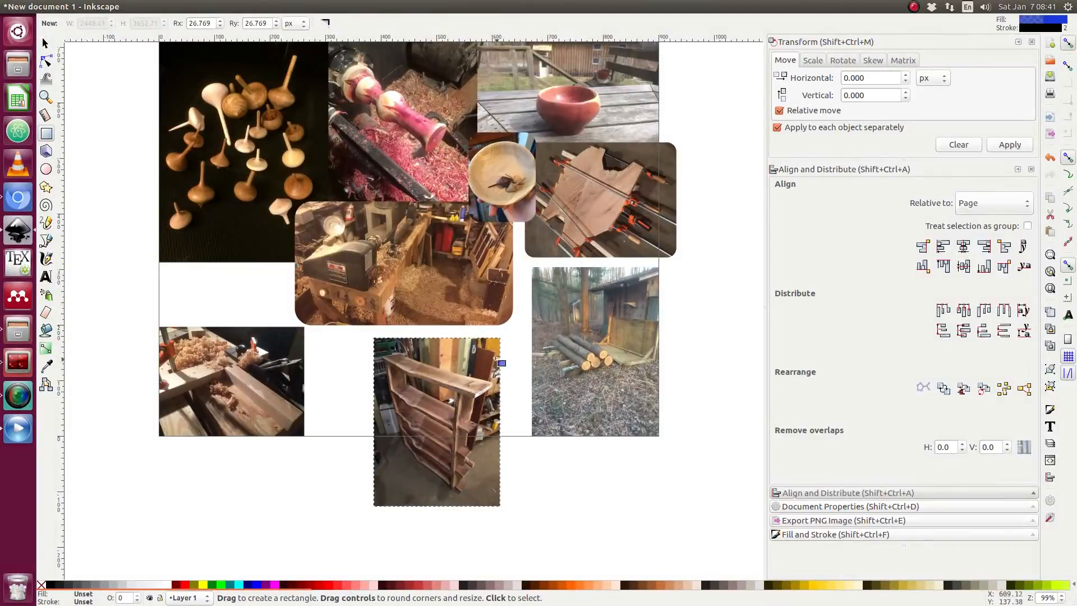
{"action": "left_click_drag", "start_coordinate": [494, 346], "coordinate": [379, 498]}
{"action": "key", "text": "F1"}
{"action": "key", "text": "Escape"}
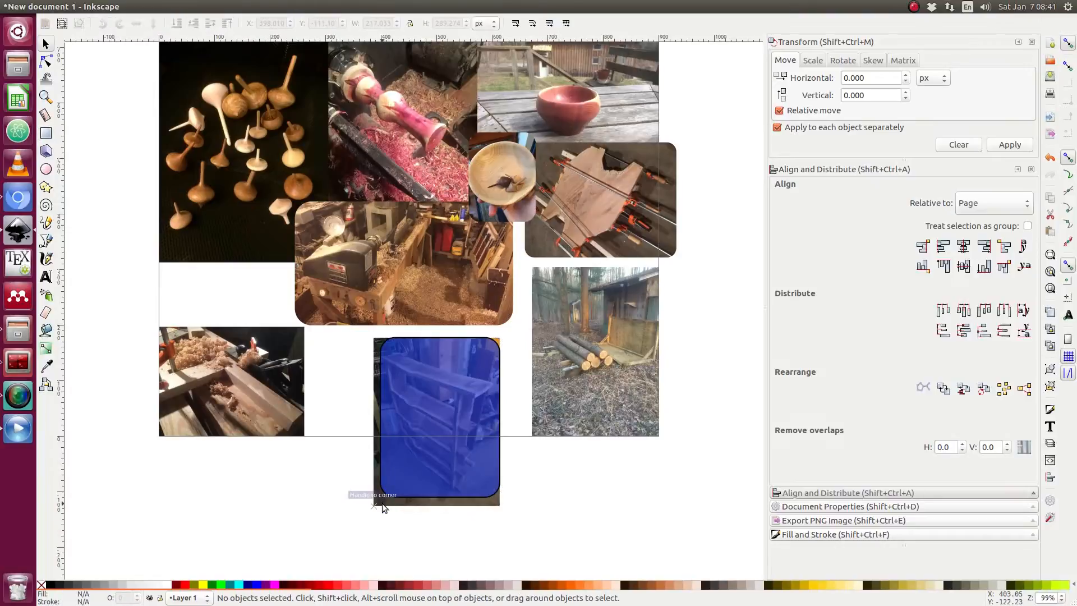
Select the rounded rectangle and shelf photo together and clip the photo to the rectangle.
{"action": "left_click", "coordinate": [380, 500]}
{"action": "left_click", "coordinate": [403, 488], "text": "shift"}
{"action": "right_click", "coordinate": [403, 489]}
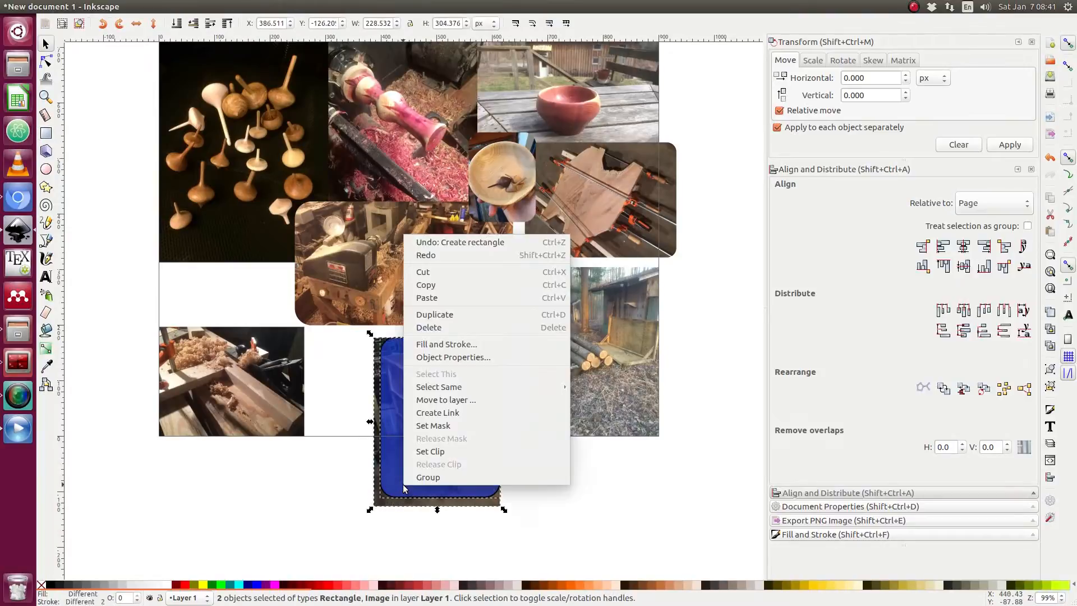
{"action": "left_click", "coordinate": [433, 448]}
{"action": "key", "text": "Escape"}
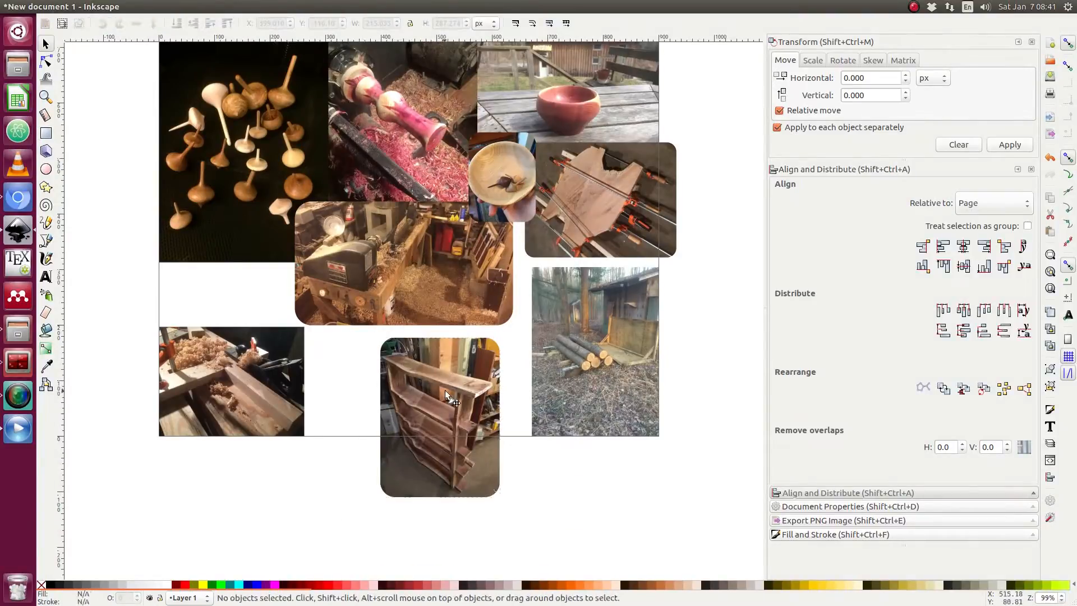
Move and scale the clipped shelf photo beside the log-pile photo, to about 253 × 338 px.
{"action": "left_click_drag", "start_coordinate": [445, 392], "coordinate": [486, 330]}
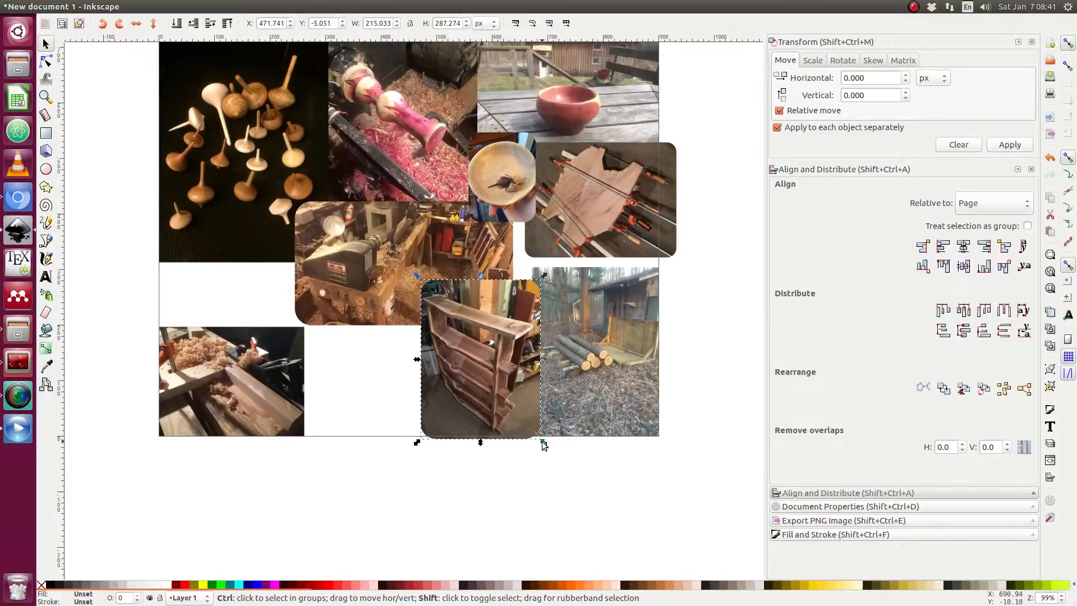
{"action": "left_click_drag", "start_coordinate": [542, 441], "coordinate": [549, 449]}
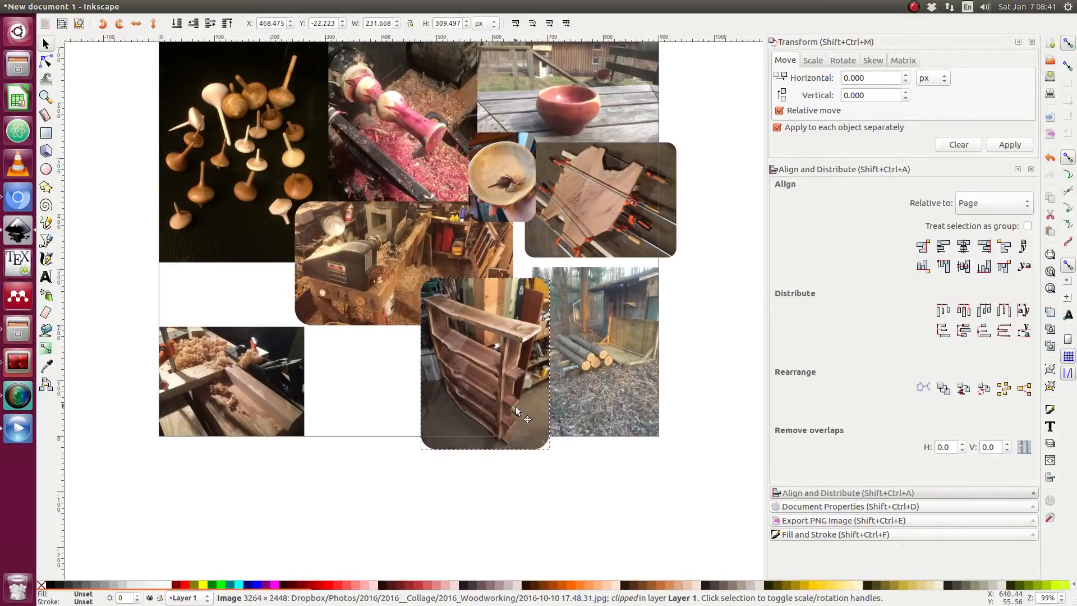
{"action": "left_click_drag", "start_coordinate": [516, 408], "coordinate": [517, 398]}
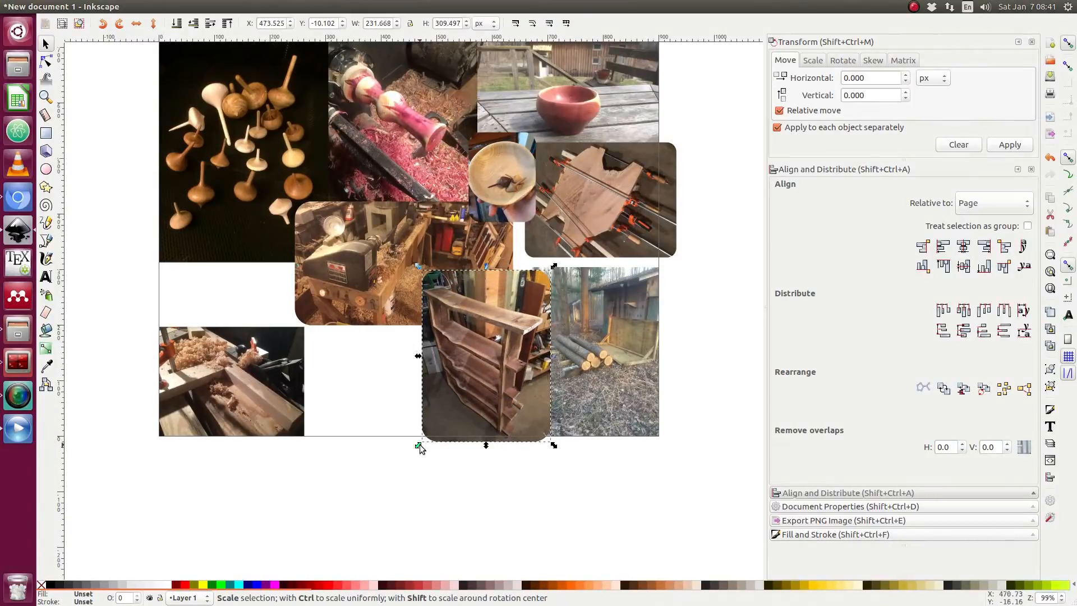
{"action": "left_click_drag", "start_coordinate": [419, 444], "coordinate": [413, 452]}
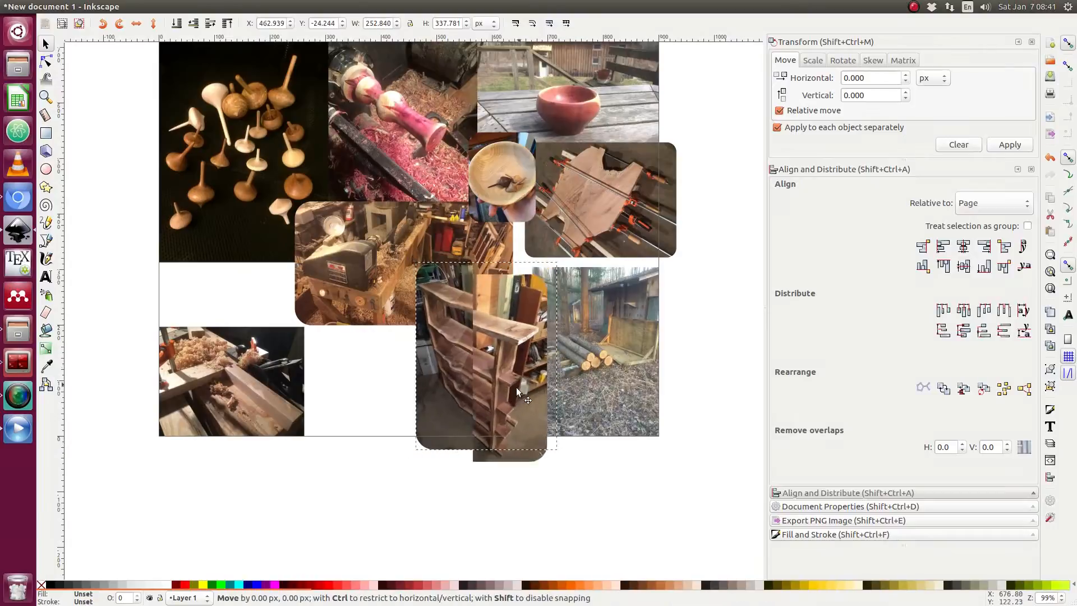
{"action": "mouse_move", "coordinate": [515, 387]}
{"action": "left_mouse_down"}
{"action": "mouse_move", "coordinate": [533, 368]}
{"action": "mouse_move", "coordinate": [534, 388]}
{"action": "mouse_move", "coordinate": [507, 395]}
{"action": "mouse_move", "coordinate": [514, 403]}
{"action": "left_mouse_up"}
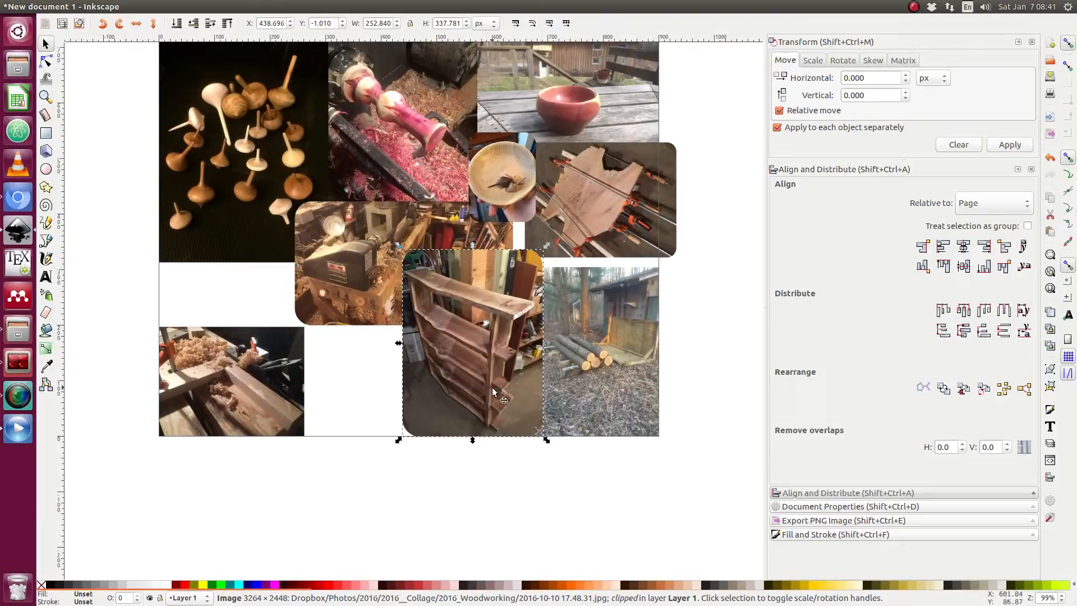
Release the clip on the shelf photo.
{"action": "left_click", "coordinate": [468, 492]}
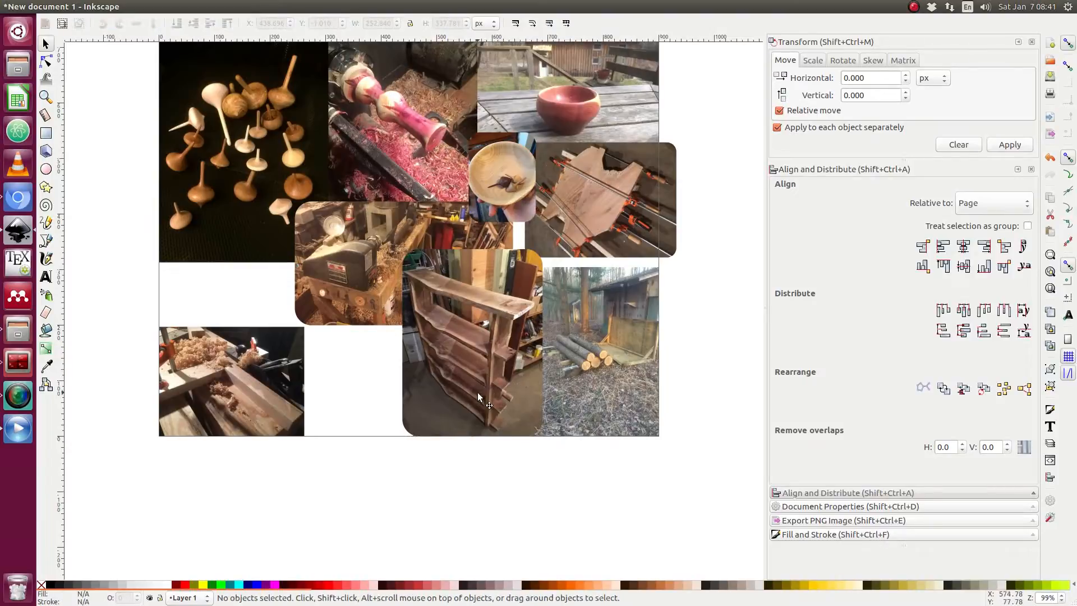
{"action": "left_click", "coordinate": [482, 387]}
{"action": "right_click", "coordinate": [477, 391]}
{"action": "left_click", "coordinate": [503, 373]}
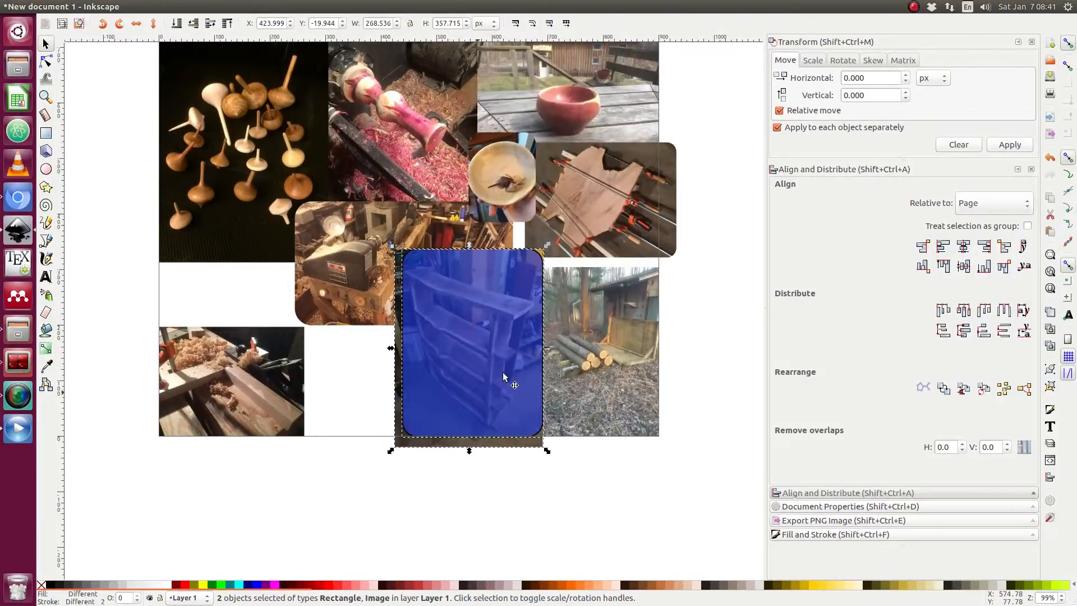
Stretch the rounded rectangle downward to about 487 px tall to cover the whole photo.
{"action": "left_click", "coordinate": [573, 483]}
{"action": "left_click", "coordinate": [509, 422]}
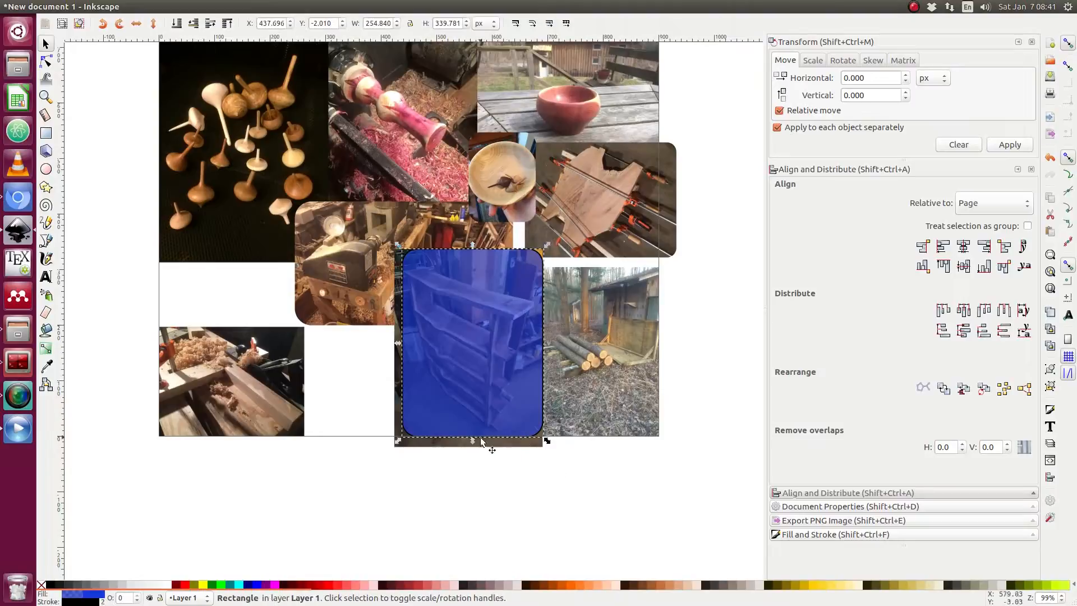
{"action": "left_click_drag", "start_coordinate": [474, 439], "coordinate": [476, 522]}
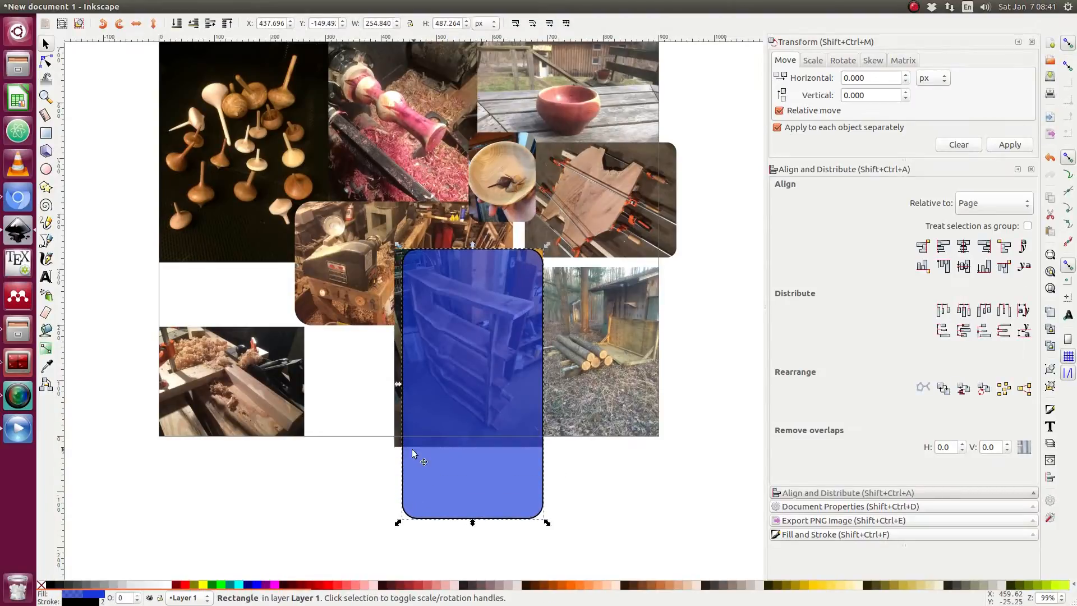
Select the rectangle and shelf photo together and clip the photo to the rectangle again.
{"action": "key", "text": "Escape"}
{"action": "left_click", "coordinate": [398, 430]}
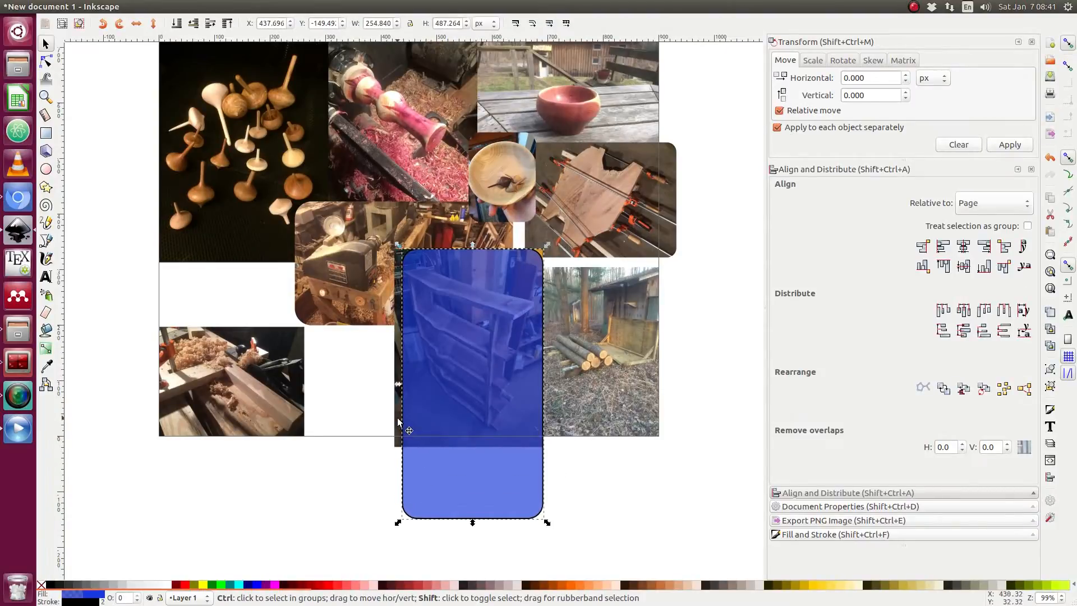
{"action": "left_click", "coordinate": [394, 415], "text": "shift"}
{"action": "left_click", "coordinate": [427, 429], "text": "shift"}
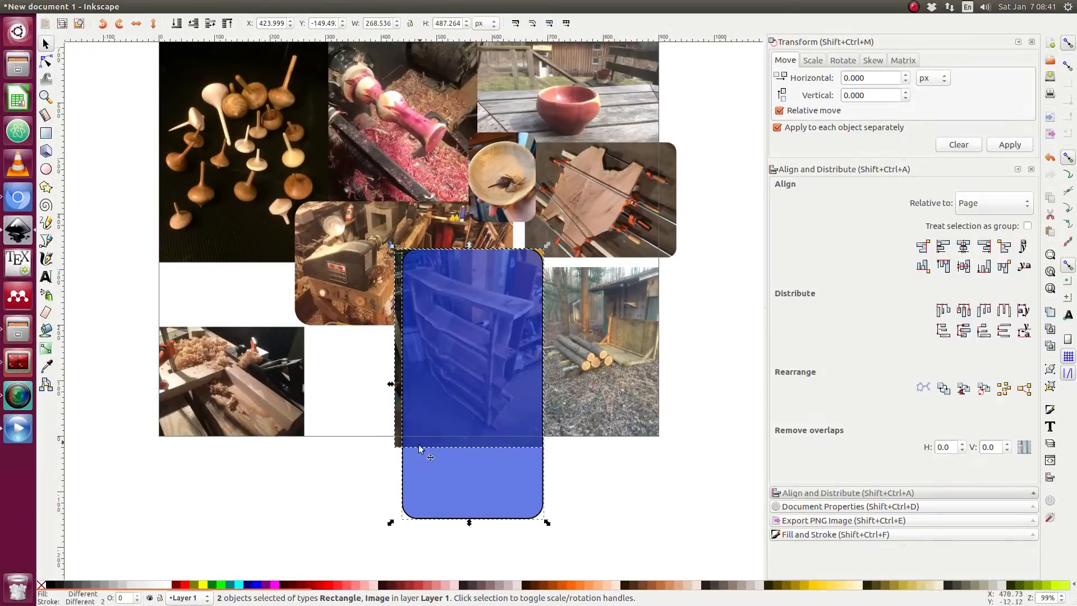
{"action": "right_click", "coordinate": [432, 472]}
{"action": "left_click", "coordinate": [455, 440]}
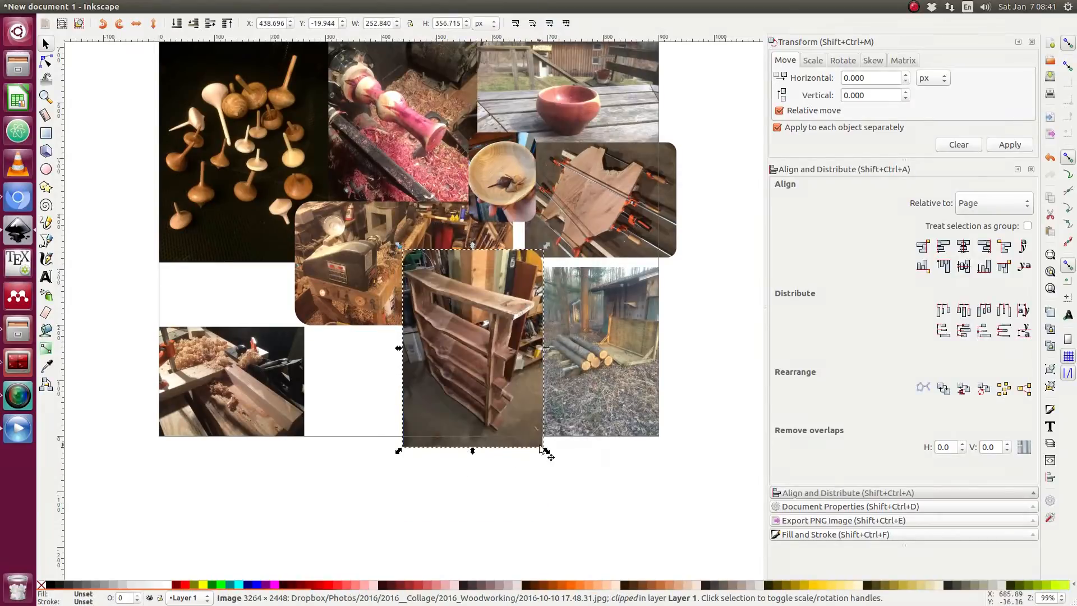
Scale the clipped shelf photo to about 202 × 285 px and align its bottom edge with the page bottom.
{"action": "left_click_drag", "start_coordinate": [504, 387], "coordinate": [485, 450]}
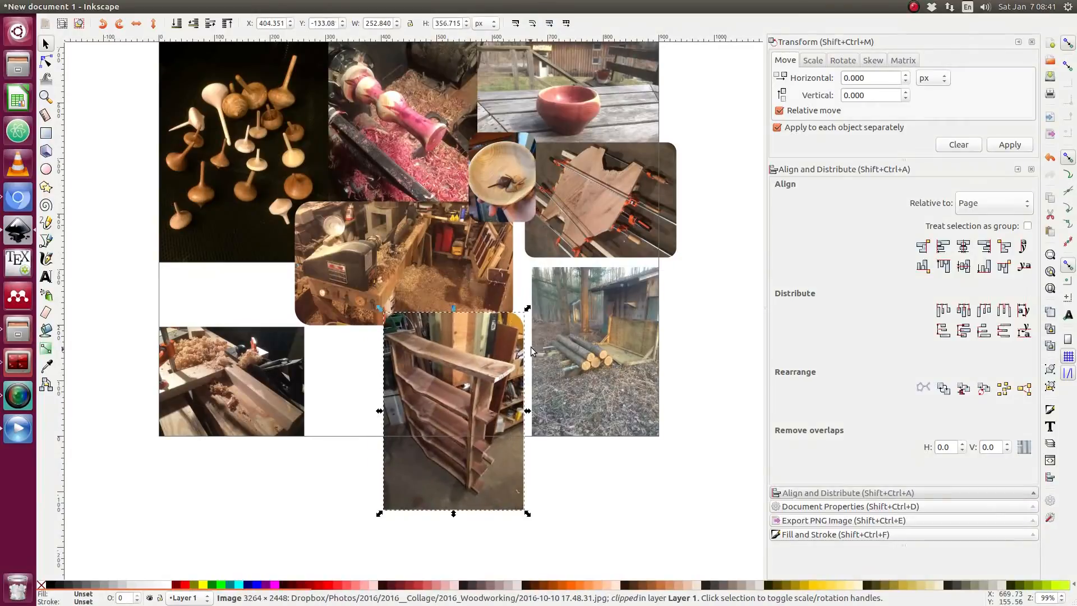
{"action": "left_click_drag", "start_coordinate": [522, 329], "coordinate": [547, 264]}
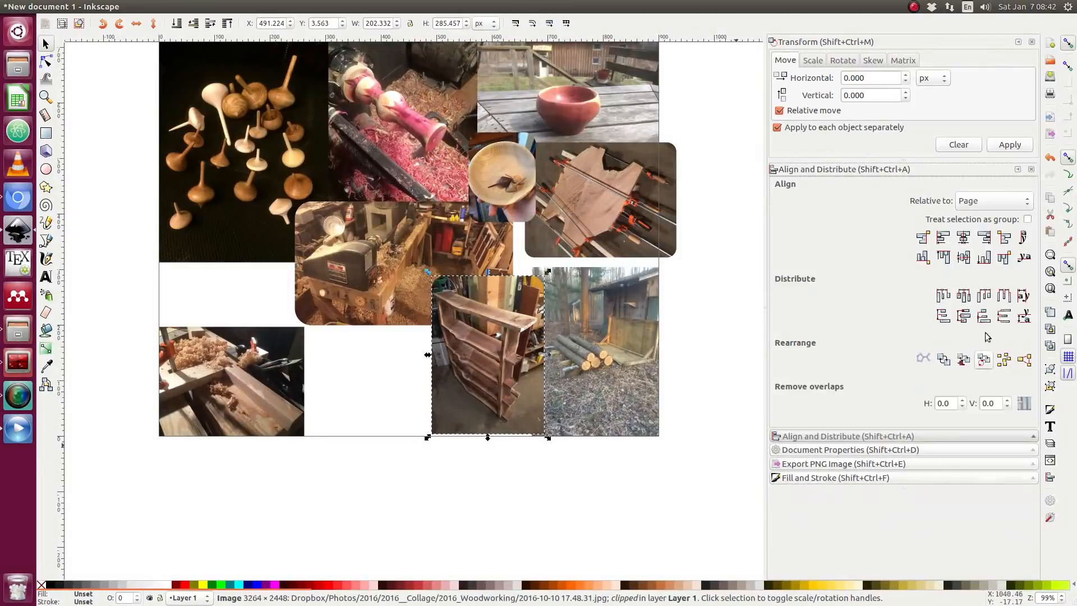
{"action": "left_click", "coordinate": [983, 266]}
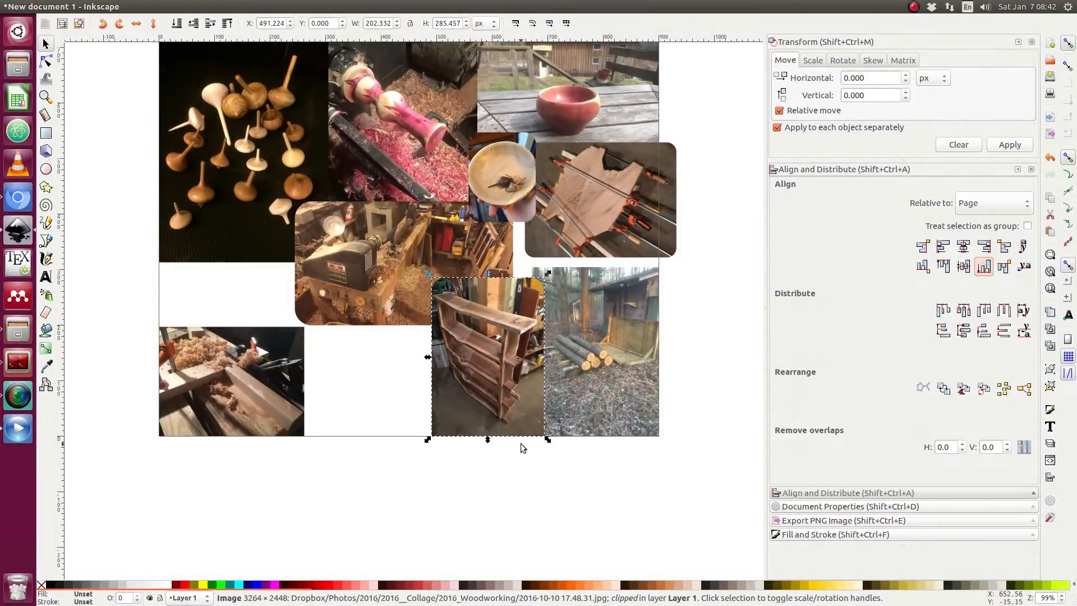
Nudge the clipped shelf photo slightly right and shrink it from the top to about 185 × 261 px.
{"action": "left_click", "coordinate": [521, 447]}
{"action": "scroll", "coordinate": [527, 387], "scroll_direction": "up", "scroll_amount": 1}
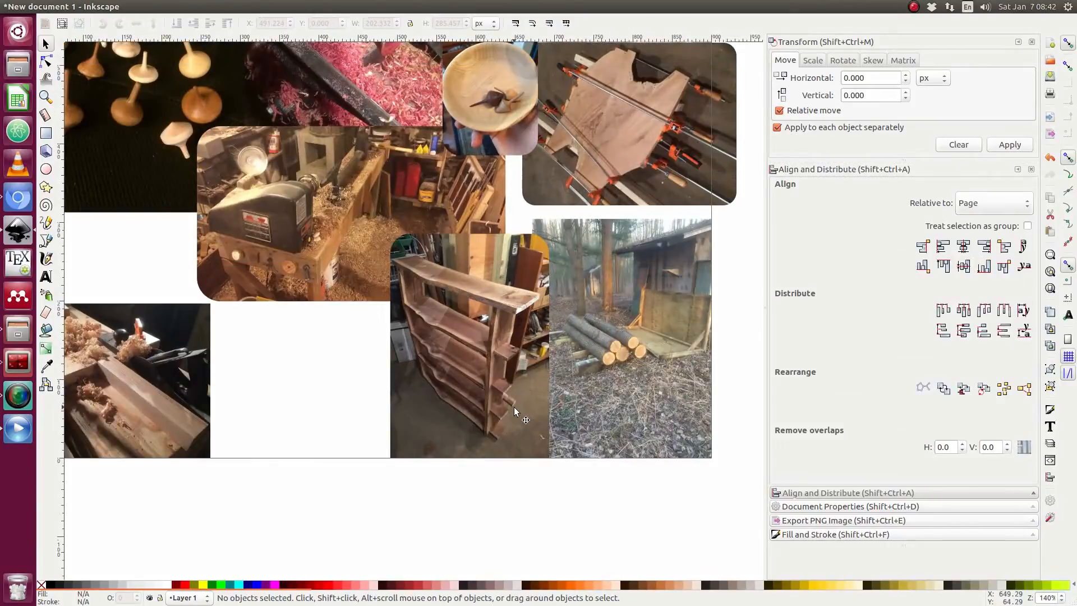
{"action": "left_click", "coordinate": [514, 407]}
{"action": "key", "text": "Right"}
{"action": "key", "text": "Right"}
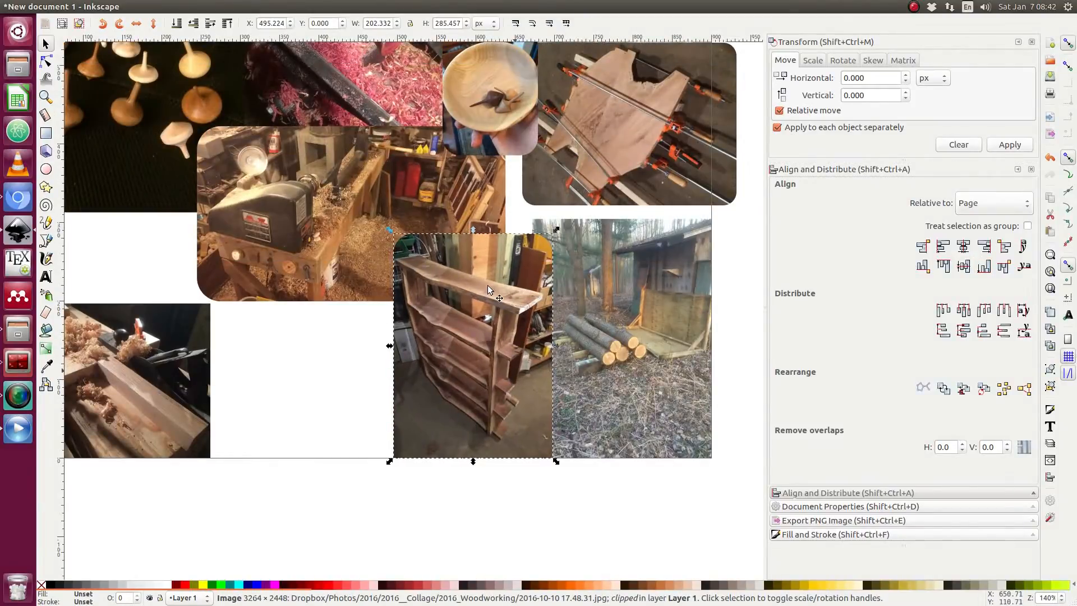
{"action": "left_click_drag", "start_coordinate": [472, 230], "coordinate": [473, 240]}
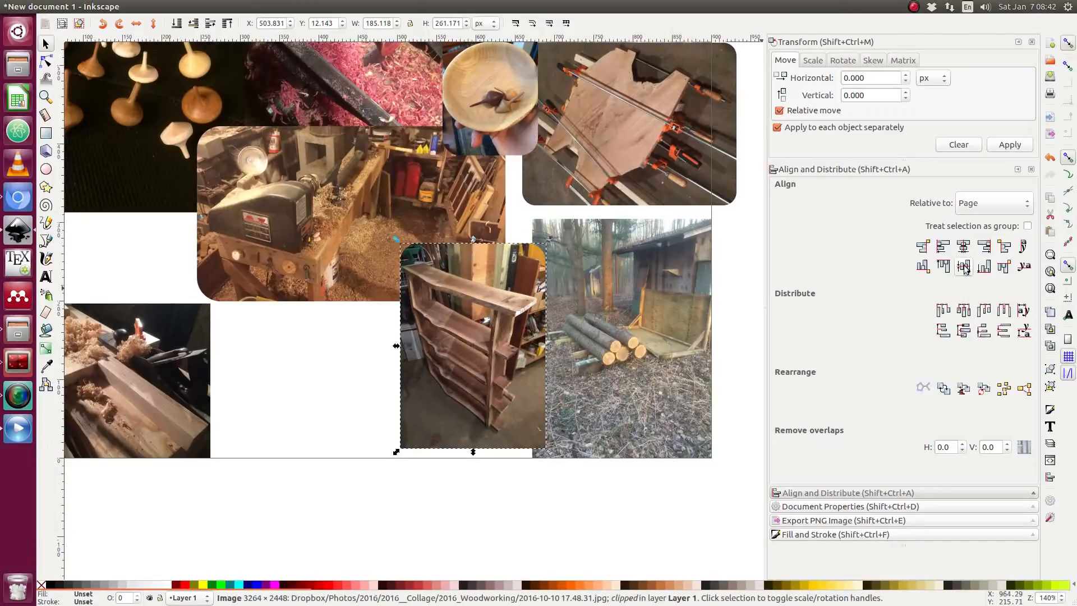
{"action": "left_click", "coordinate": [503, 506]}
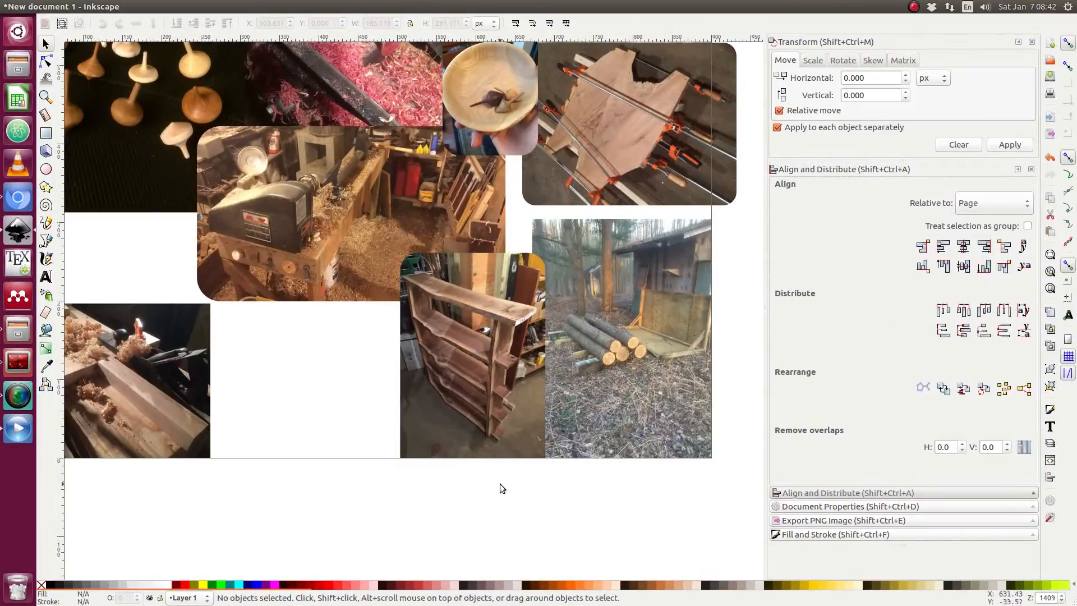
Import the inlaid spiral photo 2016-11-13 20.35.47.jpg into the document as a linked image.
{"action": "scroll", "coordinate": [498, 485], "scroll_direction": "down", "scroll_amount": 1}
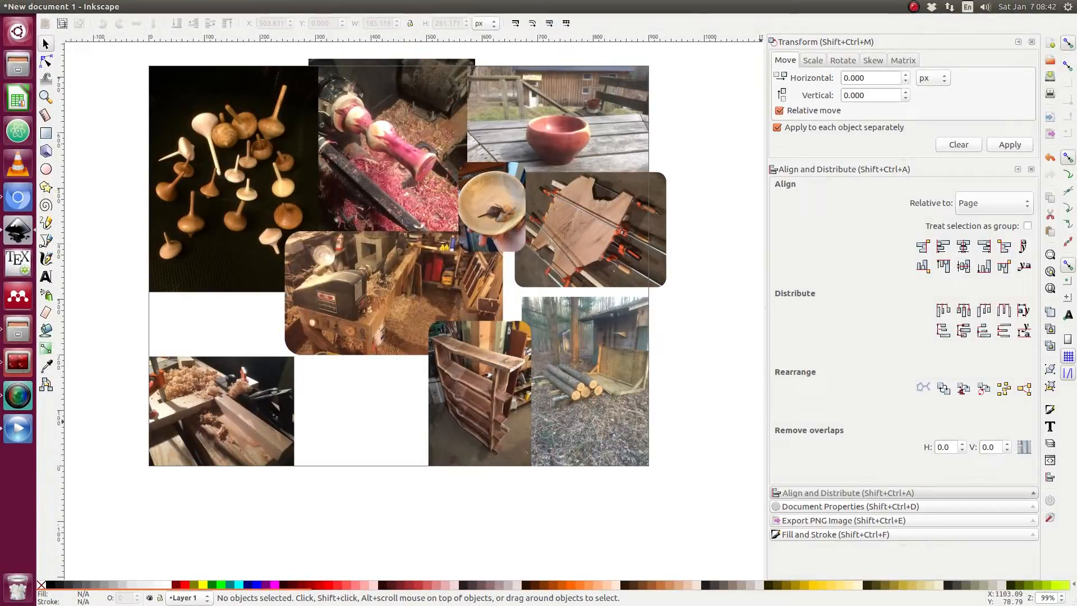
{"action": "left_click_drag", "start_coordinate": [1064, 426], "coordinate": [236, 329]}
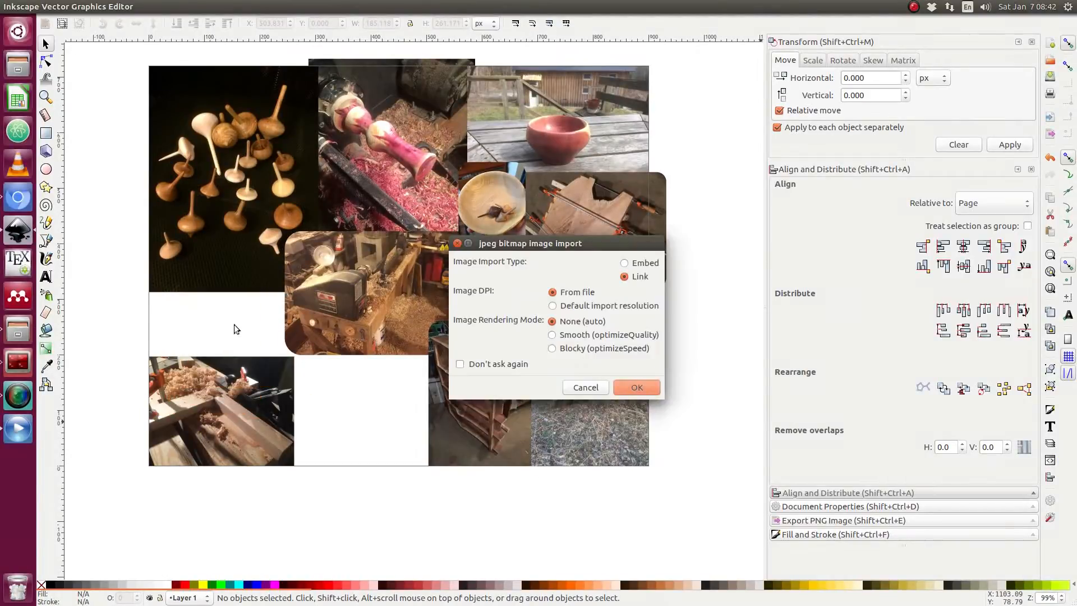
{"action": "left_click", "coordinate": [624, 386]}
{"action": "scroll", "coordinate": [569, 324], "scroll_direction": "down", "scroll_amount": 6}
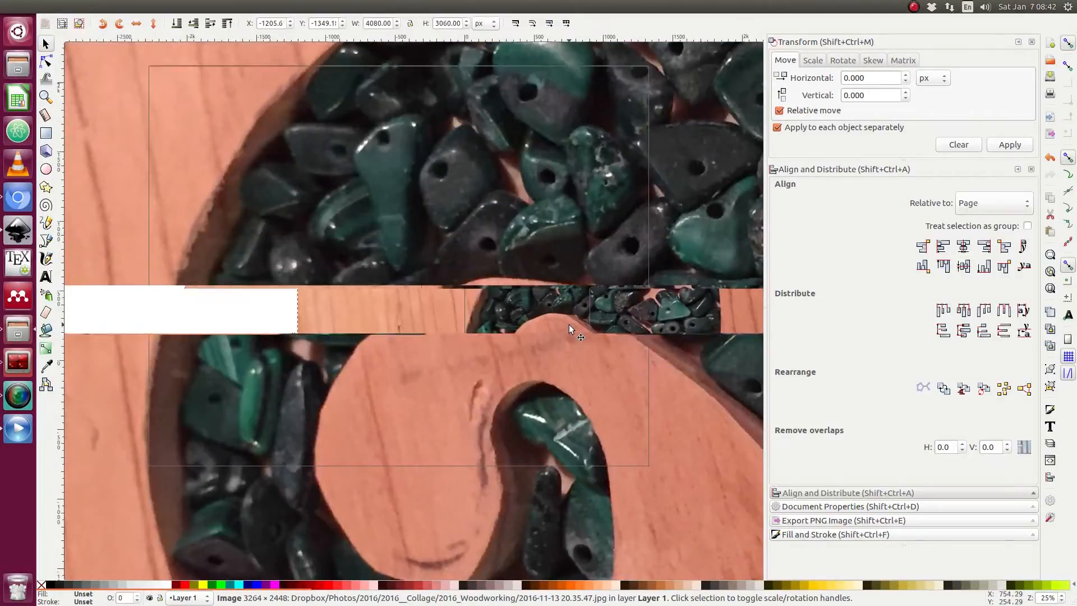
{"action": "left_click_drag", "start_coordinate": [607, 299], "coordinate": [381, 247]}
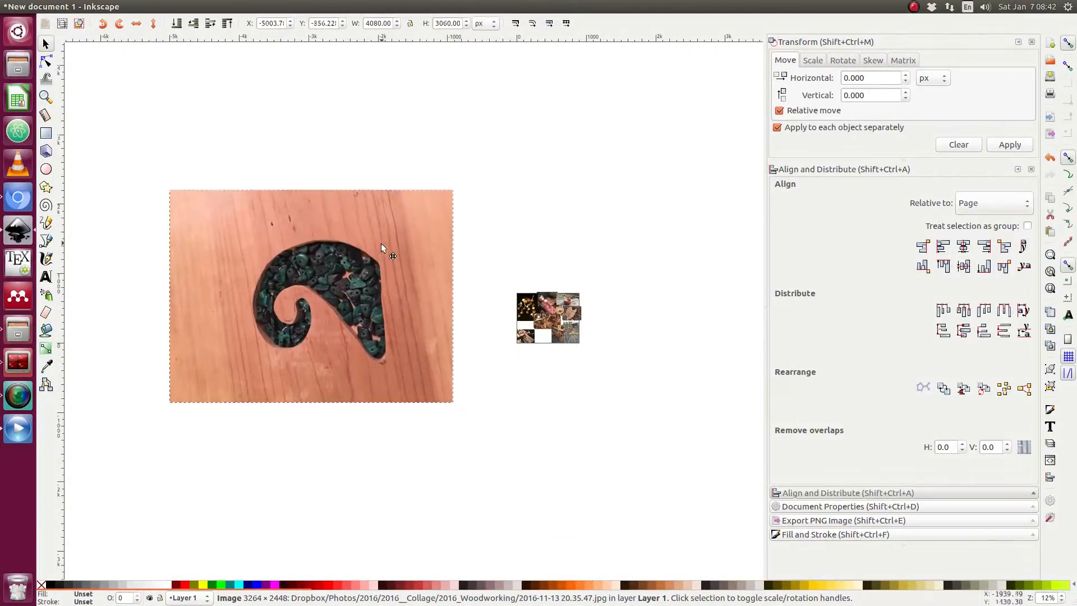
Rotate the spiral photo 90 degrees, scale it to about 361 × 481 px, and place it beside the page.
{"action": "left_click", "coordinate": [423, 206]}
{"action": "left_click_drag", "start_coordinate": [456, 184], "coordinate": [281, 540]}
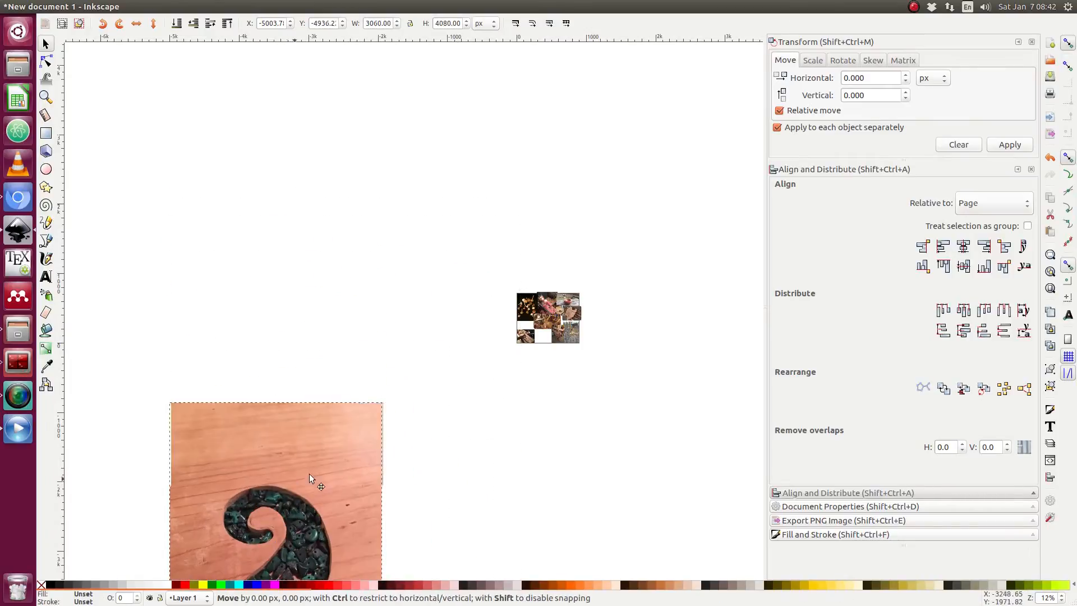
{"action": "left_click_drag", "start_coordinate": [309, 473], "coordinate": [505, 208]}
{"action": "left_click", "coordinate": [540, 170]}
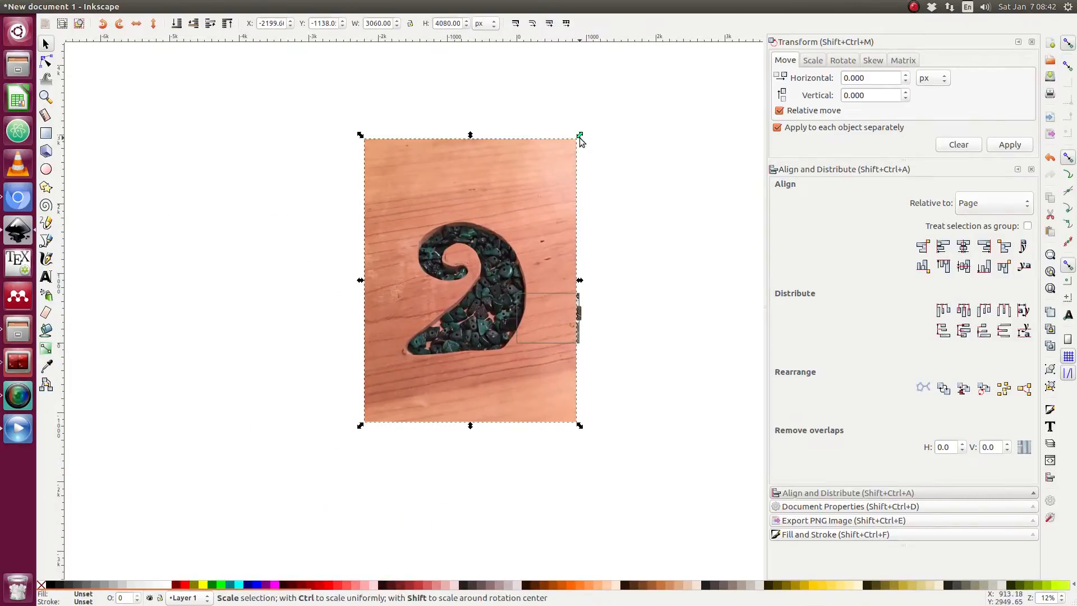
{"action": "left_click_drag", "start_coordinate": [579, 137], "coordinate": [485, 217]}
{"action": "left_click_drag", "start_coordinate": [474, 279], "coordinate": [231, 232]}
{"action": "scroll", "coordinate": [564, 330], "scroll_direction": "up", "scroll_amount": 4}
{"action": "scroll", "coordinate": [556, 332], "scroll_direction": "up", "scroll_amount": 1}
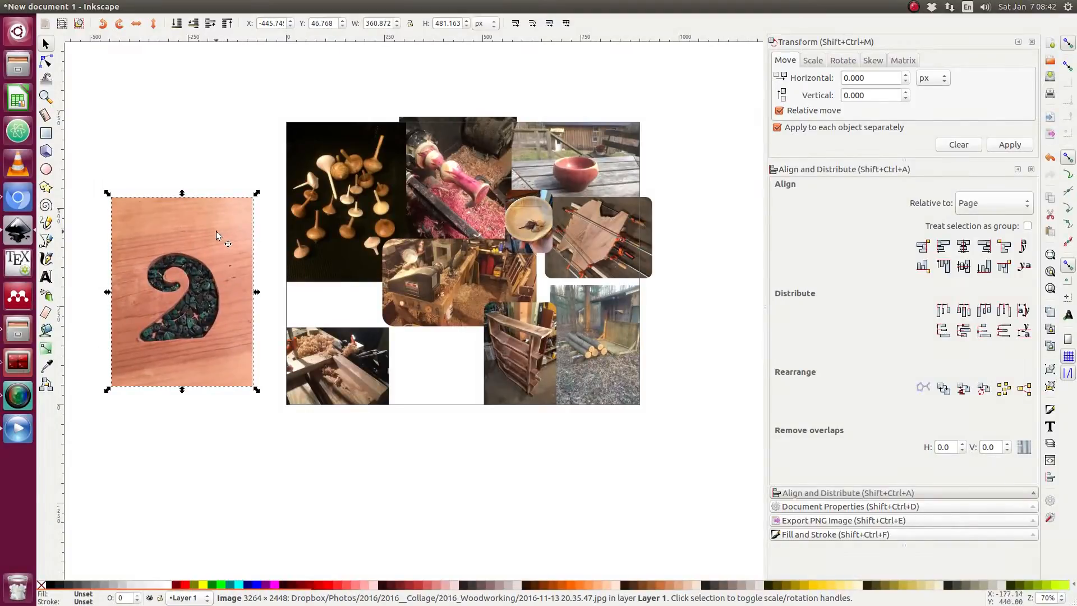
Draw a rounded rectangle over the spiral photo and clip the photo to it.
{"action": "left_click", "coordinate": [152, 147]}
{"action": "left_click", "coordinate": [46, 134]}
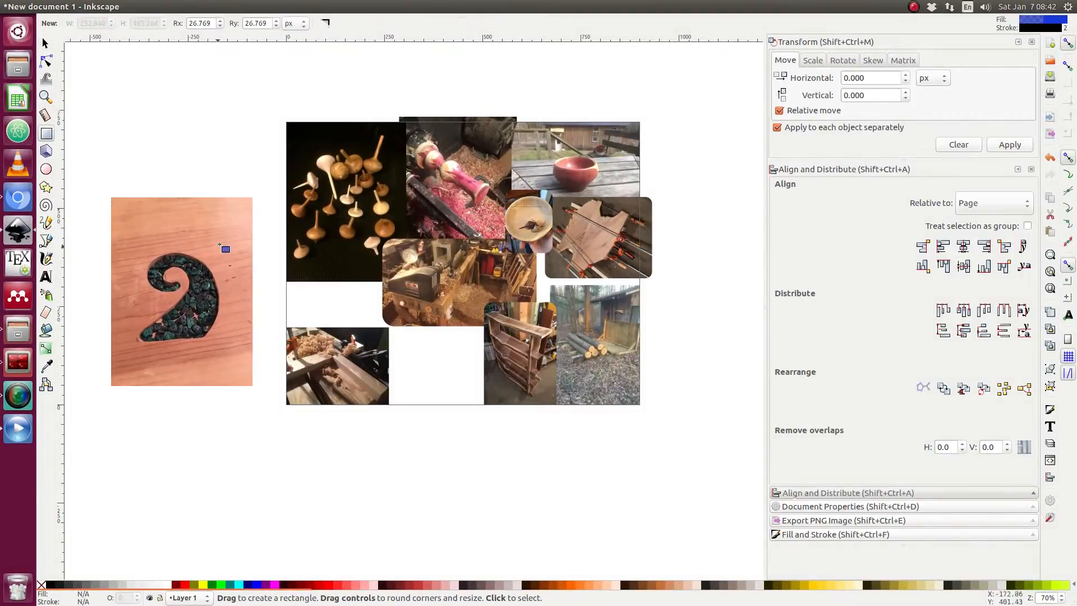
{"action": "left_click_drag", "start_coordinate": [232, 219], "coordinate": [131, 354]}
{"action": "key", "text": "s"}
{"action": "left_click", "coordinate": [150, 376]}
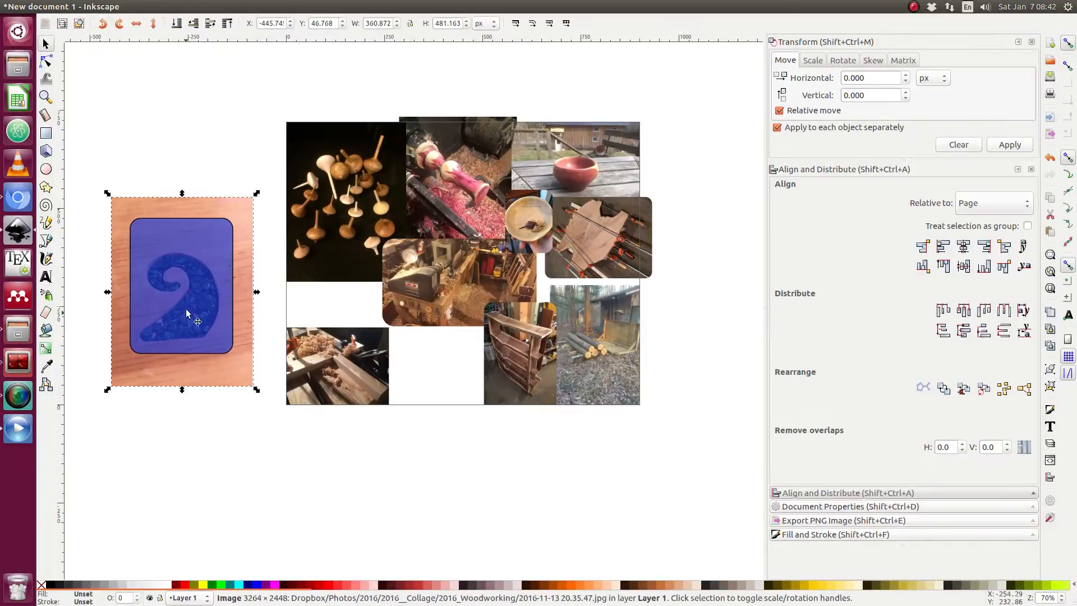
{"action": "left_click", "coordinate": [185, 289], "text": "shift"}
{"action": "right_click", "coordinate": [185, 290]}
{"action": "left_click", "coordinate": [232, 506]}
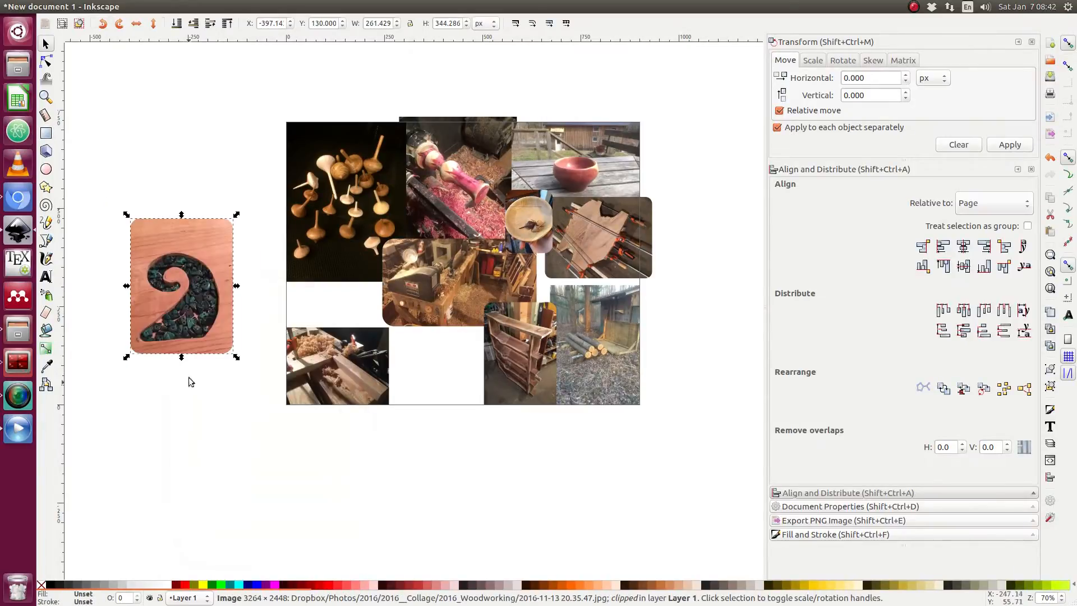
Move the clipped spiral photo into the collage beside the bowl photo and shrink it to fit the gap.
{"action": "left_click_drag", "start_coordinate": [213, 297], "coordinate": [587, 286]}
{"action": "scroll", "coordinate": [587, 282], "scroll_direction": "up", "scroll_amount": 2, "text": "ctrl"}
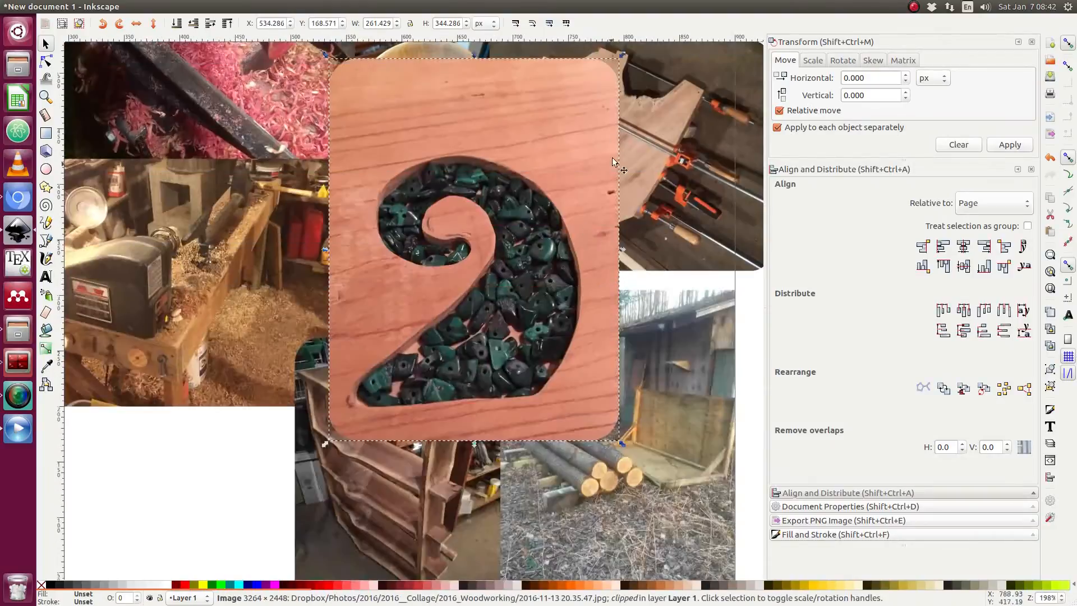
{"action": "left_click_drag", "start_coordinate": [620, 58], "coordinate": [527, 159]}
{"action": "mouse_move", "coordinate": [481, 291]}
{"action": "left_mouse_down"}
{"action": "mouse_move", "coordinate": [485, 309]}
{"action": "mouse_move", "coordinate": [475, 278]}
{"action": "left_mouse_up"}
{"action": "left_click_drag", "start_coordinate": [536, 334], "coordinate": [541, 347]}
{"action": "mouse_move", "coordinate": [492, 294]}
{"action": "left_mouse_down"}
{"action": "mouse_move", "coordinate": [501, 307]}
{"action": "mouse_move", "coordinate": [494, 293]}
{"action": "left_mouse_up"}
{"action": "left_click", "coordinate": [590, 282]}
{"action": "scroll", "coordinate": [591, 281], "scroll_direction": "down", "scroll_amount": 3}
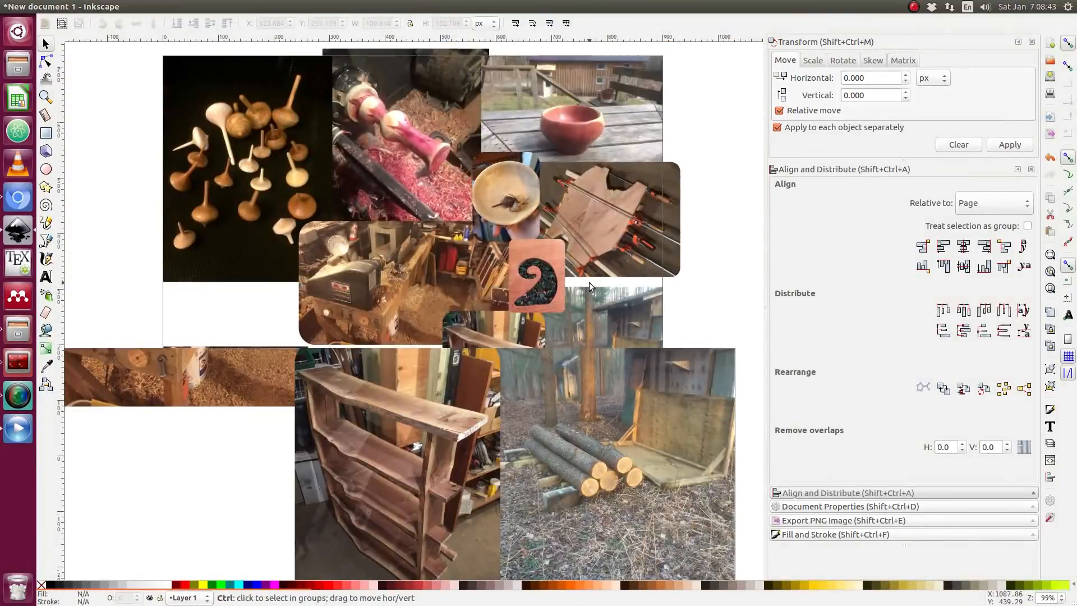
Import the stacked apple boards photo, place it beside the page, and scale it to about 197 × 263 px.
{"action": "scroll", "coordinate": [589, 286], "scroll_direction": "right", "scroll_amount": 3}
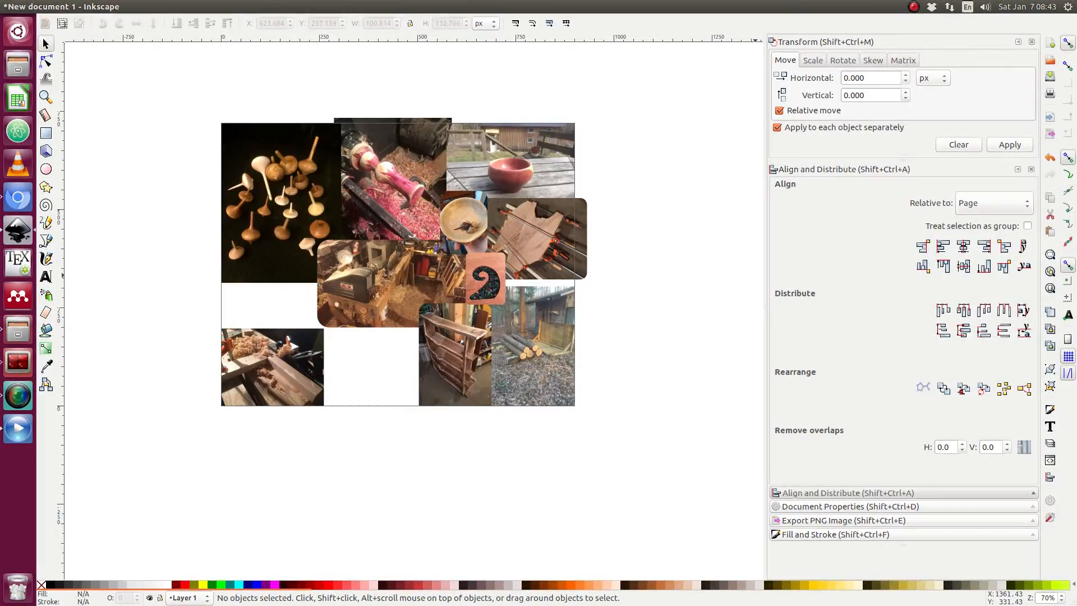
{"action": "left_click_drag", "start_coordinate": [1071, 504], "coordinate": [548, 323]}
{"action": "left_click", "coordinate": [630, 389]}
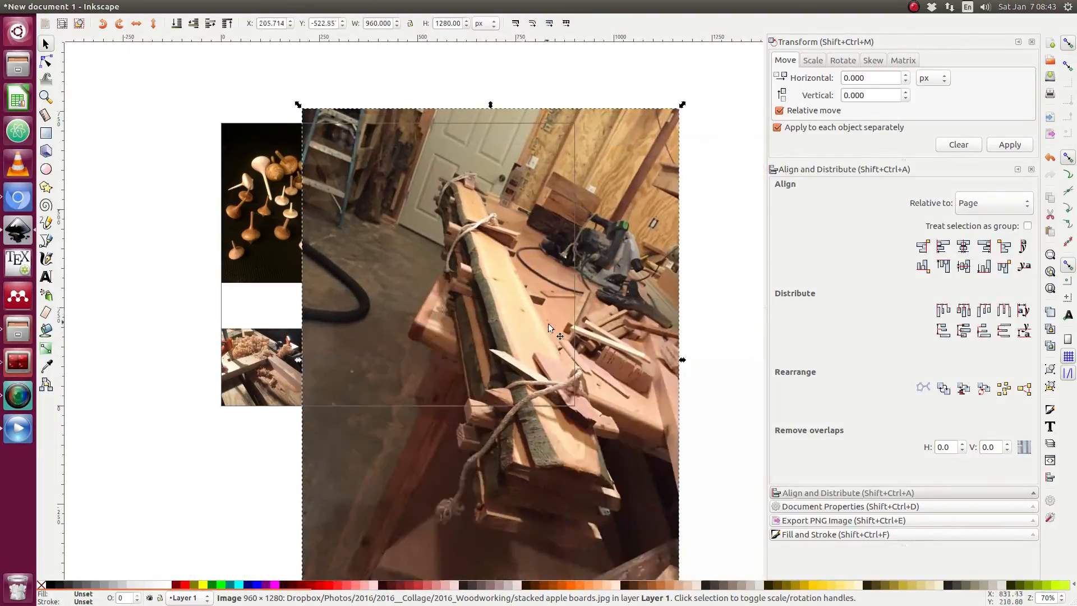
{"action": "scroll", "coordinate": [562, 345], "scroll_direction": "down", "scroll_amount": 2}
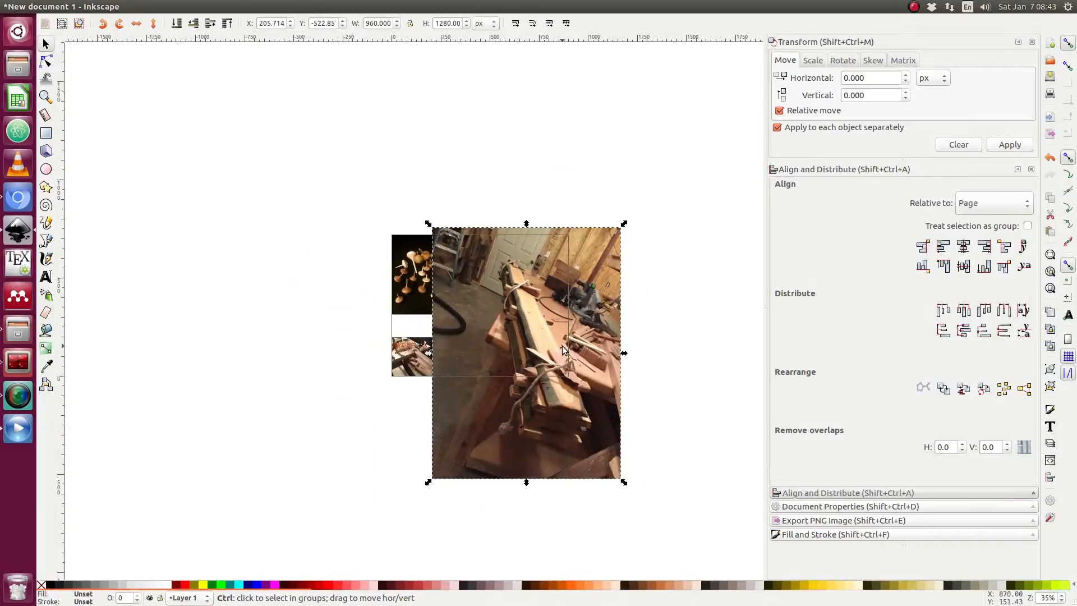
{"action": "left_click_drag", "start_coordinate": [574, 371], "coordinate": [332, 359]}
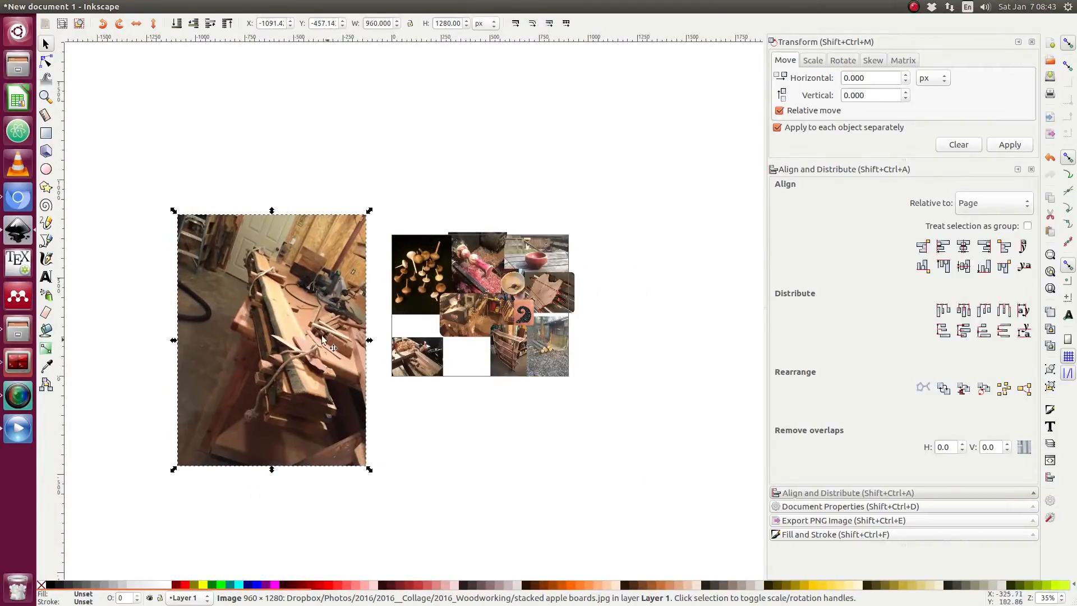
{"action": "left_click_drag", "start_coordinate": [173, 211], "coordinate": [359, 266]}
{"action": "scroll", "coordinate": [365, 318], "scroll_direction": "up", "scroll_amount": 3}
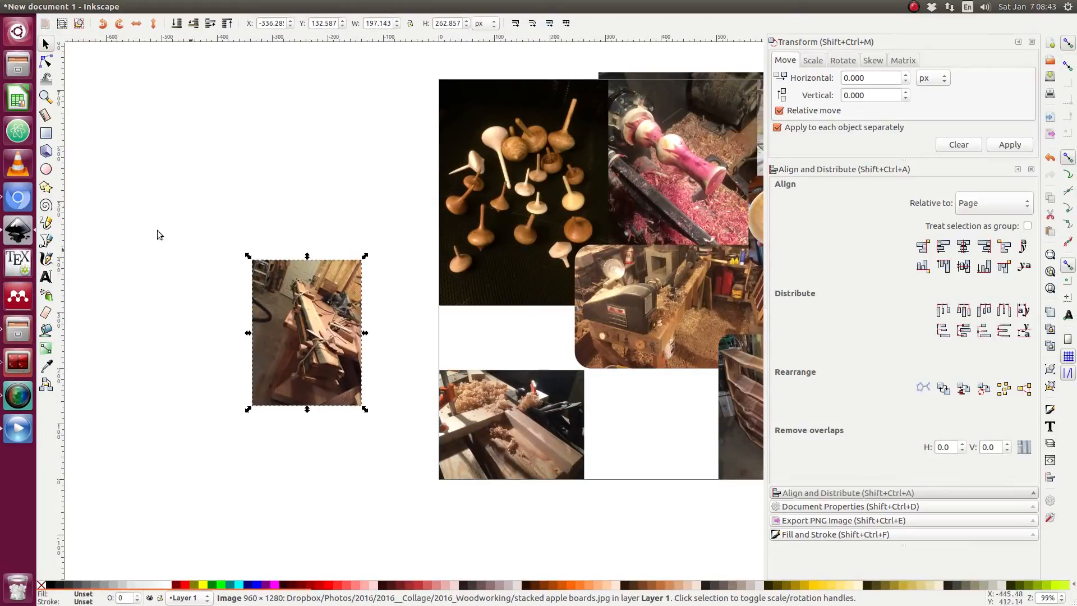
{"action": "left_click", "coordinate": [47, 172]}
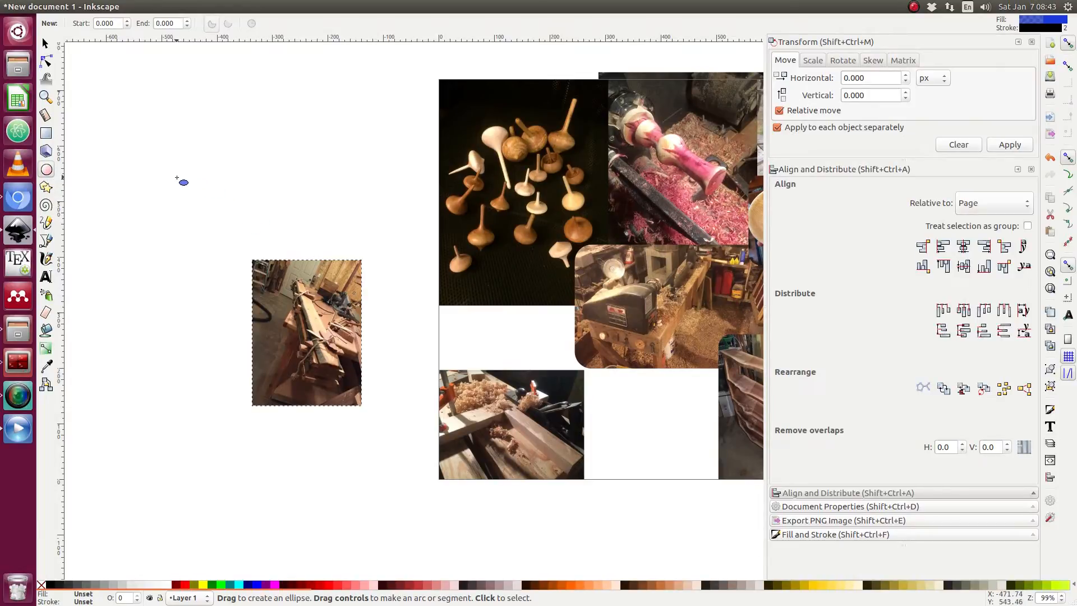
Draw a long flat ellipse beside the page and move it just above the stacked apple boards photo.
{"action": "left_click_drag", "start_coordinate": [178, 179], "coordinate": [298, 192]}
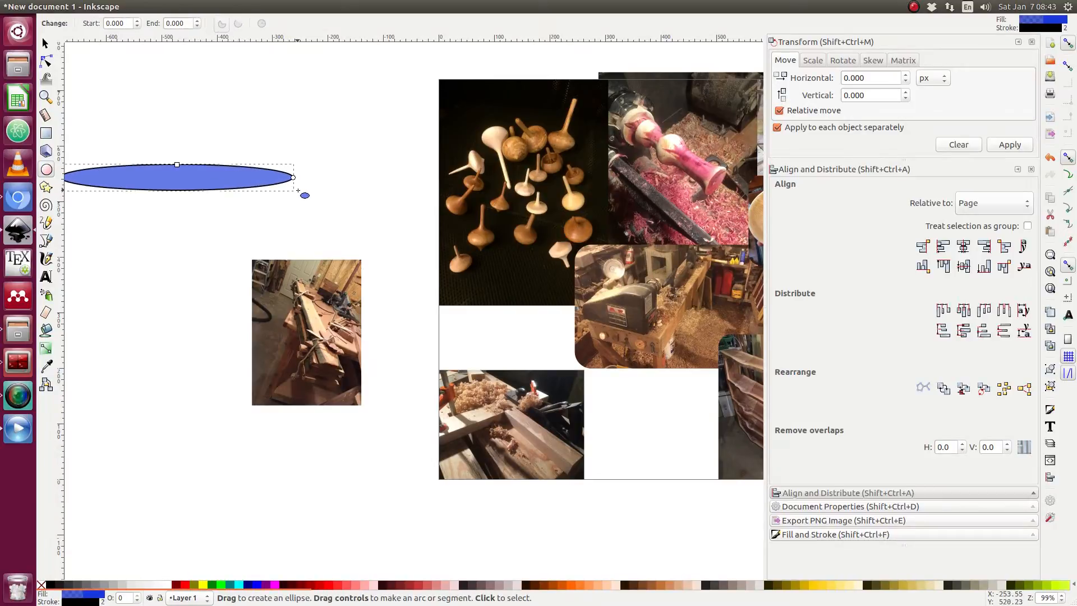
{"action": "key", "text": "Escape"}
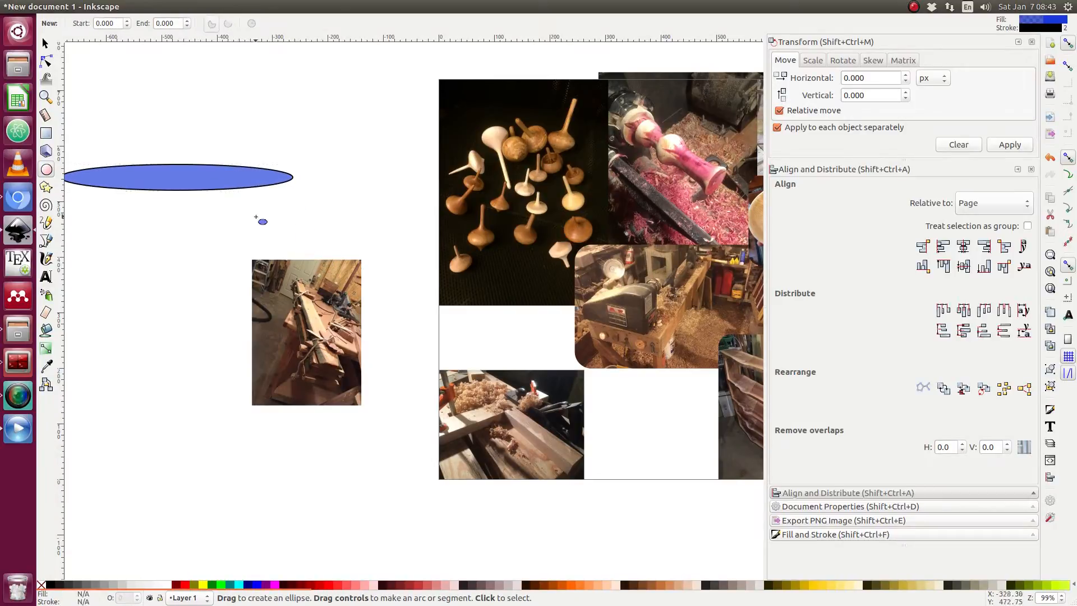
{"action": "key", "text": "s"}
{"action": "left_click_drag", "start_coordinate": [233, 181], "coordinate": [331, 250]}
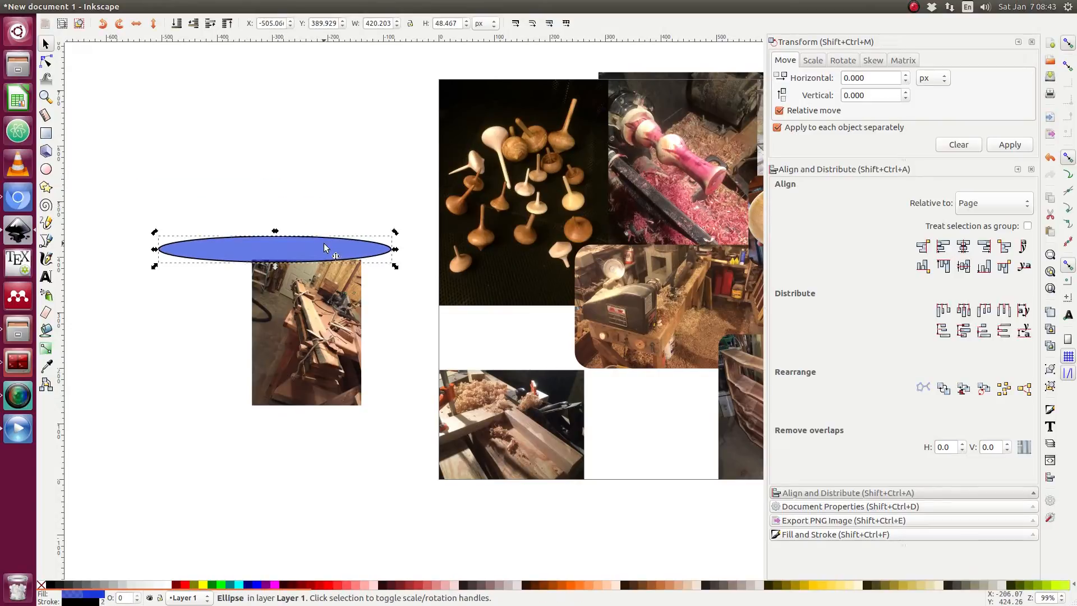
{"action": "left_click", "coordinate": [326, 232]}
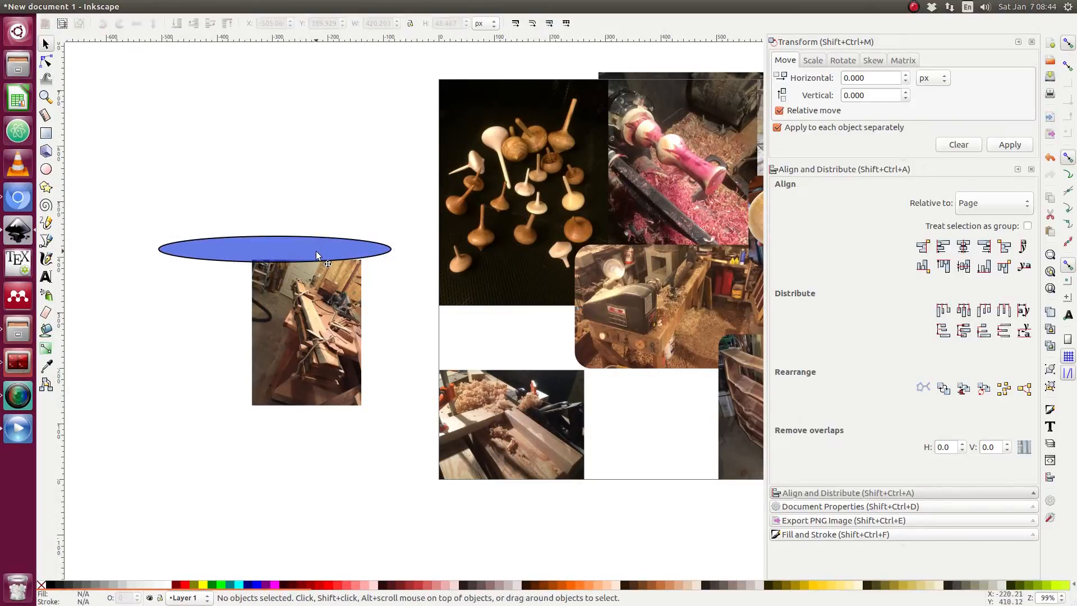
Rotate the stacked apple boards photo to a tilted angle and move it up behind the ellipse.
{"action": "left_click", "coordinate": [301, 319]}
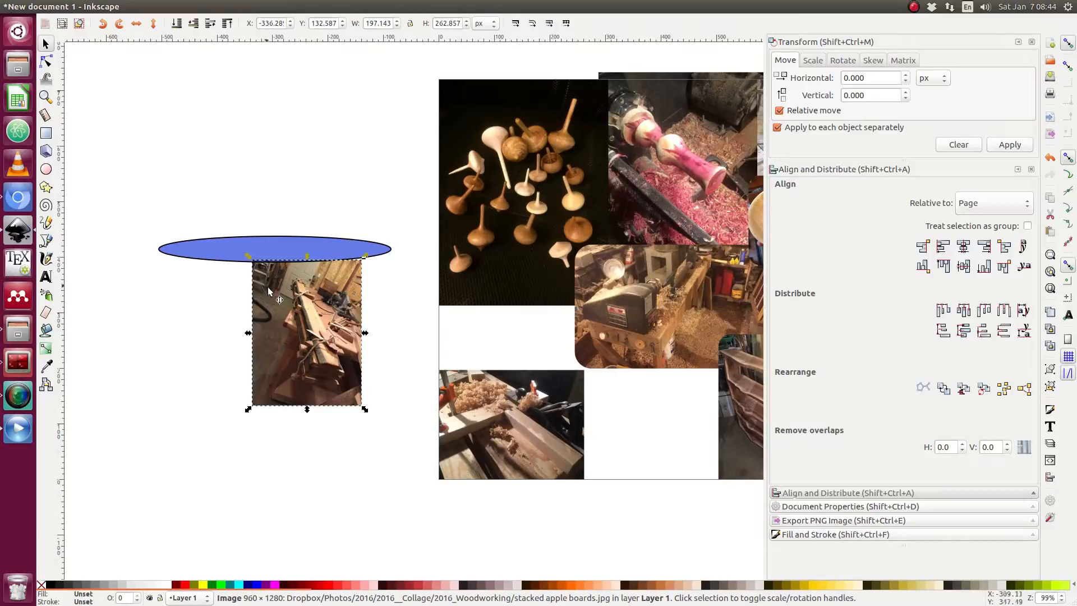
{"action": "left_click_drag", "start_coordinate": [268, 290], "coordinate": [258, 315]}
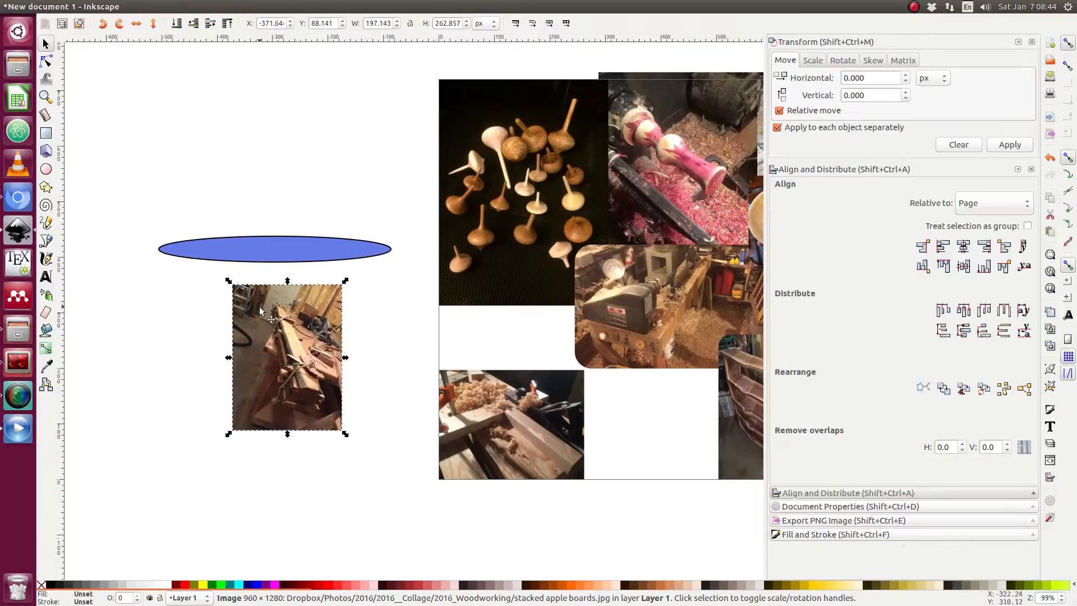
{"action": "left_click", "coordinate": [260, 310]}
{"action": "left_click_drag", "start_coordinate": [229, 282], "coordinate": [208, 386]}
{"action": "left_click_drag", "start_coordinate": [369, 373], "coordinate": [346, 297]}
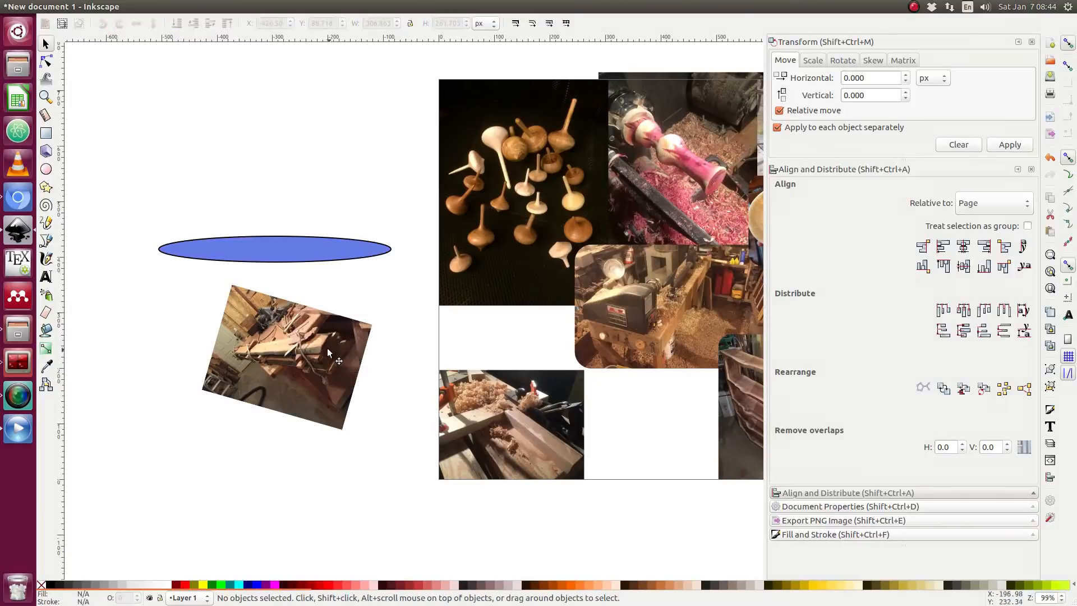
{"action": "left_click_drag", "start_coordinate": [327, 349], "coordinate": [315, 248]}
Reshape the ellipse to about 245 × 111 px so it sits inside the tilted photo.
{"action": "left_click", "coordinate": [385, 228]}
{"action": "scroll", "coordinate": [331, 232], "scroll_direction": "up", "scroll_amount": 1}
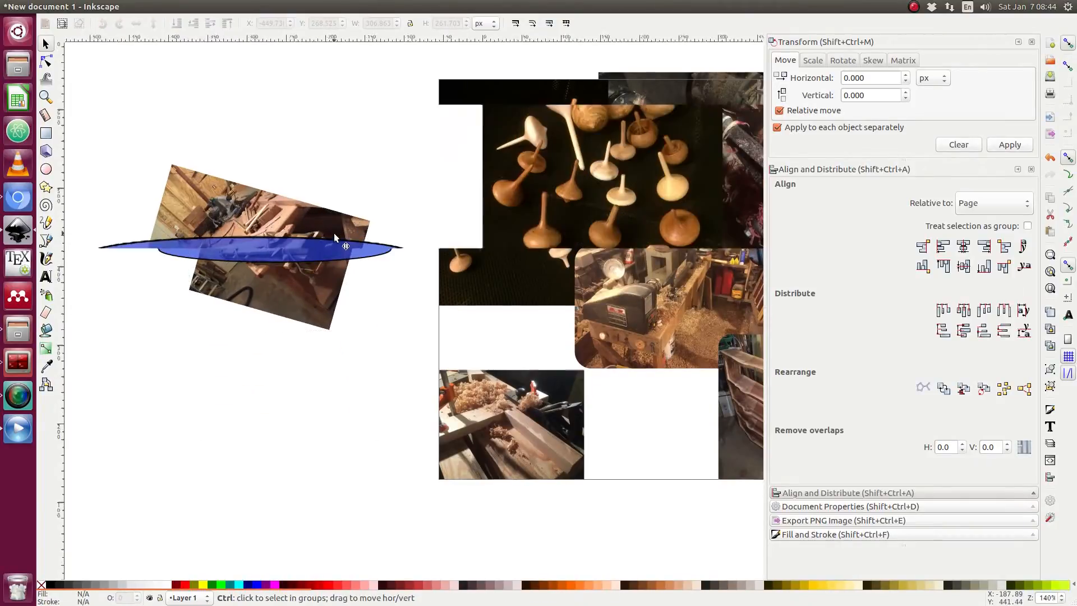
{"action": "left_click", "coordinate": [270, 242]}
{"action": "left_click_drag", "start_coordinate": [250, 235], "coordinate": [254, 217]}
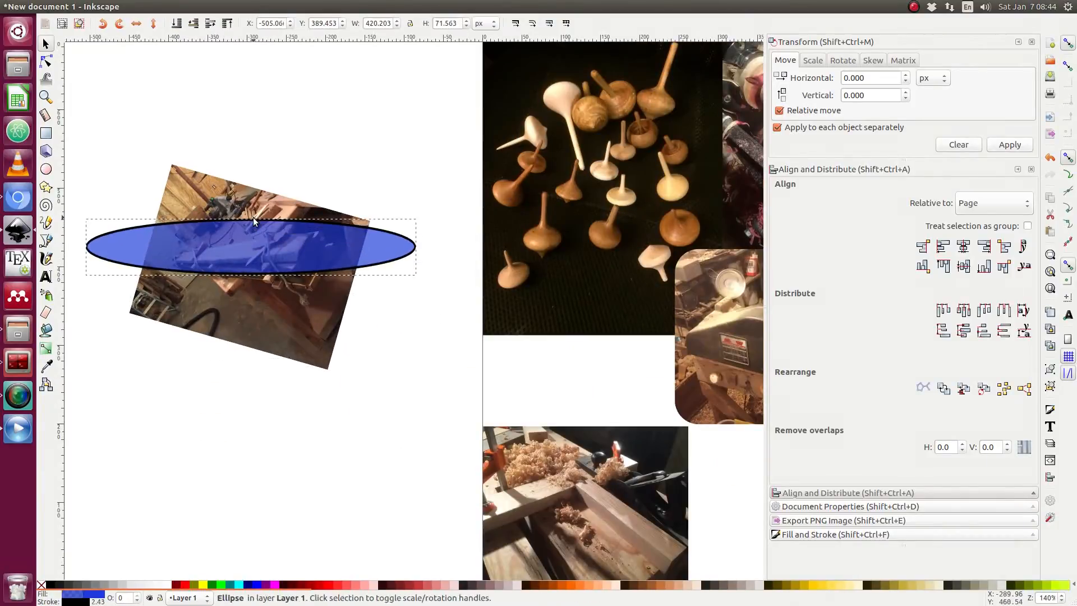
{"action": "left_click_drag", "start_coordinate": [251, 278], "coordinate": [252, 304]}
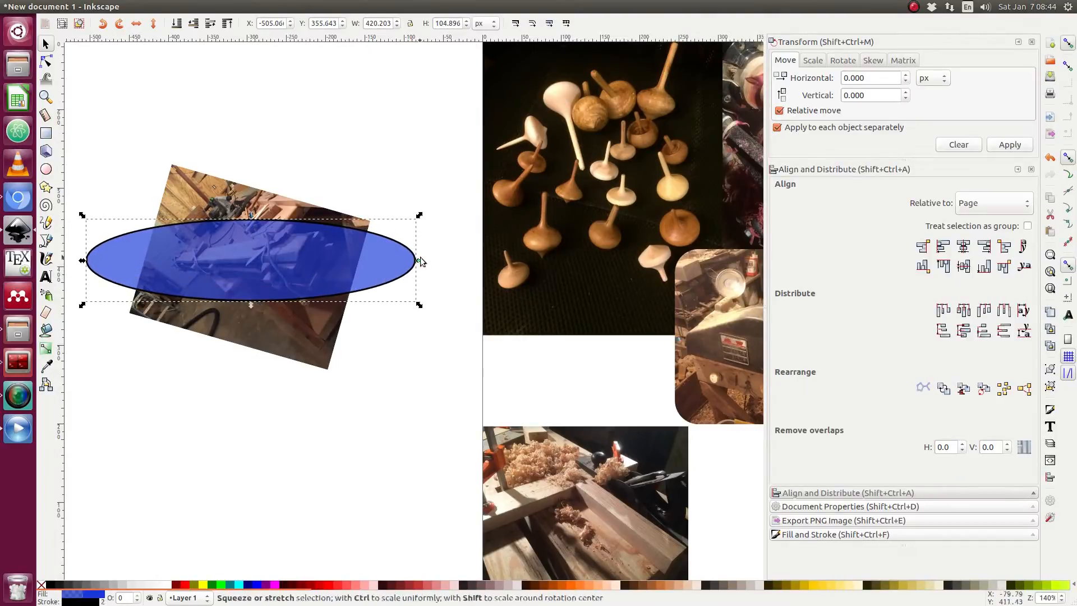
{"action": "left_click_drag", "start_coordinate": [419, 259], "coordinate": [356, 258]}
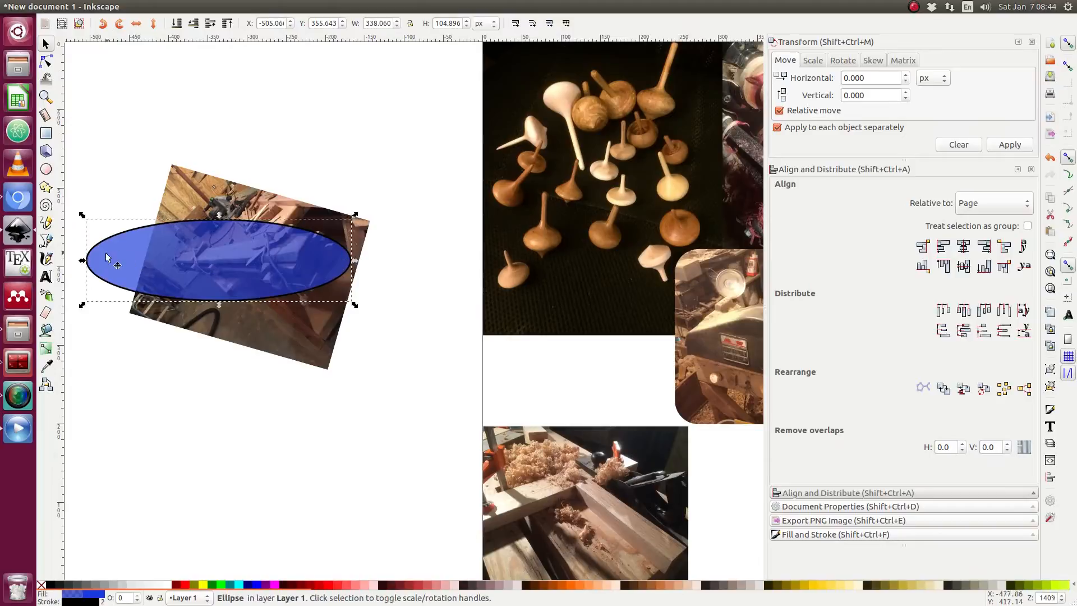
{"action": "left_click_drag", "start_coordinate": [84, 261], "coordinate": [153, 260]}
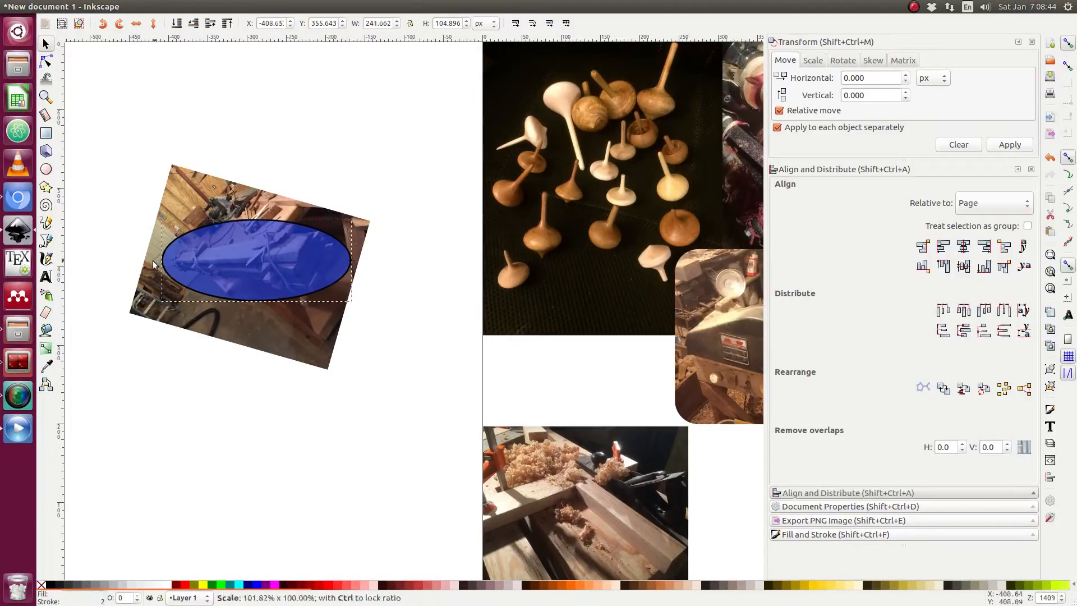
{"action": "left_click_drag", "start_coordinate": [255, 216], "coordinate": [255, 212]}
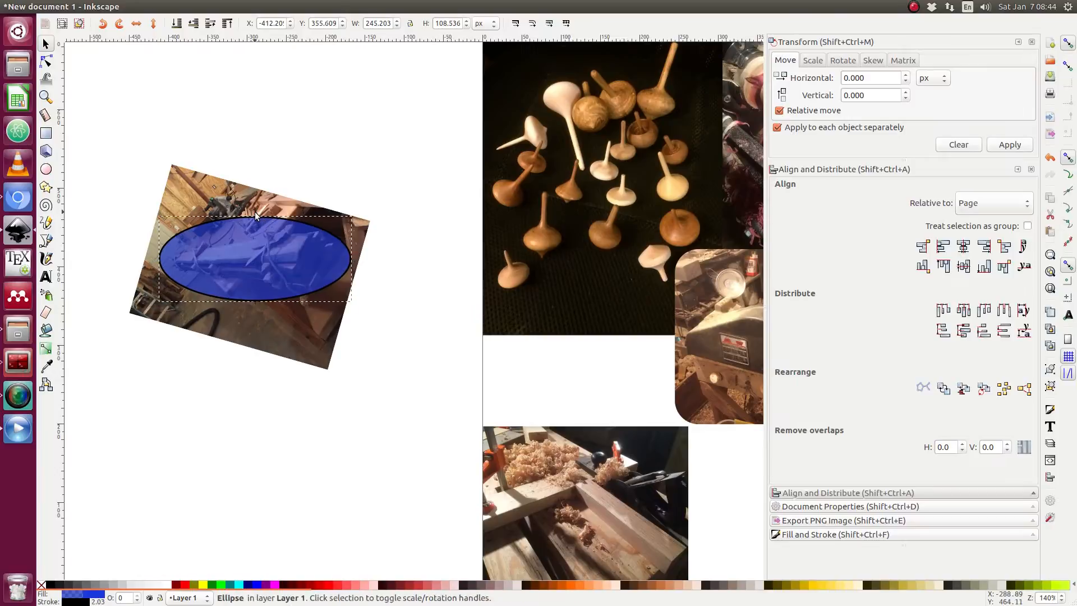
{"action": "left_click_drag", "start_coordinate": [256, 305], "coordinate": [256, 307]}
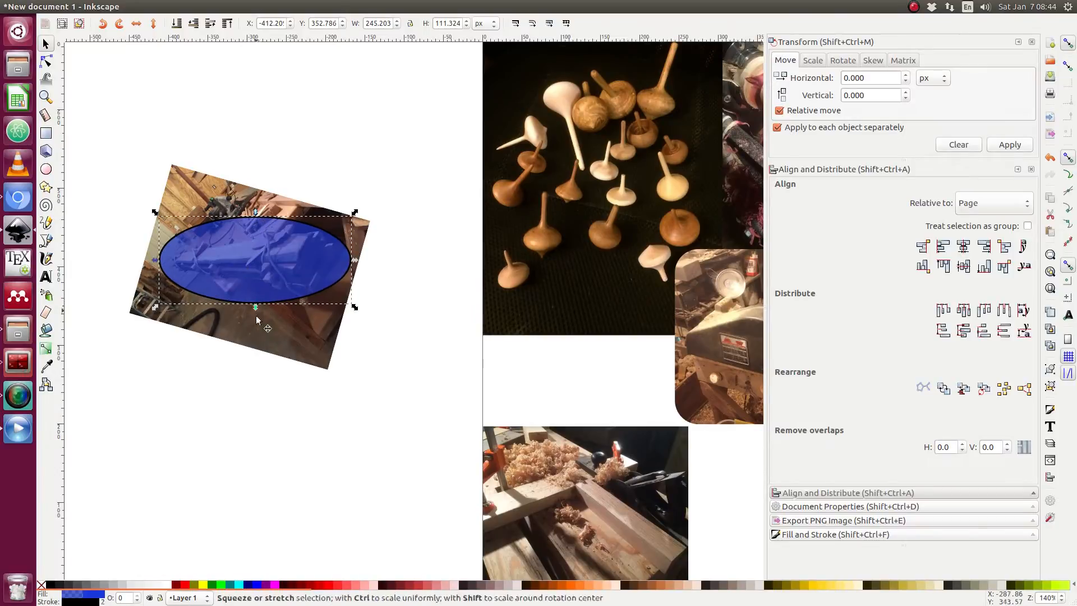
Select the ellipse together with the apple boards photo and clip the photo to the ellipse.
{"action": "left_click", "coordinate": [287, 318]}
{"action": "left_click", "coordinate": [283, 275], "text": "shift"}
{"action": "right_click", "coordinate": [282, 275]}
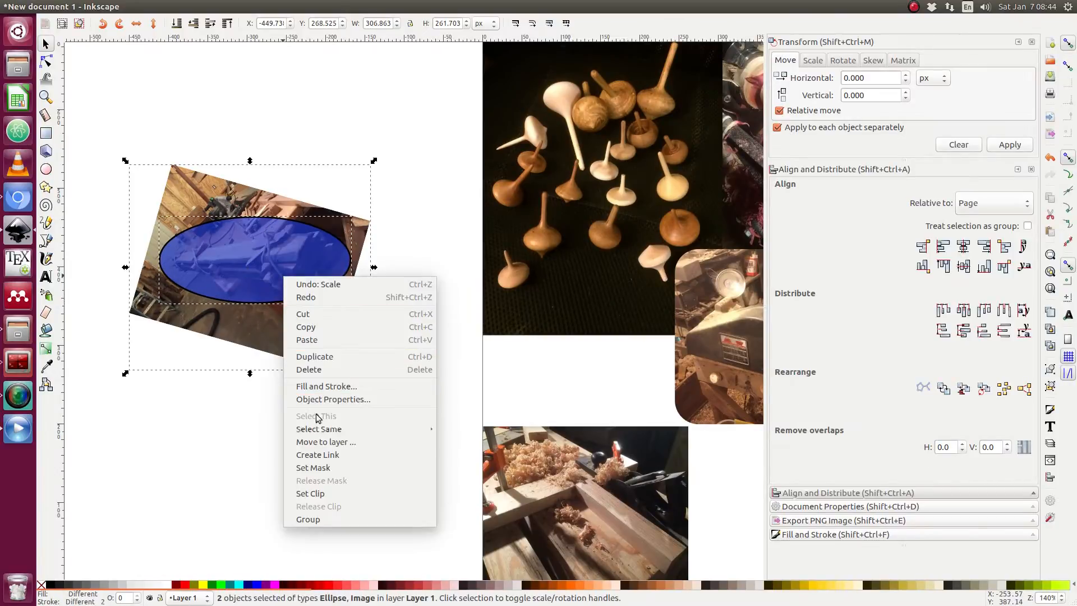
{"action": "left_click", "coordinate": [336, 492]}
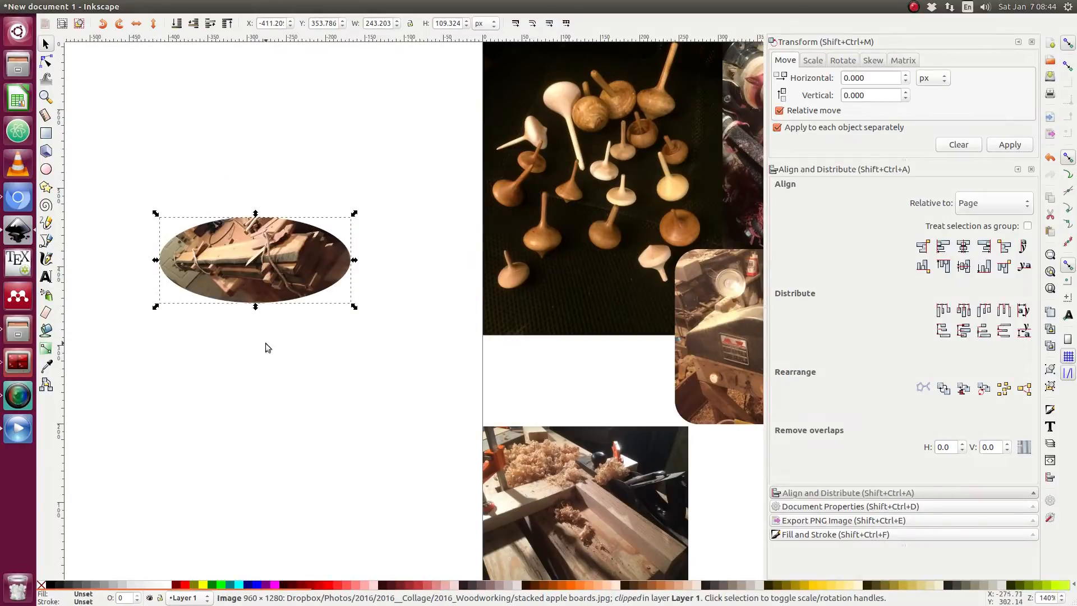
Move the clipped apple boards photo into the collage beside the number 2 photo.
{"action": "scroll", "coordinate": [267, 347], "scroll_direction": "down", "scroll_amount": 4}
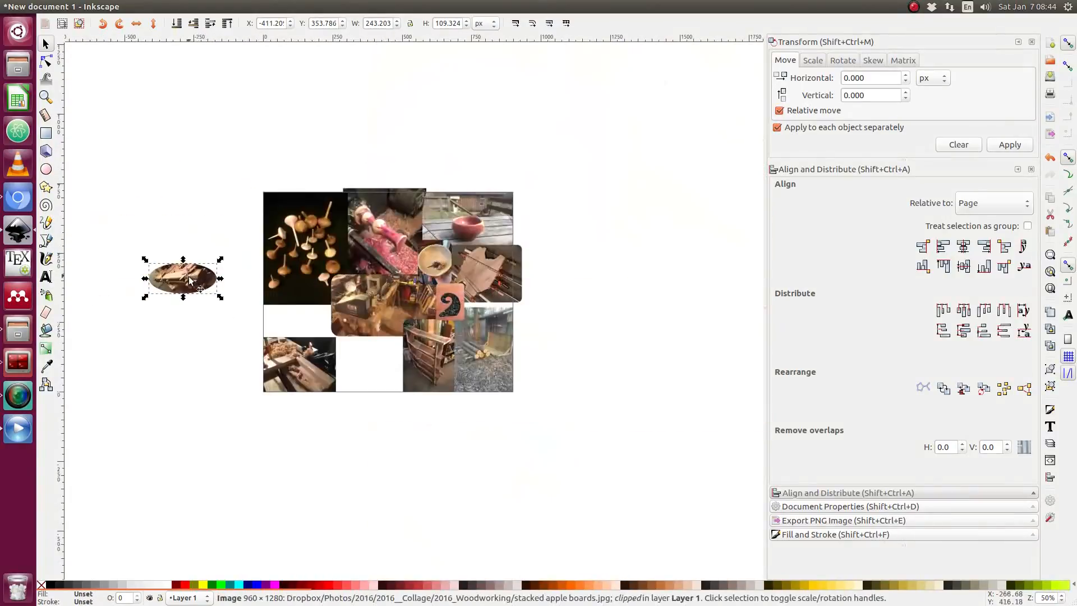
{"action": "left_click_drag", "start_coordinate": [191, 281], "coordinate": [506, 311]}
{"action": "scroll", "coordinate": [515, 315], "scroll_direction": "up", "scroll_amount": 4}
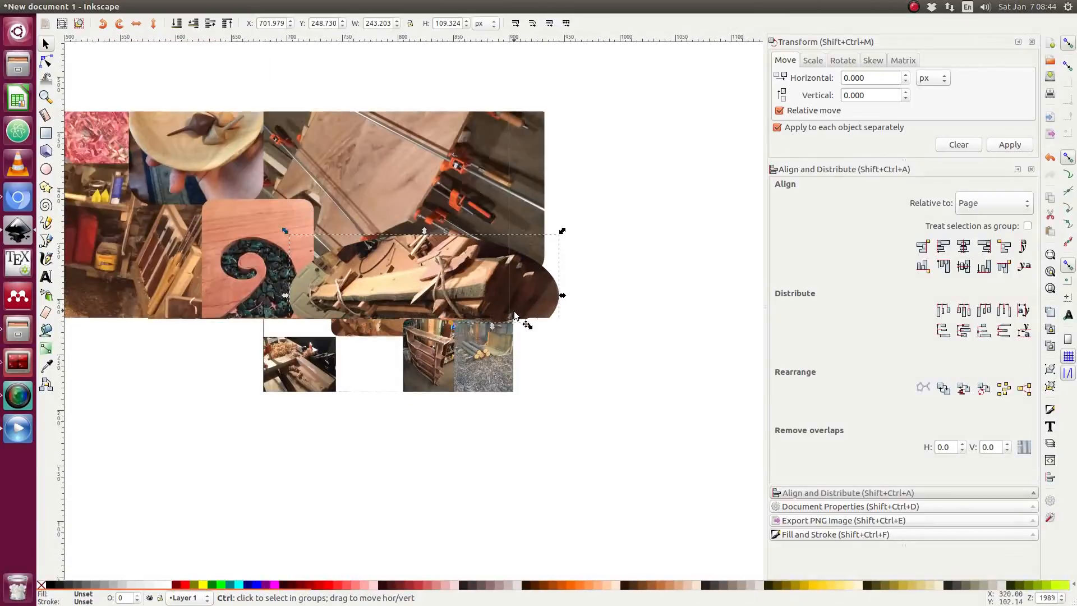
{"action": "left_click_drag", "start_coordinate": [422, 310], "coordinate": [418, 312]}
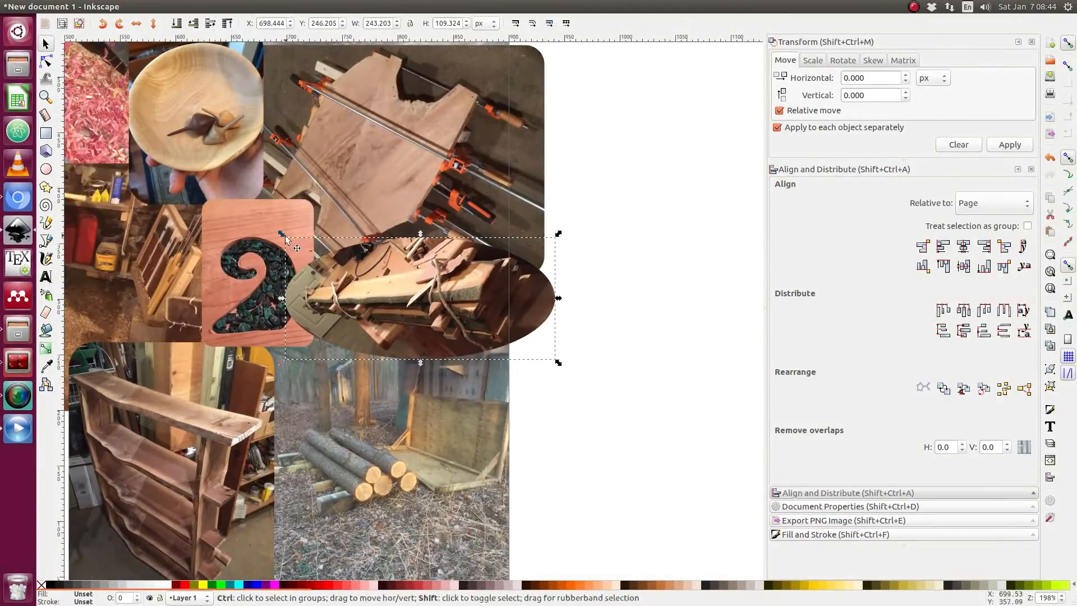
Shrink the clipped apple boards photo to about 210 × 94 px and fit it beside the number 2 photo.
{"action": "left_click_drag", "start_coordinate": [281, 233], "coordinate": [296, 241]}
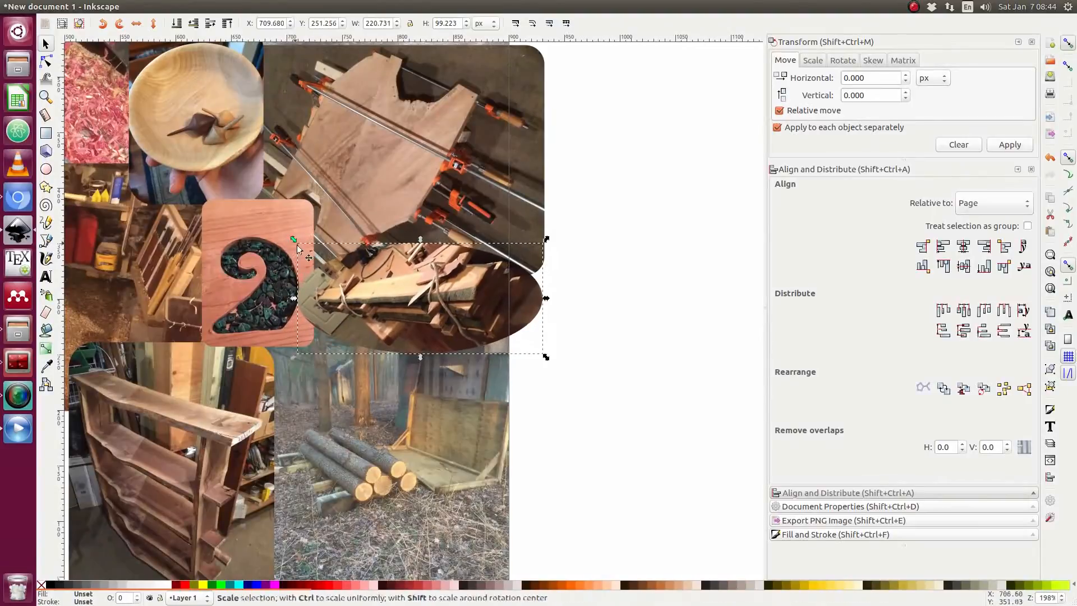
{"action": "left_click_drag", "start_coordinate": [443, 316], "coordinate": [435, 318]}
{"action": "left_click_drag", "start_coordinate": [288, 243], "coordinate": [294, 247]}
{"action": "left_click", "coordinate": [265, 232]}
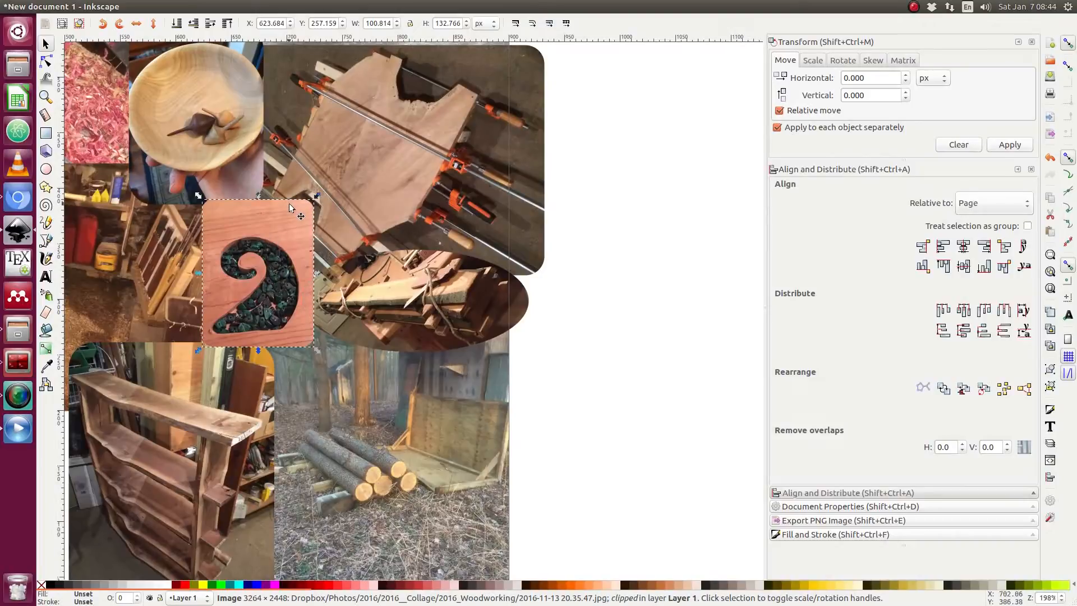
{"action": "left_click", "coordinate": [390, 283]}
{"action": "left_click_drag", "start_coordinate": [390, 290], "coordinate": [394, 291]}
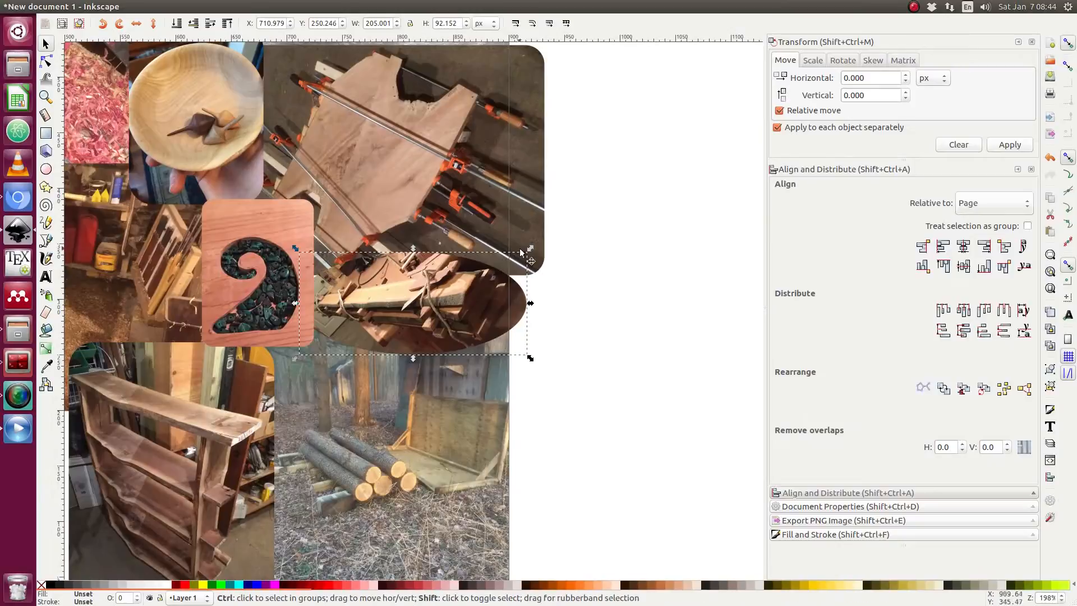
{"action": "left_click_drag", "start_coordinate": [531, 248], "coordinate": [534, 245]}
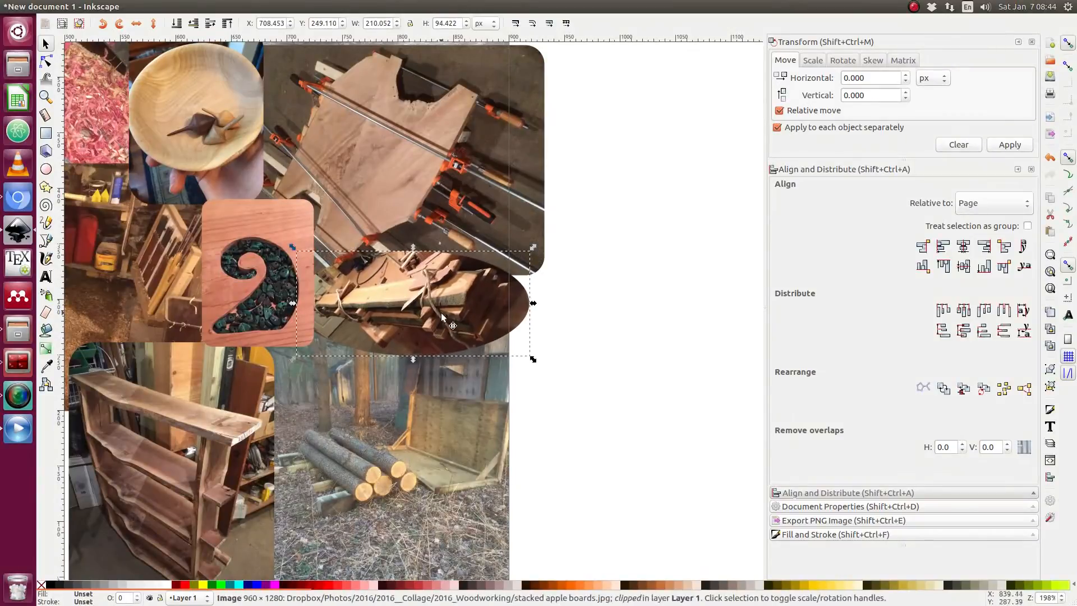
{"action": "left_click_drag", "start_coordinate": [455, 309], "coordinate": [451, 308]}
Import the photo 2016-10-22 15.15.29.jpg onto the canvas as a linked image.
{"action": "left_click", "coordinate": [588, 327]}
{"action": "left_click", "coordinate": [535, 326]}
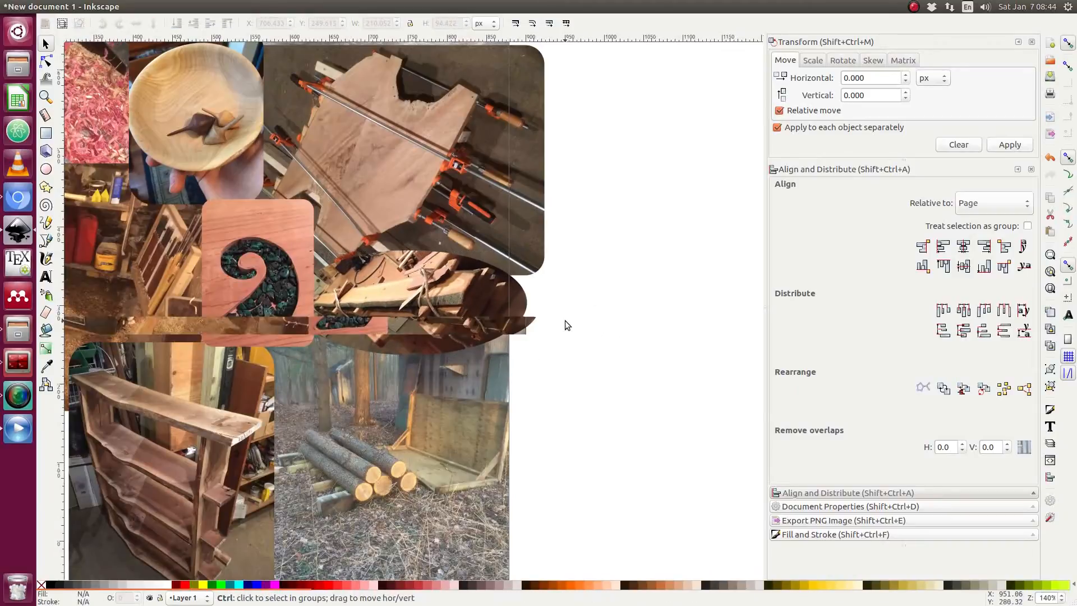
{"action": "scroll", "coordinate": [564, 321], "scroll_direction": "down", "scroll_amount": 2}
{"action": "scroll", "coordinate": [501, 325], "scroll_direction": "down", "scroll_amount": 1}
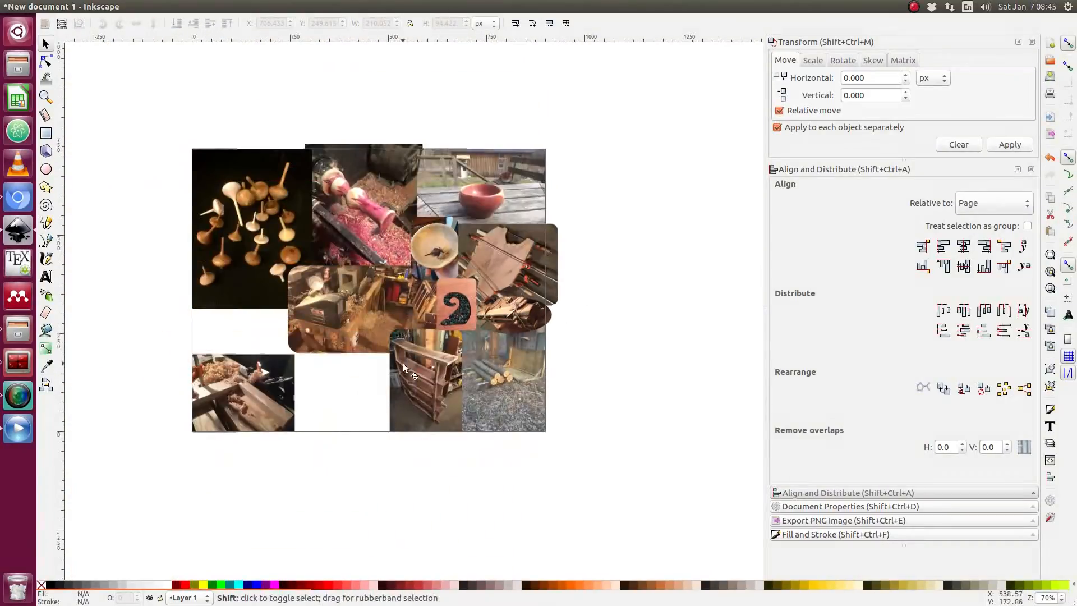
{"action": "scroll", "coordinate": [401, 362], "scroll_direction": "left", "scroll_amount": 2}
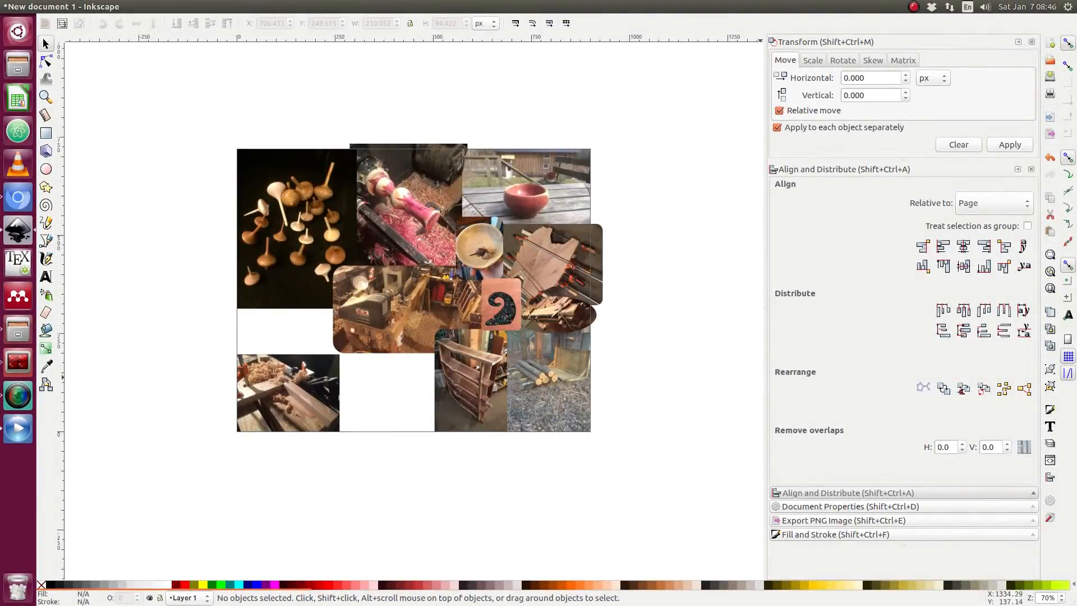
{"action": "left_click_drag", "start_coordinate": [1076, 387], "coordinate": [409, 385]}
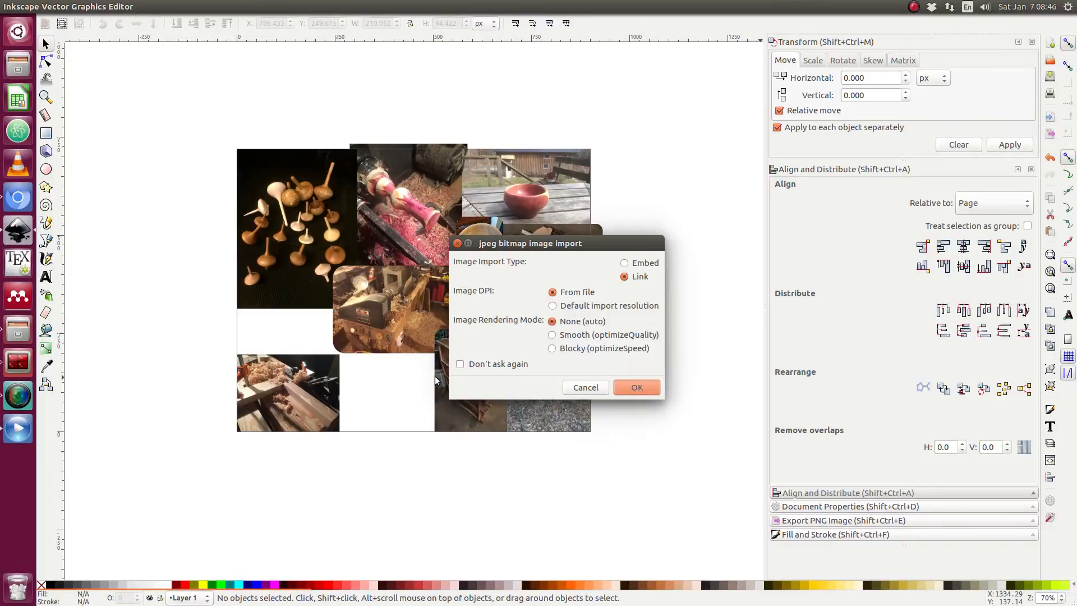
{"action": "left_click", "coordinate": [633, 389]}
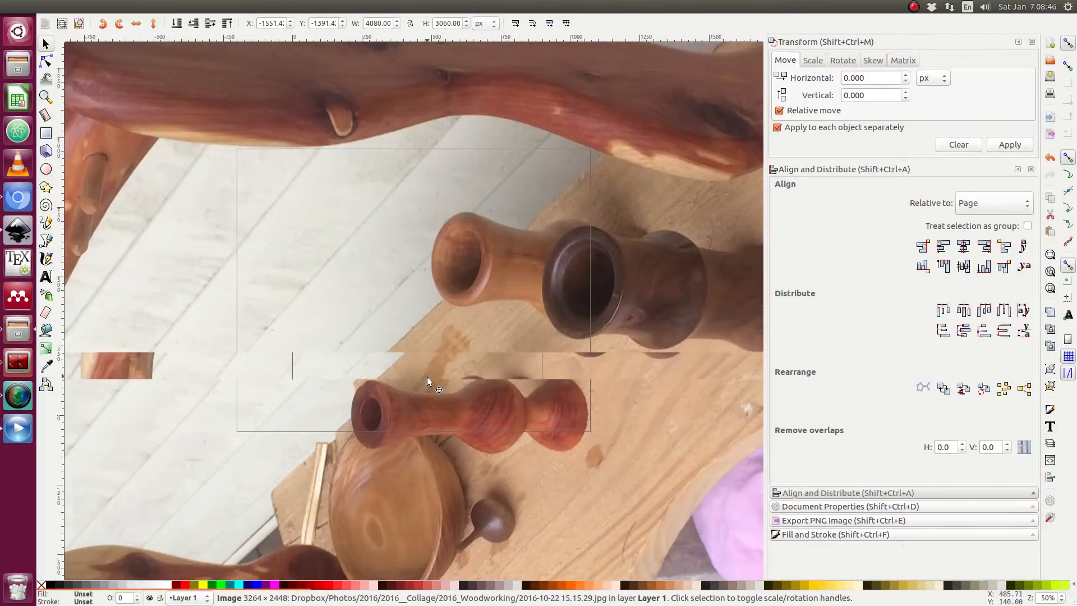
Rotate the new photo 90 degrees, scale it to about 225 × 300 px, and place it under the collage's empty bottom gap.
{"action": "key", "text": "3"}
{"action": "left_click", "coordinate": [475, 317]}
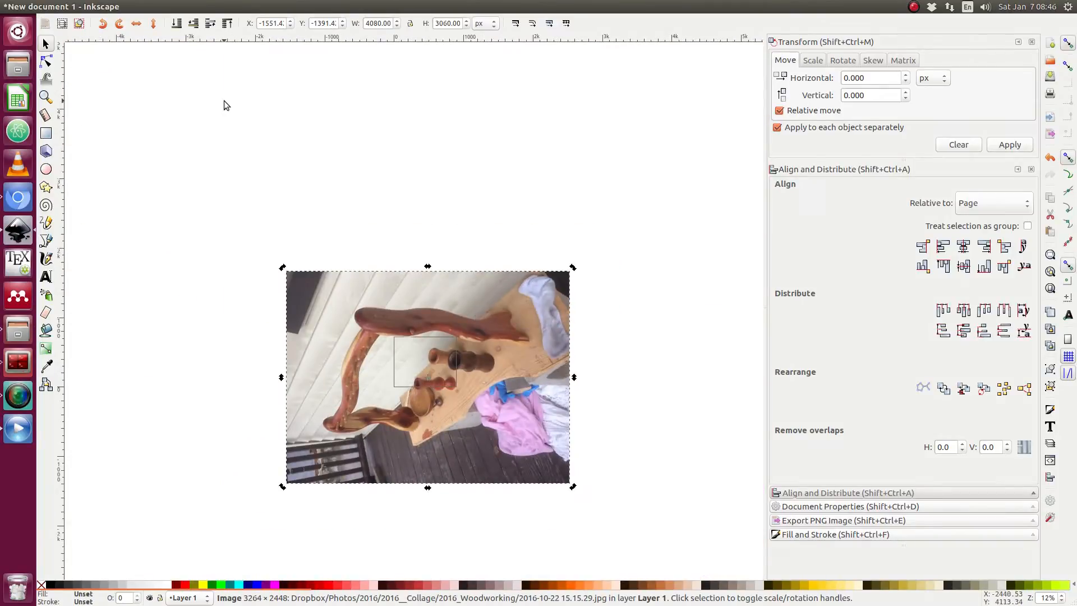
{"action": "left_click", "coordinate": [116, 26]}
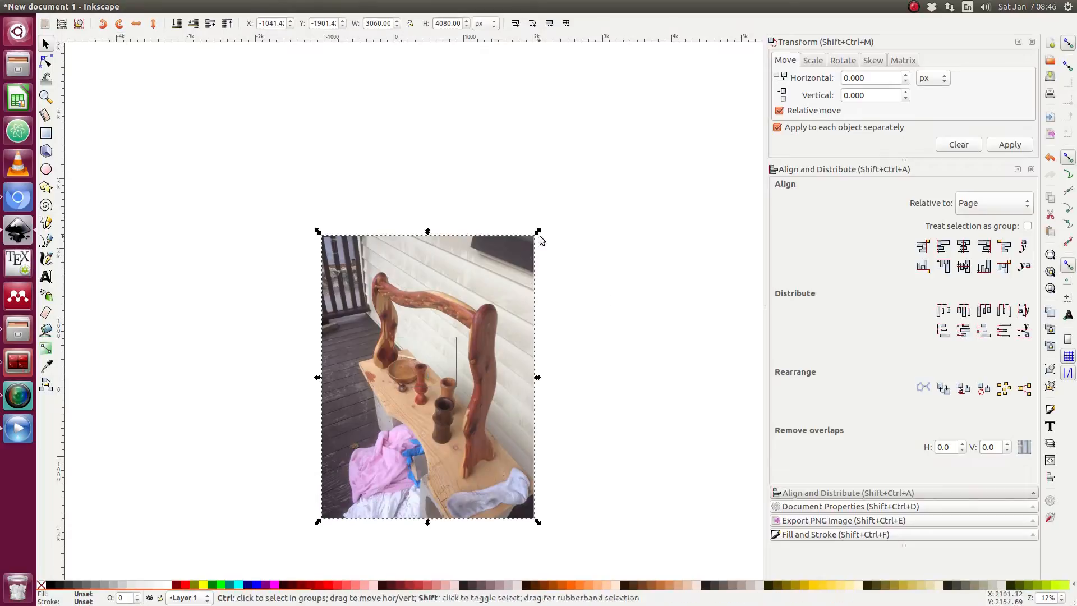
{"action": "left_click_drag", "start_coordinate": [537, 232], "coordinate": [392, 398]}
{"action": "scroll", "coordinate": [423, 376], "scroll_direction": "up", "scroll_amount": 6}
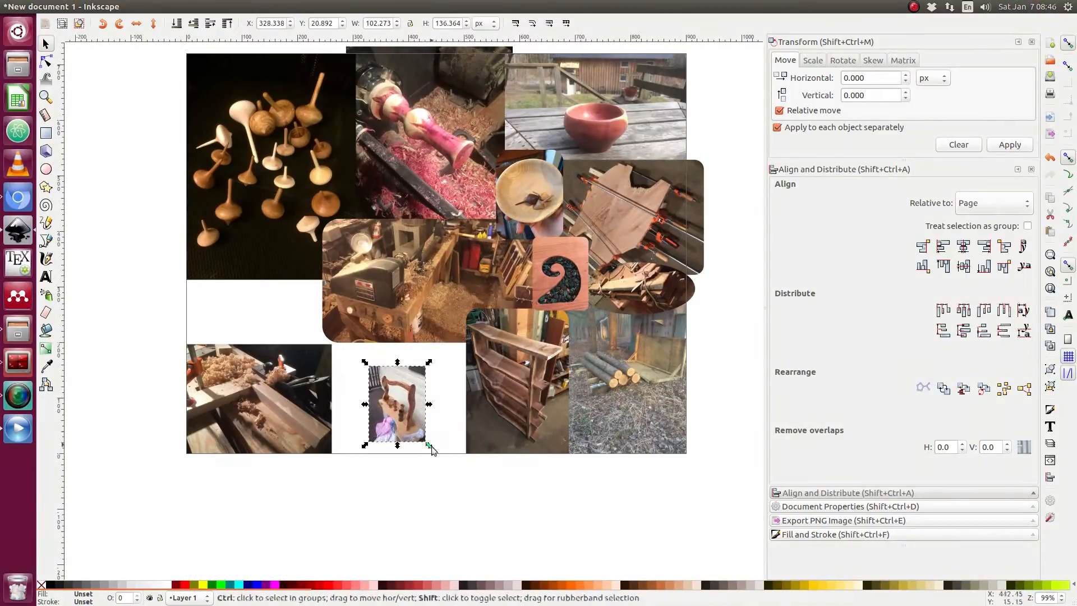
{"action": "left_click_drag", "start_coordinate": [427, 446], "coordinate": [401, 461]}
{"action": "scroll", "coordinate": [428, 467], "scroll_direction": "up", "scroll_amount": 1}
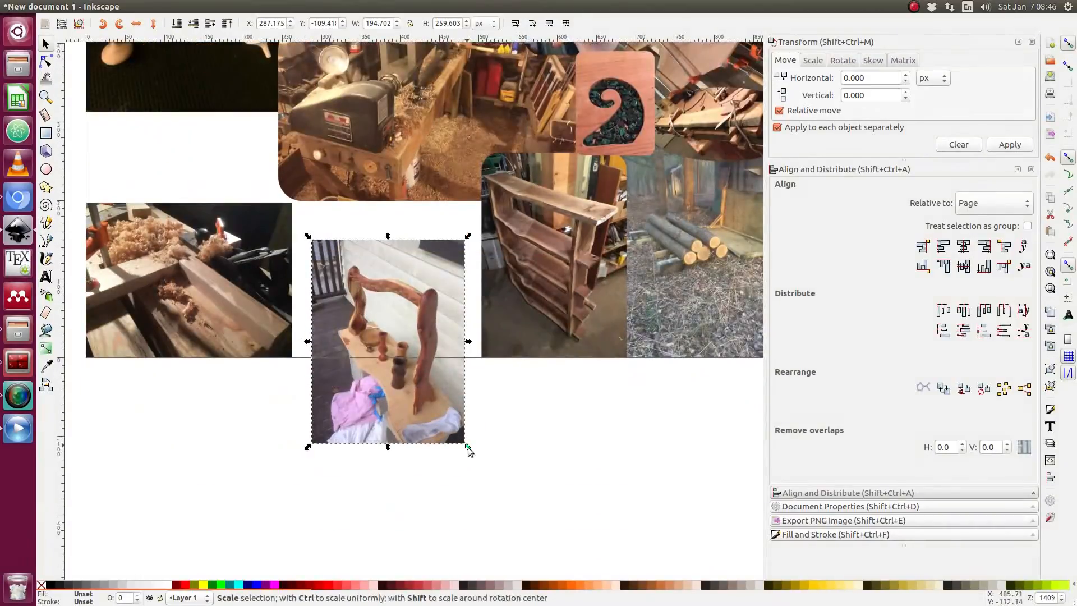
{"action": "left_click_drag", "start_coordinate": [469, 447], "coordinate": [477, 475]}
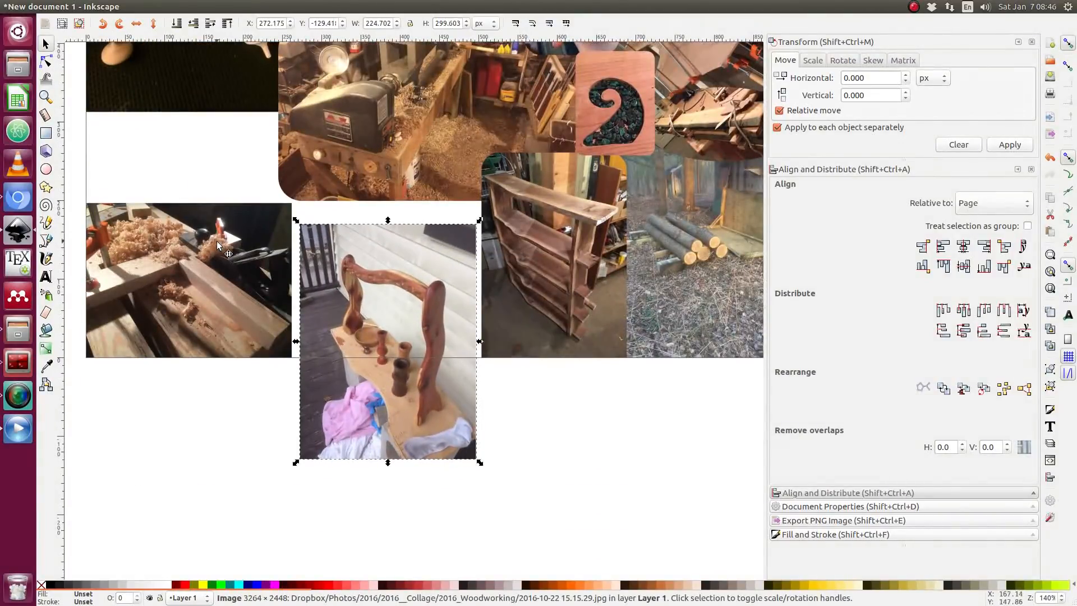
{"action": "left_click_drag", "start_coordinate": [423, 411], "coordinate": [436, 504]}
{"action": "scroll", "coordinate": [503, 394], "scroll_direction": "down", "scroll_amount": 3}
{"action": "left_click_drag", "start_coordinate": [458, 393], "coordinate": [452, 444]}
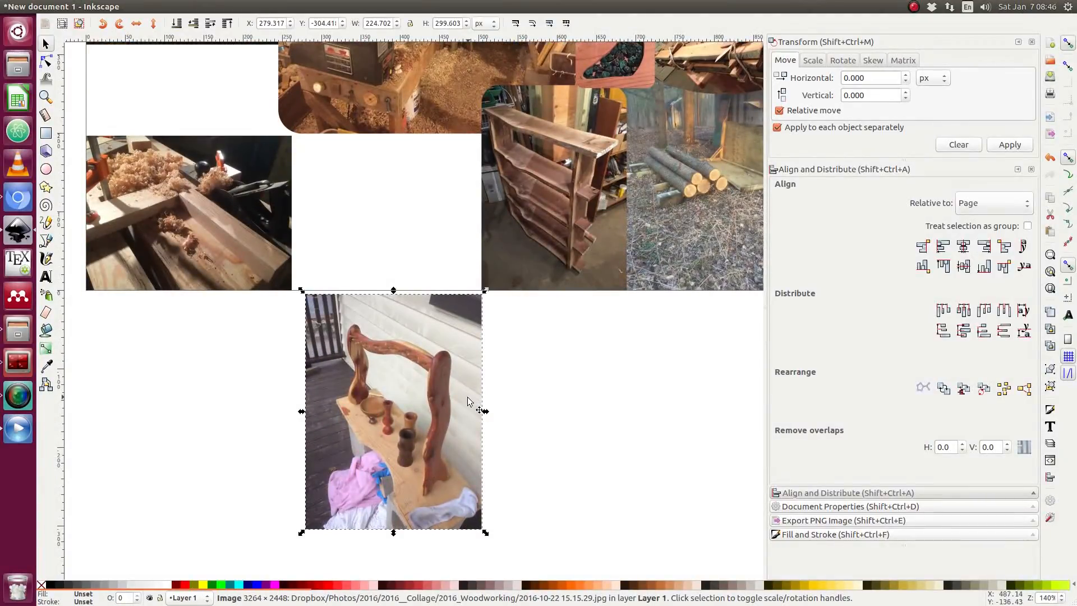
Draw a closed six-sided polygon path over the bench-and-shelf photo with the Bezier tool.
{"action": "left_click", "coordinate": [46, 190]}
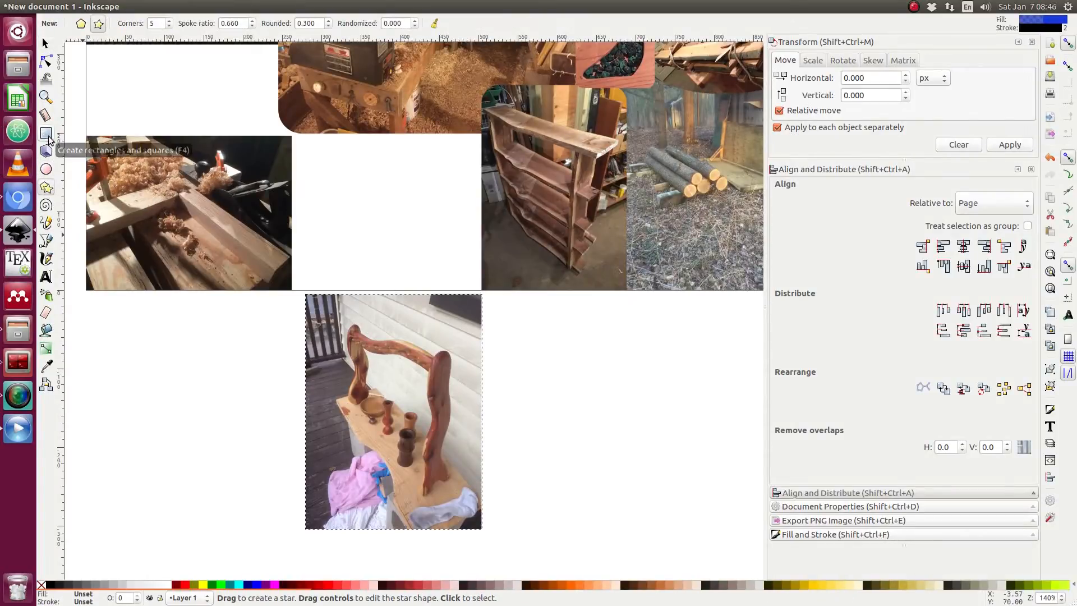
{"action": "left_click", "coordinate": [46, 241]}
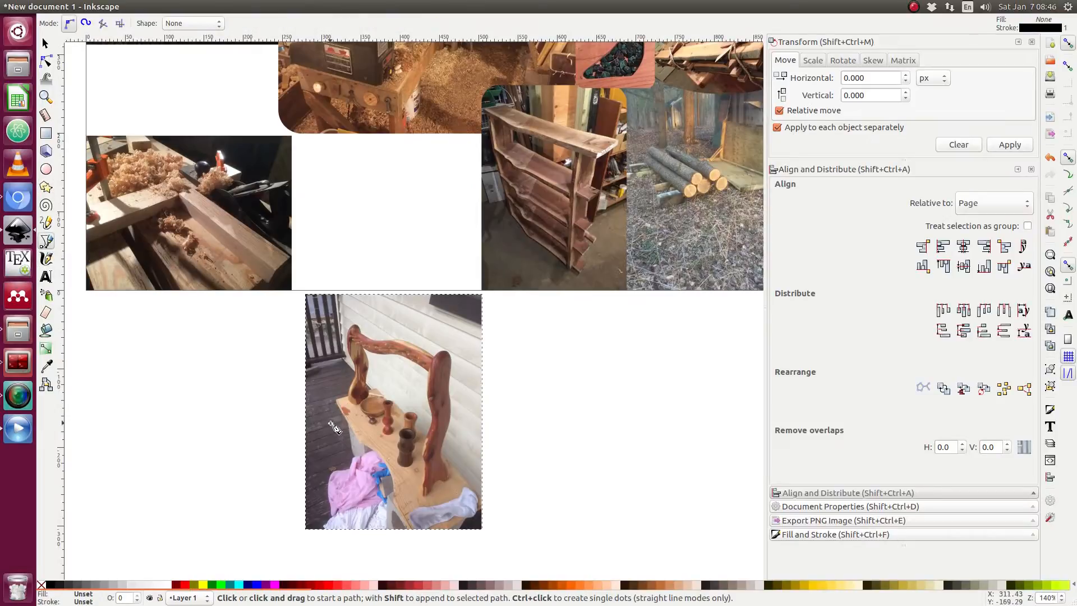
{"action": "left_click", "coordinate": [330, 423]}
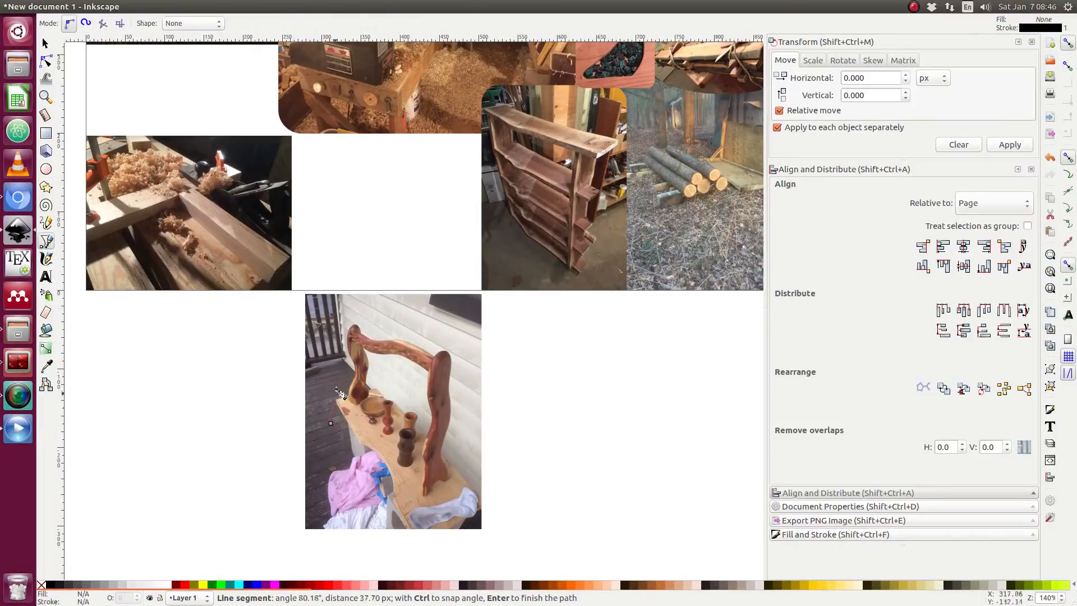
{"action": "left_click", "coordinate": [329, 312]}
{"action": "left_click", "coordinate": [446, 308]}
{"action": "left_click", "coordinate": [472, 363]}
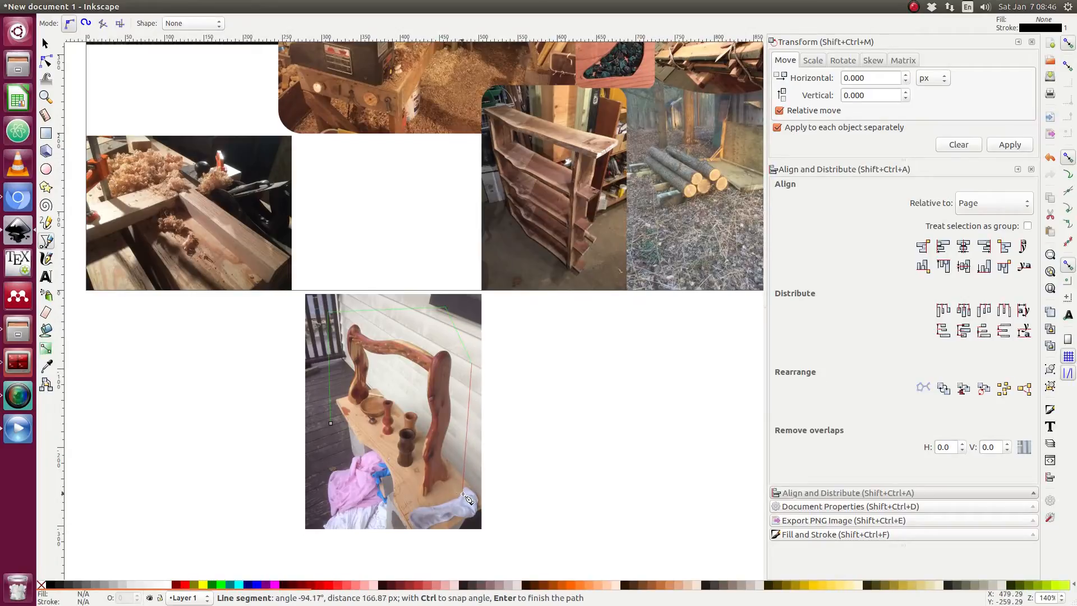
{"action": "left_click", "coordinate": [400, 506]}
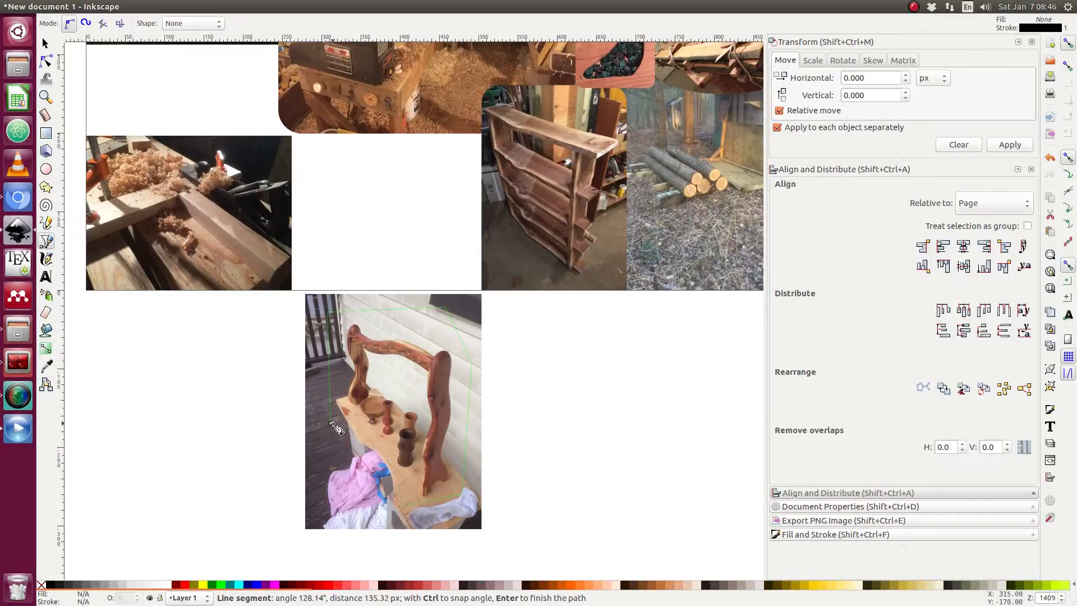
{"action": "left_click", "coordinate": [330, 424]}
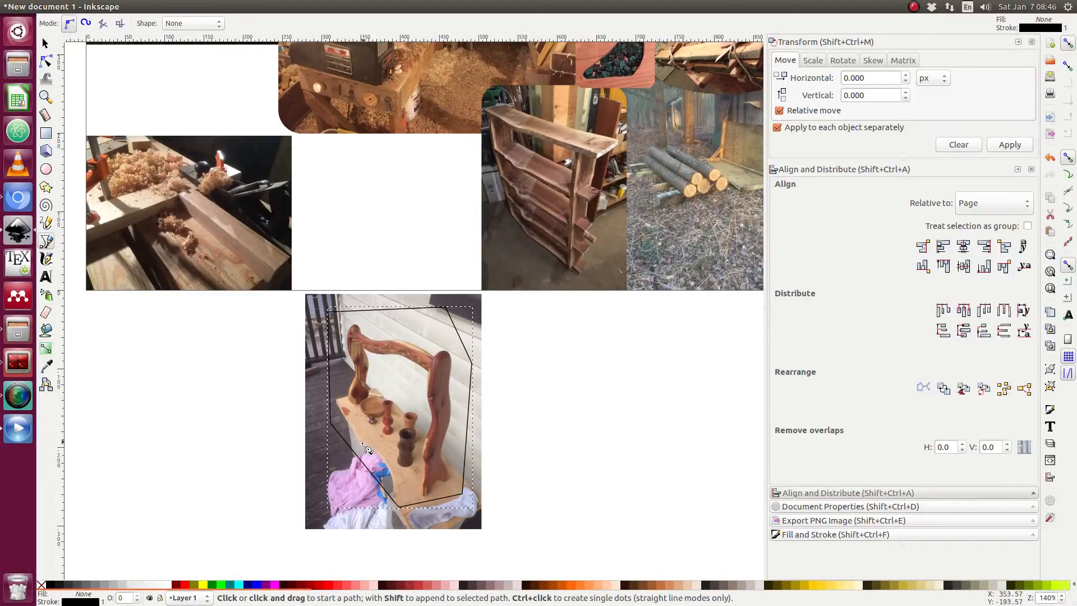
Select the polygon together with the photo and clip the photo to the polygon.
{"action": "key", "text": "s"}
{"action": "left_click", "coordinate": [348, 445]}
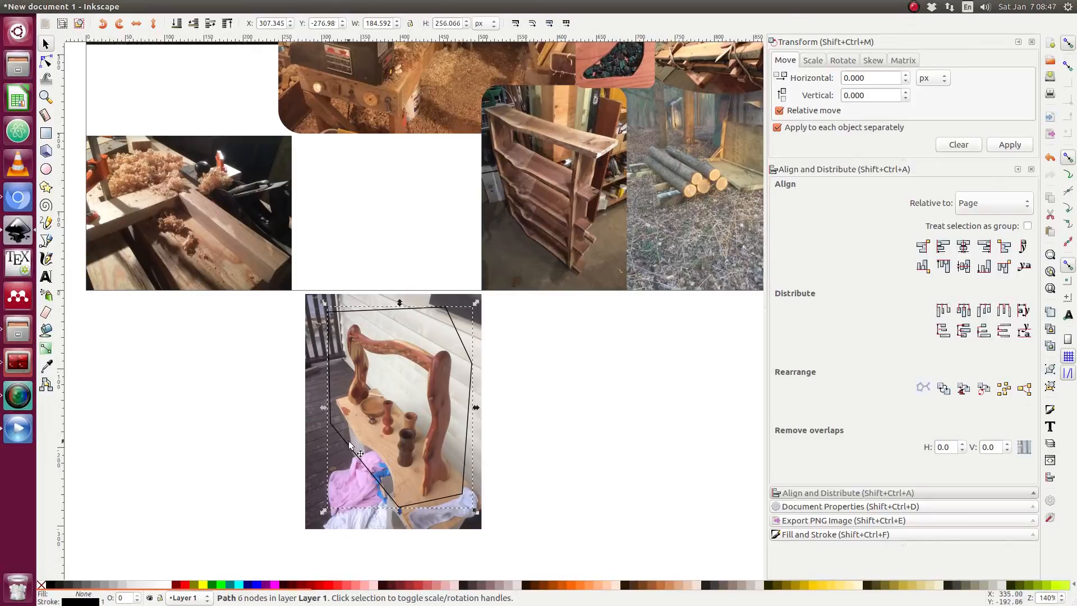
{"action": "left_click", "coordinate": [321, 441], "text": "shift"}
{"action": "right_click", "coordinate": [320, 443]}
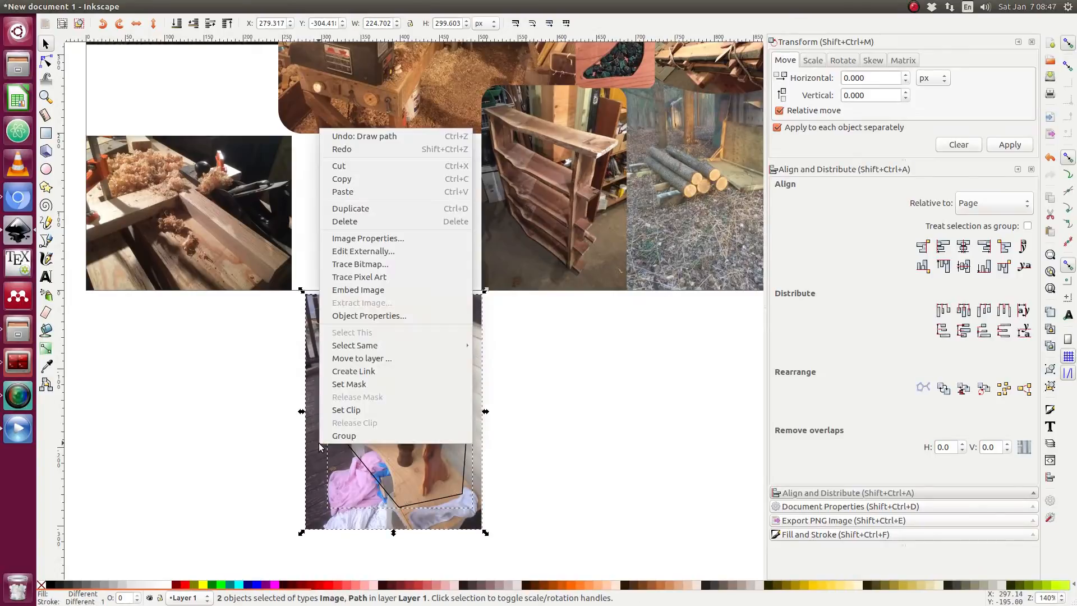
{"action": "left_click", "coordinate": [354, 409]}
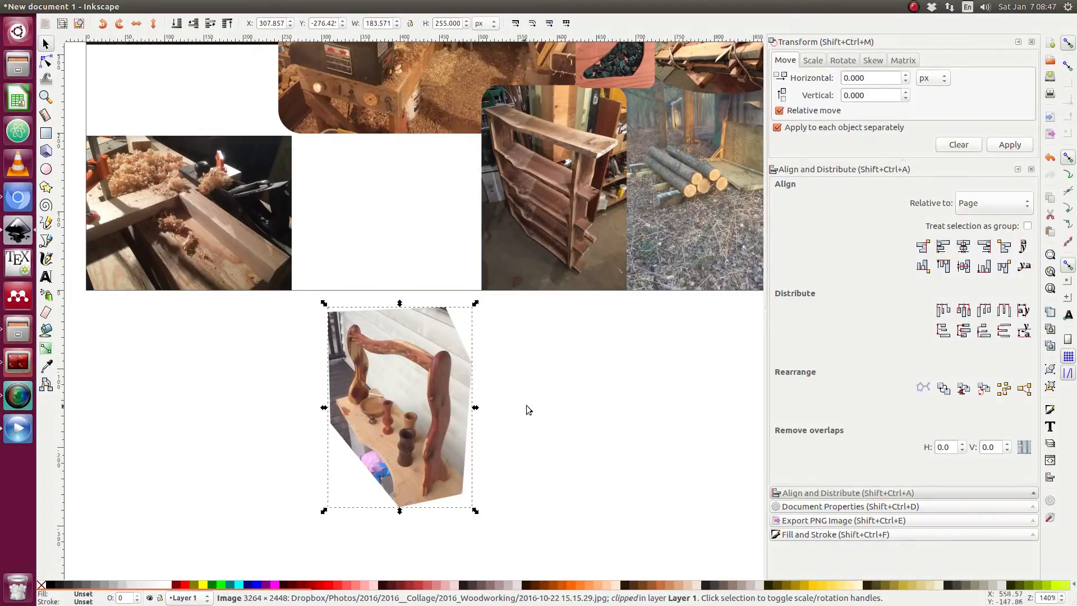
Move the clipped bench photo into the collage and resize it to about 84 × 117 px over the log pile photo.
{"action": "left_click", "coordinate": [415, 395]}
{"action": "scroll", "coordinate": [481, 368], "scroll_direction": "down", "scroll_amount": 1}
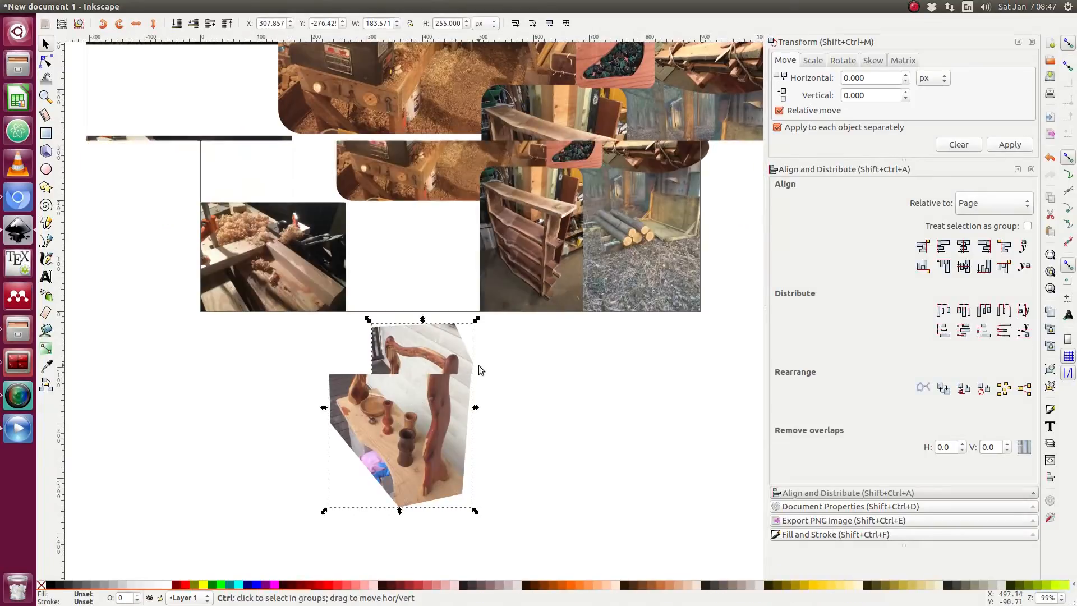
{"action": "scroll", "coordinate": [484, 383], "scroll_direction": "up", "scroll_amount": 2}
{"action": "left_click_drag", "start_coordinate": [405, 400], "coordinate": [616, 191]}
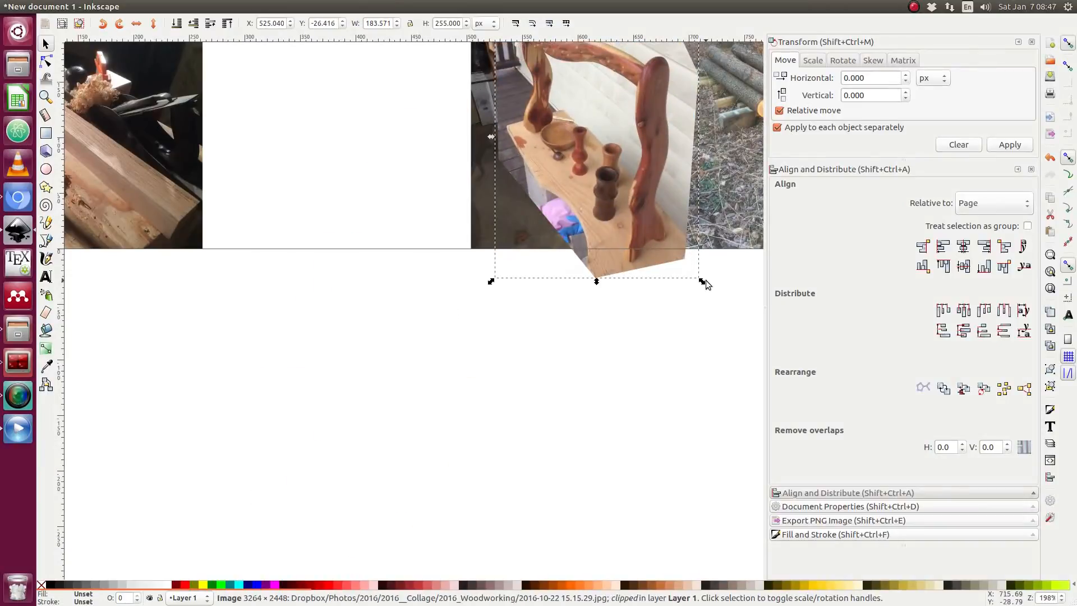
{"action": "left_click_drag", "start_coordinate": [702, 282], "coordinate": [700, 223]}
{"action": "scroll", "coordinate": [698, 221], "scroll_direction": "right", "scroll_amount": 5}
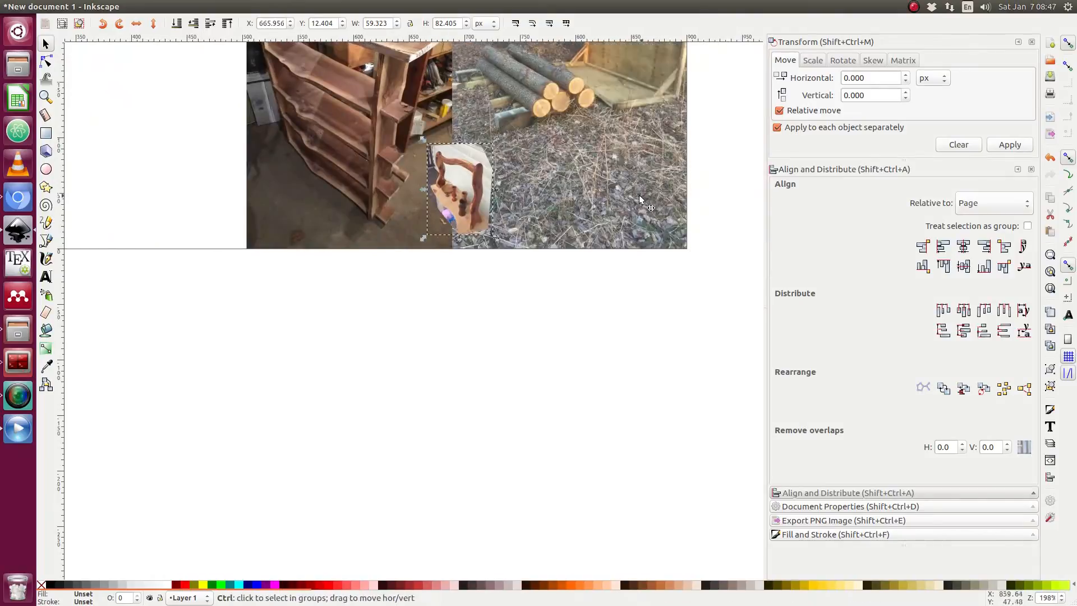
{"action": "scroll", "coordinate": [624, 197], "scroll_direction": "up", "scroll_amount": 4}
{"action": "scroll", "coordinate": [623, 197], "scroll_direction": "down", "scroll_amount": 1}
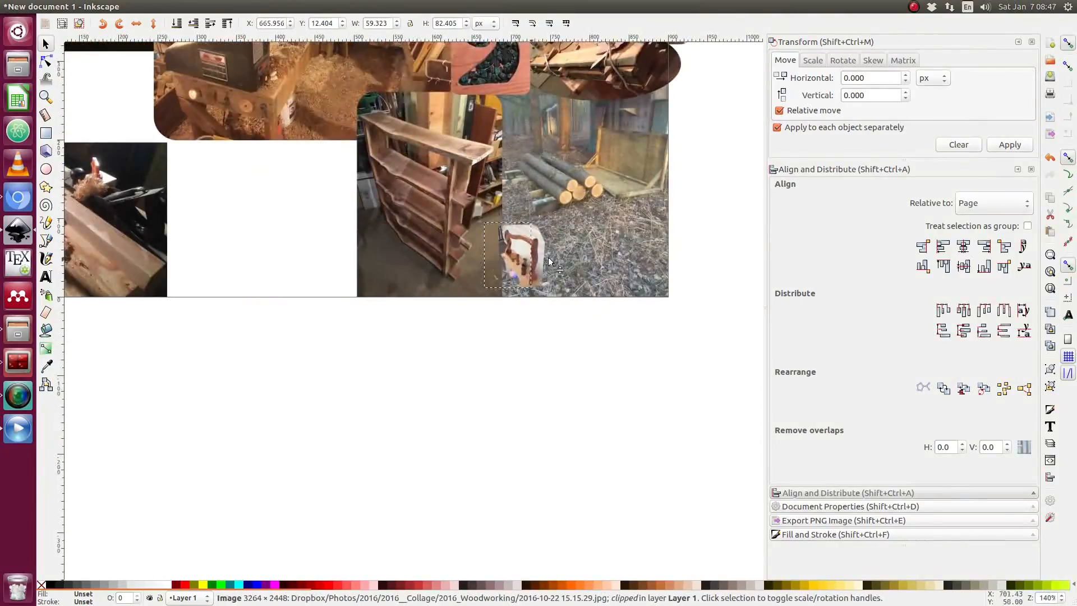
{"action": "left_click_drag", "start_coordinate": [549, 261], "coordinate": [656, 273]}
{"action": "left_click_drag", "start_coordinate": [581, 218], "coordinate": [555, 208]}
{"action": "left_click_drag", "start_coordinate": [597, 238], "coordinate": [615, 227]}
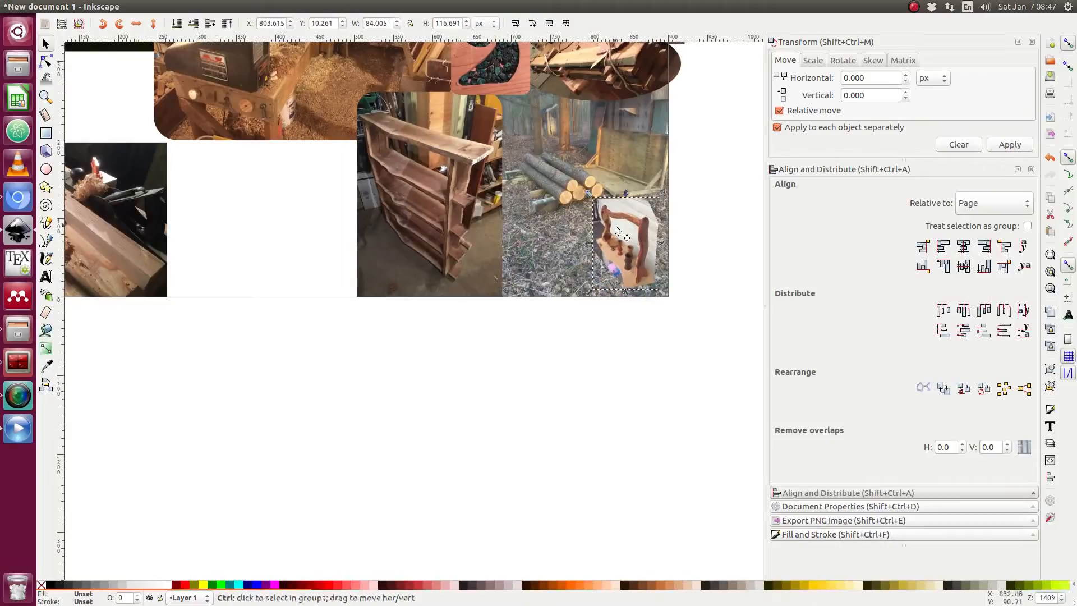
Move the clipped bench photo to the top between the lathe and bowl photos and enlarge it to about 125 × 174 px.
{"action": "scroll", "coordinate": [615, 227], "scroll_direction": "down", "scroll_amount": 2}
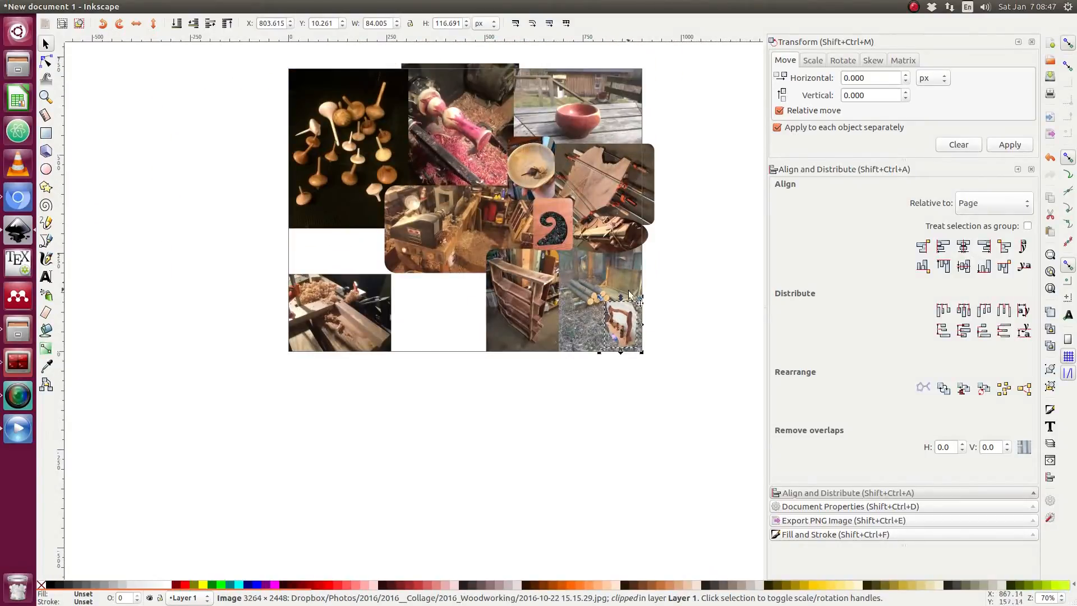
{"action": "left_click_drag", "start_coordinate": [627, 324], "coordinate": [521, 109]}
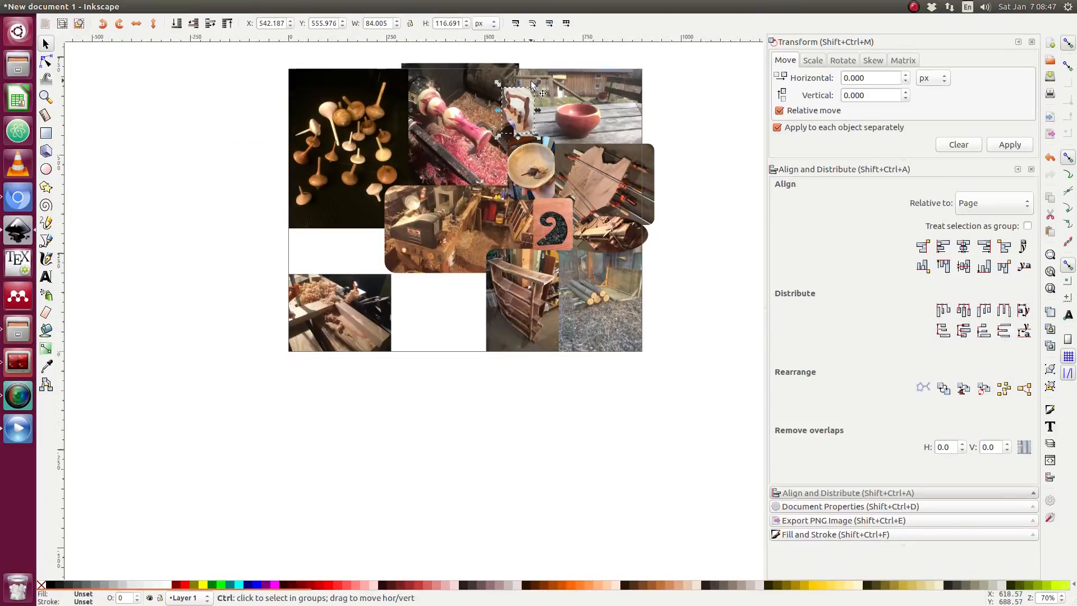
{"action": "scroll", "coordinate": [530, 81], "scroll_direction": "up", "scroll_amount": 4}
{"action": "left_click_drag", "start_coordinate": [422, 116], "coordinate": [338, 72]}
{"action": "scroll", "coordinate": [406, 149], "scroll_direction": "right", "scroll_amount": 4}
{"action": "scroll", "coordinate": [406, 149], "scroll_direction": "down", "scroll_amount": 1}
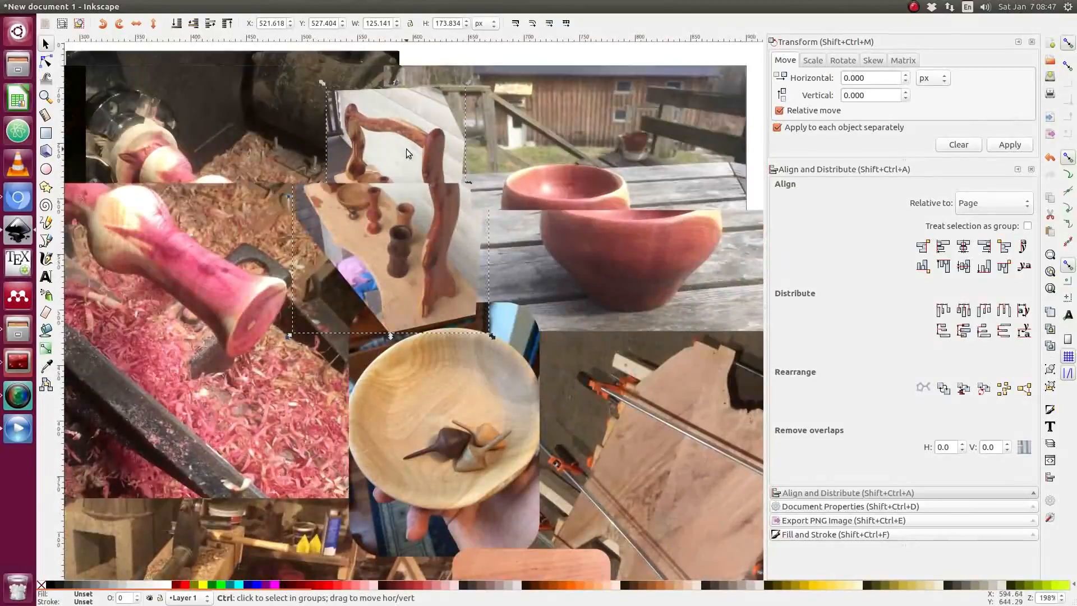
{"action": "scroll", "coordinate": [406, 149], "scroll_direction": "down", "scroll_amount": 1}
{"action": "left_click_drag", "start_coordinate": [394, 170], "coordinate": [386, 166]}
{"action": "left_click", "coordinate": [701, 143]}
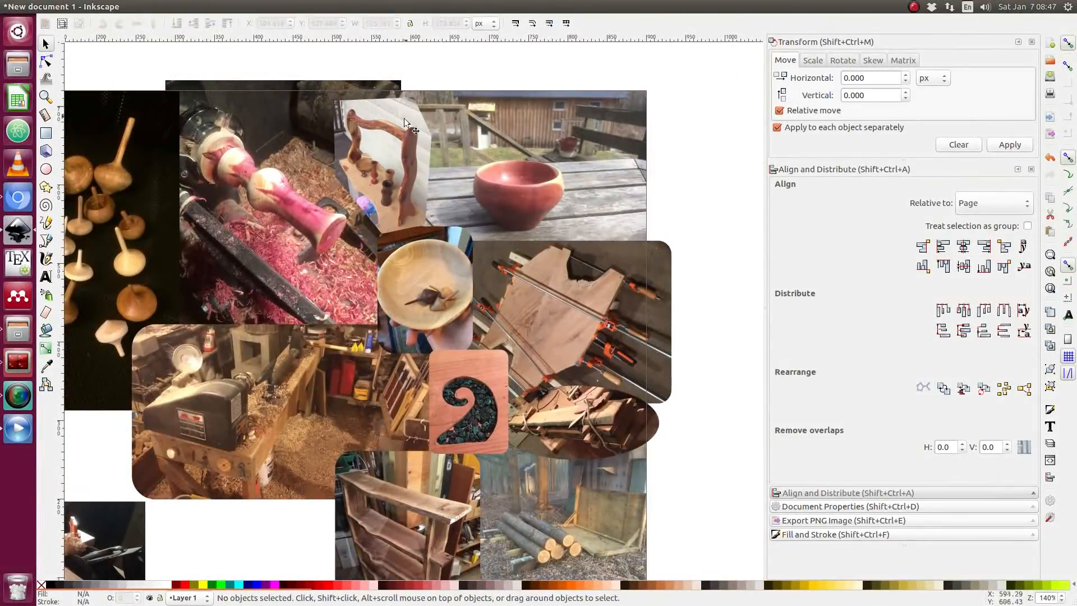
Import the photo 2016-05-09 22.28.38.jpg onto the canvas.
{"action": "scroll", "coordinate": [400, 142], "scroll_direction": "up", "scroll_amount": 1}
{"action": "scroll", "coordinate": [399, 144], "scroll_direction": "down", "scroll_amount": 4}
{"action": "scroll", "coordinate": [394, 162], "scroll_direction": "down", "scroll_amount": 2}
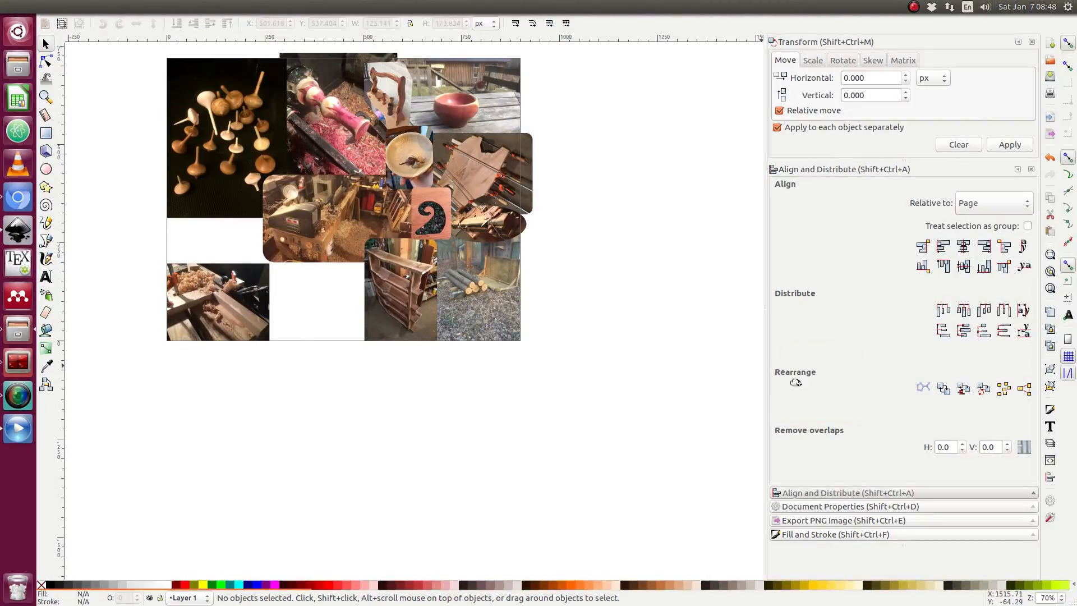
{"action": "left_click_drag", "start_coordinate": [796, 381], "coordinate": [323, 418]}
{"action": "key", "text": "Return"}
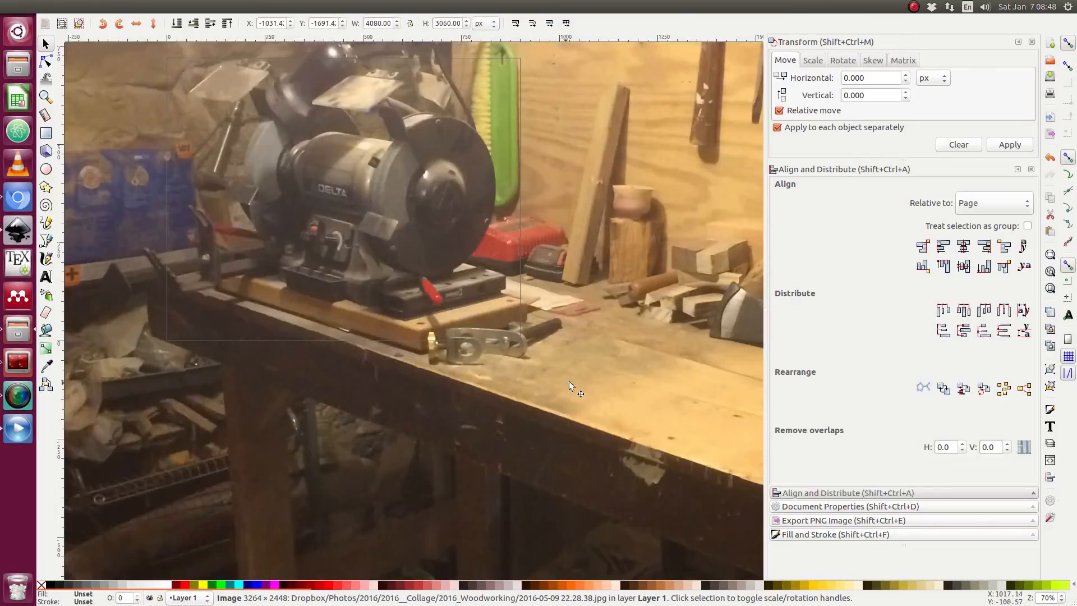
Scale the workbench photo down to about 470 × 353 px and move it below the collage.
{"action": "scroll", "coordinate": [564, 365], "scroll_direction": "down", "scroll_amount": 3}
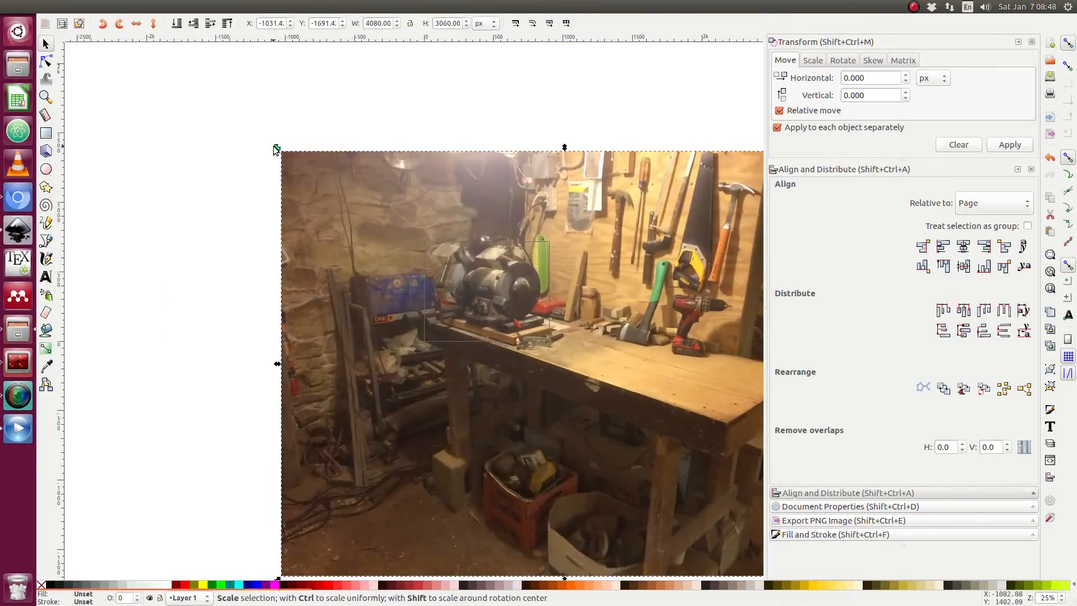
{"action": "left_click_drag", "start_coordinate": [275, 147], "coordinate": [465, 347]}
{"action": "scroll", "coordinate": [556, 345], "scroll_direction": "up", "scroll_amount": 2}
{"action": "scroll", "coordinate": [555, 348], "scroll_direction": "up", "scroll_amount": 1}
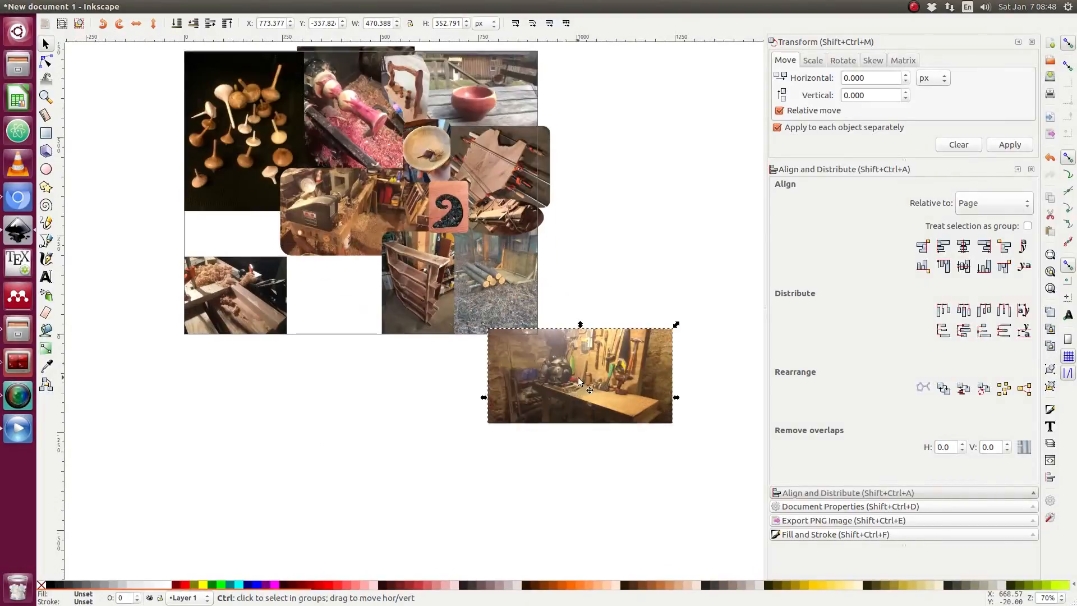
{"action": "left_click_drag", "start_coordinate": [587, 437], "coordinate": [321, 419]}
Shrink the workbench photo to about 313 × 235 px and fit it into the bottom gap beside the planer photo.
{"action": "scroll", "coordinate": [321, 419], "scroll_direction": "up", "scroll_amount": 1}
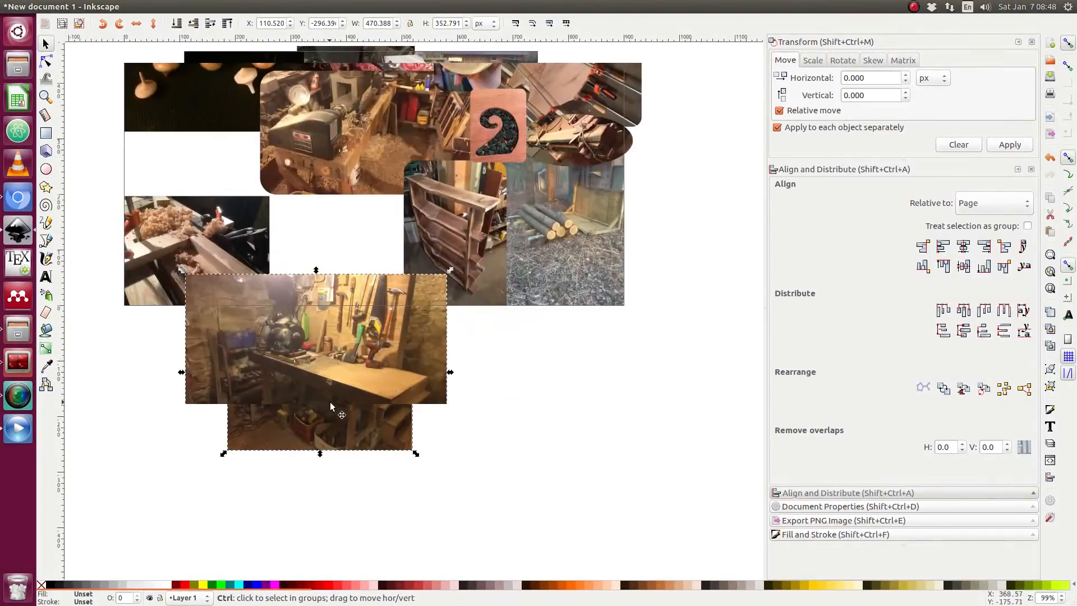
{"action": "left_click_drag", "start_coordinate": [180, 273], "coordinate": [231, 306]}
{"action": "left_click_drag", "start_coordinate": [339, 365], "coordinate": [350, 304]}
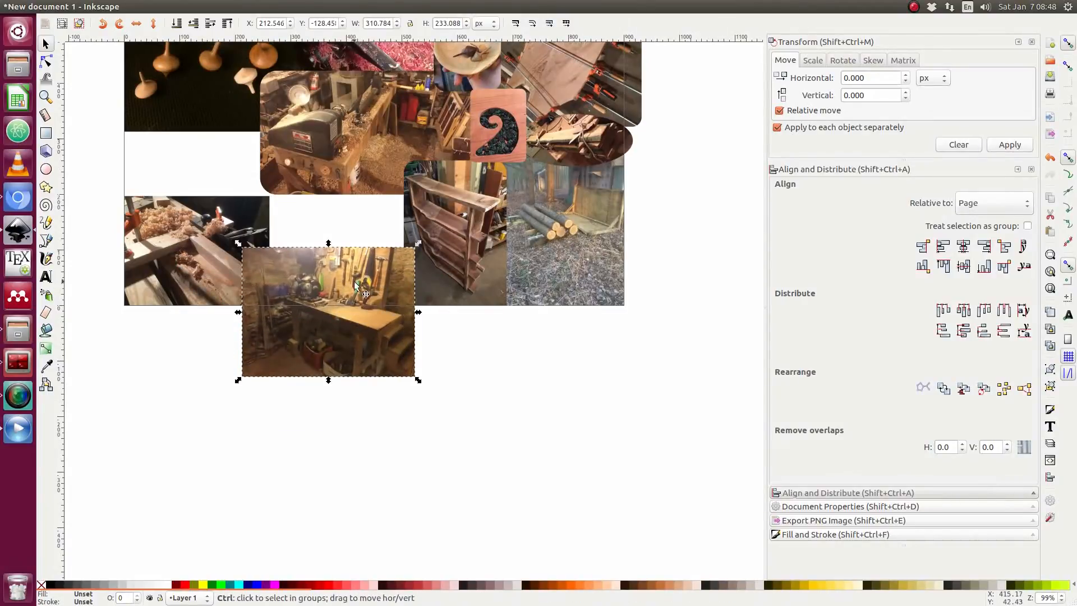
{"action": "scroll", "coordinate": [355, 280], "scroll_direction": "up", "scroll_amount": 1}
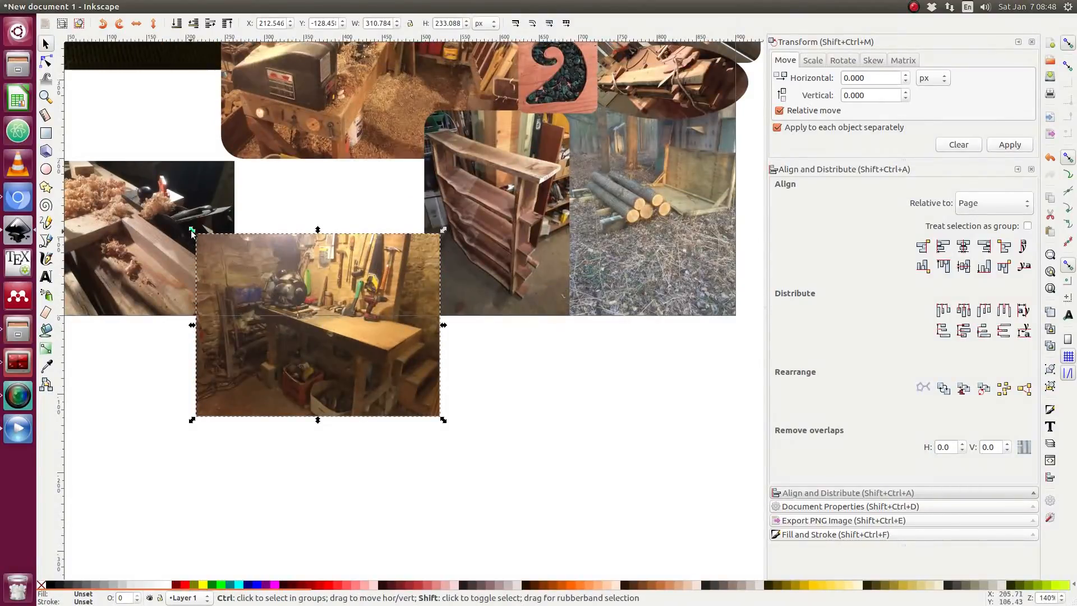
{"action": "left_click_drag", "start_coordinate": [192, 232], "coordinate": [224, 255]}
{"action": "left_click_drag", "start_coordinate": [361, 376], "coordinate": [395, 471]}
{"action": "left_click_drag", "start_coordinate": [433, 331], "coordinate": [461, 308]}
{"action": "left_click_drag", "start_coordinate": [405, 362], "coordinate": [405, 197]}
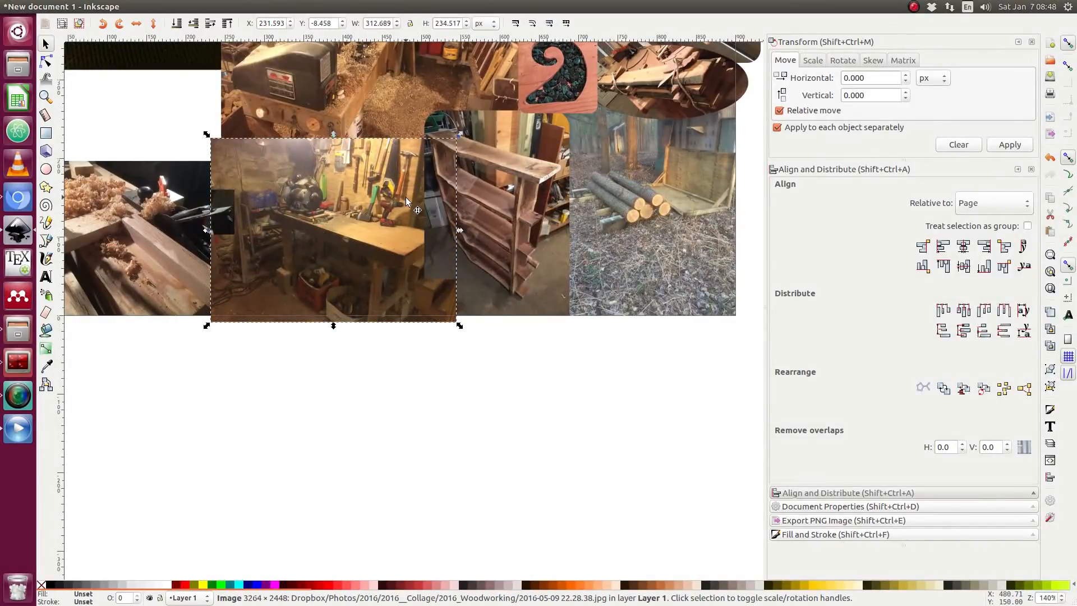
{"action": "left_click", "coordinate": [375, 372]}
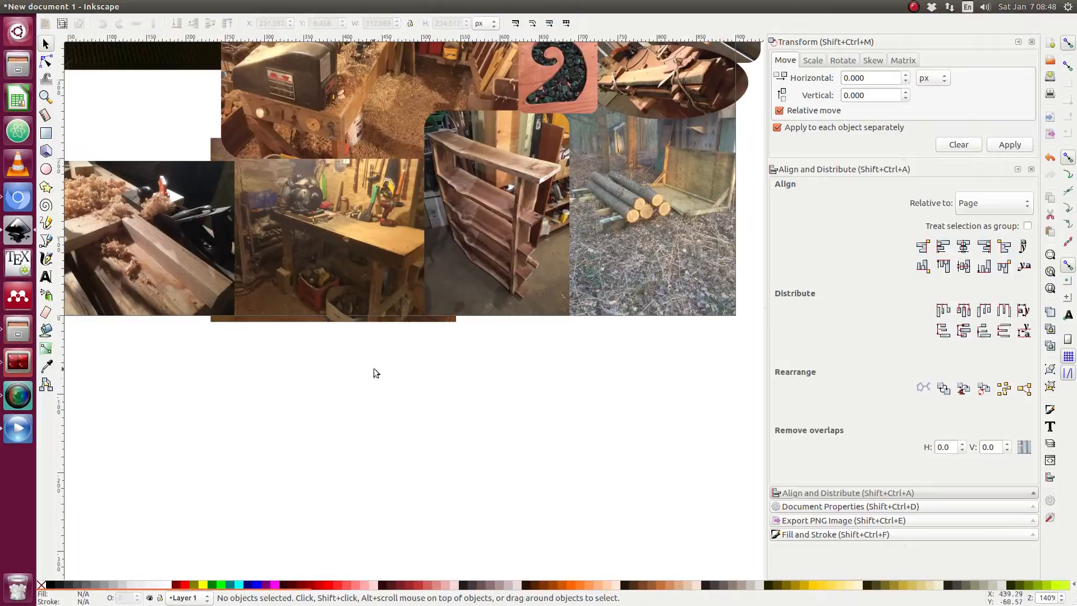
Adjust the workbench photo's size and position to about 314 × 236 px filling the bottom gap.
{"action": "left_click_drag", "start_coordinate": [340, 289], "coordinate": [317, 292]}
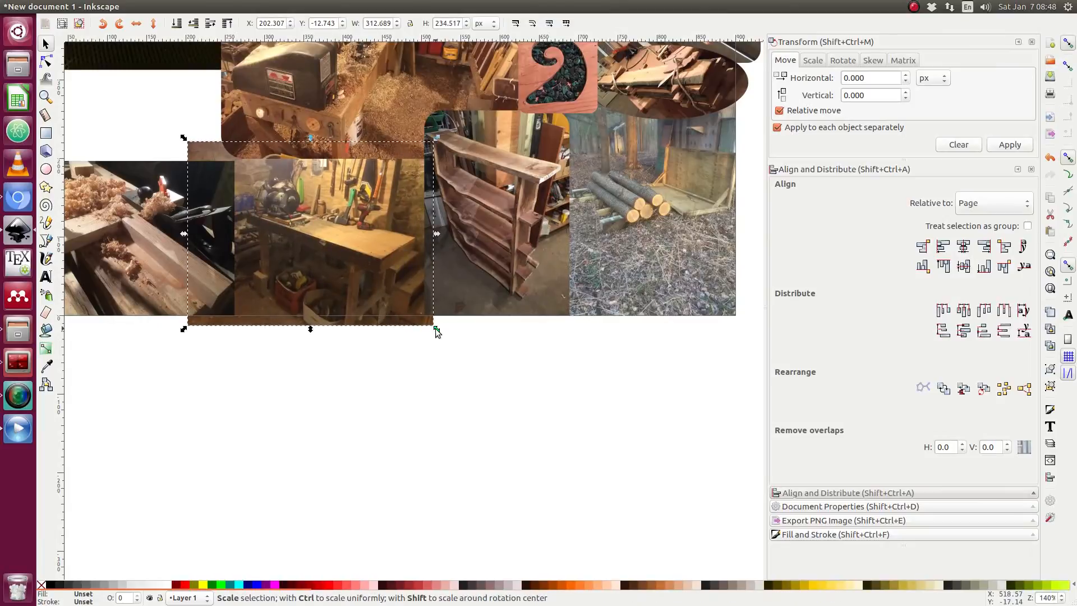
{"action": "left_click_drag", "start_coordinate": [436, 328], "coordinate": [442, 338]}
{"action": "left_click_drag", "start_coordinate": [341, 233], "coordinate": [332, 245]}
{"action": "left_click_drag", "start_coordinate": [437, 351], "coordinate": [438, 351]}
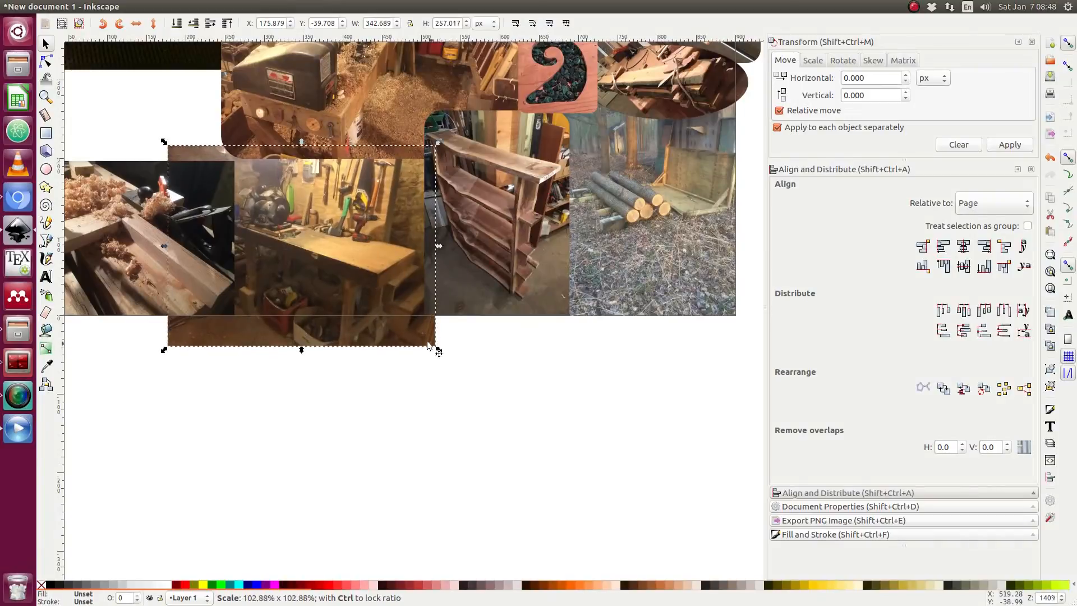
{"action": "left_click_drag", "start_coordinate": [362, 271], "coordinate": [372, 275]}
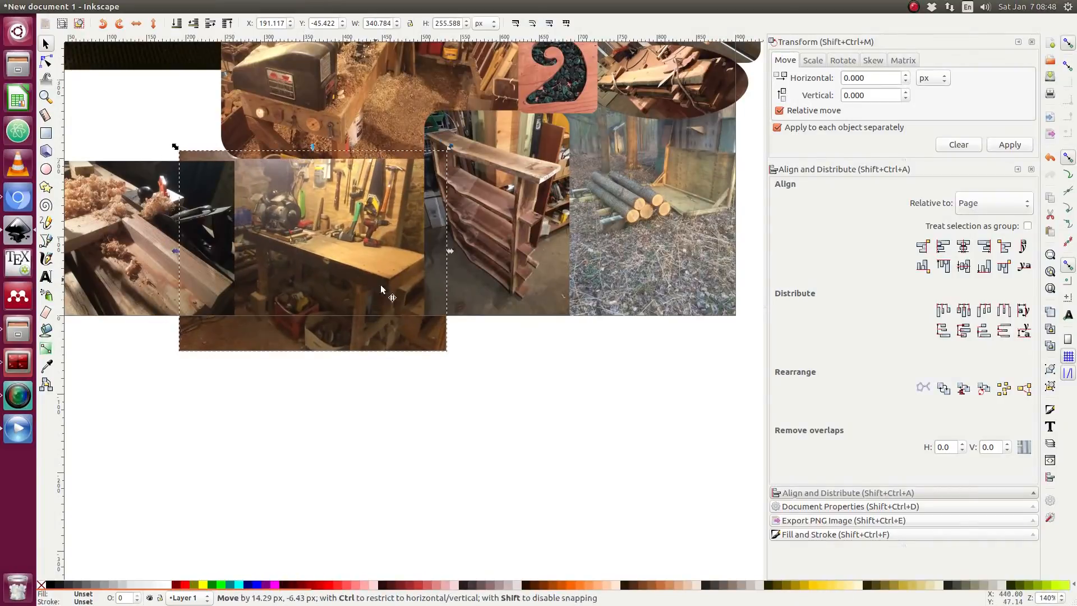
{"action": "left_click_drag", "start_coordinate": [443, 353], "coordinate": [423, 332]}
{"action": "left_click", "coordinate": [447, 368]}
Import the photo 2016-07-22 19.46.56.jpg onto the canvas.
{"action": "scroll", "coordinate": [497, 380], "scroll_direction": "down", "scroll_amount": 1}
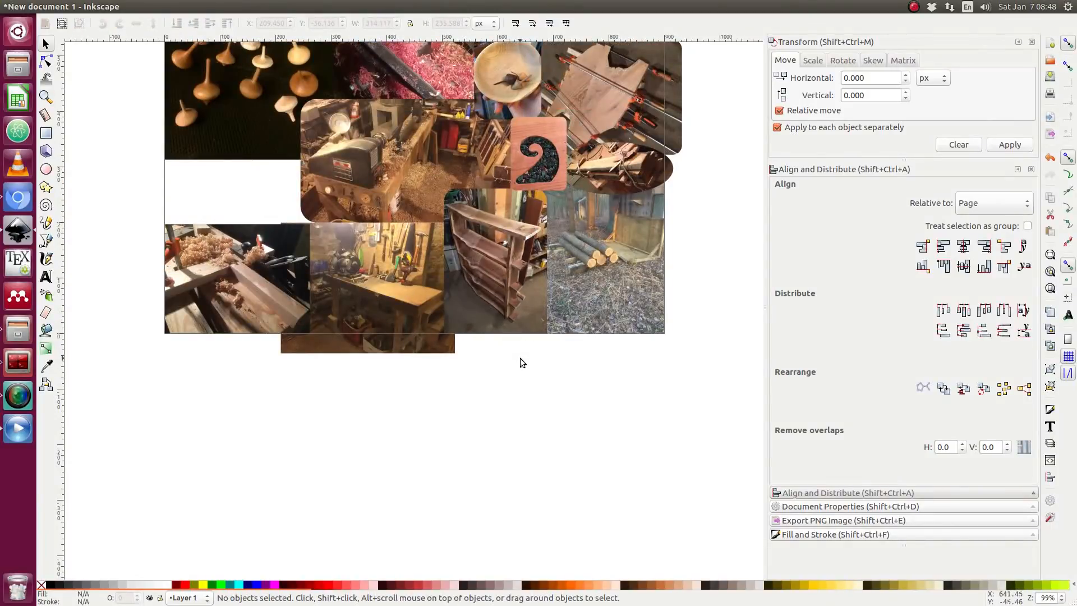
{"action": "scroll", "coordinate": [520, 358], "scroll_direction": "down", "scroll_amount": 1, "text": "ctrl"}
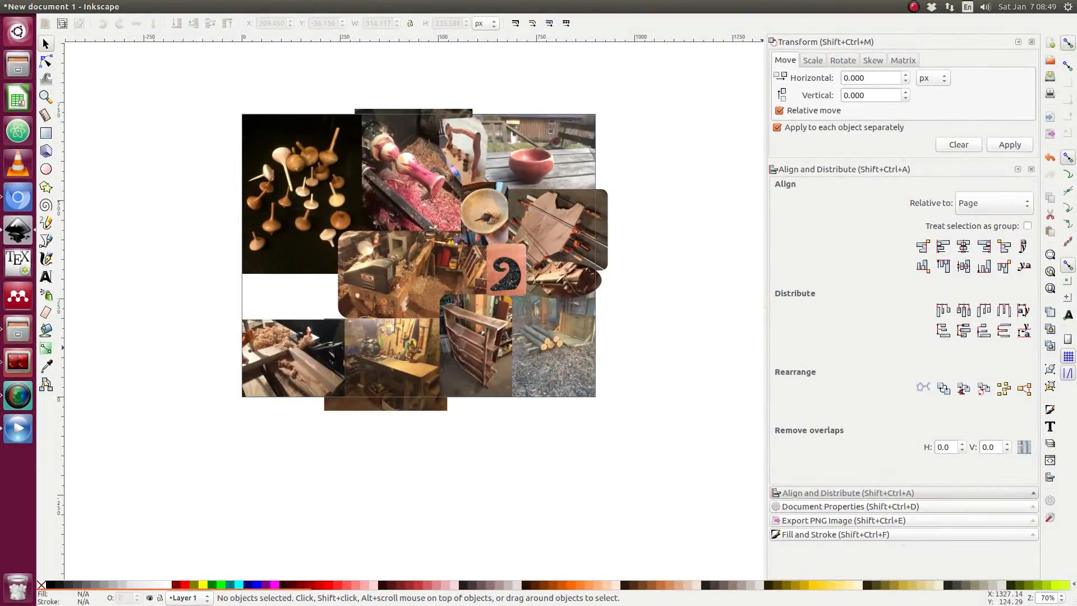
{"action": "left_click_drag", "start_coordinate": [706, 425], "coordinate": [173, 289]}
{"action": "left_click", "coordinate": [636, 387]}
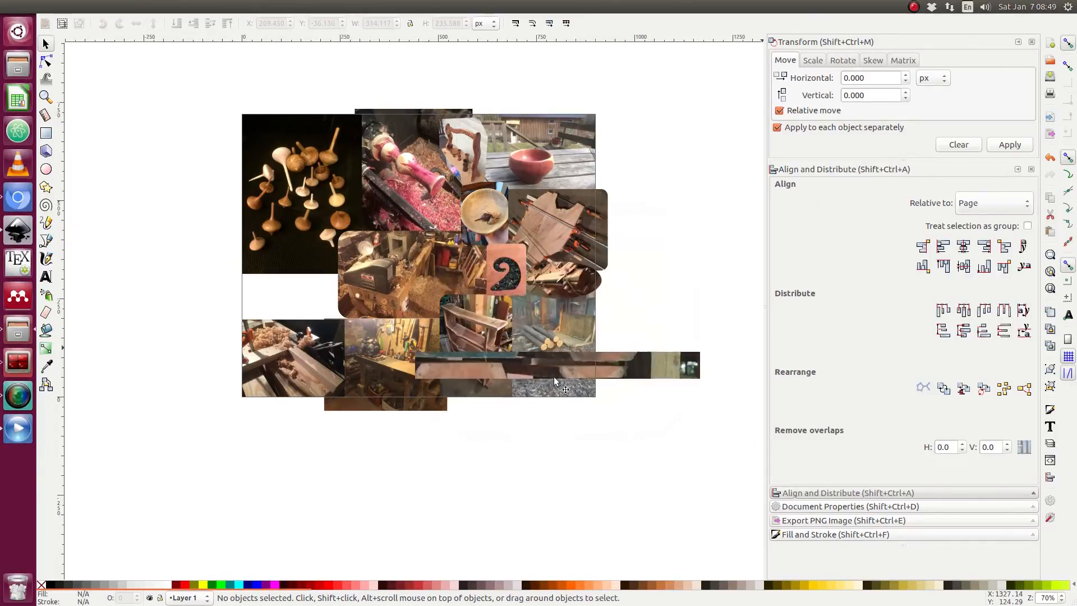
{"action": "scroll", "coordinate": [490, 336], "scroll_direction": "down", "scroll_amount": 4, "text": "ctrl"}
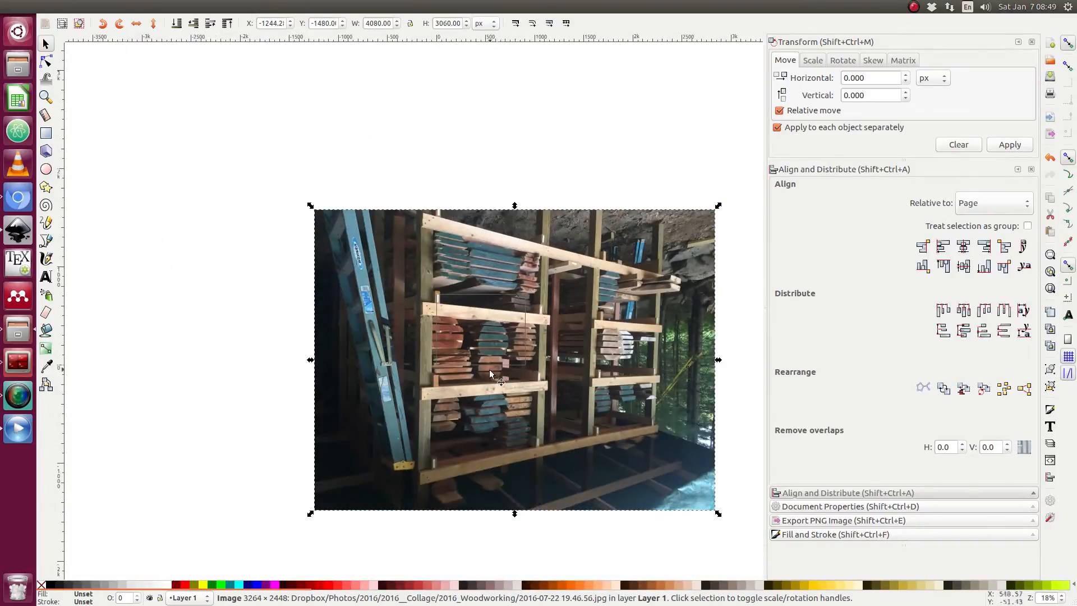
Rotate the newly imported lumber rack photo by 180 degrees.
{"action": "left_click", "coordinate": [492, 360]}
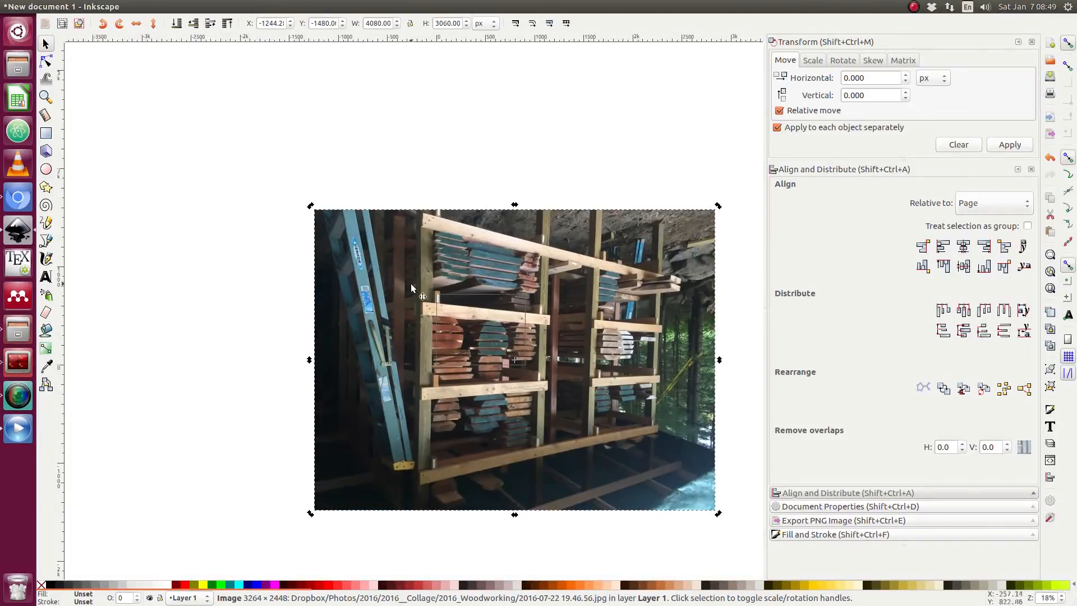
{"action": "left_click", "coordinate": [118, 23]}
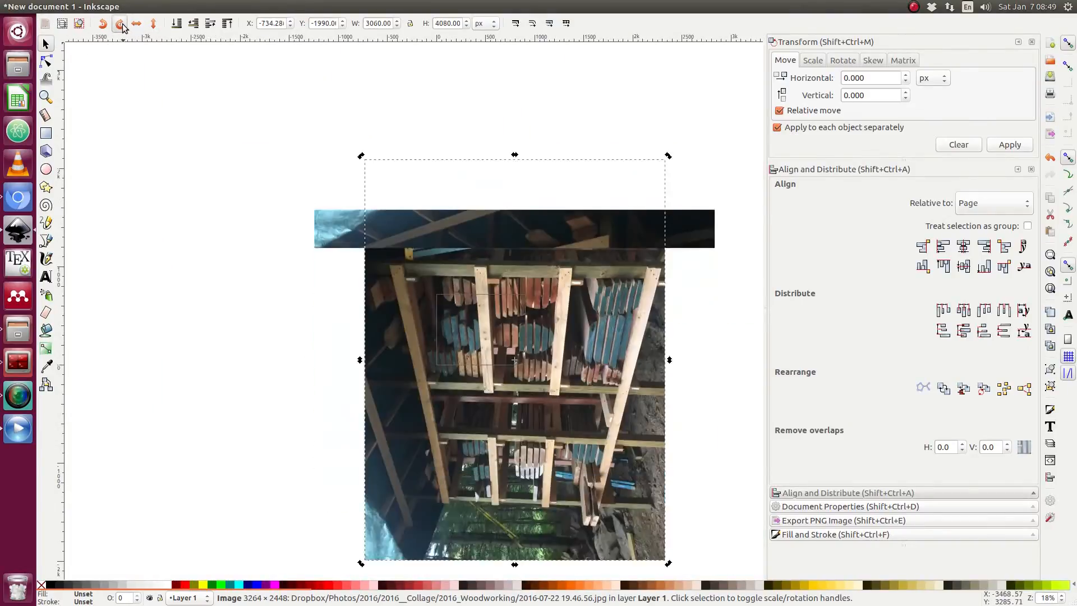
{"action": "left_click", "coordinate": [119, 23]}
{"action": "left_click", "coordinate": [273, 218]}
{"action": "left_click", "coordinate": [429, 271]}
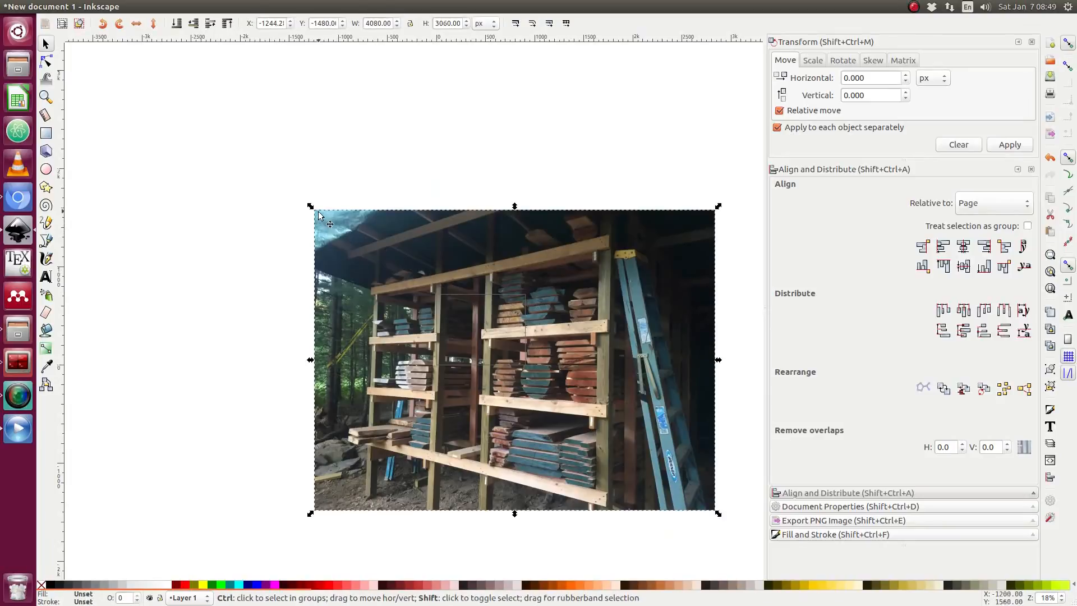
Scale the lumber rack photo down to about 575 × 431 px.
{"action": "left_click_drag", "start_coordinate": [311, 206], "coordinate": [233, 316]}
{"action": "scroll", "coordinate": [462, 343], "scroll_direction": "up", "scroll_amount": 4}
{"action": "scroll", "coordinate": [385, 298], "scroll_direction": "down", "scroll_amount": 2}
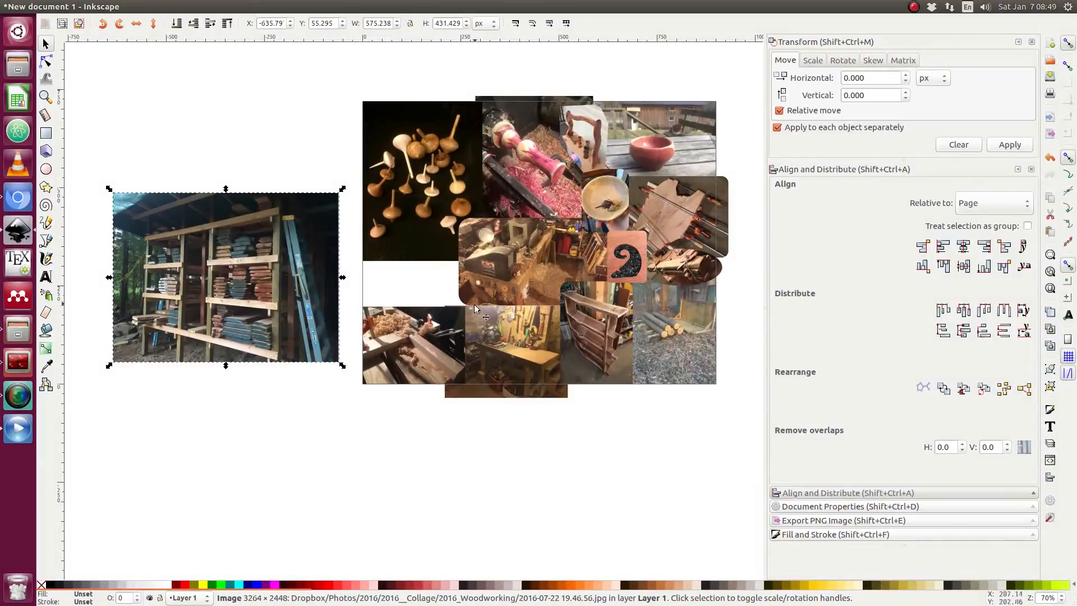
Draw a rounded rectangle over the lumber rack photo and clip the photo to it.
{"action": "left_click", "coordinate": [125, 133]}
{"action": "left_click", "coordinate": [45, 133]}
{"action": "mouse_move", "coordinate": [313, 211]}
{"action": "left_mouse_down"}
{"action": "mouse_move", "coordinate": [115, 315]}
{"action": "mouse_move", "coordinate": [87, 336]}
{"action": "mouse_move", "coordinate": [88, 355]}
{"action": "mouse_move", "coordinate": [78, 346]}
{"action": "left_mouse_up"}
{"action": "key", "text": "s"}
{"action": "left_click", "coordinate": [212, 199]}
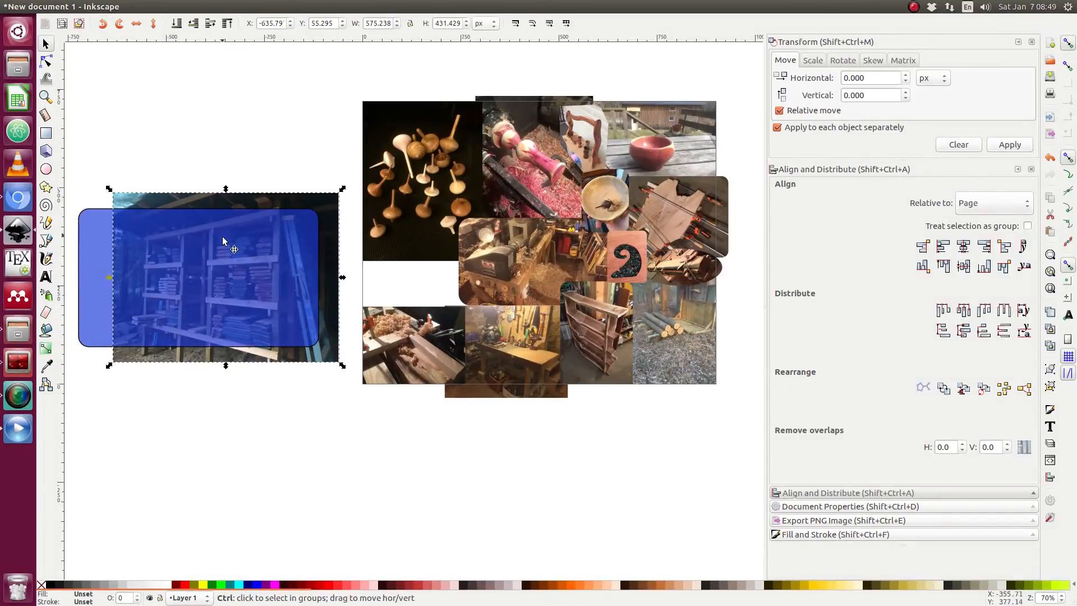
{"action": "left_click", "coordinate": [223, 237], "text": "shift"}
{"action": "right_click", "coordinate": [222, 238]}
{"action": "left_click", "coordinate": [251, 455]}
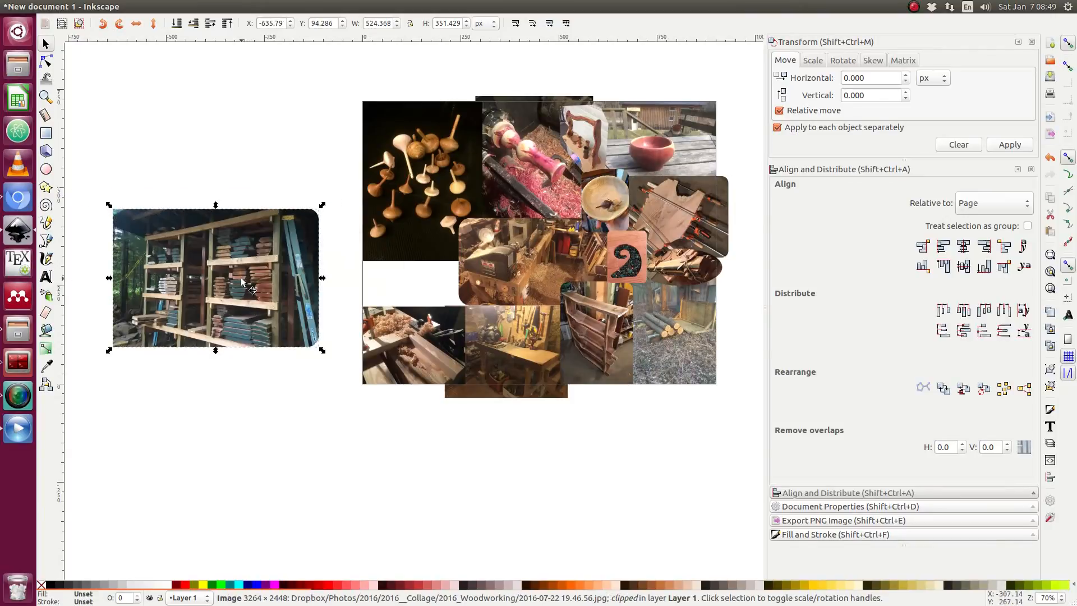
Move the clipped lumber rack photo into the collage's left gap and scale it to about 328 × 220 px.
{"action": "left_click_drag", "start_coordinate": [252, 290], "coordinate": [429, 283]}
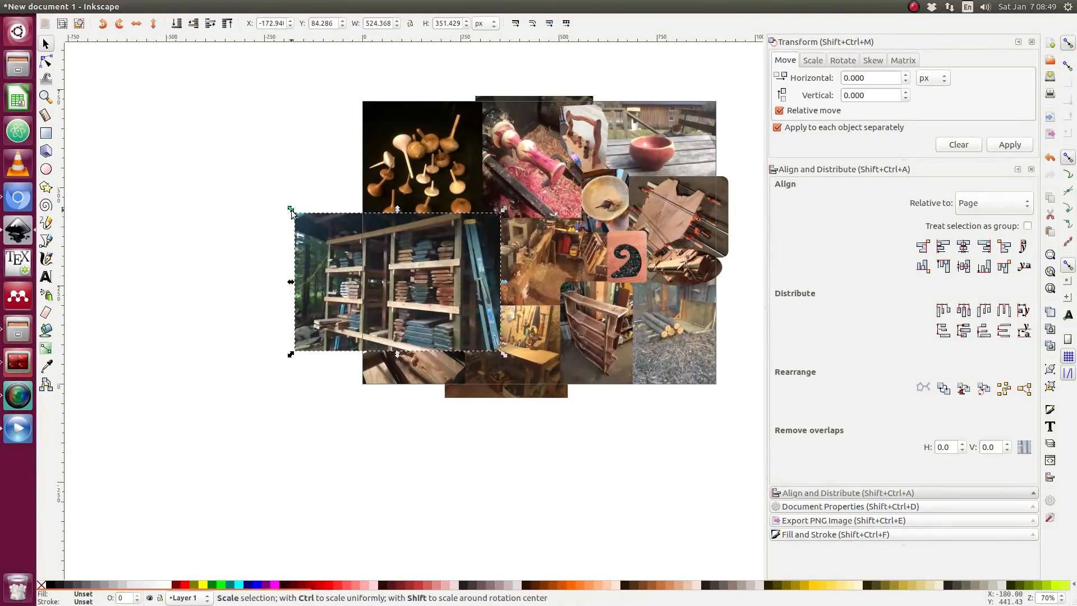
{"action": "left_click_drag", "start_coordinate": [292, 212], "coordinate": [351, 235]}
{"action": "left_click_drag", "start_coordinate": [405, 274], "coordinate": [400, 283]}
{"action": "key", "text": "Escape"}
{"action": "scroll", "coordinate": [449, 310], "scroll_direction": "up", "scroll_amount": 2}
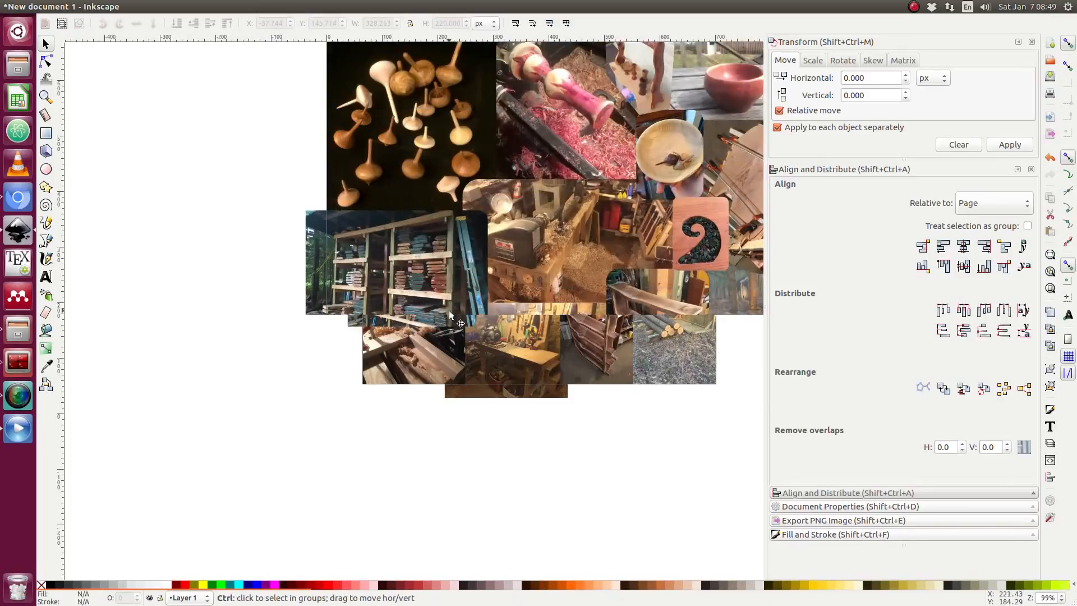
Shrink the lumber rack photo to about 256 × 171 px and shift it up beside the lathe photo.
{"action": "left_click", "coordinate": [271, 321]}
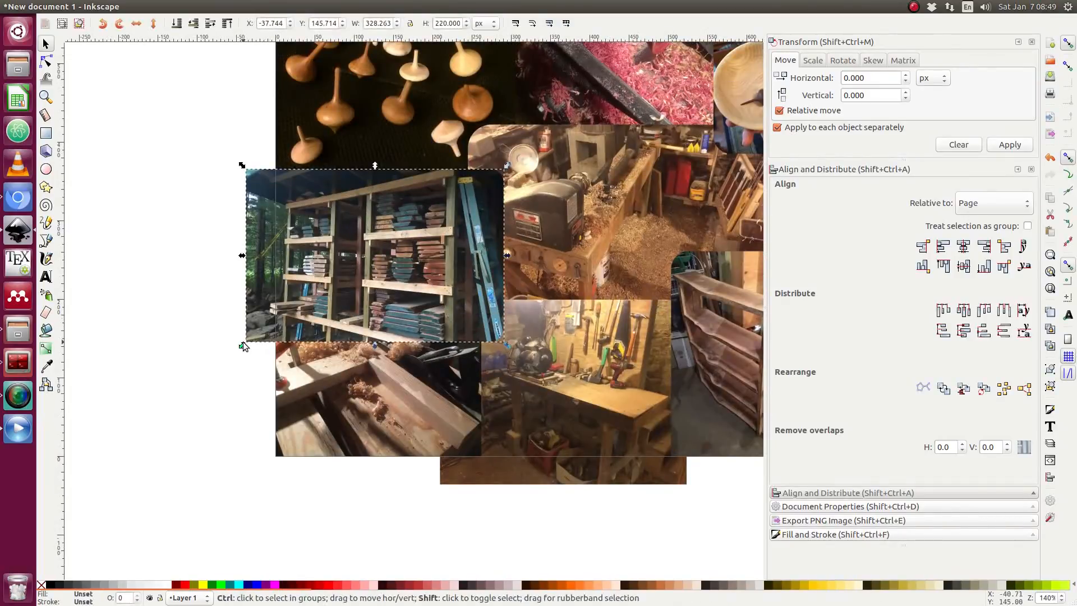
{"action": "left_click_drag", "start_coordinate": [243, 342], "coordinate": [268, 322]}
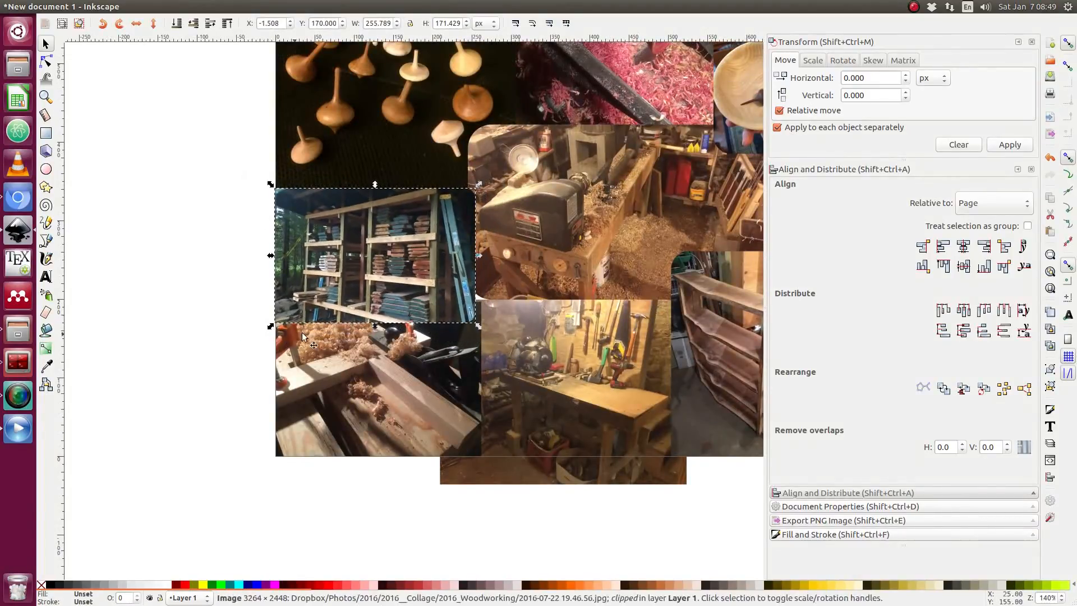
{"action": "left_click_drag", "start_coordinate": [340, 278], "coordinate": [337, 258]}
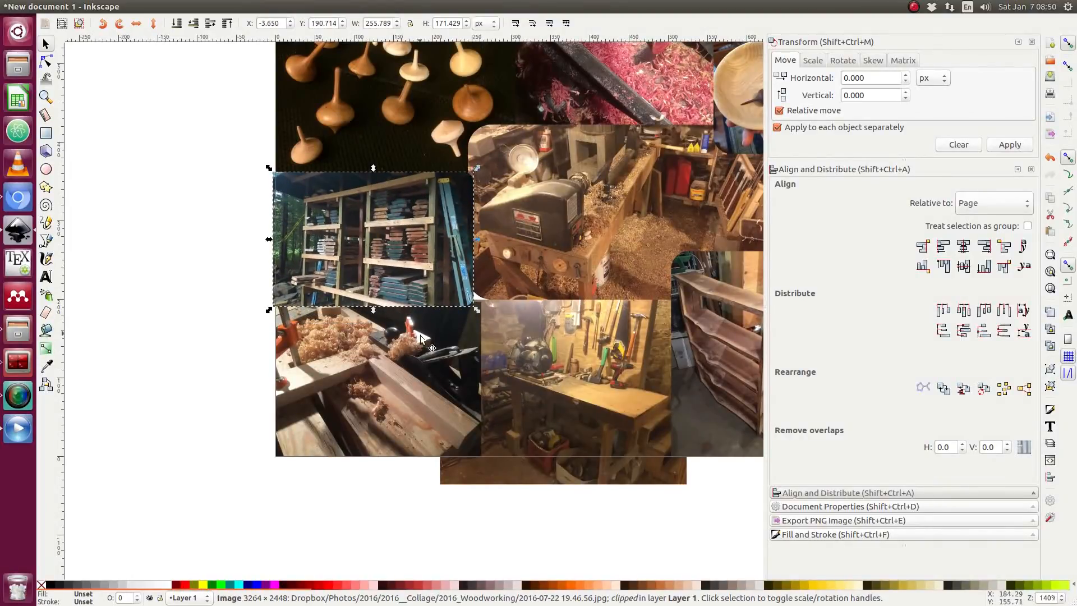
Enlarge the planer photo to about 291 × 218 px and move it to fill the gap below the lumber rack photo.
{"action": "left_click", "coordinate": [472, 305]}
{"action": "left_click", "coordinate": [389, 505]}
{"action": "left_click", "coordinate": [412, 372]}
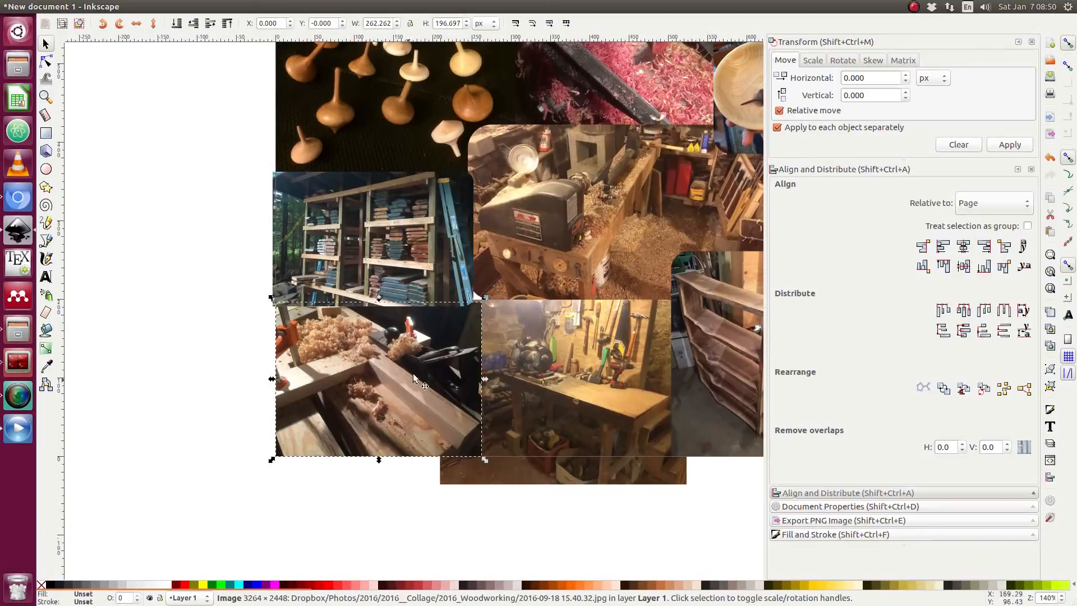
{"action": "left_click_drag", "start_coordinate": [486, 296], "coordinate": [499, 283]}
{"action": "left_click_drag", "start_coordinate": [447, 327], "coordinate": [440, 326]}
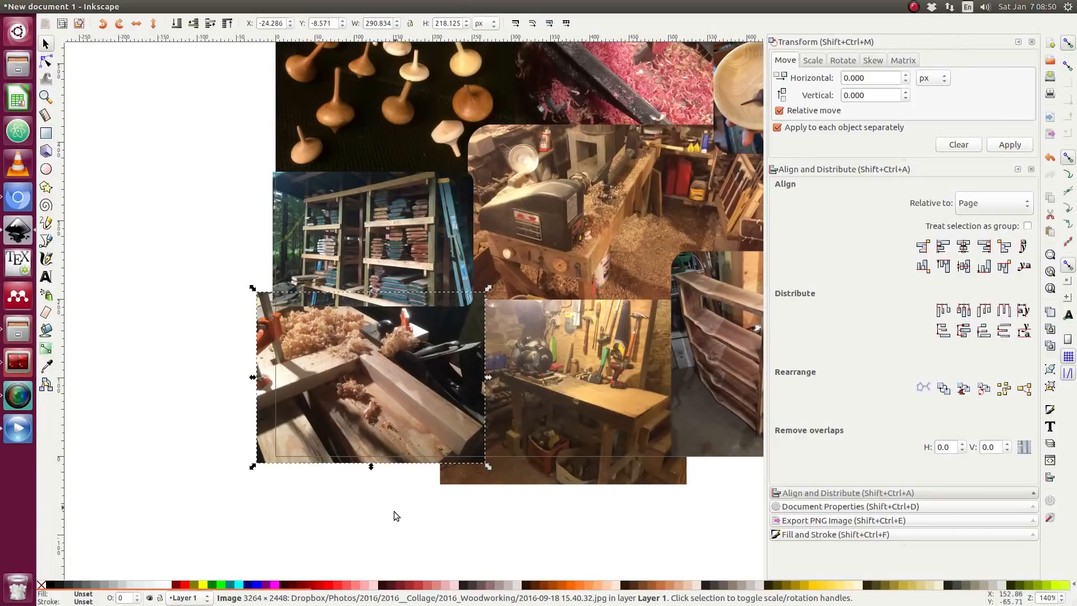
{"action": "left_click", "coordinate": [391, 478]}
Save the document as 2016_Woodworking_CollageTutorial.svg, replacing the existing file.
{"action": "scroll", "coordinate": [392, 478], "scroll_direction": "down", "scroll_amount": 1}
{"action": "scroll", "coordinate": [559, 327], "scroll_direction": "right", "scroll_amount": 6}
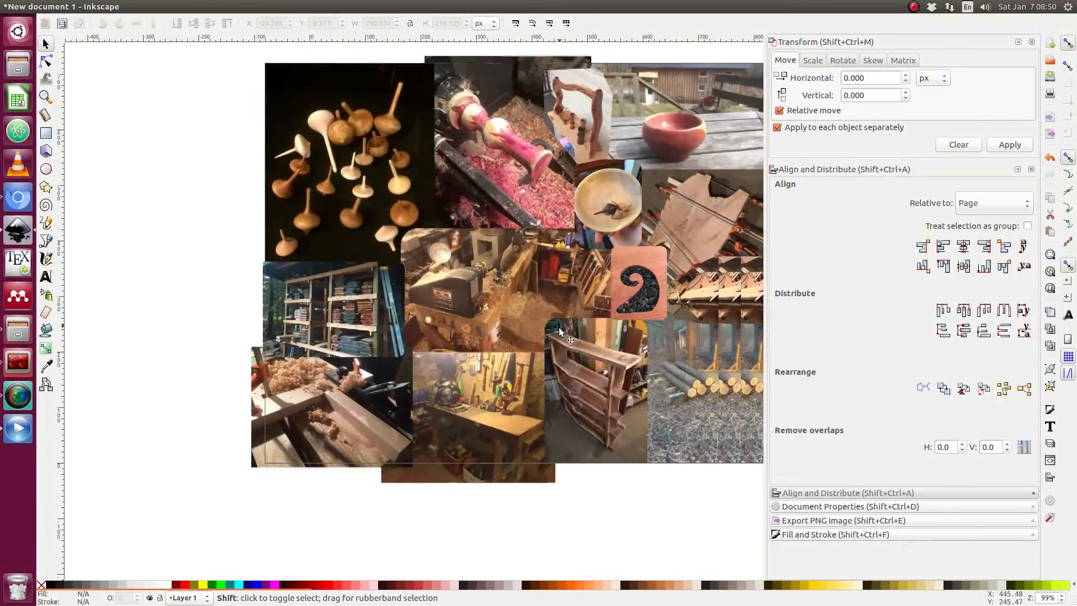
{"action": "scroll", "coordinate": [505, 251], "scroll_direction": "down", "scroll_amount": 1}
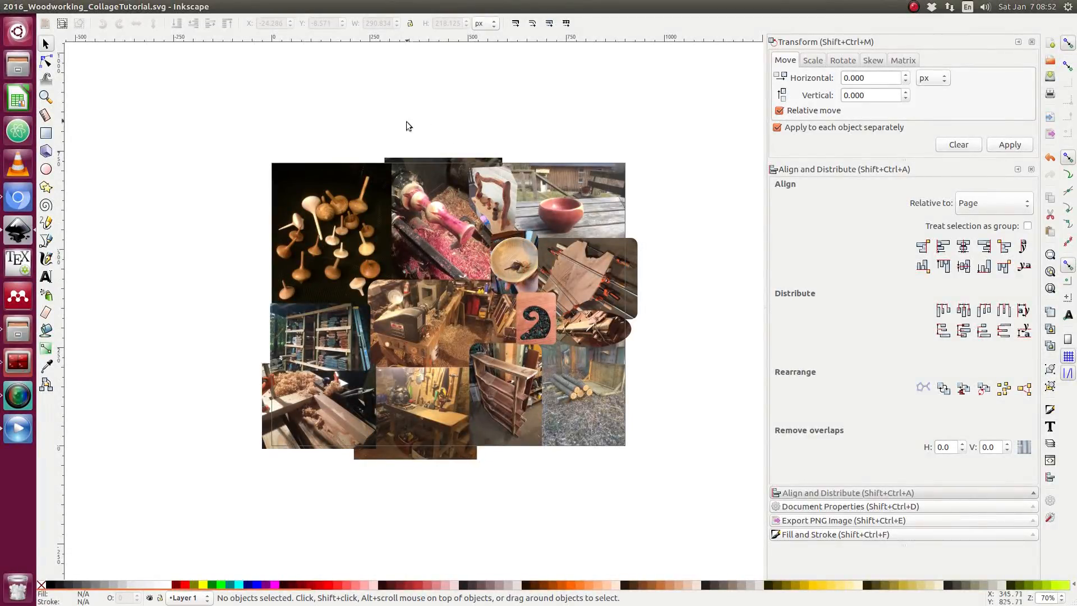
{"action": "key", "text": "ctrl+shift+s"}
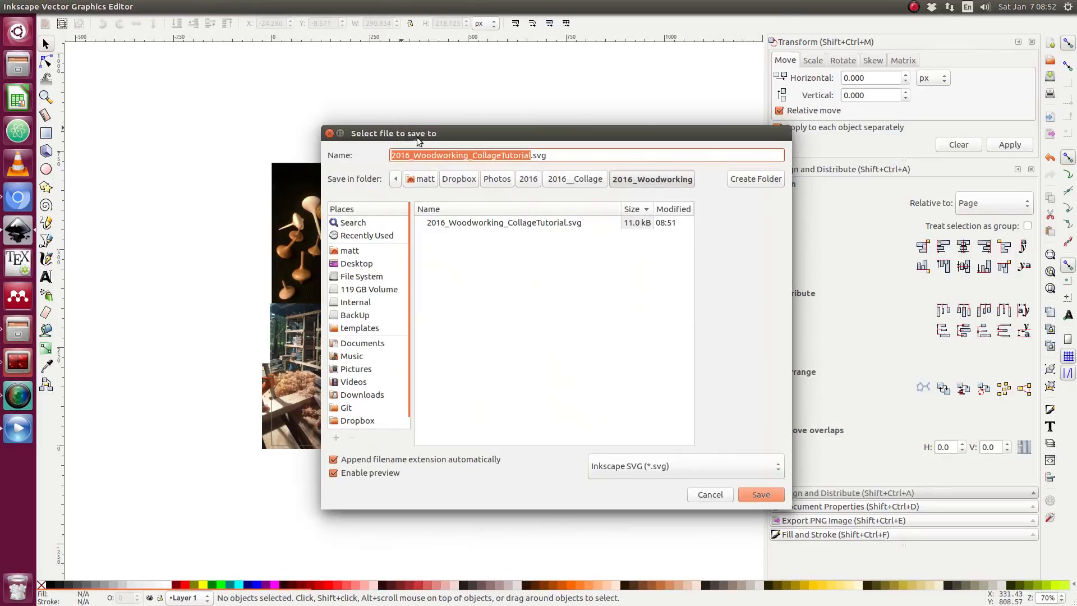
{"action": "left_click", "coordinate": [766, 497]}
{"action": "left_click", "coordinate": [670, 367]}
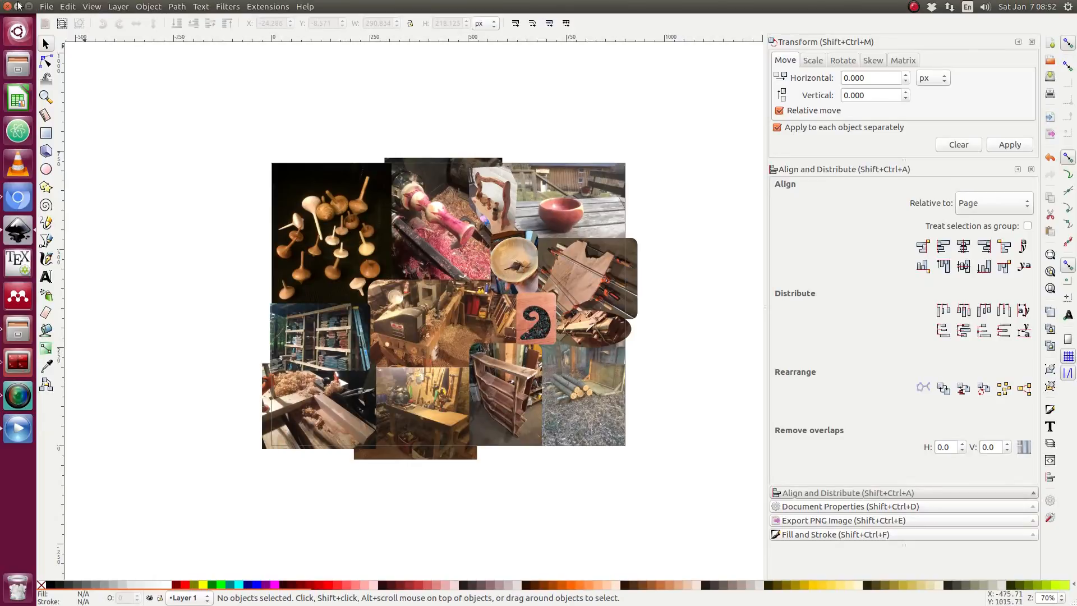
Open PNG export, set the export area to the page and the resolution to 600 dpi.
{"action": "left_click", "coordinate": [49, 6]}
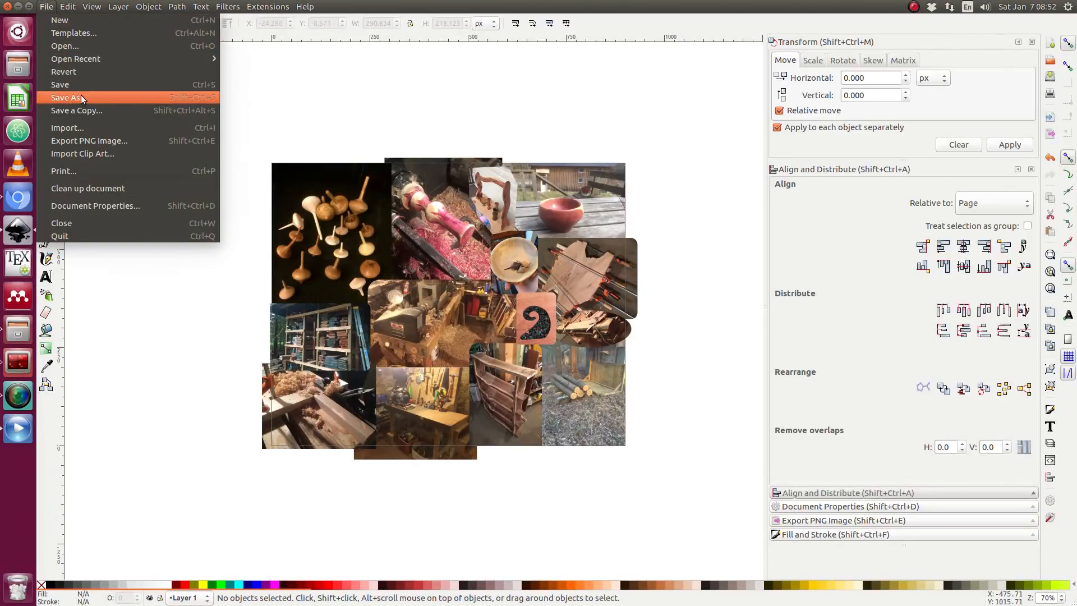
{"action": "left_click", "coordinate": [98, 143]}
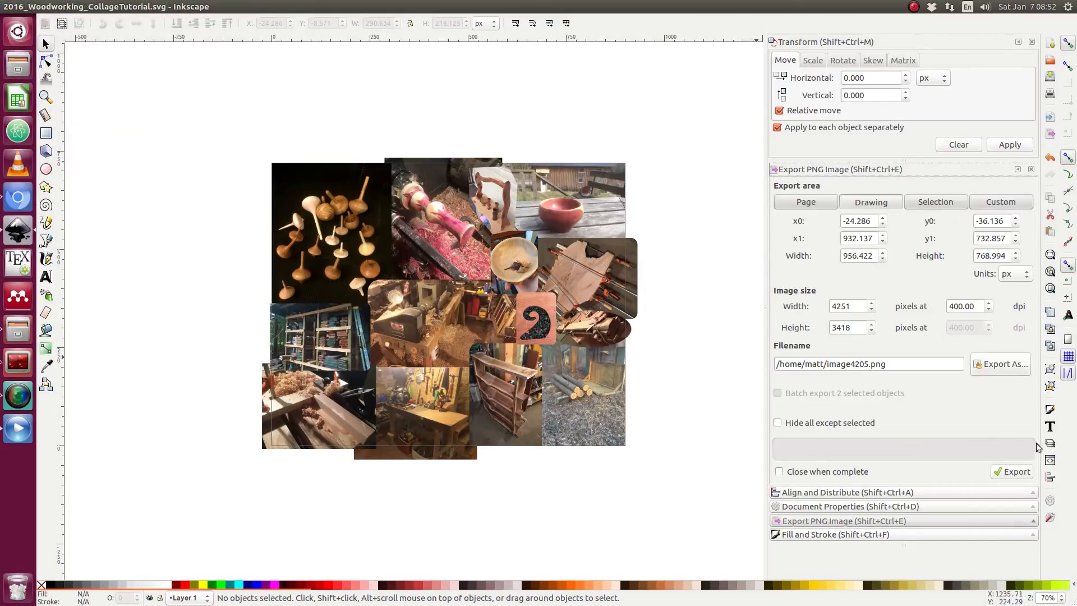
{"action": "left_click", "coordinate": [812, 203]}
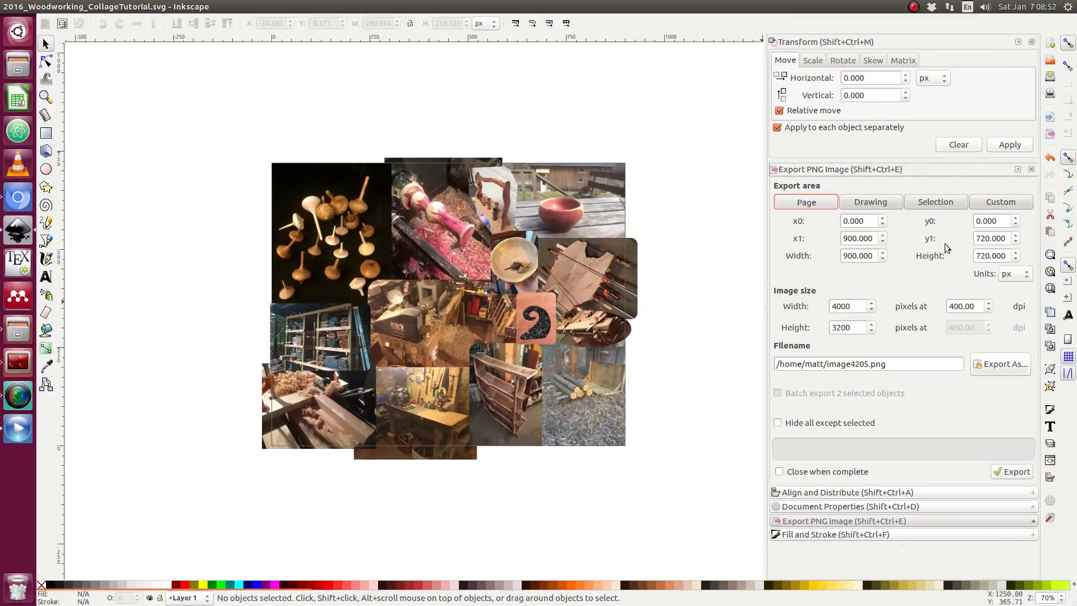
{"action": "double_click", "coordinate": [977, 306]}
{"action": "type", "text": "5"}
{"action": "left_click", "coordinate": [854, 305]}
Export the page as 2016_Woodworking.png to the Desktop folder.
{"action": "left_click", "coordinate": [987, 365]}
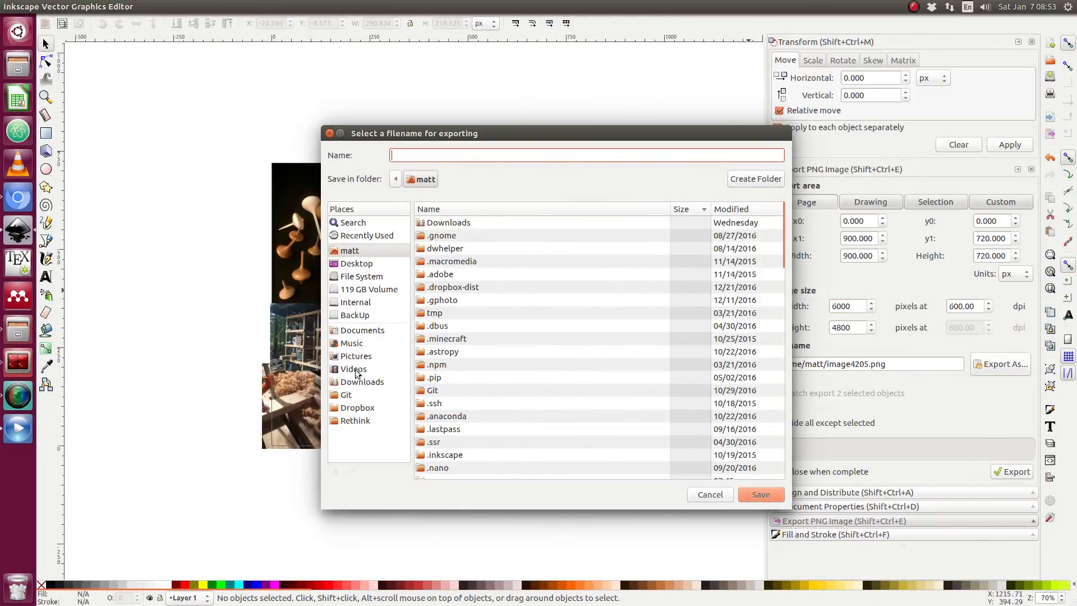
{"action": "left_click", "coordinate": [360, 264]}
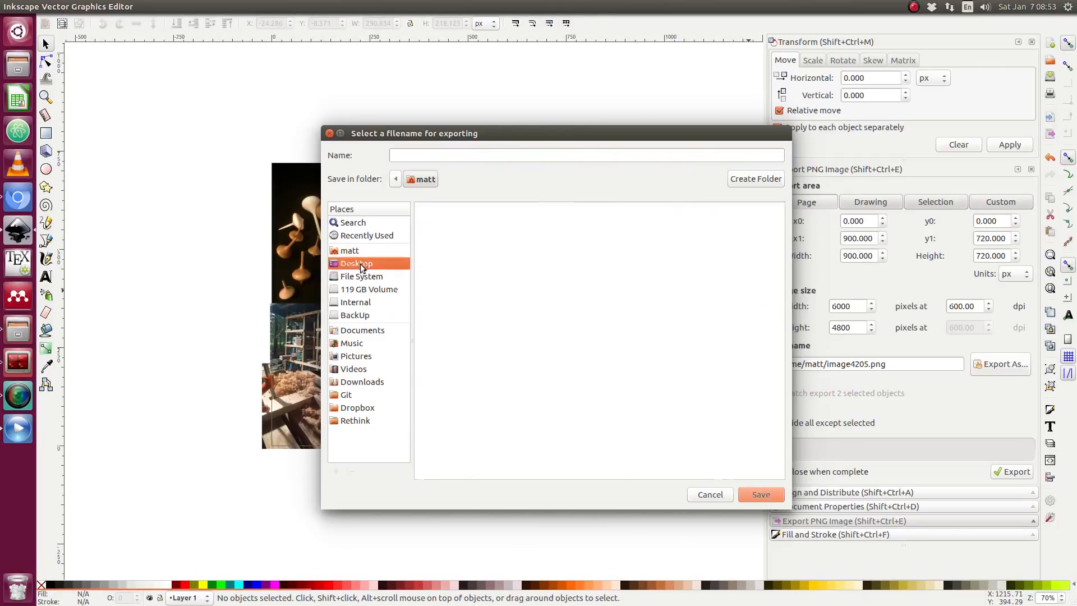
{"action": "left_click", "coordinate": [420, 154]}
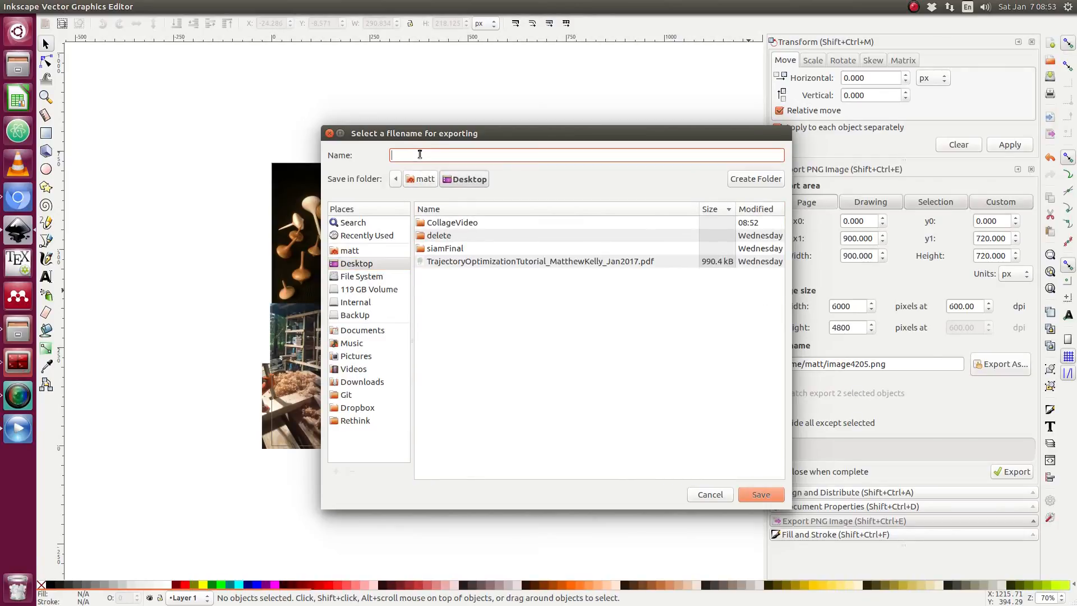
{"action": "type", "text": "2016_Woodworking.png"}
{"action": "left_click", "coordinate": [761, 494]}
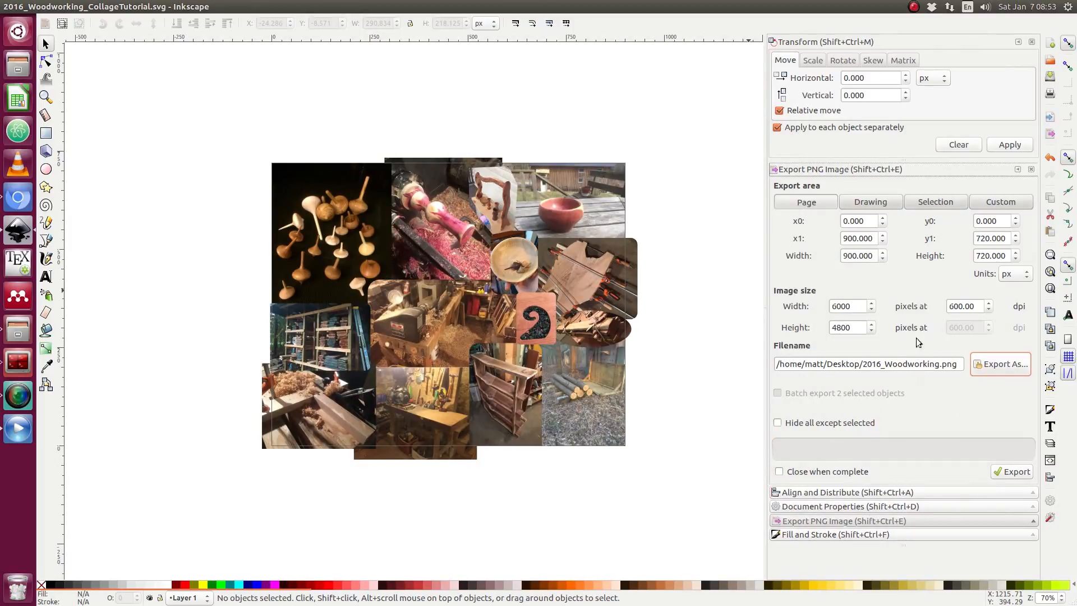
{"action": "left_click", "coordinate": [1011, 472]}
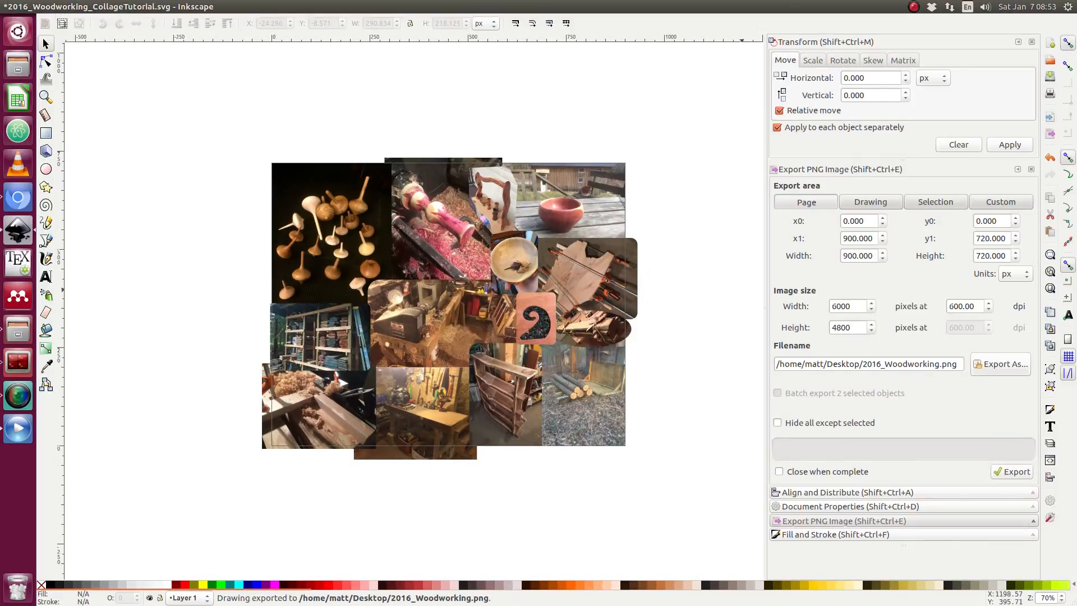
Open the exported 2016_Woodworking.png in an image viewer, inspect it full screen, and close it.
{"action": "key", "text": "ctrl+shift+F12"}
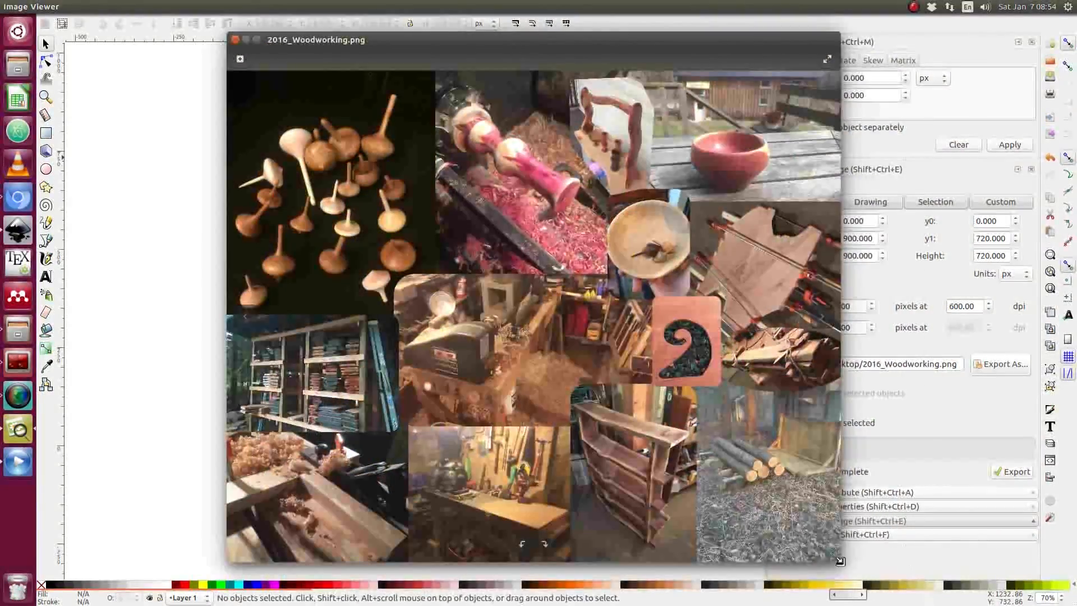
{"action": "left_click", "coordinate": [257, 39]}
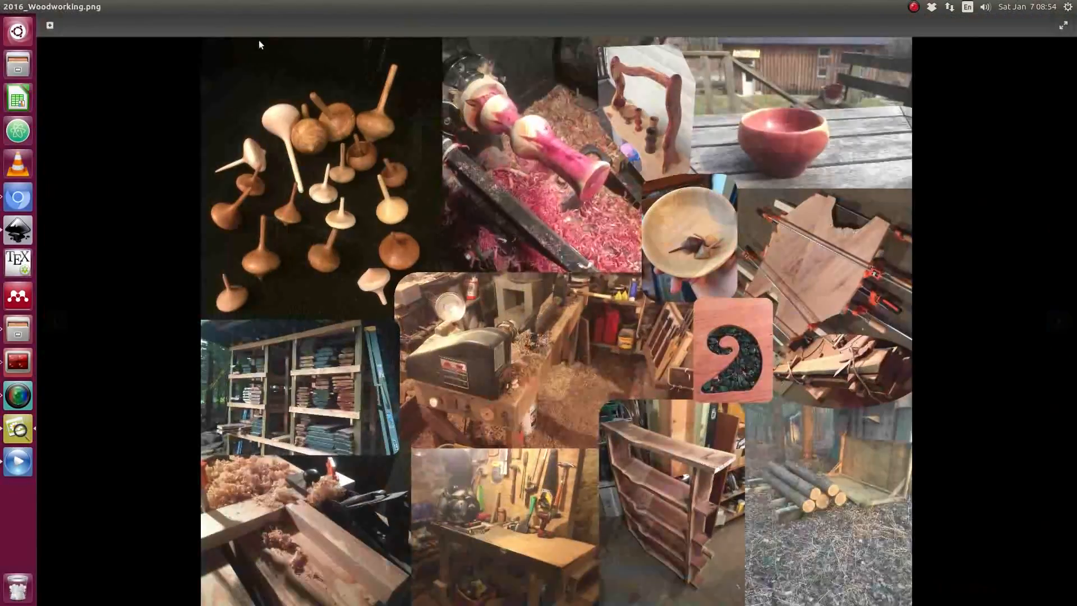
{"action": "scroll", "coordinate": [457, 192], "scroll_direction": "down", "scroll_amount": 3}
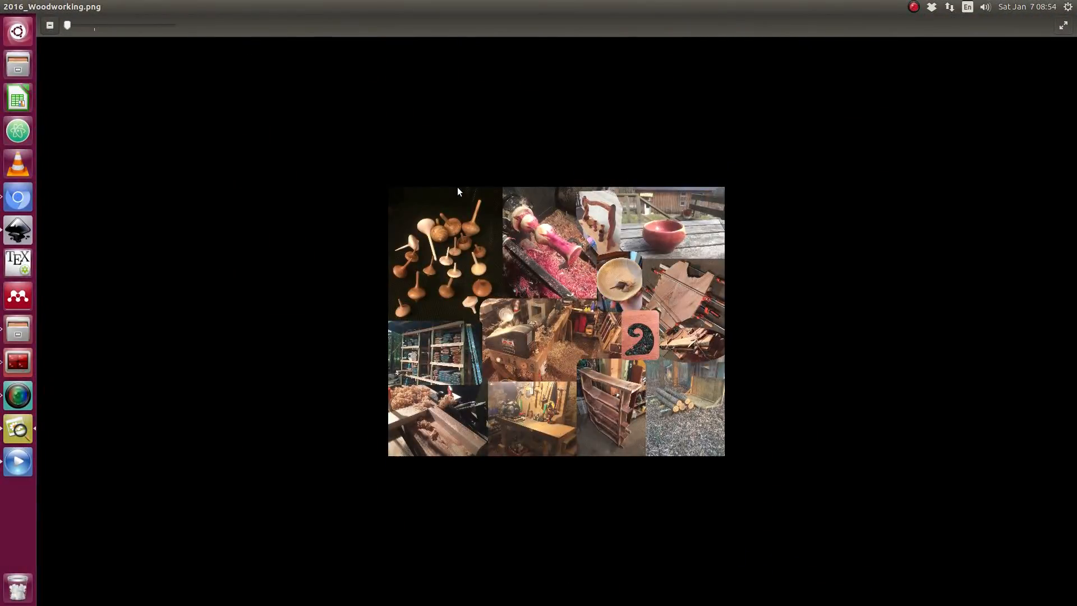
{"action": "scroll", "coordinate": [457, 191], "scroll_direction": "up", "scroll_amount": 3}
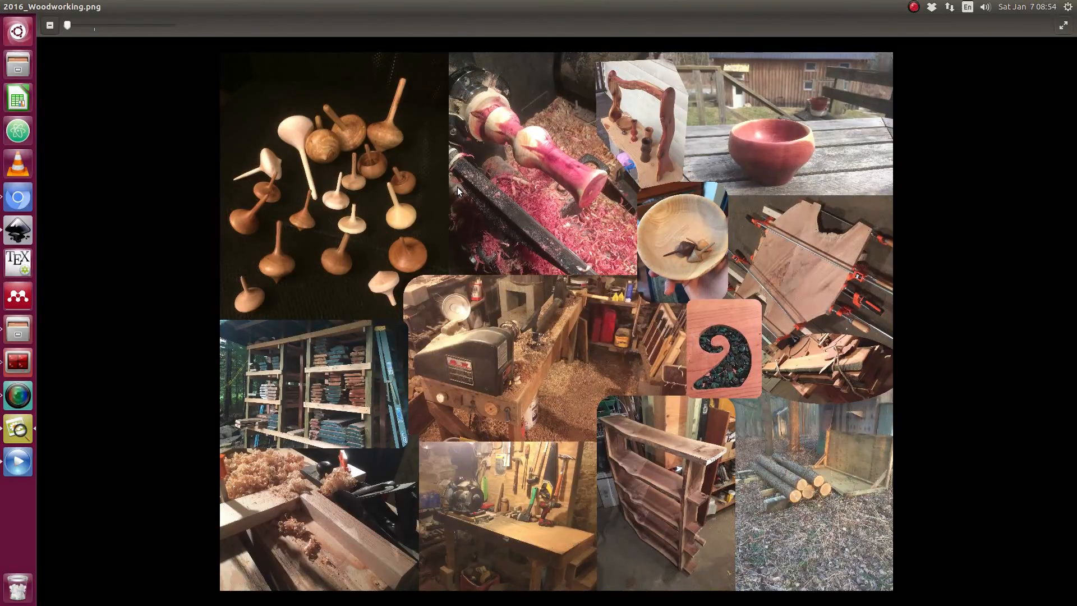
{"action": "scroll", "coordinate": [457, 191], "scroll_direction": "down", "scroll_amount": 3}
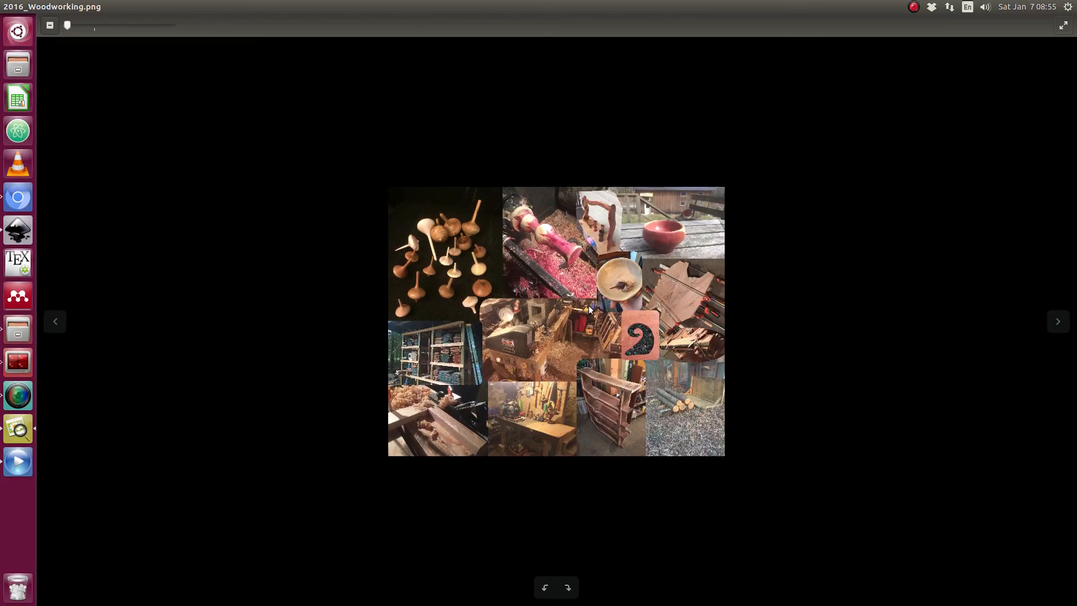
{"action": "key", "text": "f"}
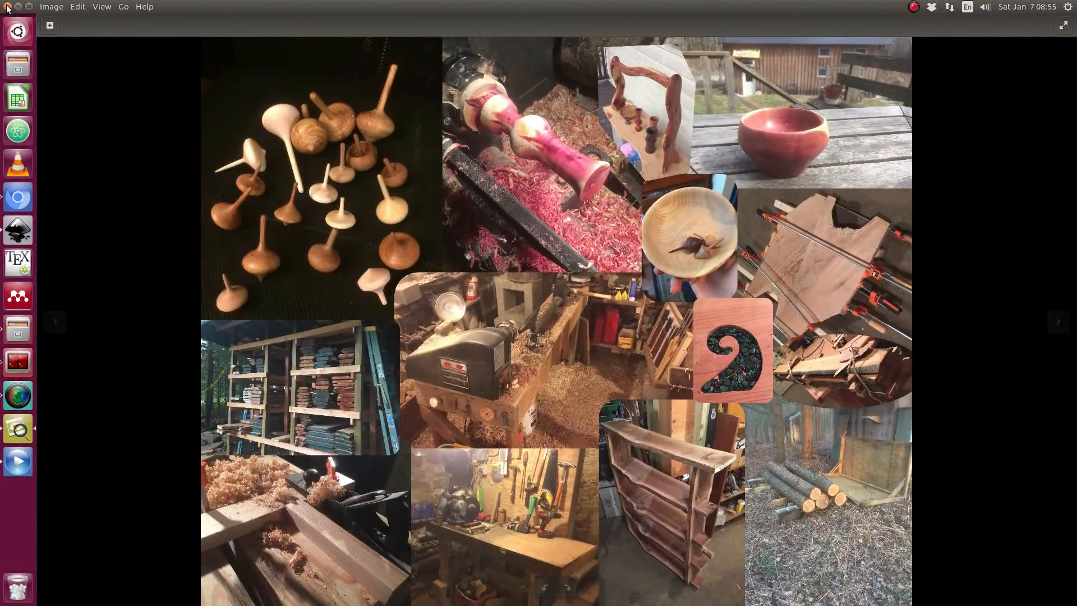
{"action": "left_click", "coordinate": [8, 7]}
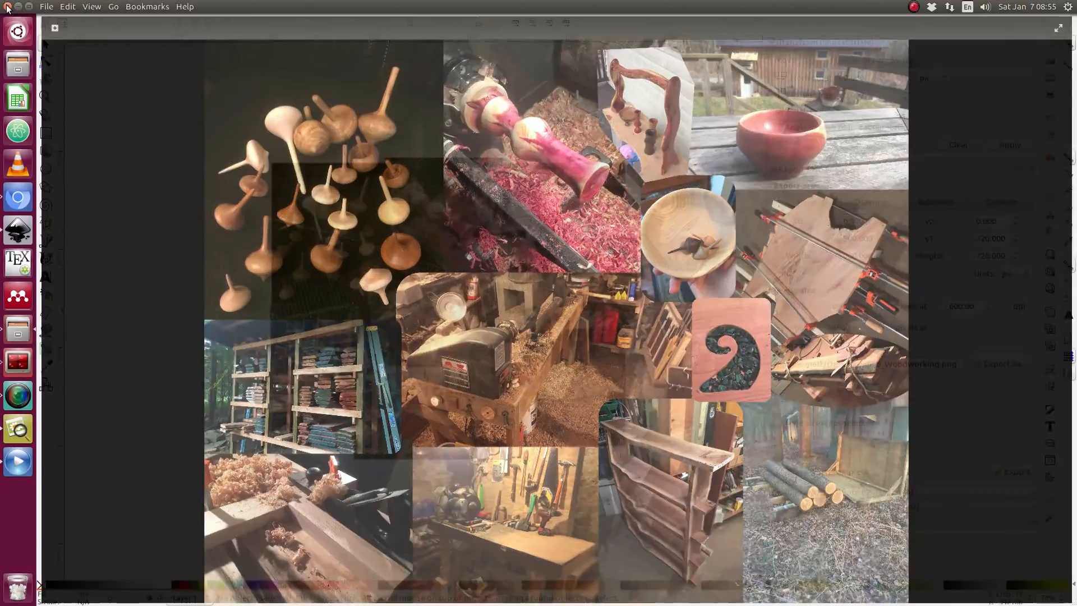